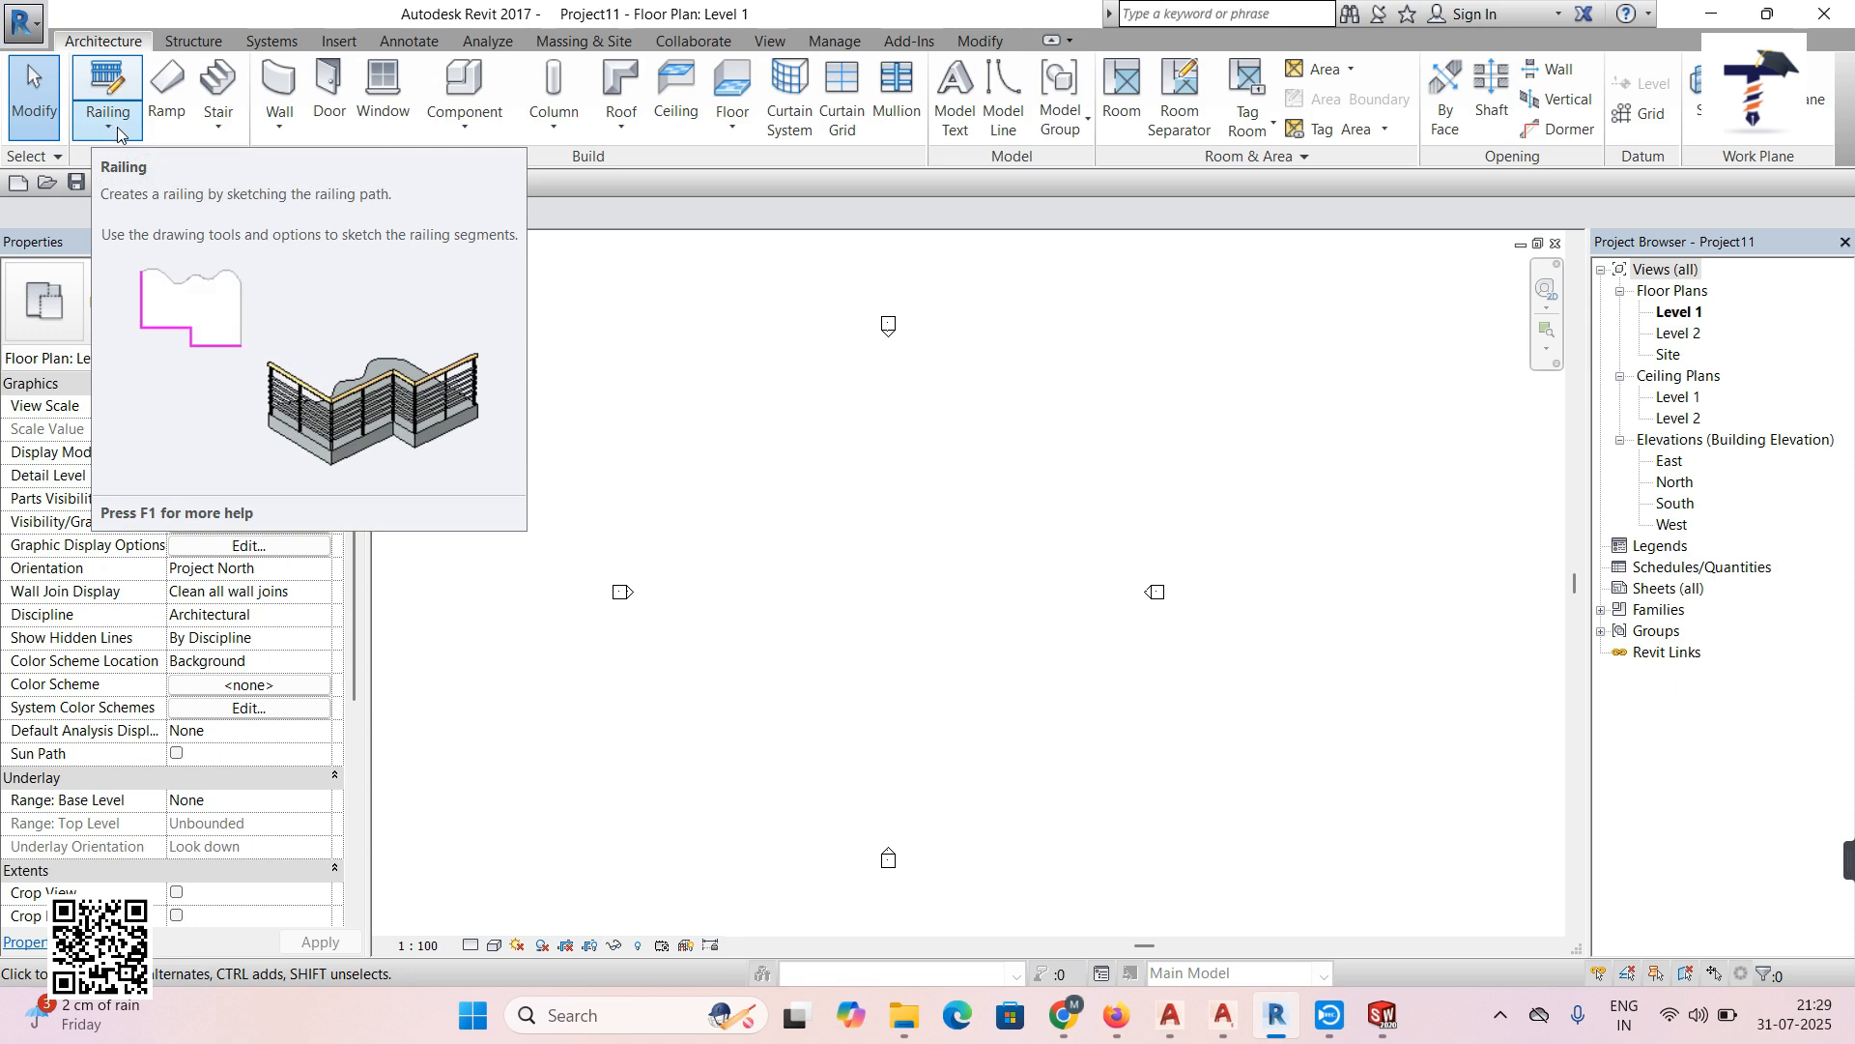
Draw a rectangle of Generic - 200mm architectural walls, 4000 mm high and about 43000 by 41000 mm, between the elevation markers
click(286, 135)
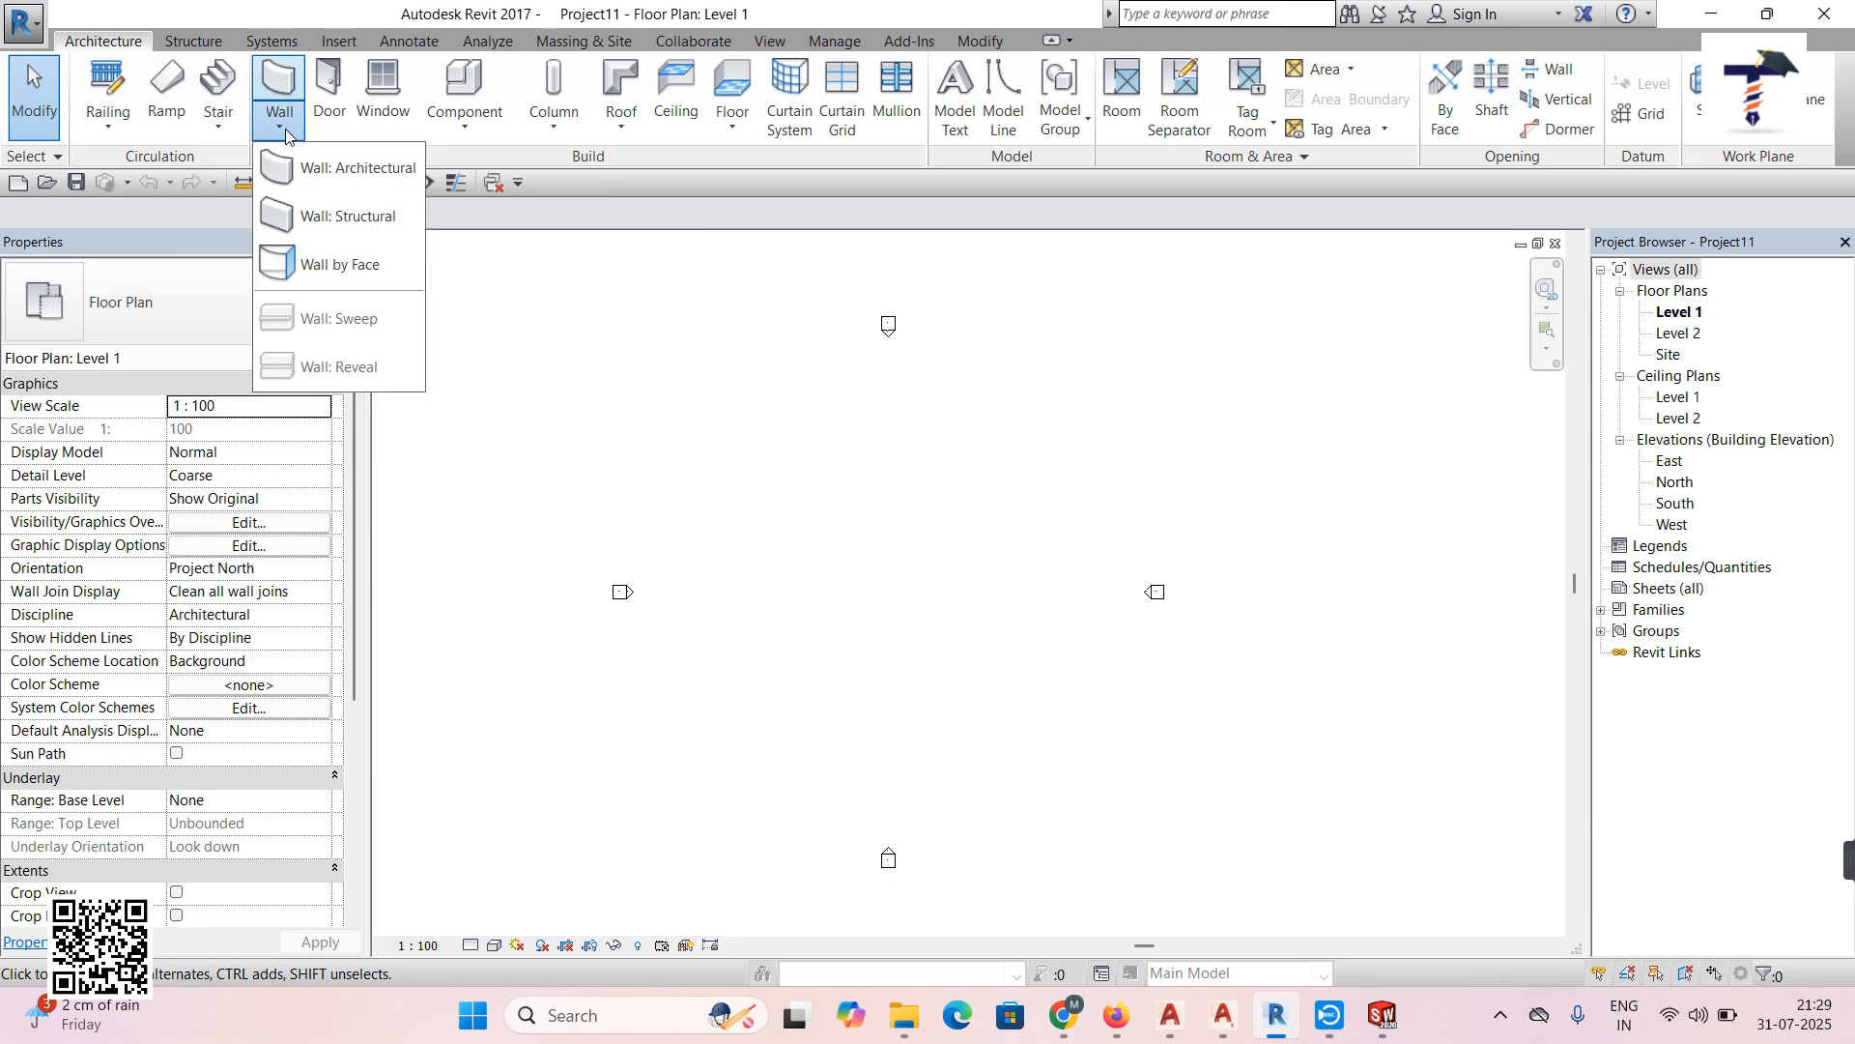
click(349, 177)
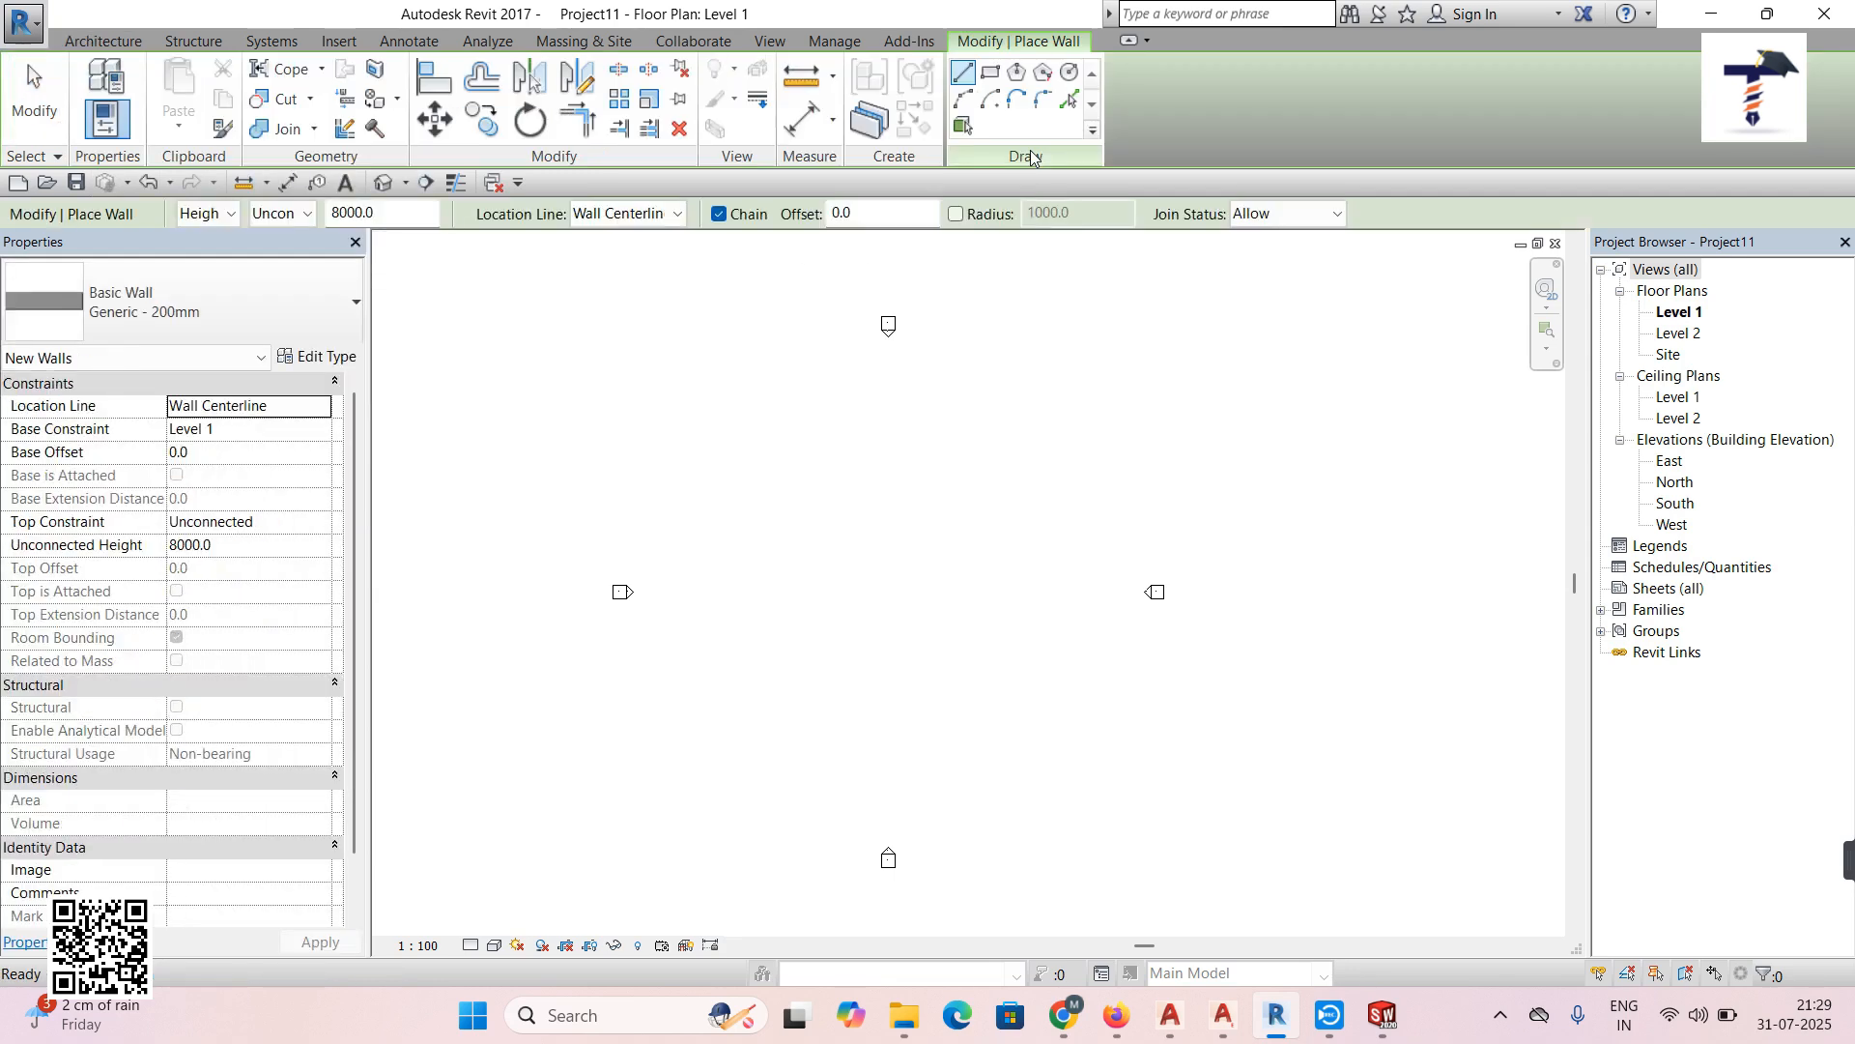
click(989, 71)
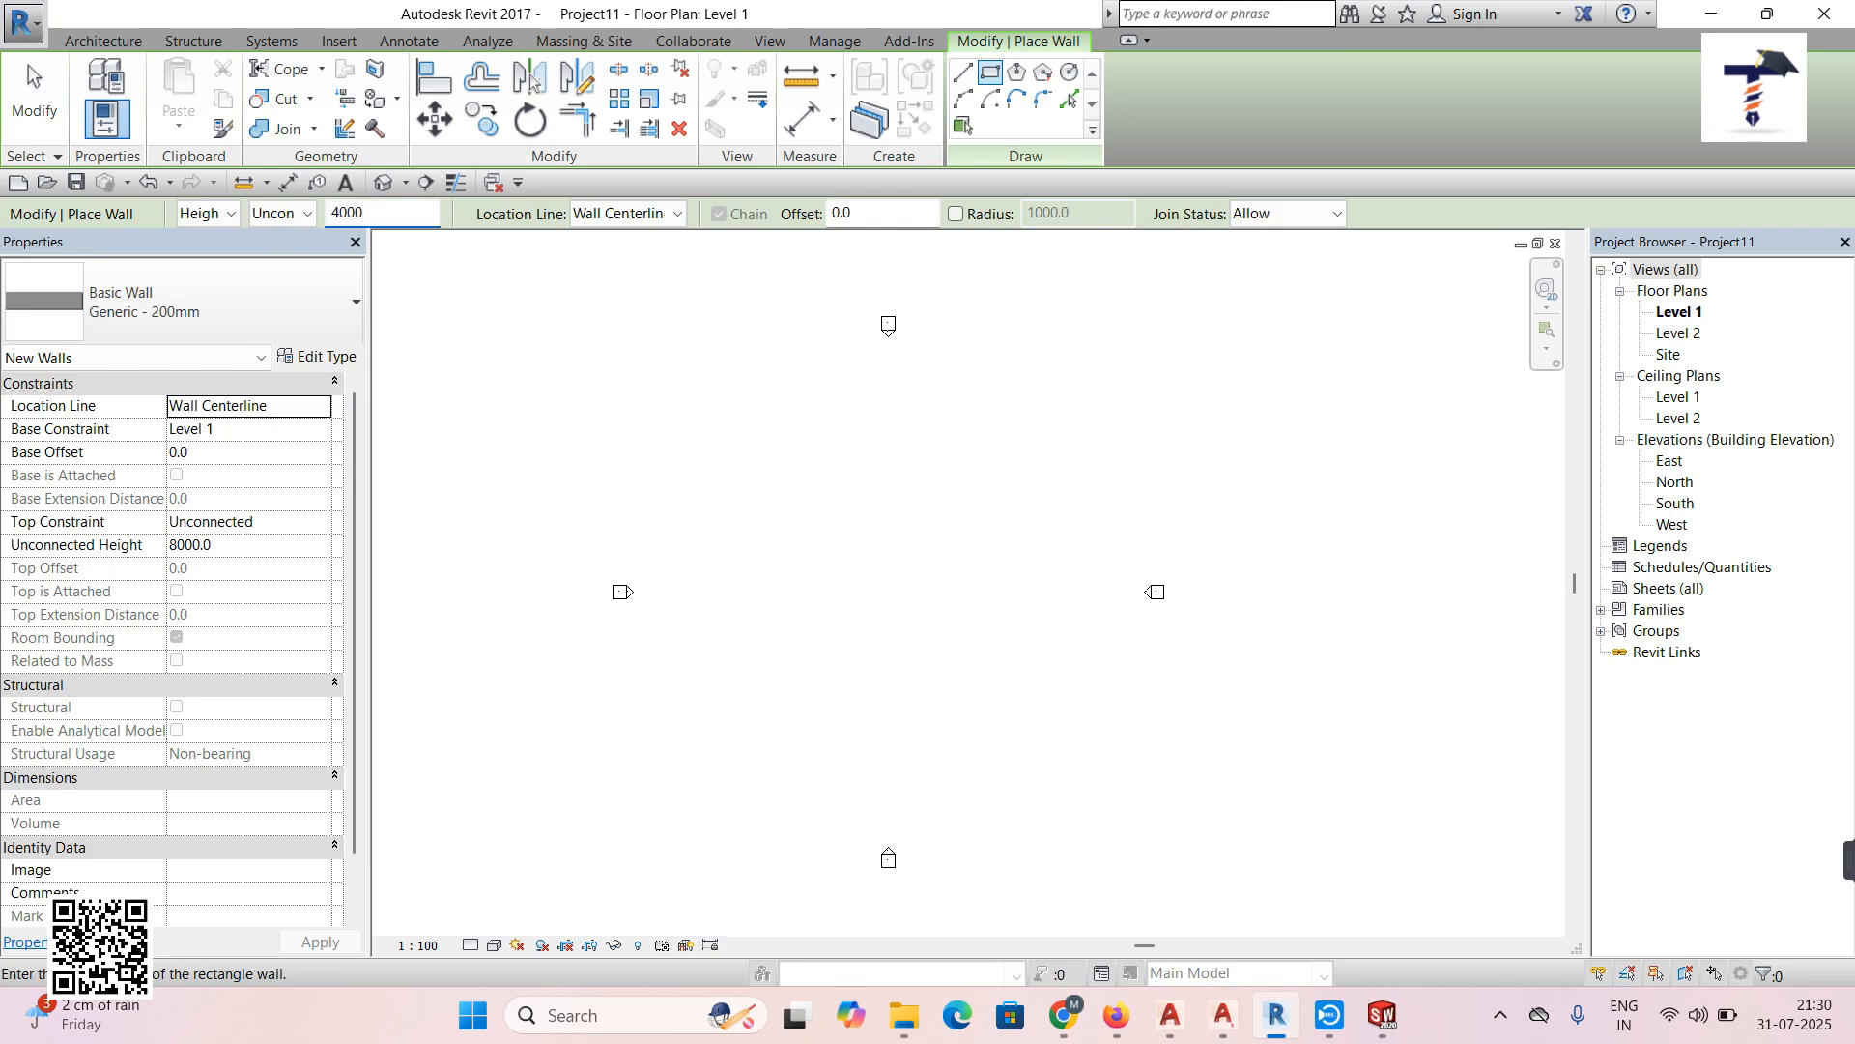
click(675, 380)
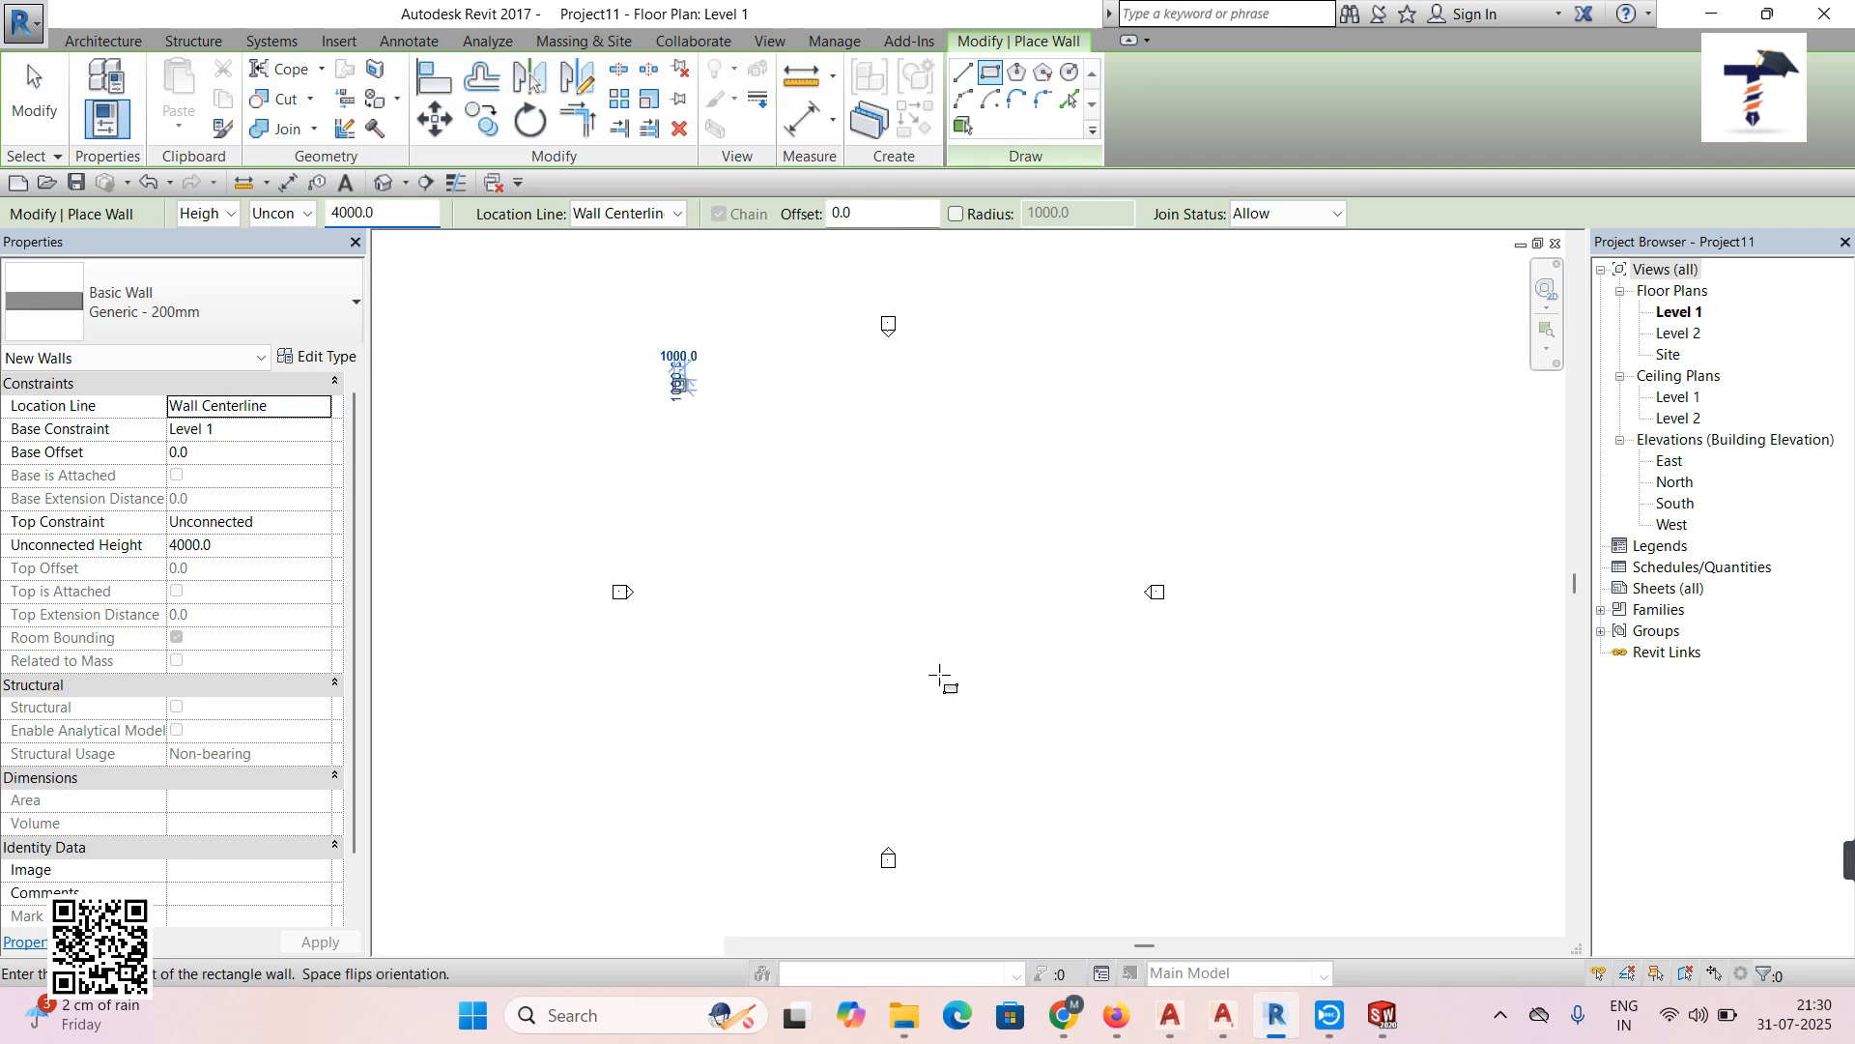
click(1125, 810)
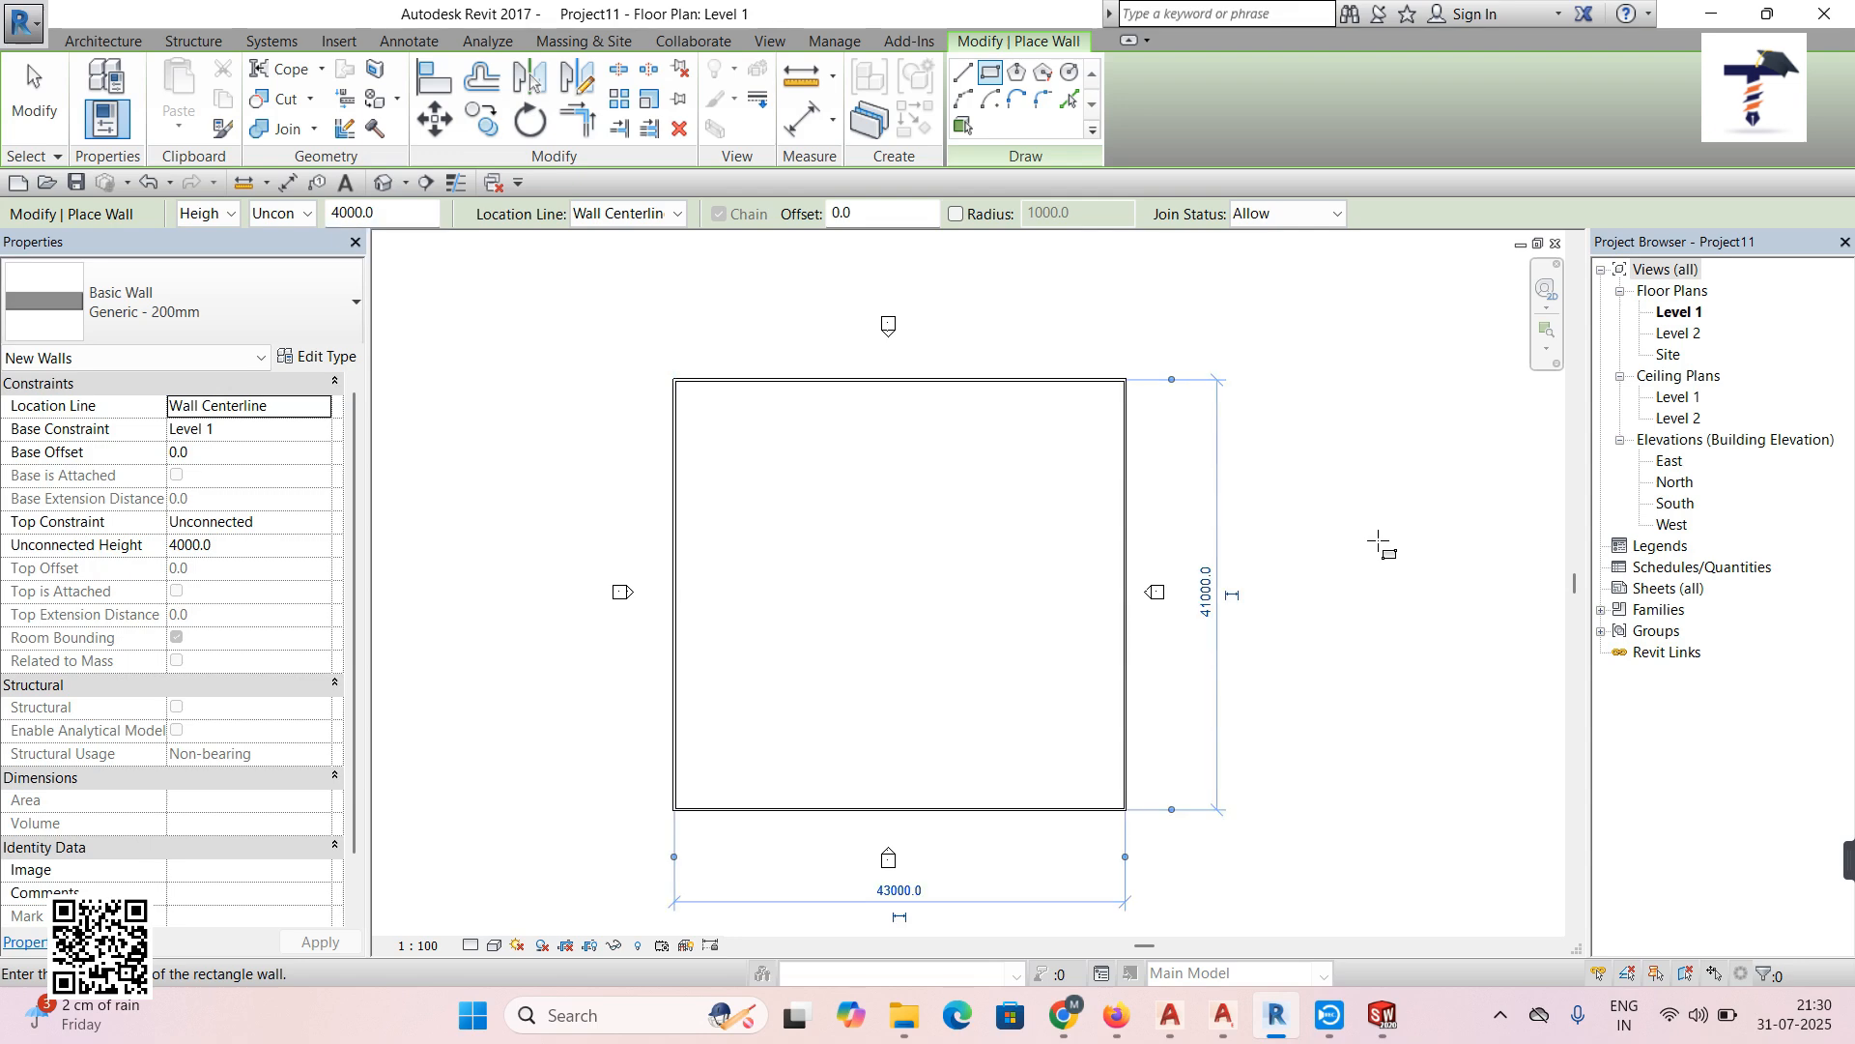
key(Escape)
key(Escape)
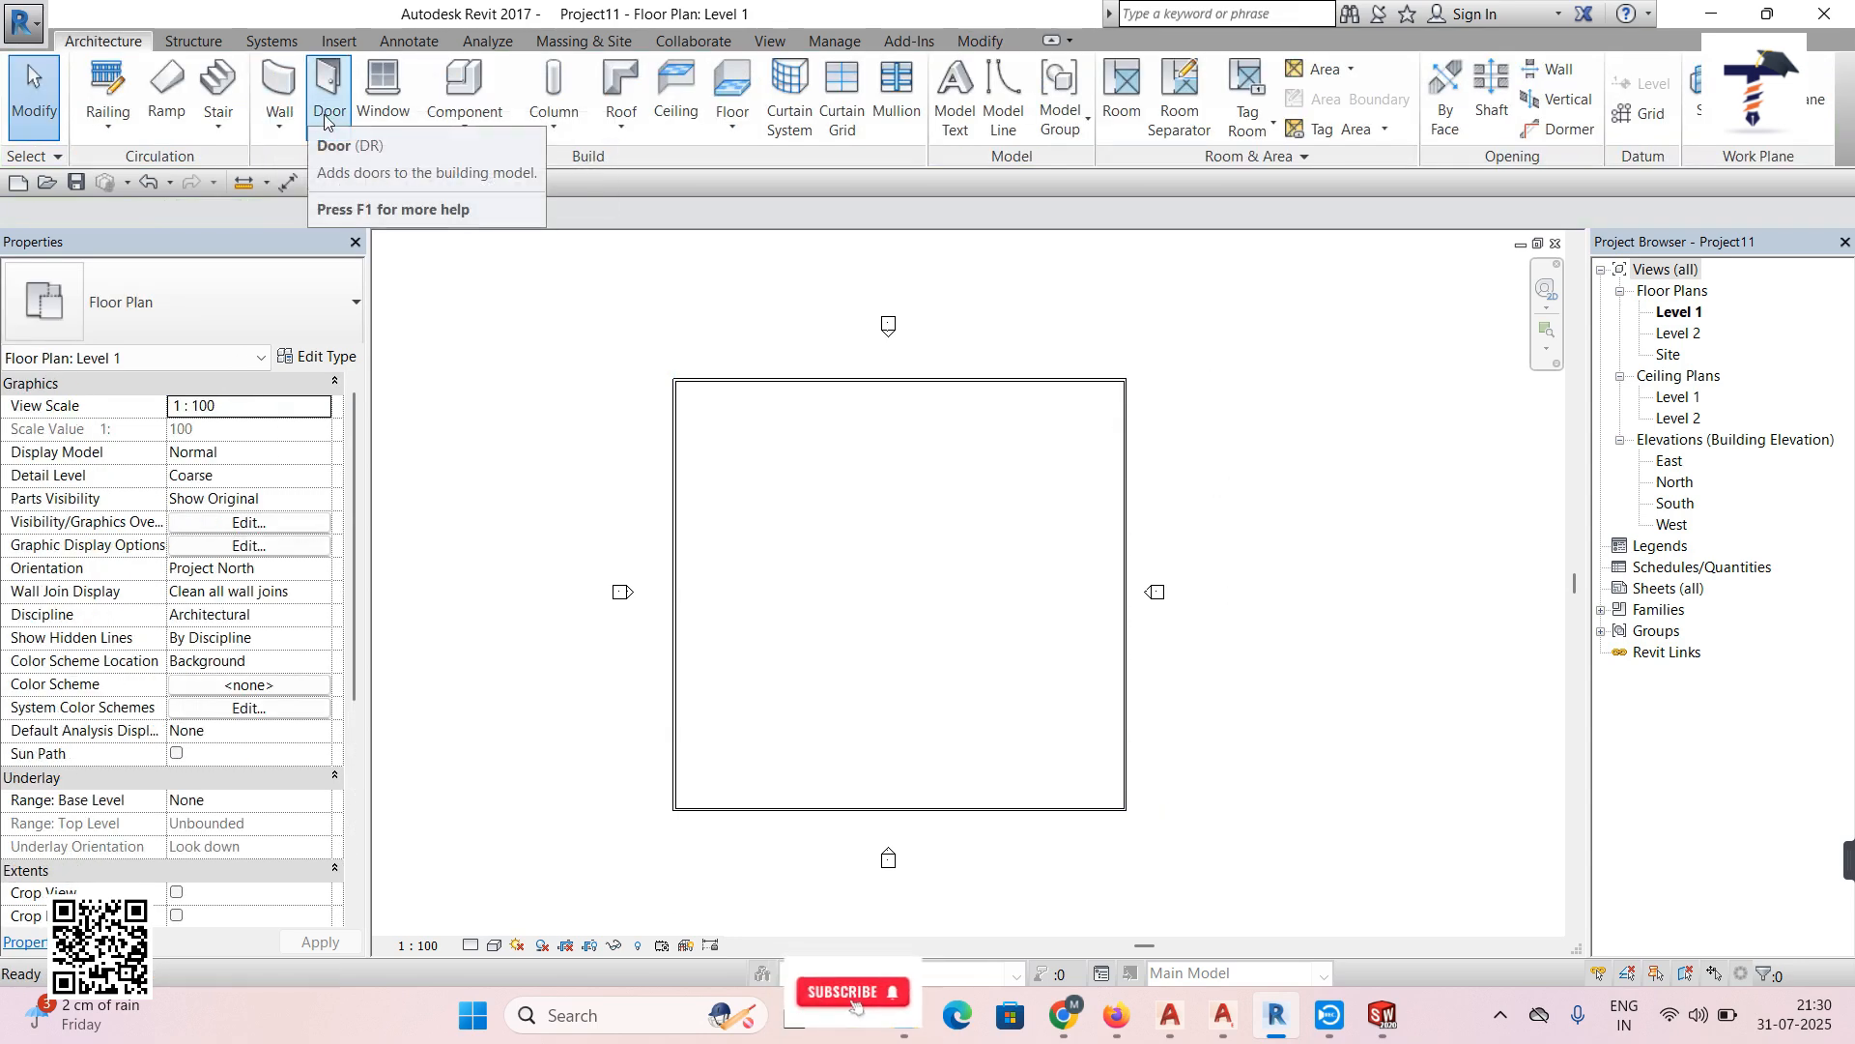
Place M_Single-Flush 0915 x 2134mm doors: three on the south wall, three on the east wall and two on the west wall
click(329, 116)
click(737, 814)
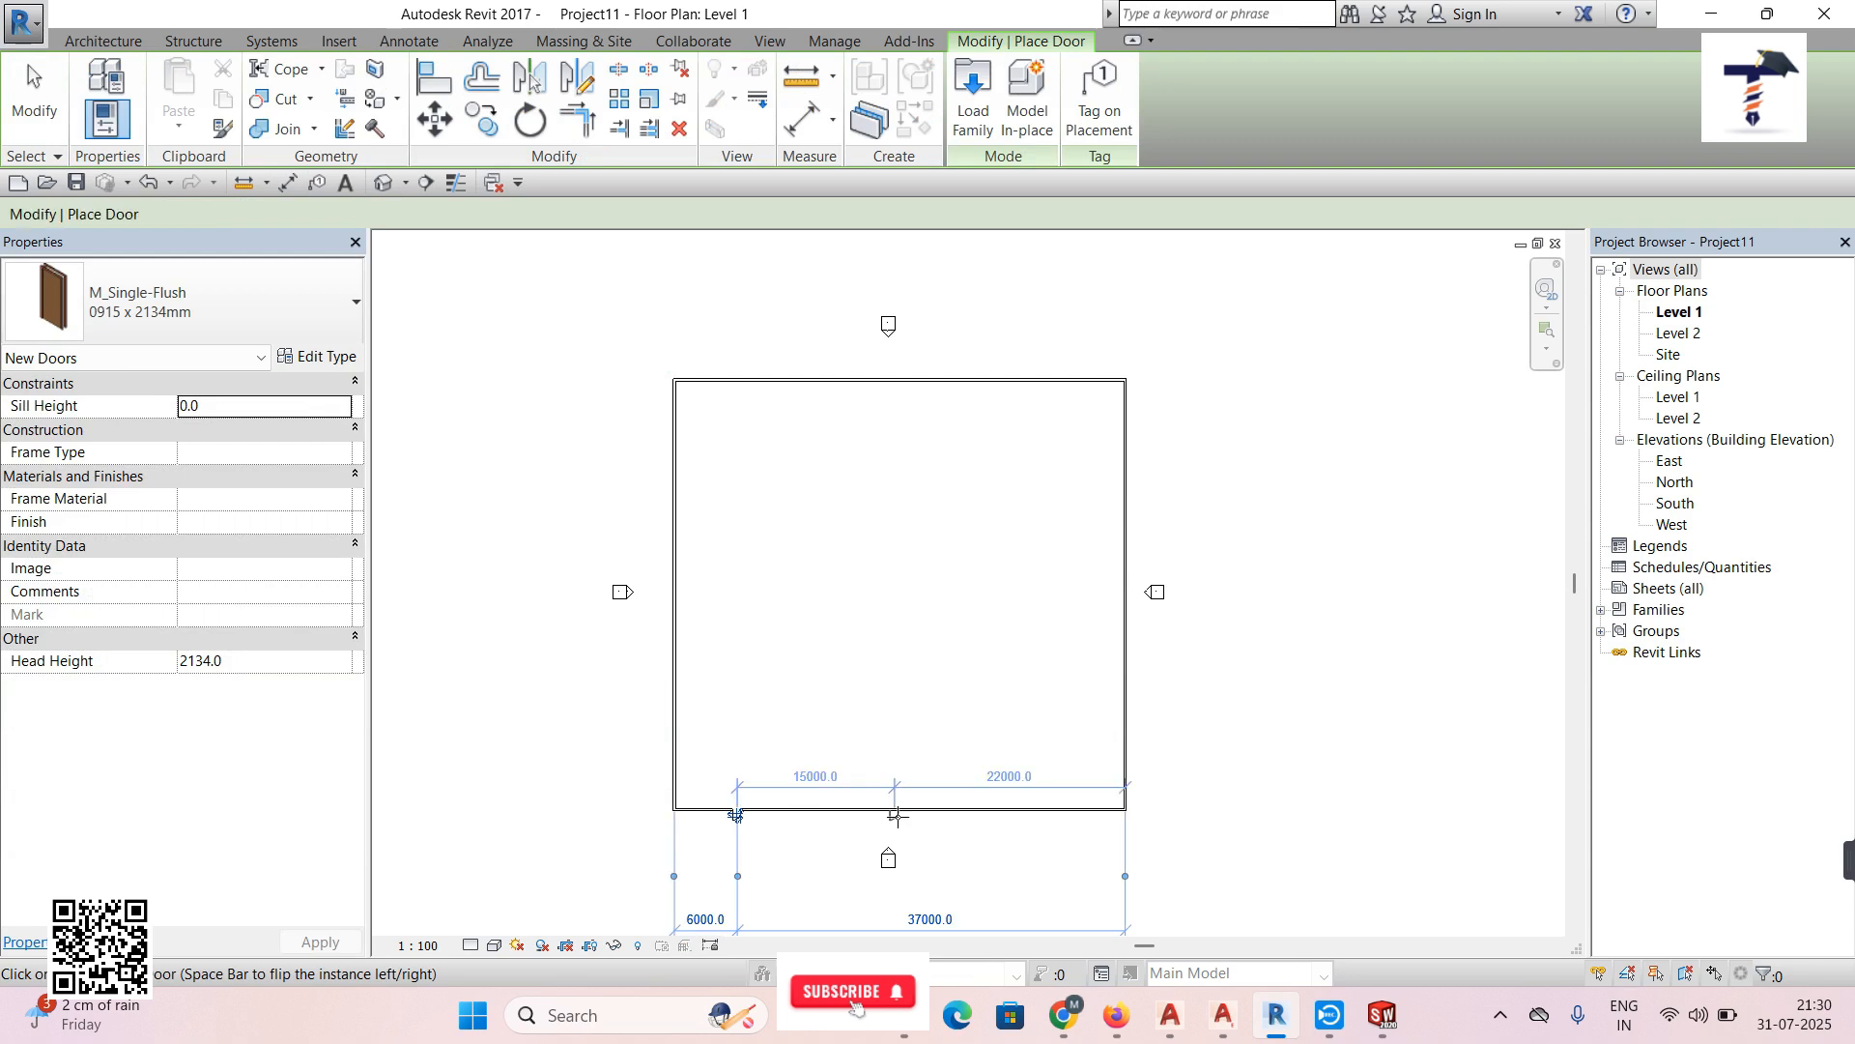
click(893, 814)
click(1061, 814)
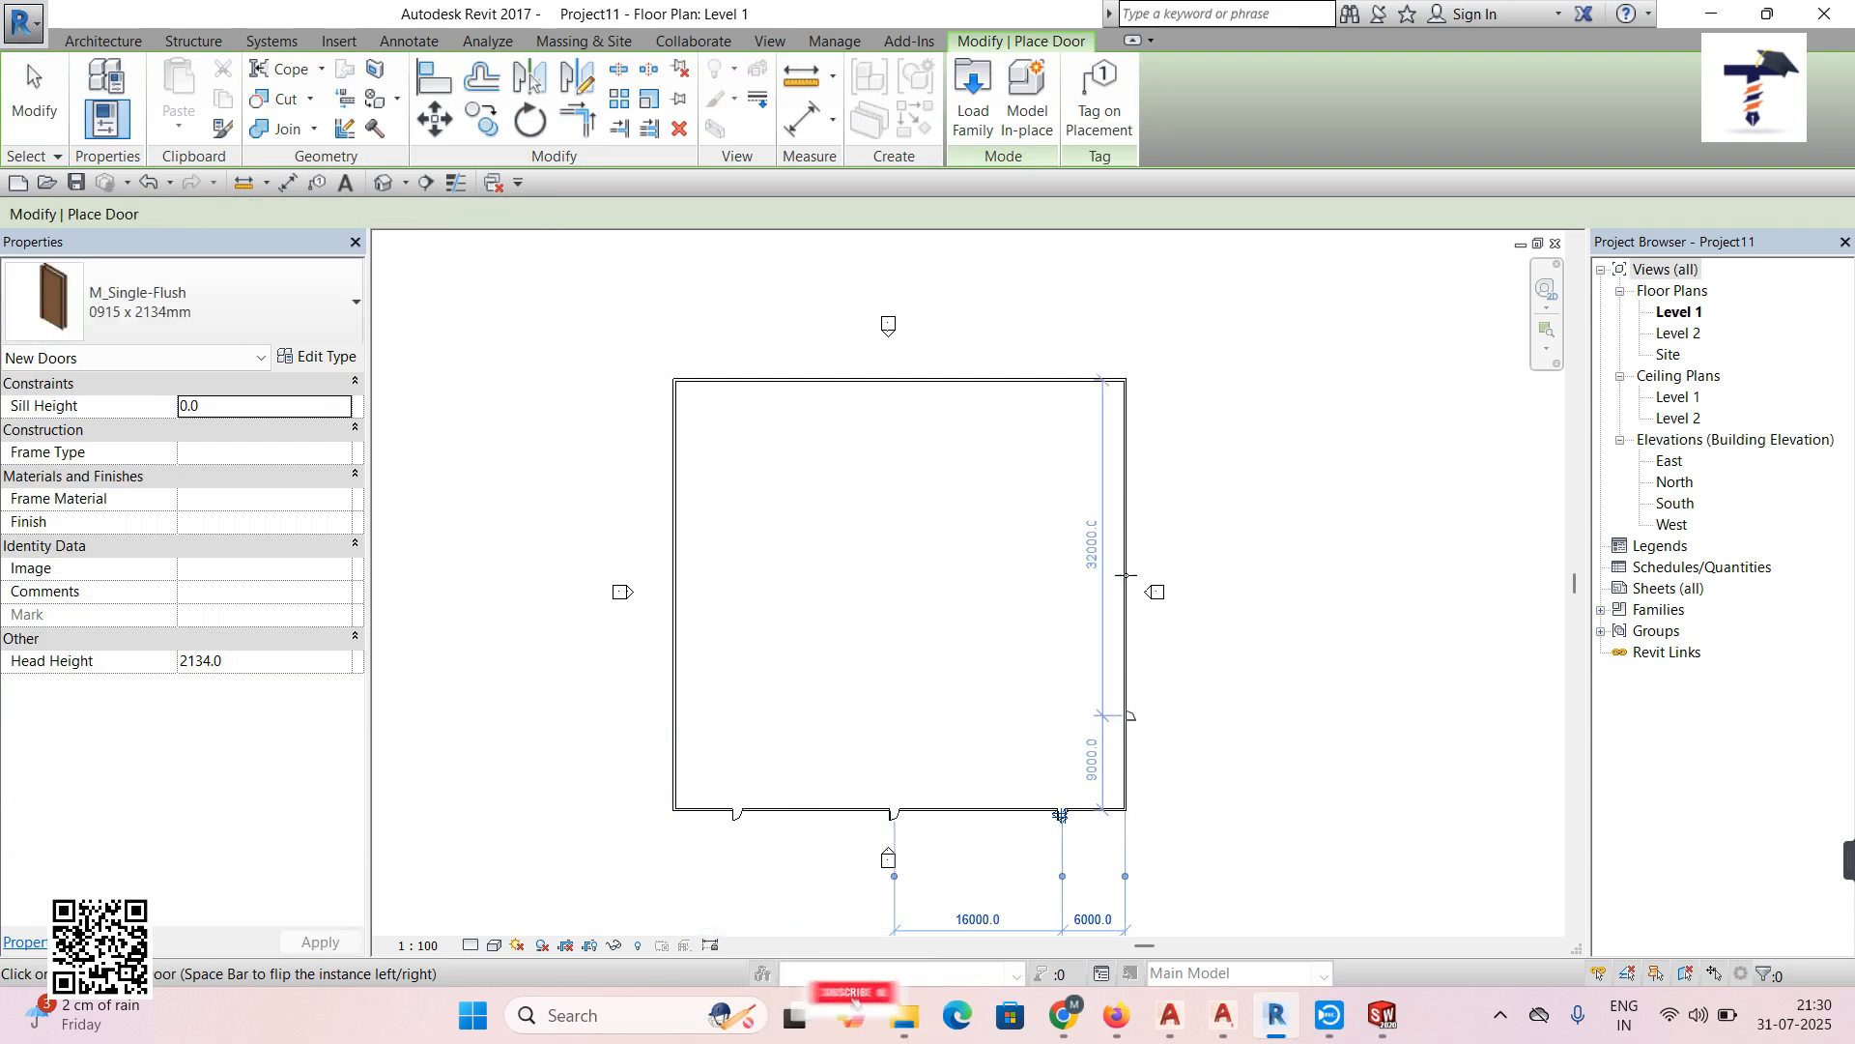
click(1129, 719)
click(1121, 558)
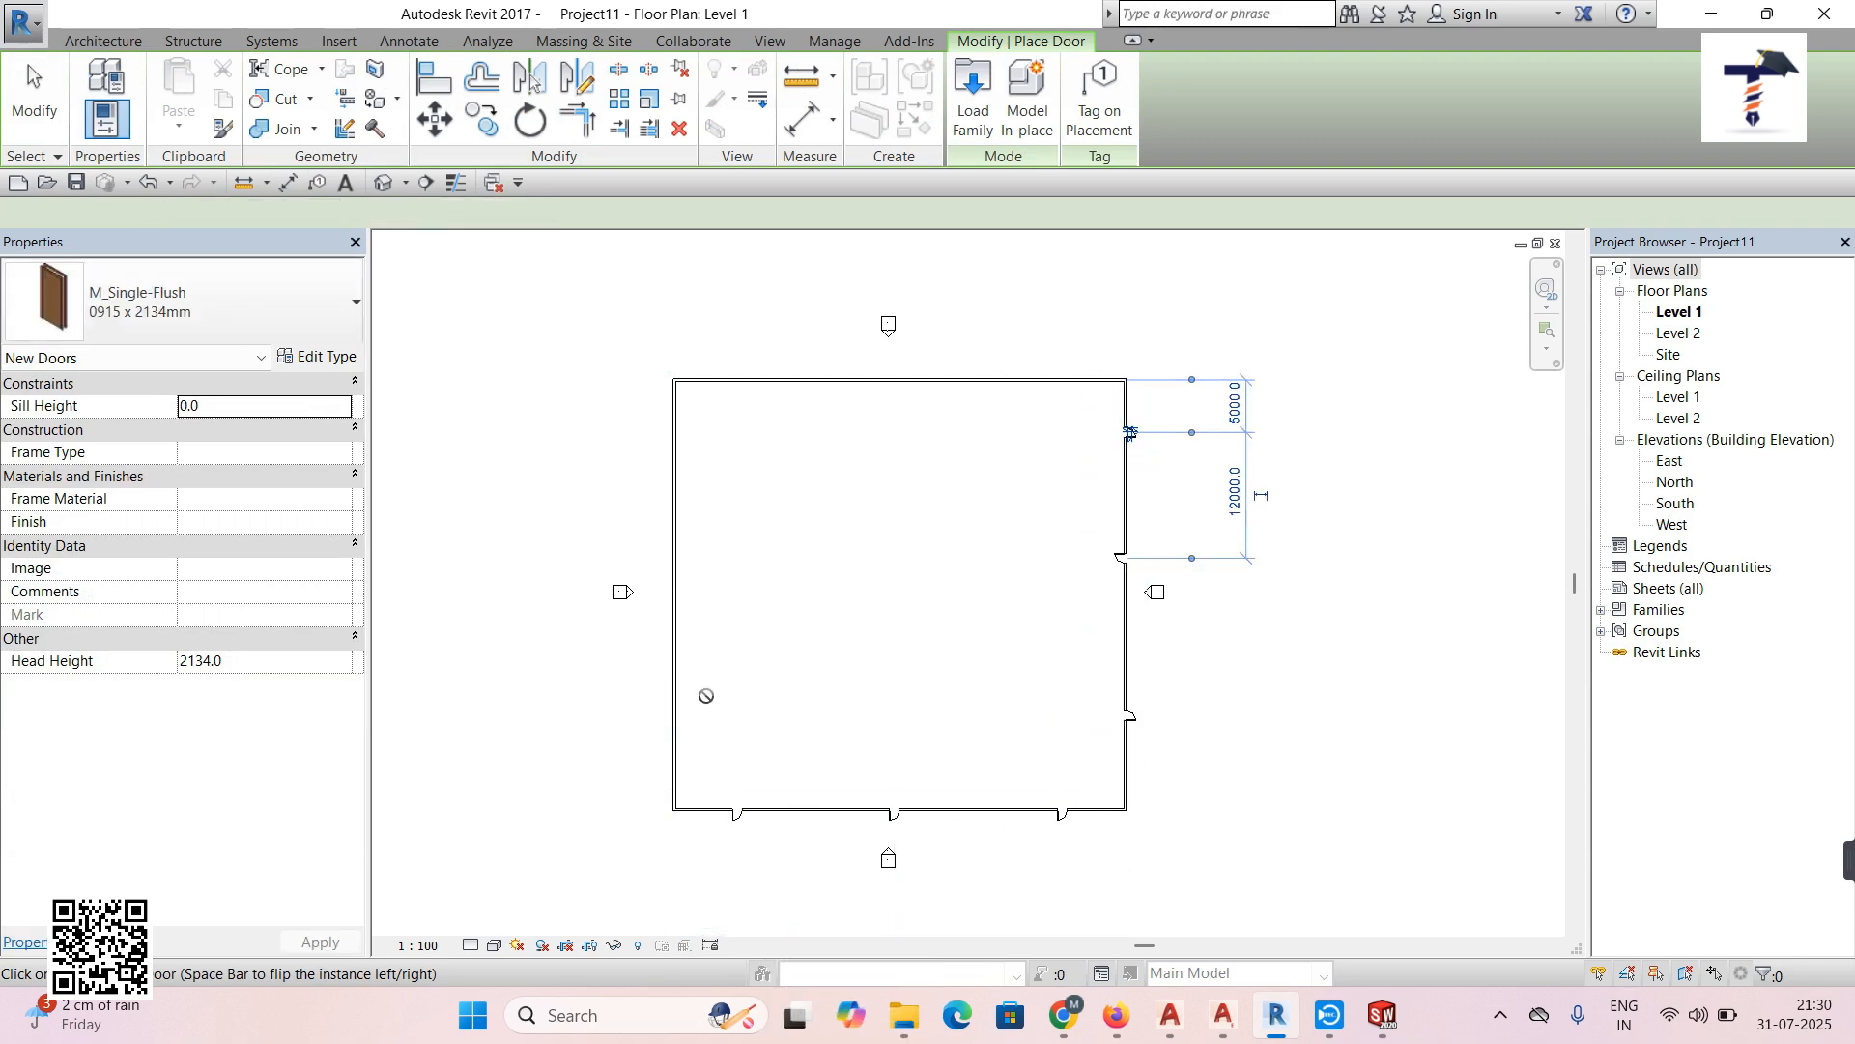
click(677, 528)
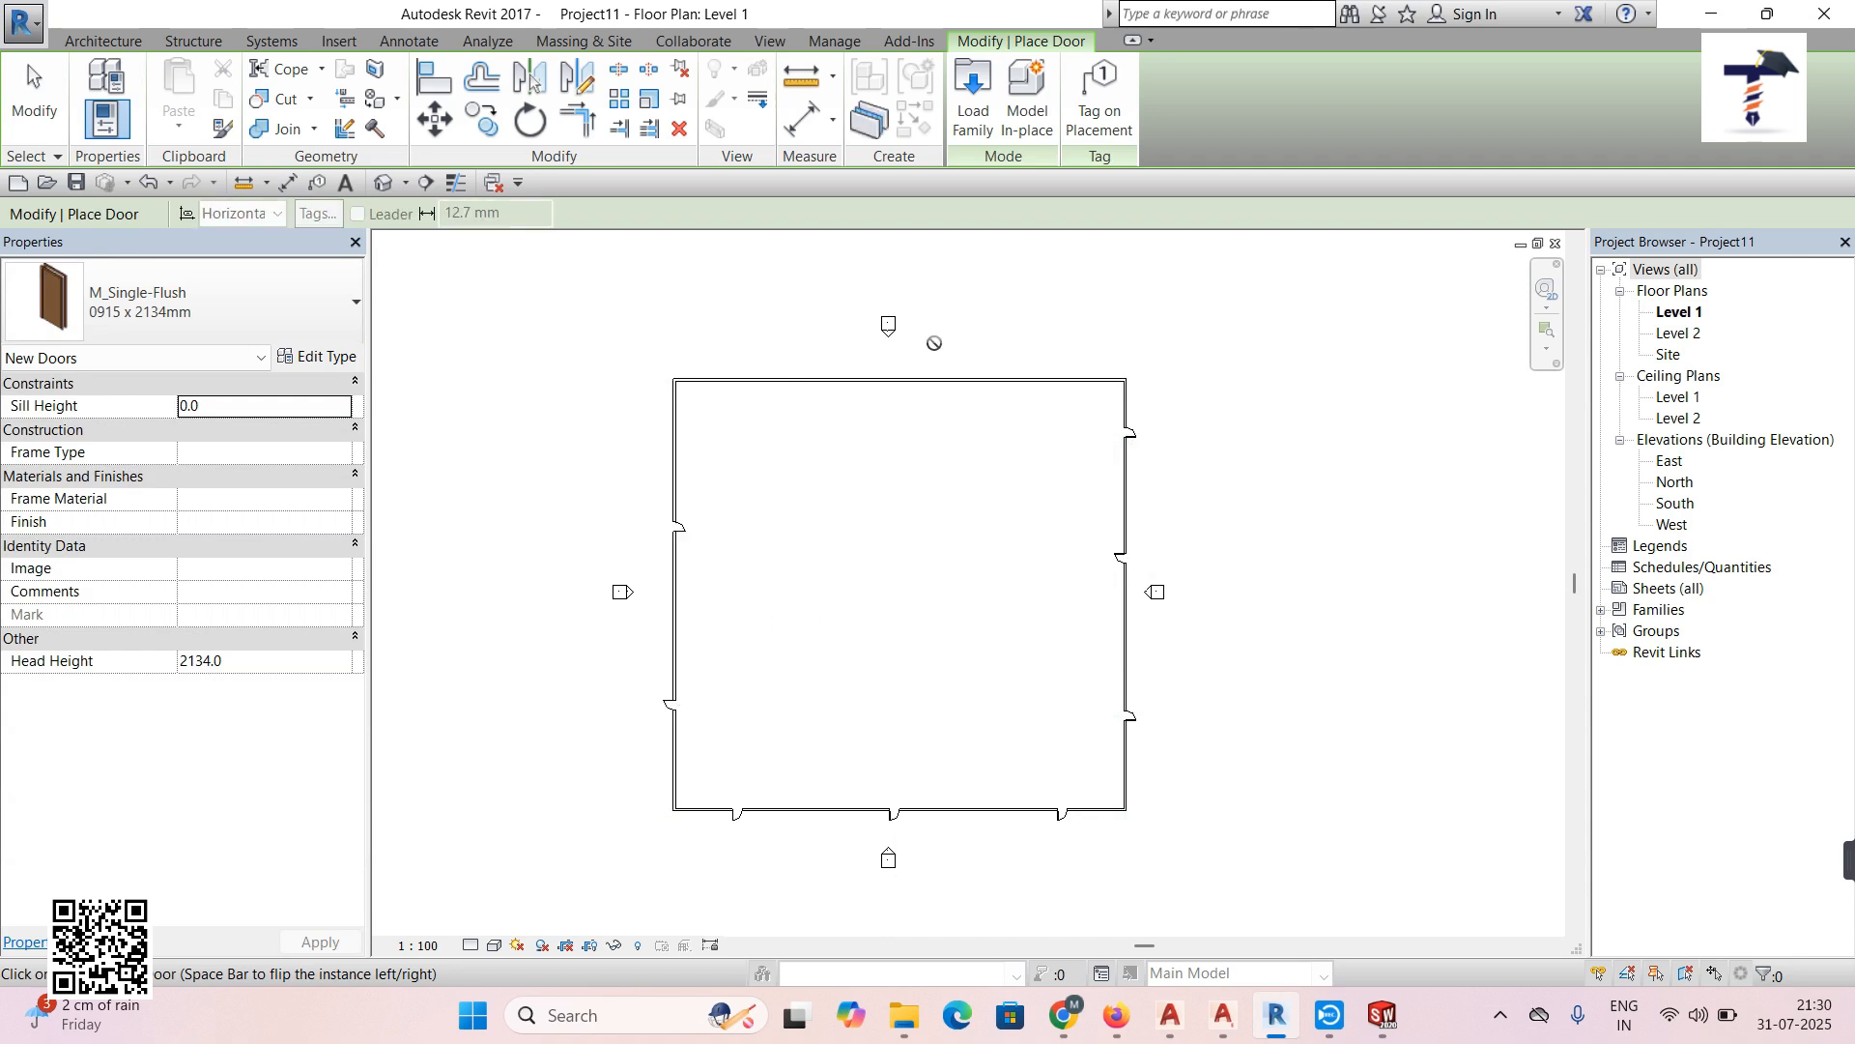
Create a walkthrough whose path circles the building counterclockwise from the southeast corner and ends just outside the south wall
click(103, 41)
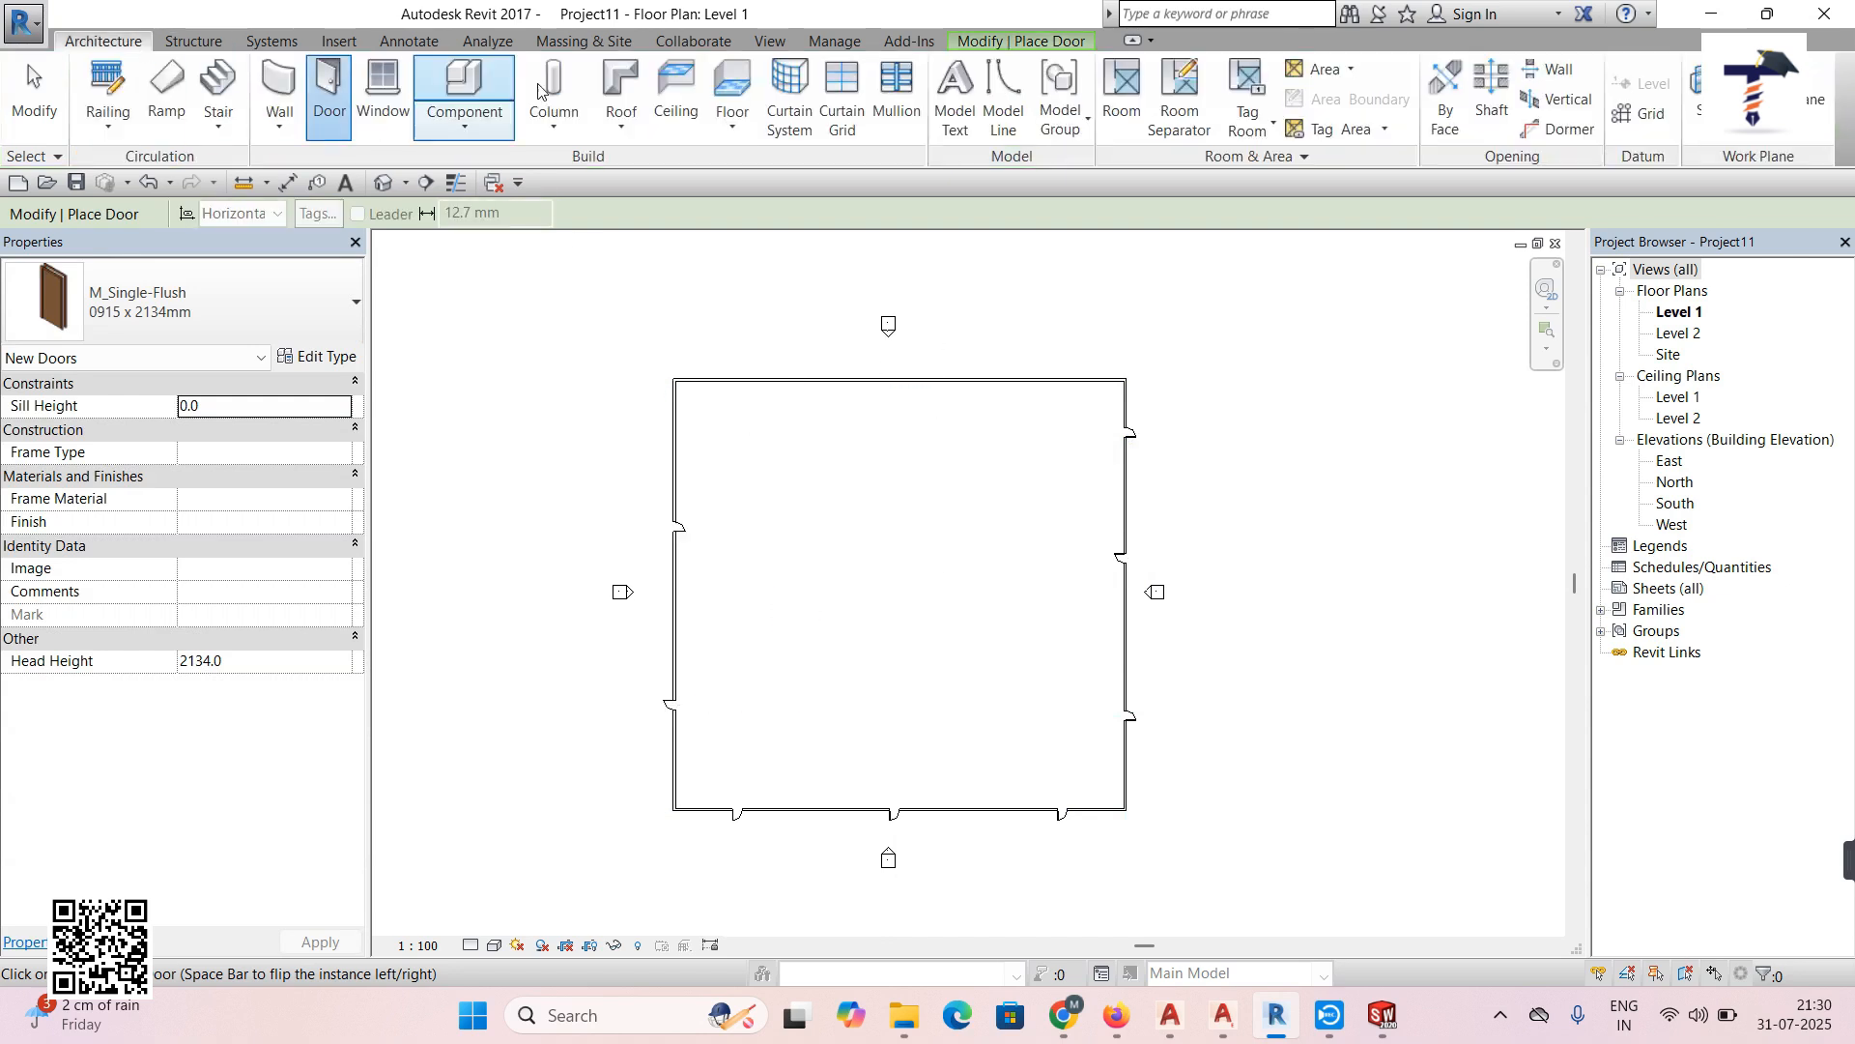
click(771, 40)
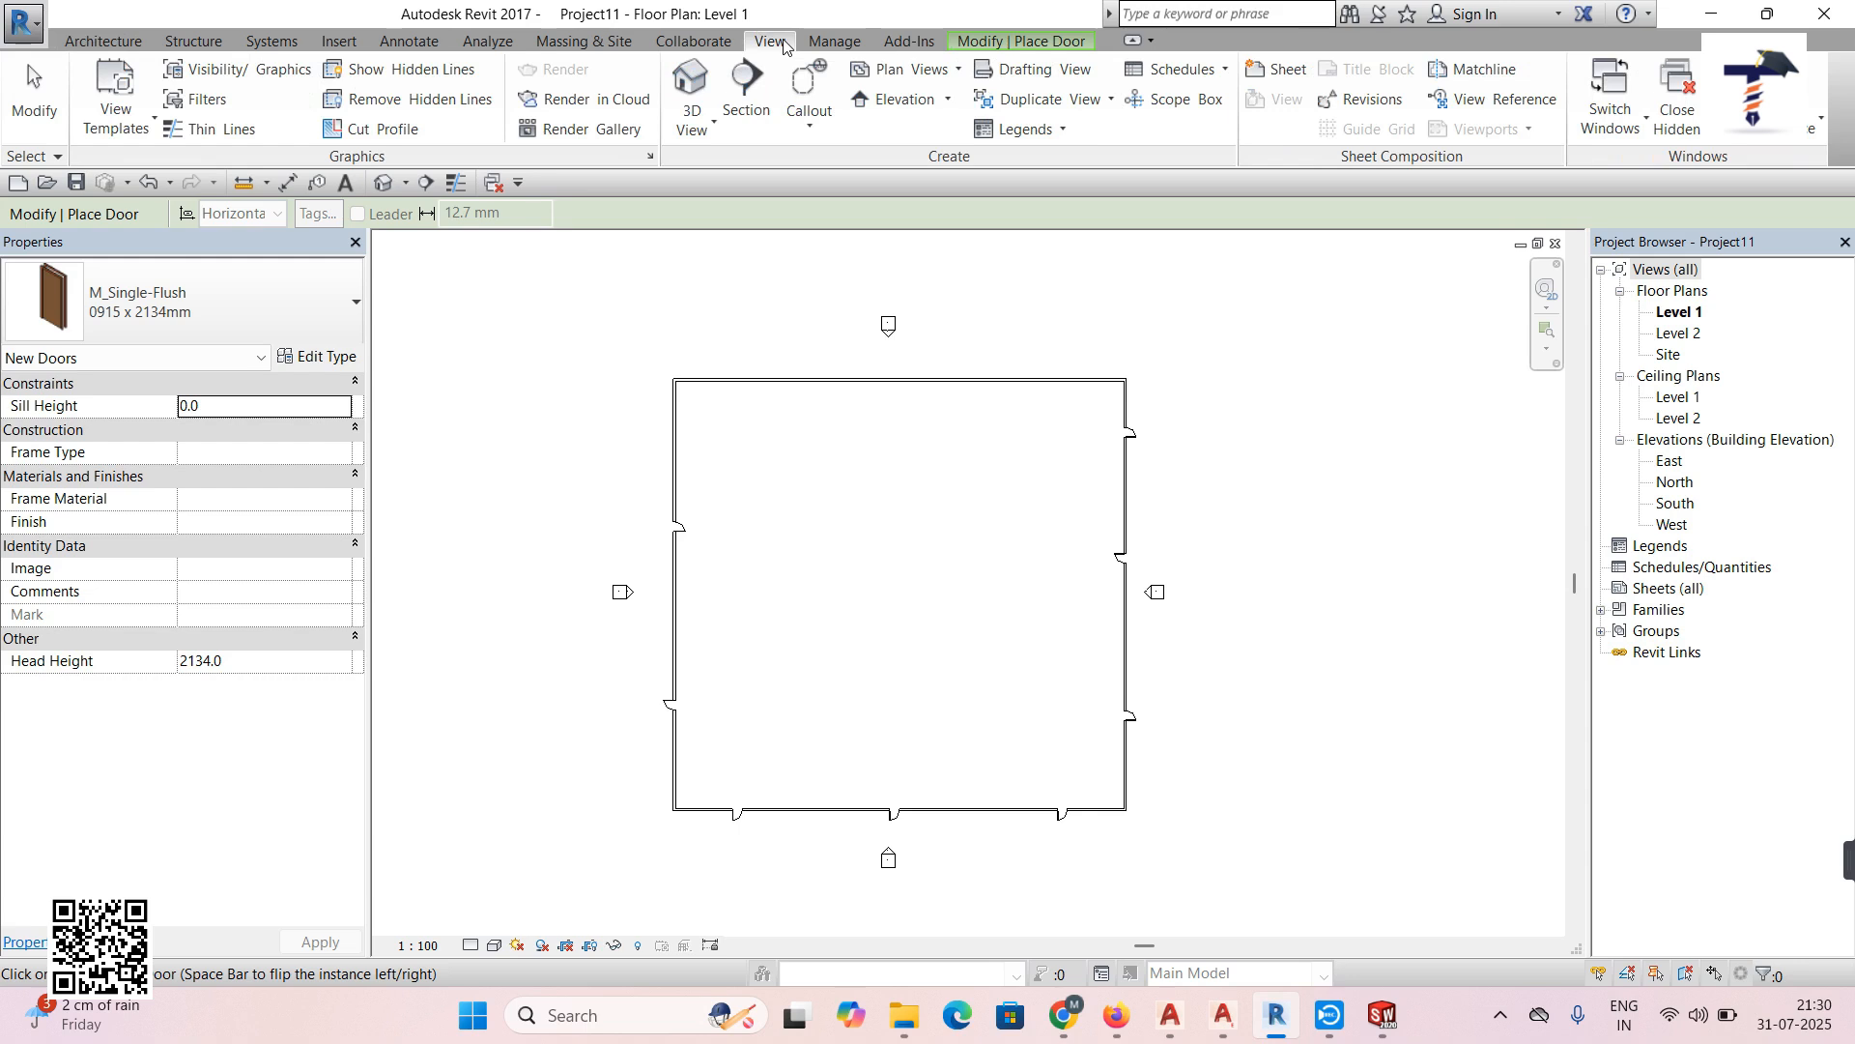
click(694, 120)
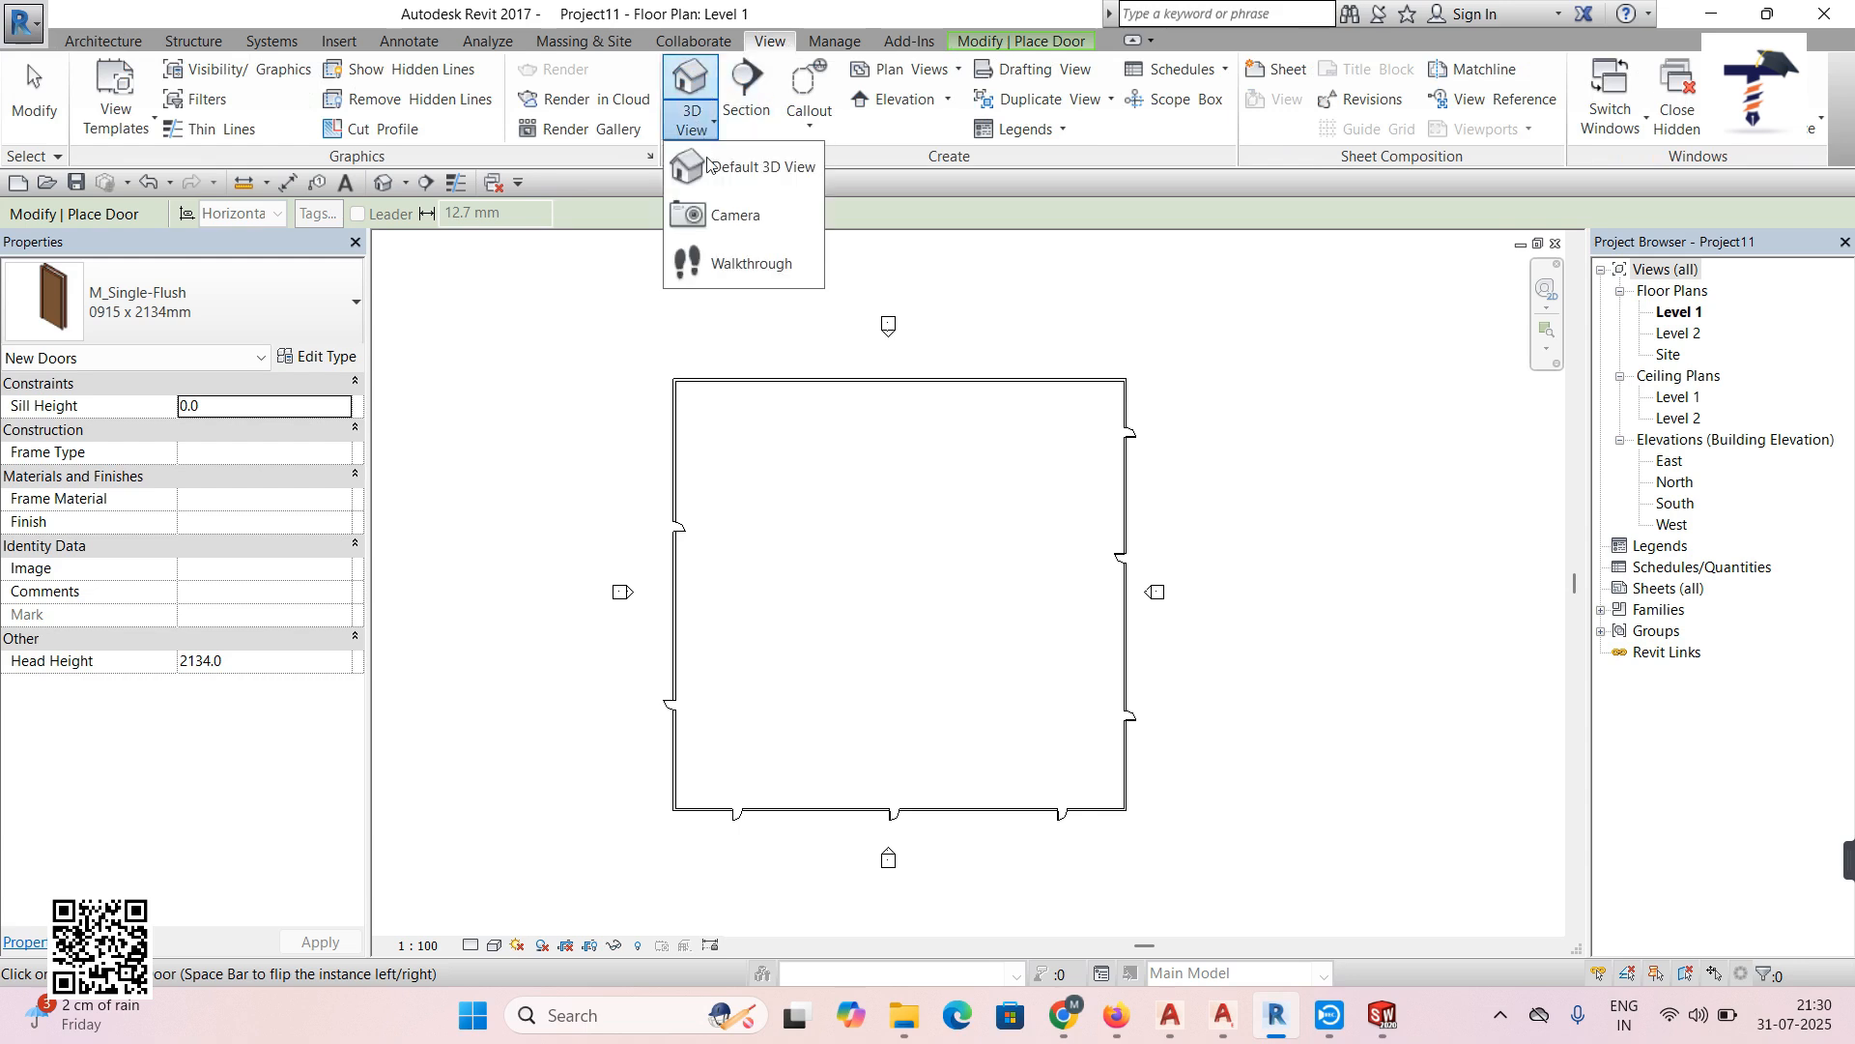
click(739, 263)
scroll(782, 477, down, 1)
scroll(781, 477, down, 1)
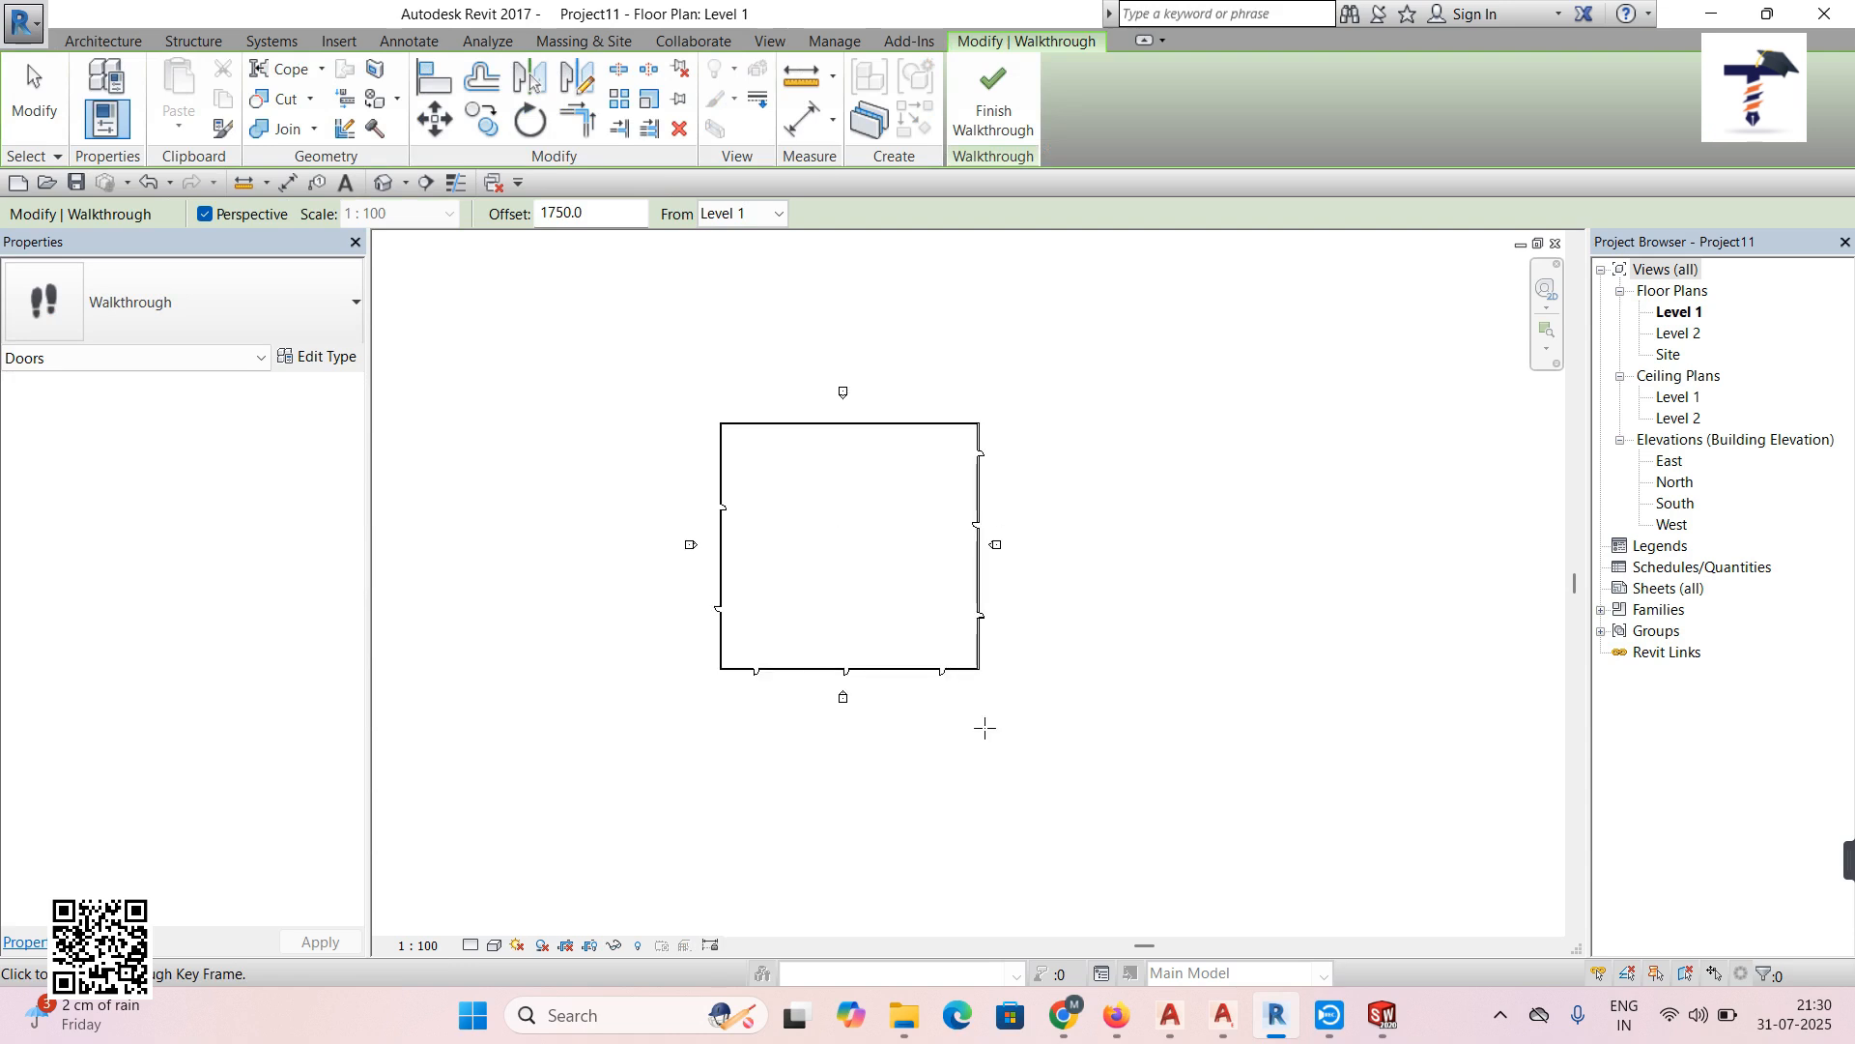
click(1005, 776)
click(1110, 688)
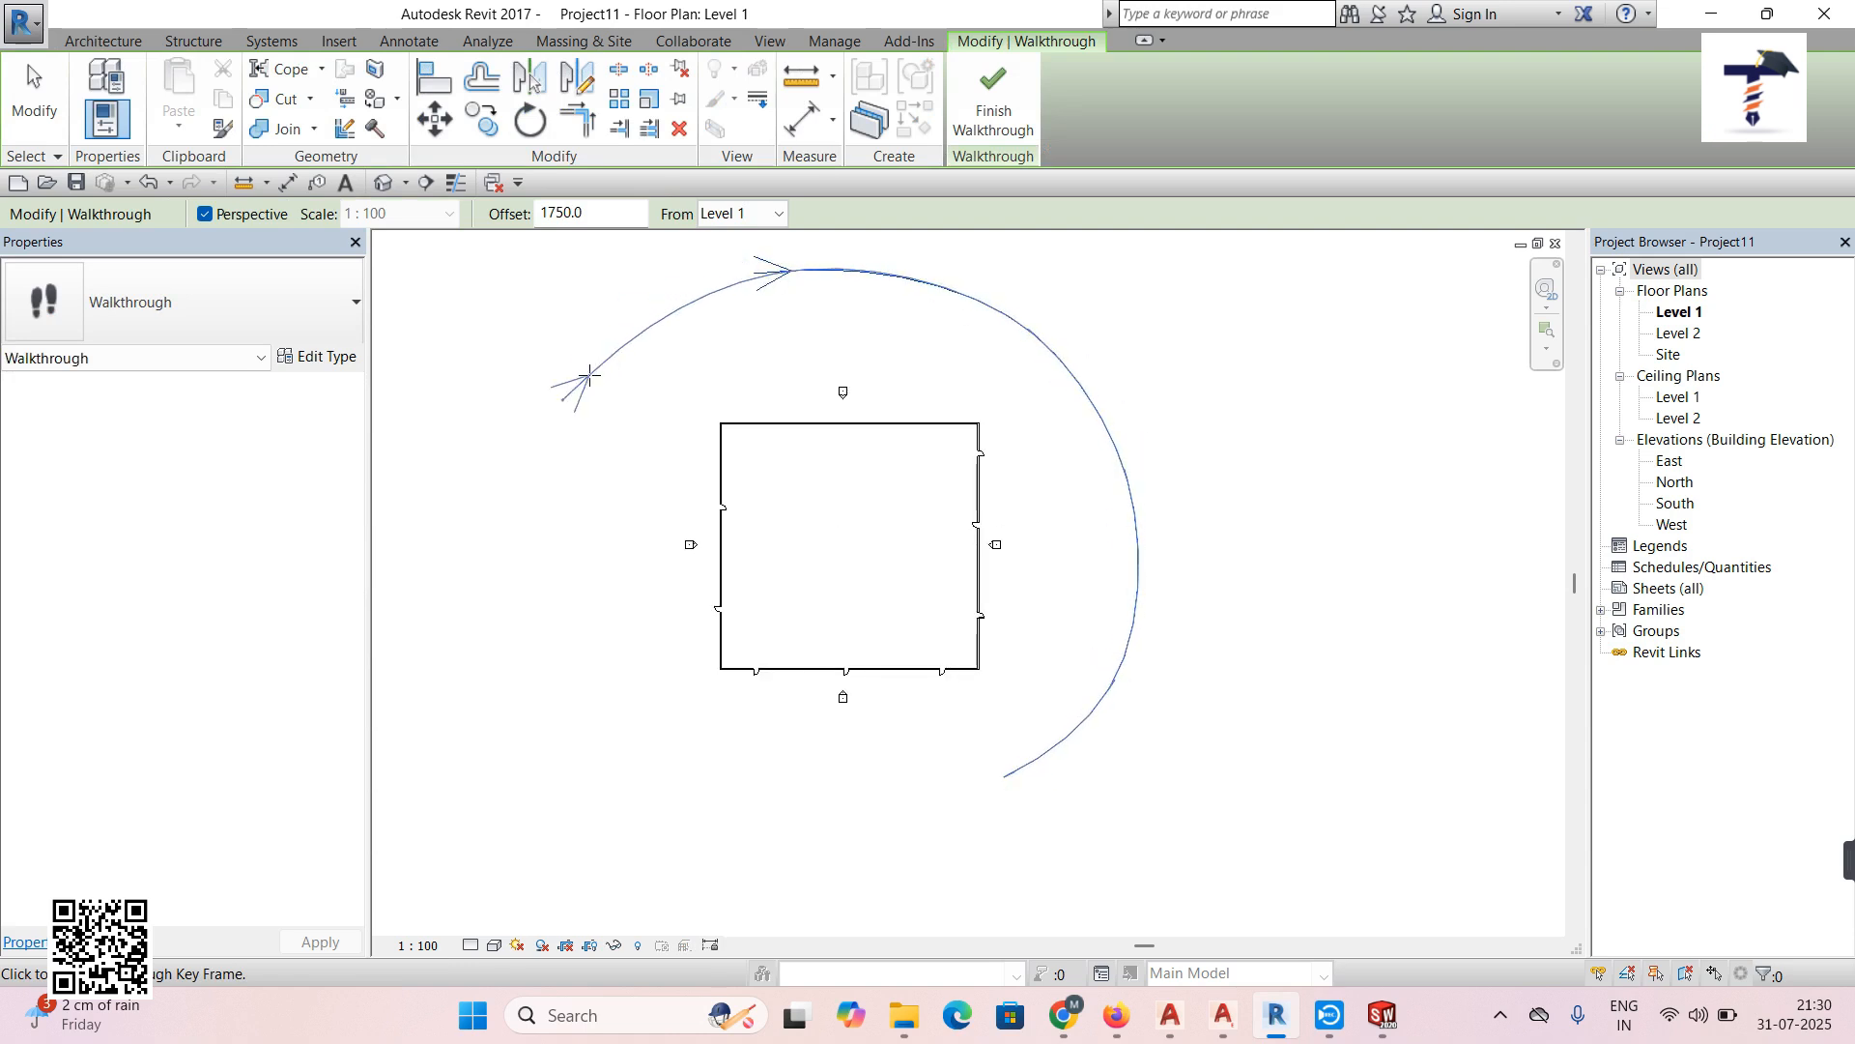
click(584, 381)
click(531, 584)
click(566, 784)
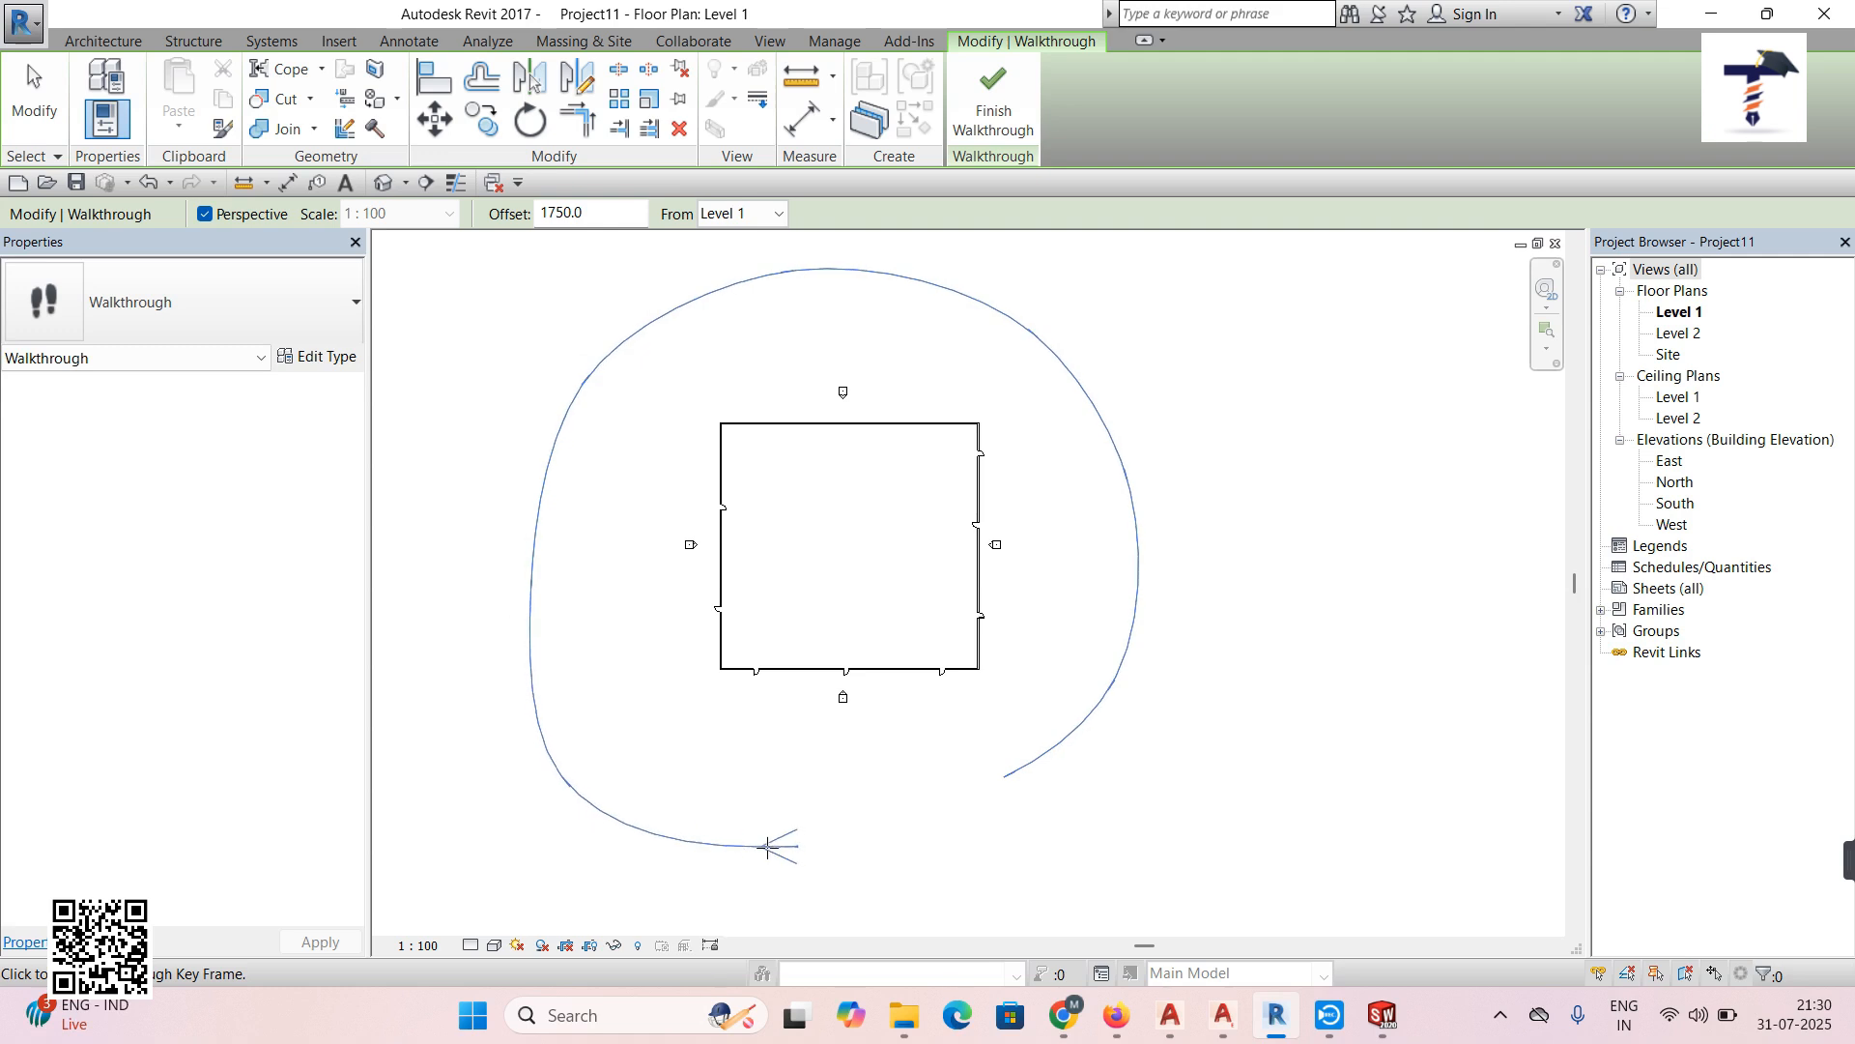
click(773, 846)
click(878, 797)
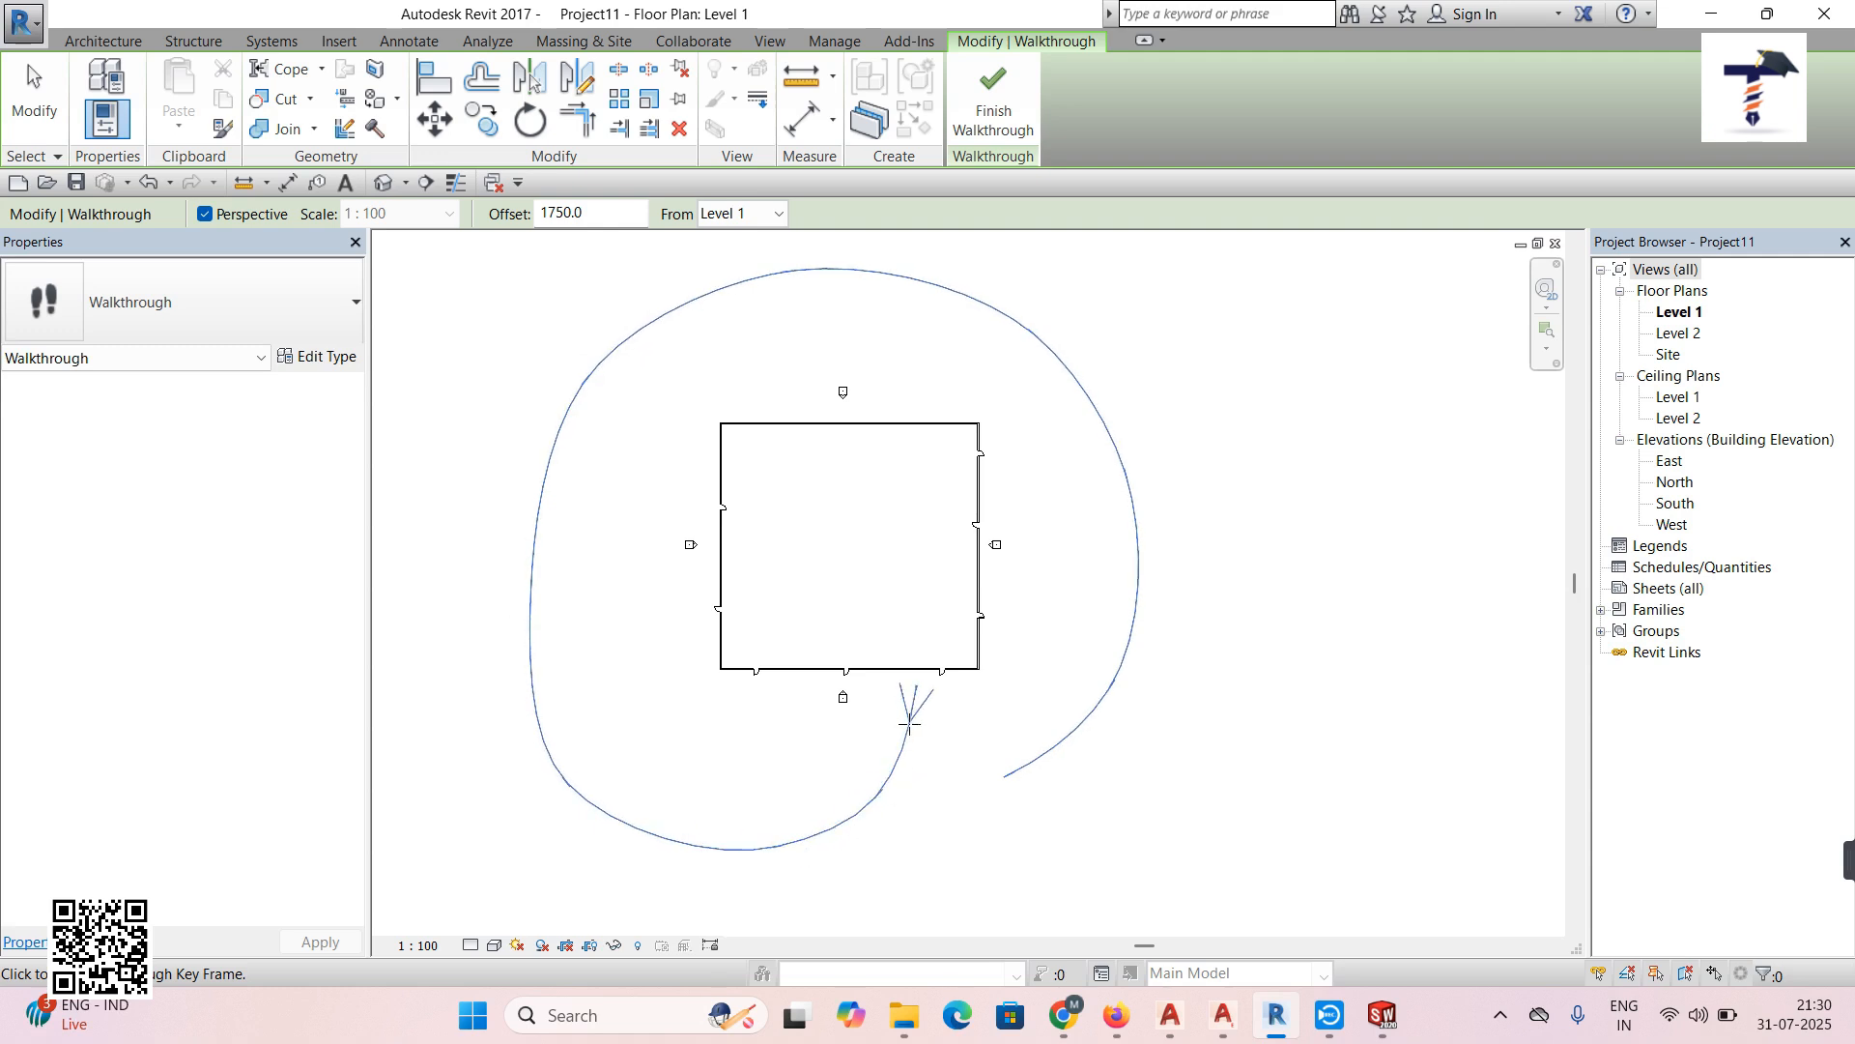
click(909, 722)
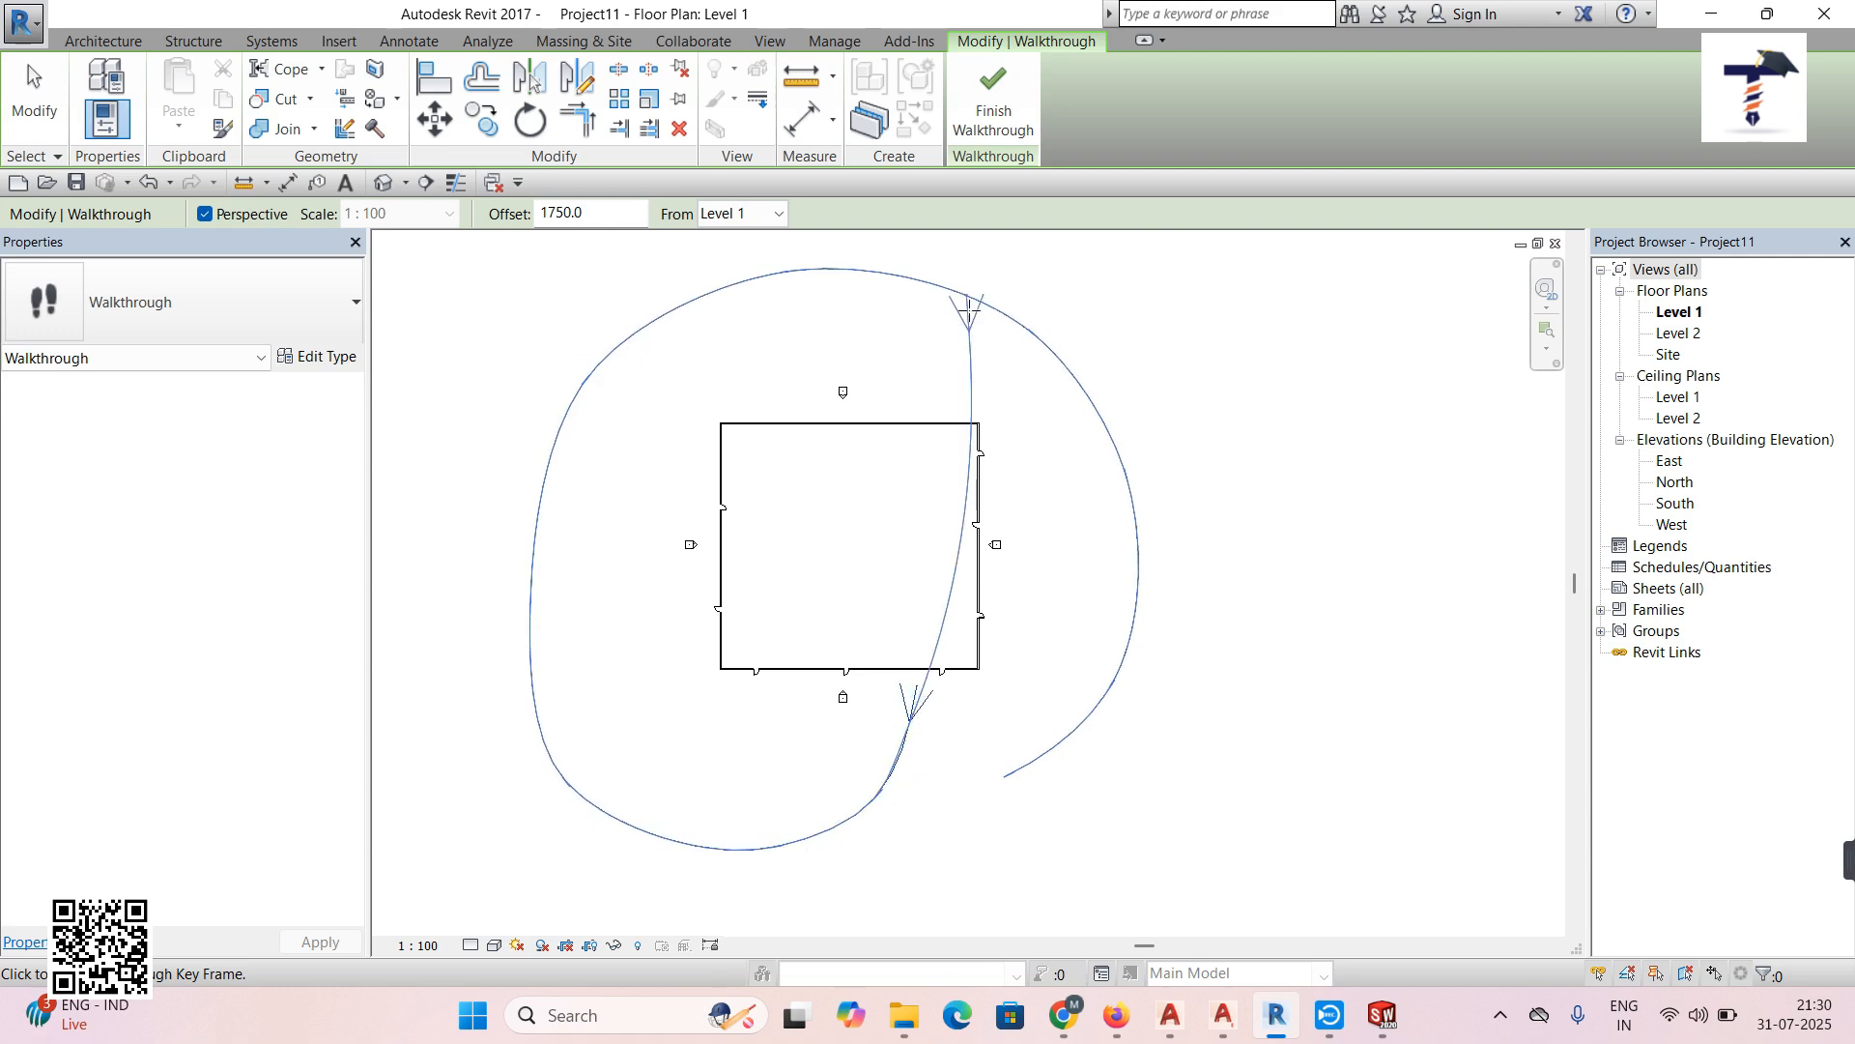
click(992, 115)
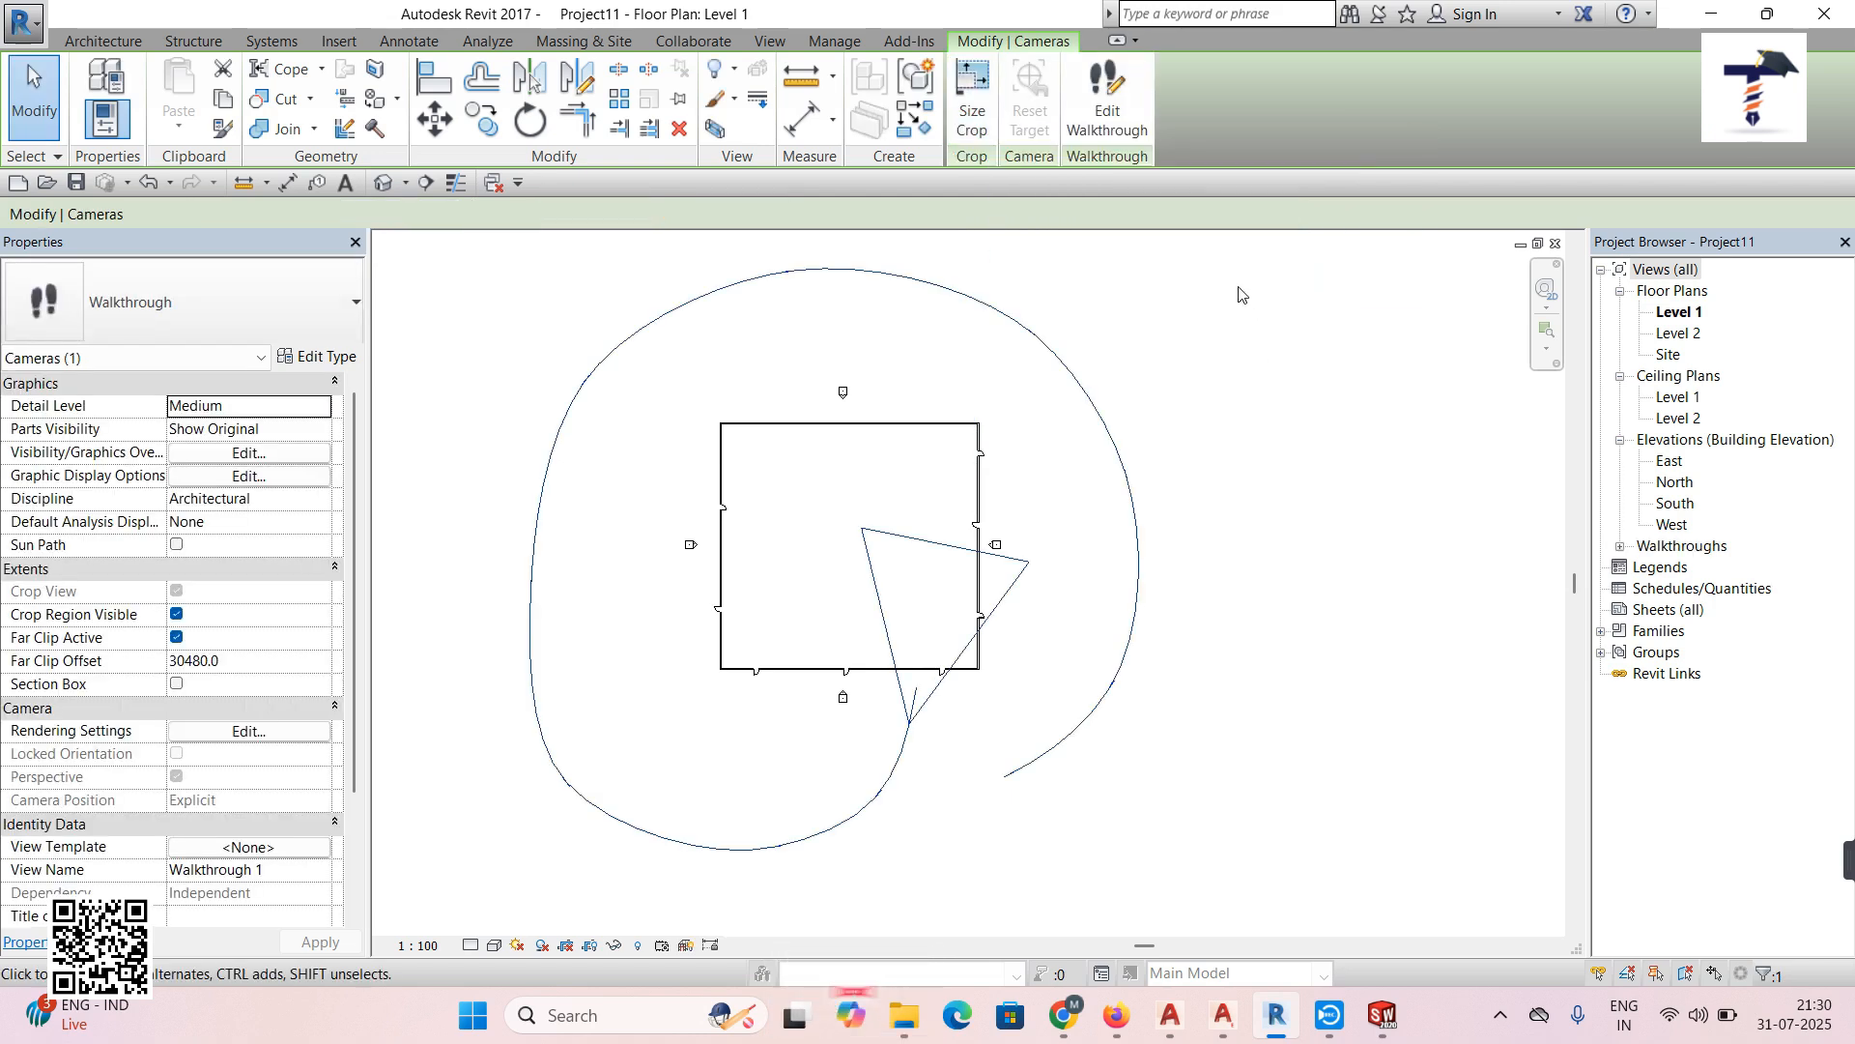
Edit the walkthrough at frame 1, aiming the camera at the building and extending its far clip offset to about 69105 mm
click(1106, 107)
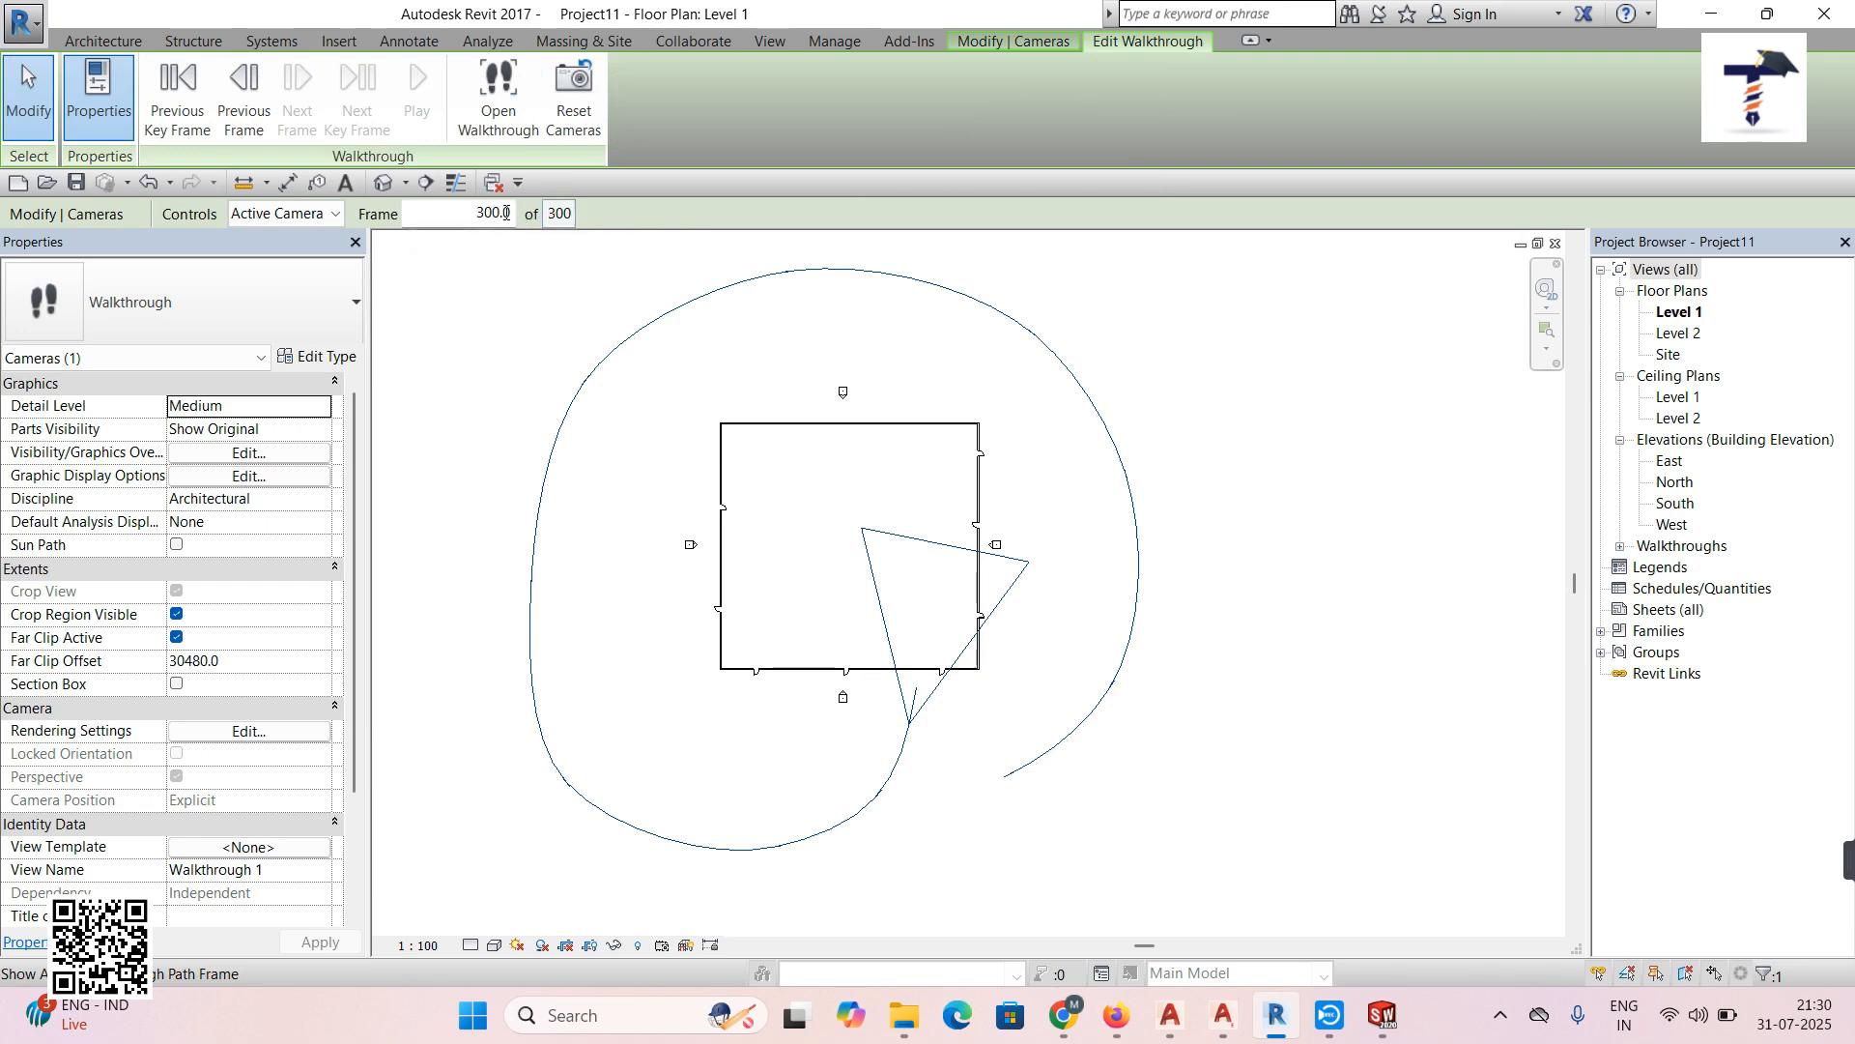
drag(474, 210, 528, 218)
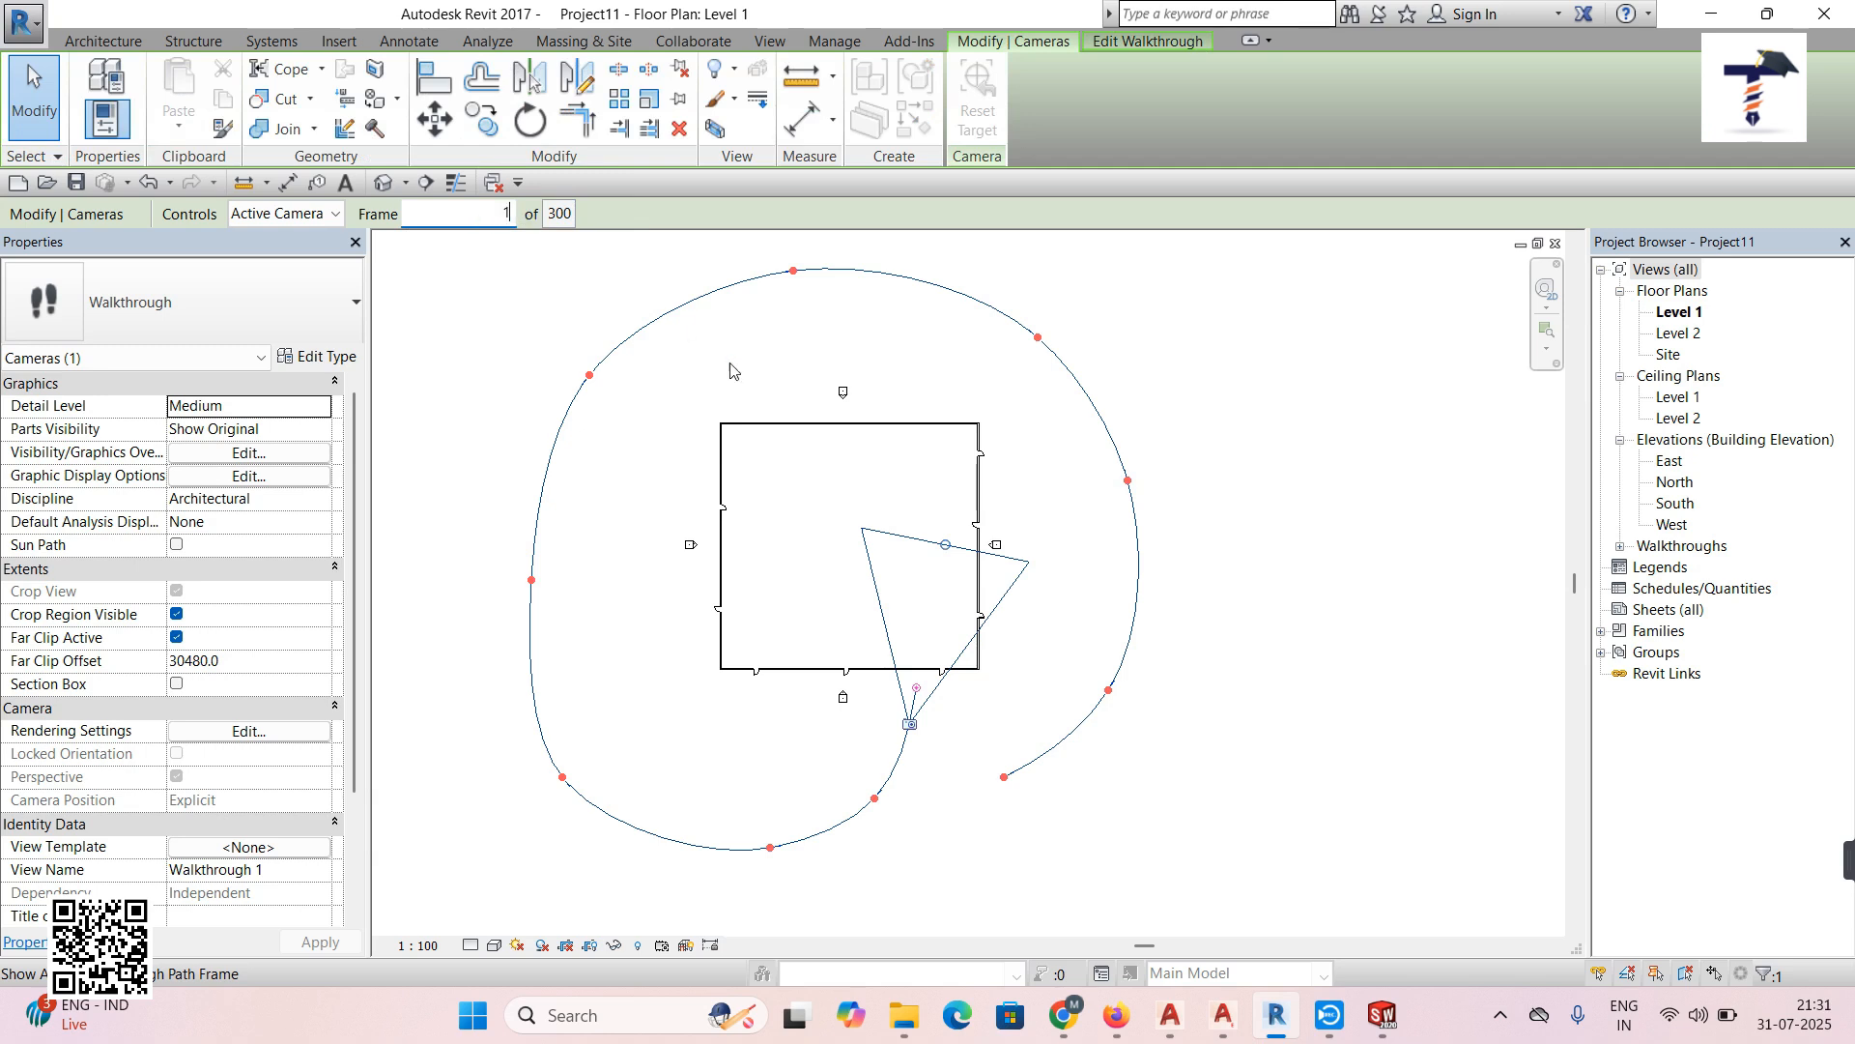
text(1)
key(Return)
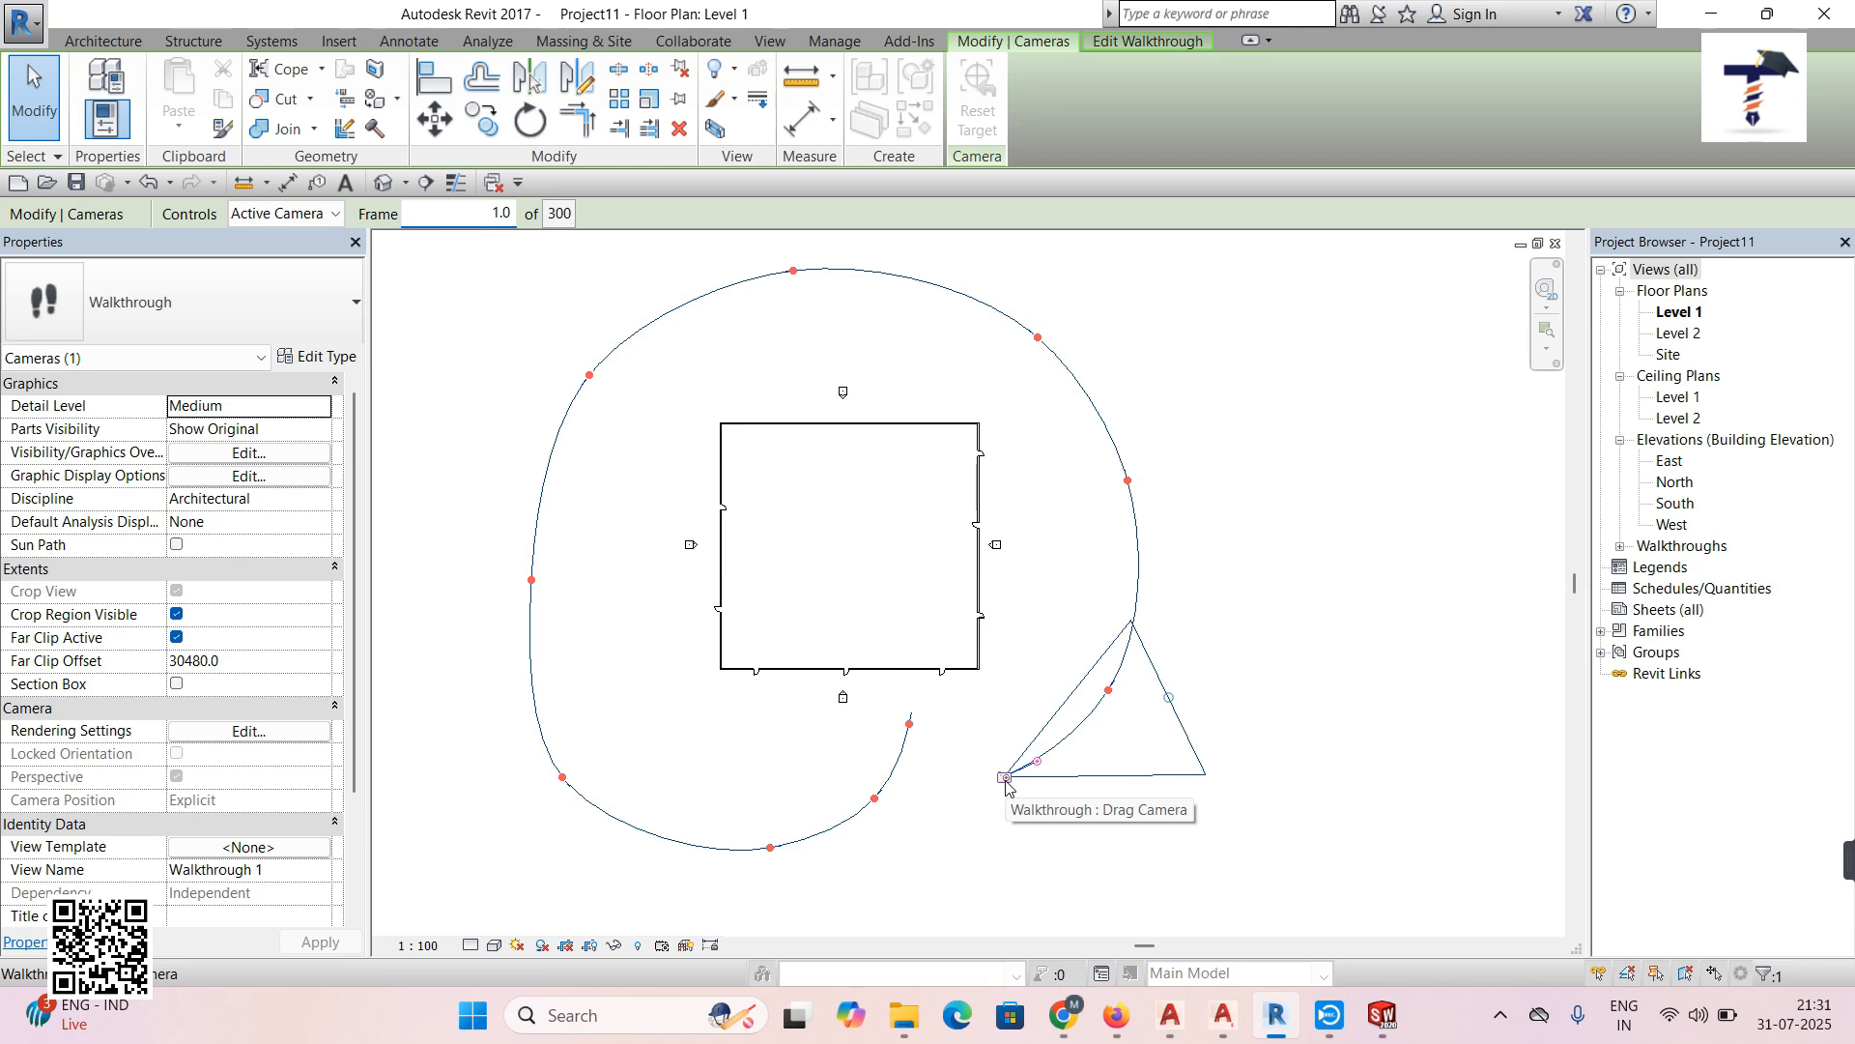
drag(1037, 768, 774, 440)
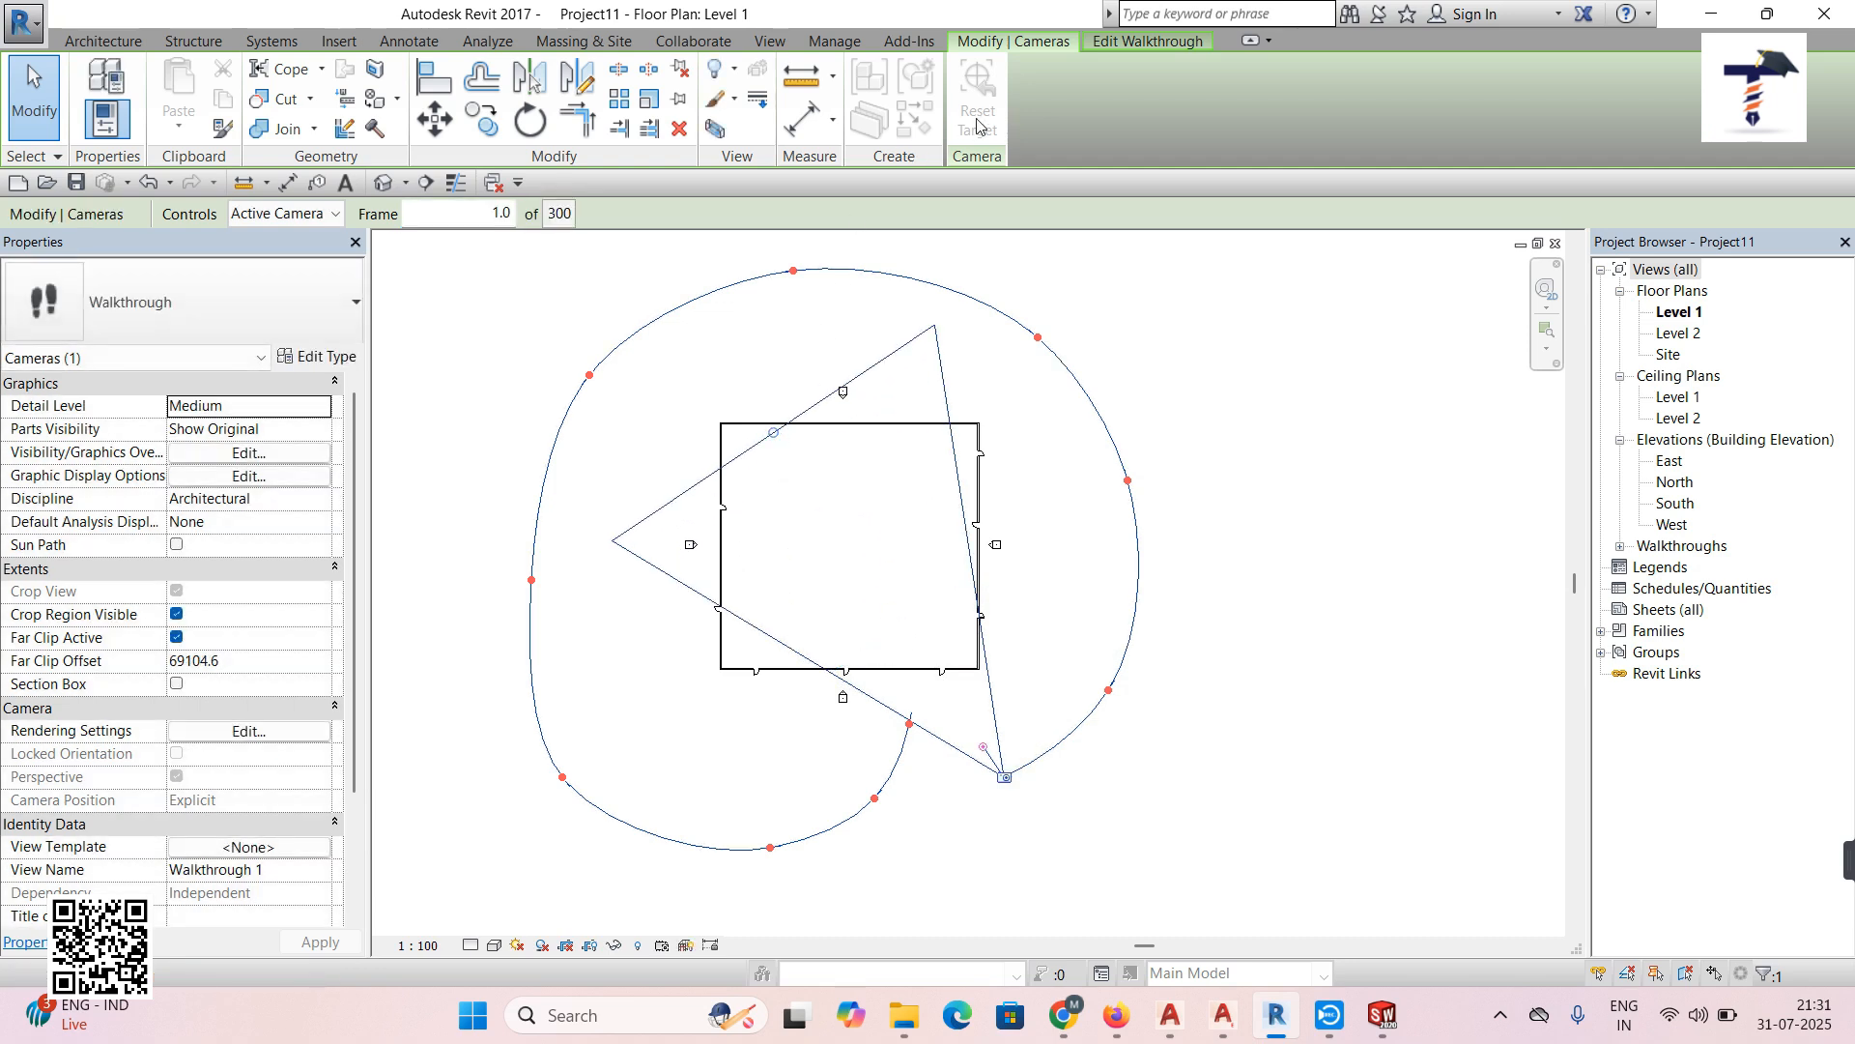
Aim the camera at the building for the second, third and fourth key frames along the path's east side
click(1109, 43)
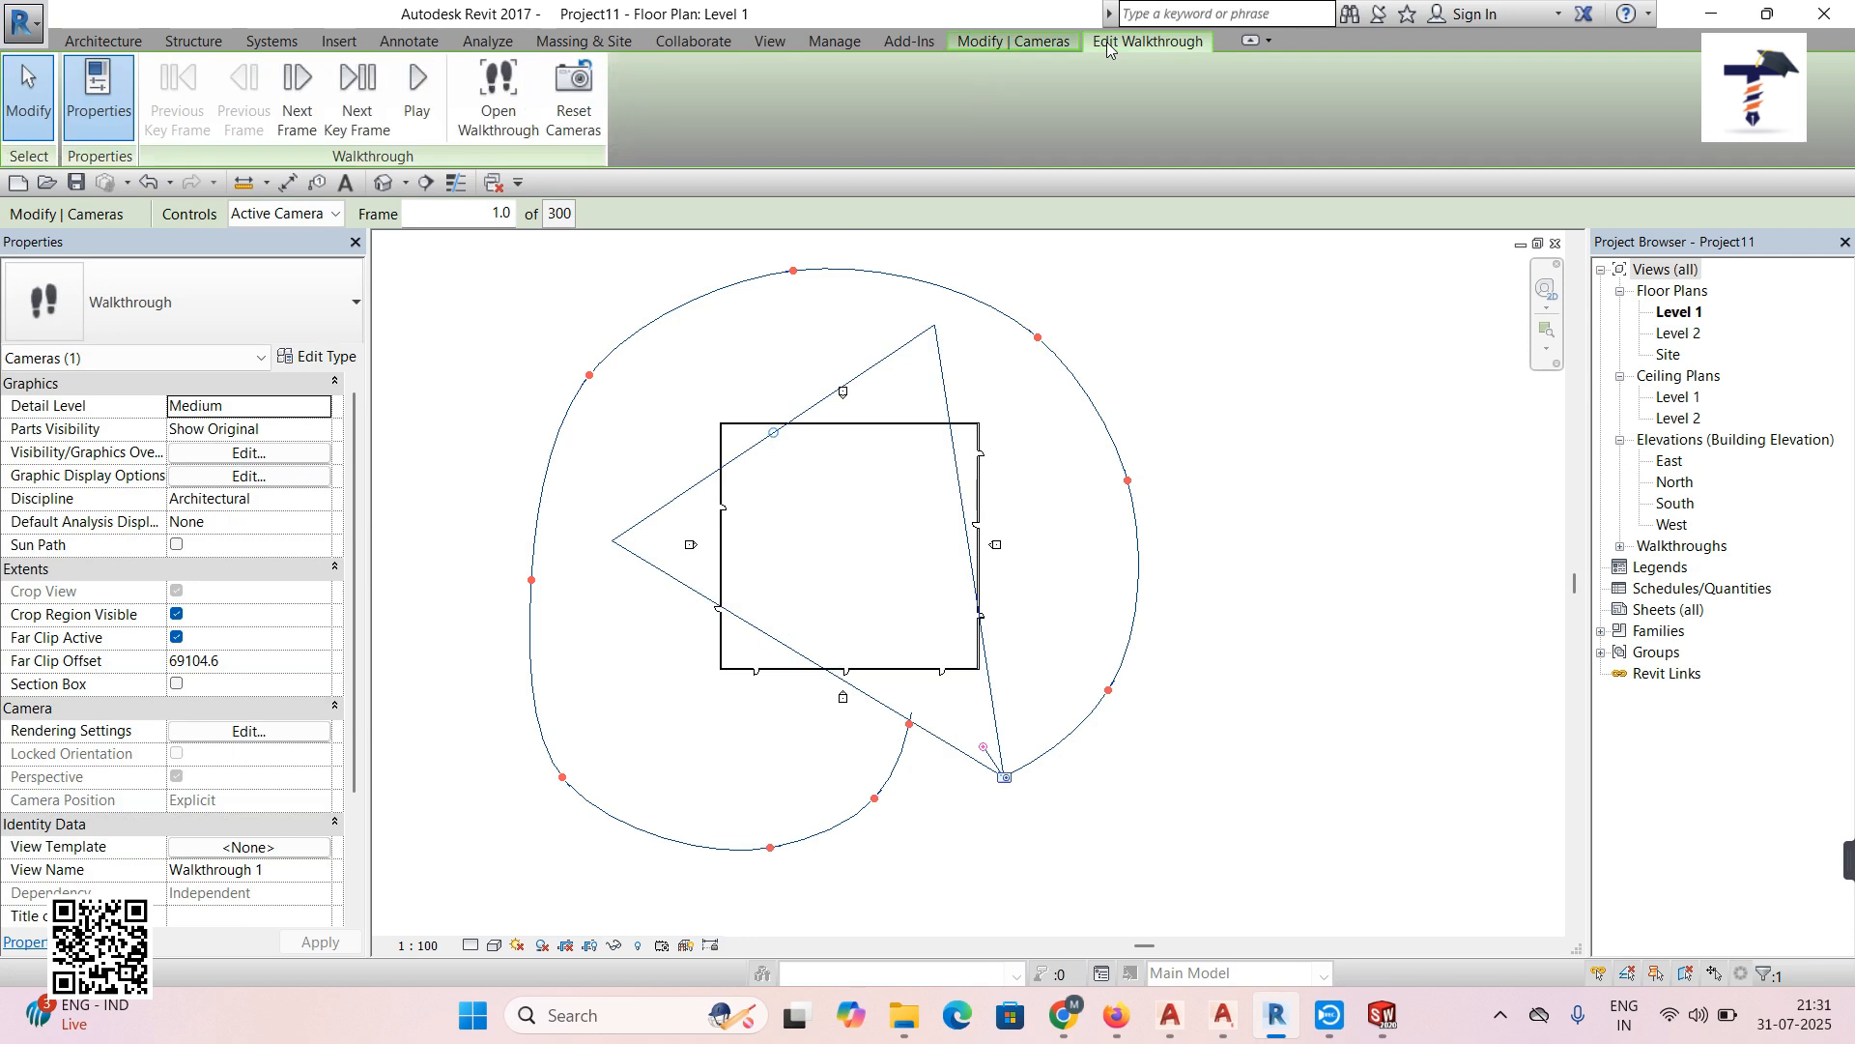
click(360, 106)
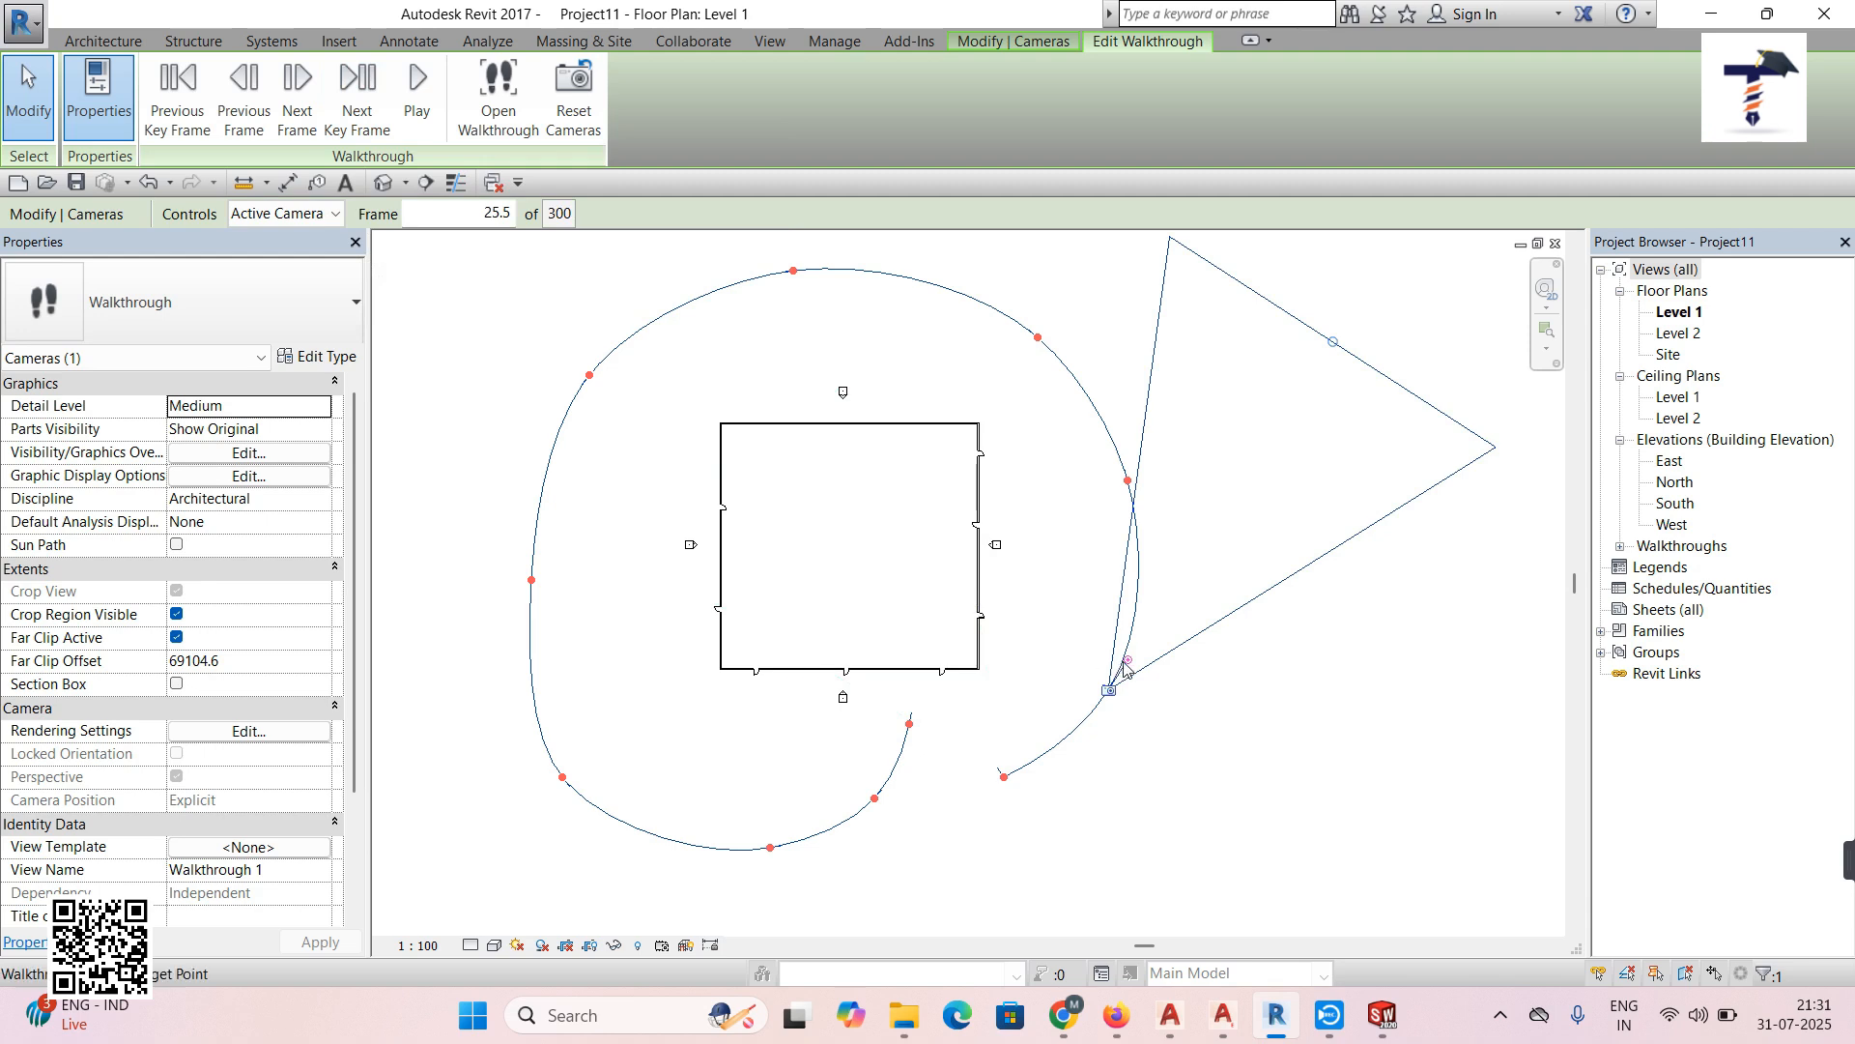
drag(1128, 665, 971, 638)
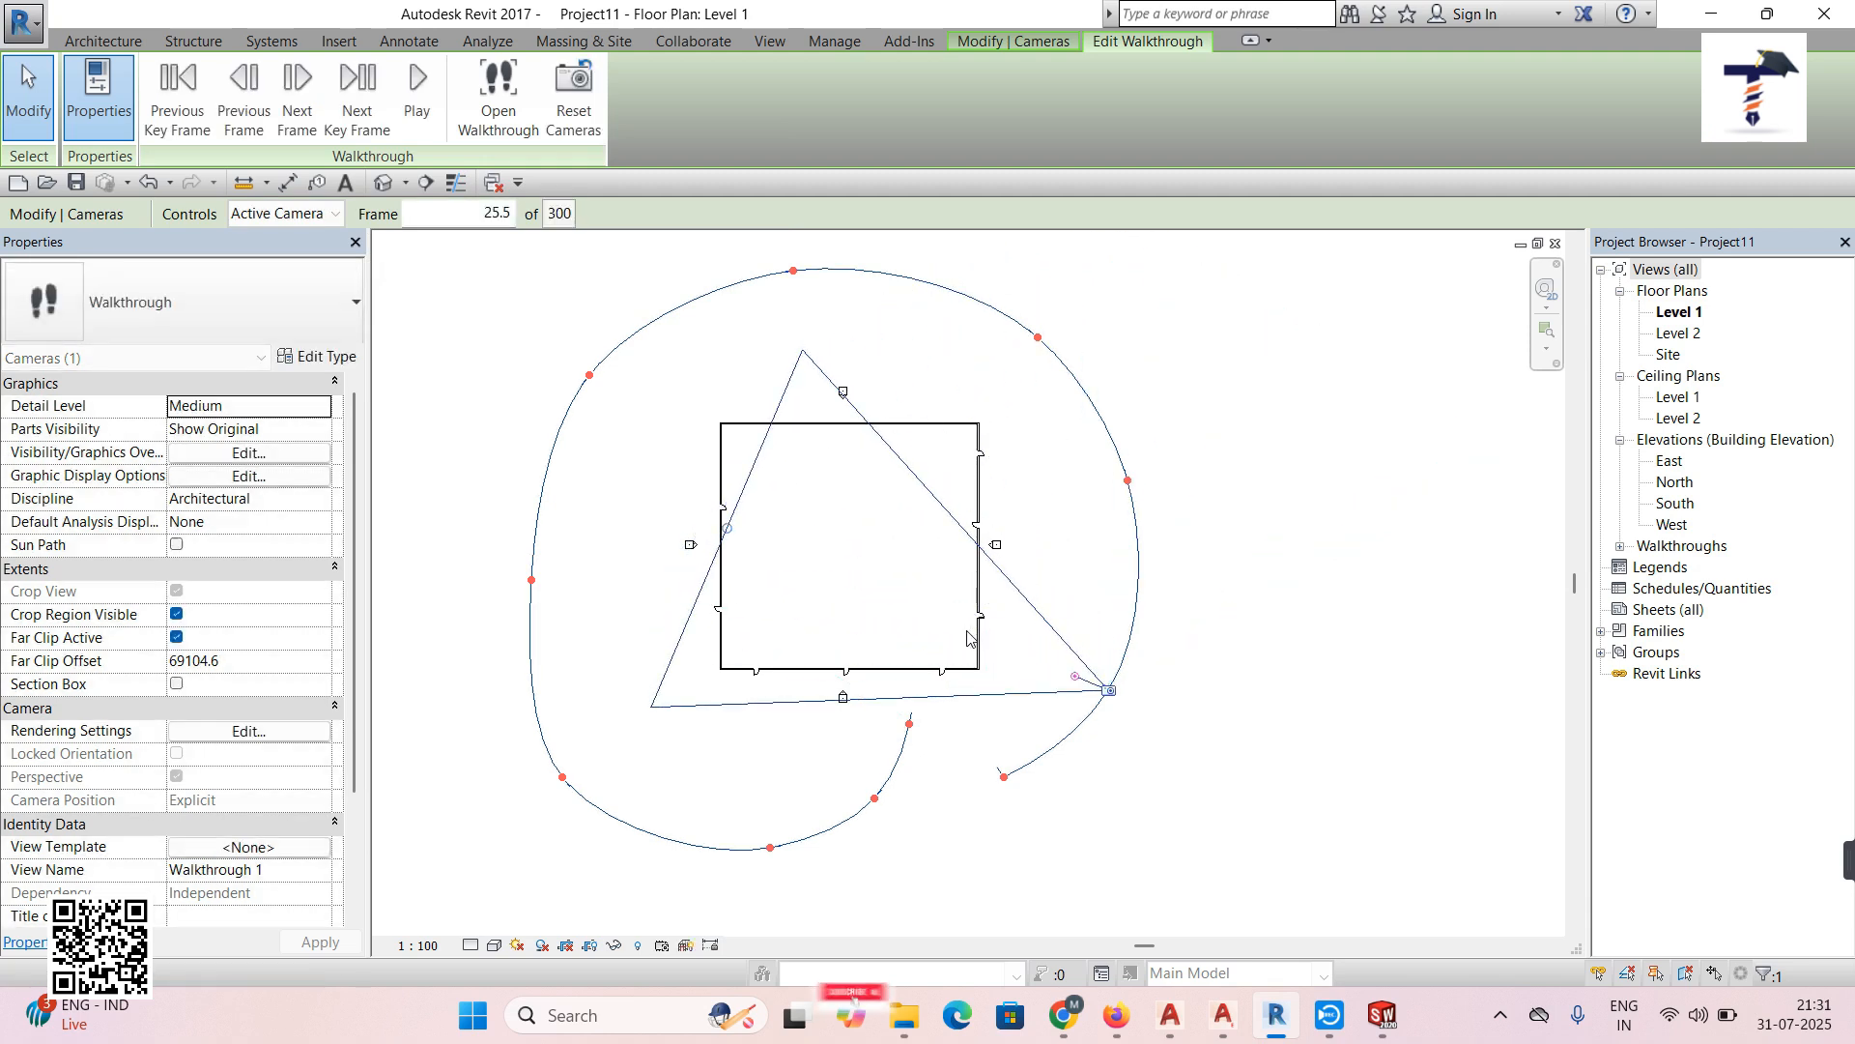
click(377, 128)
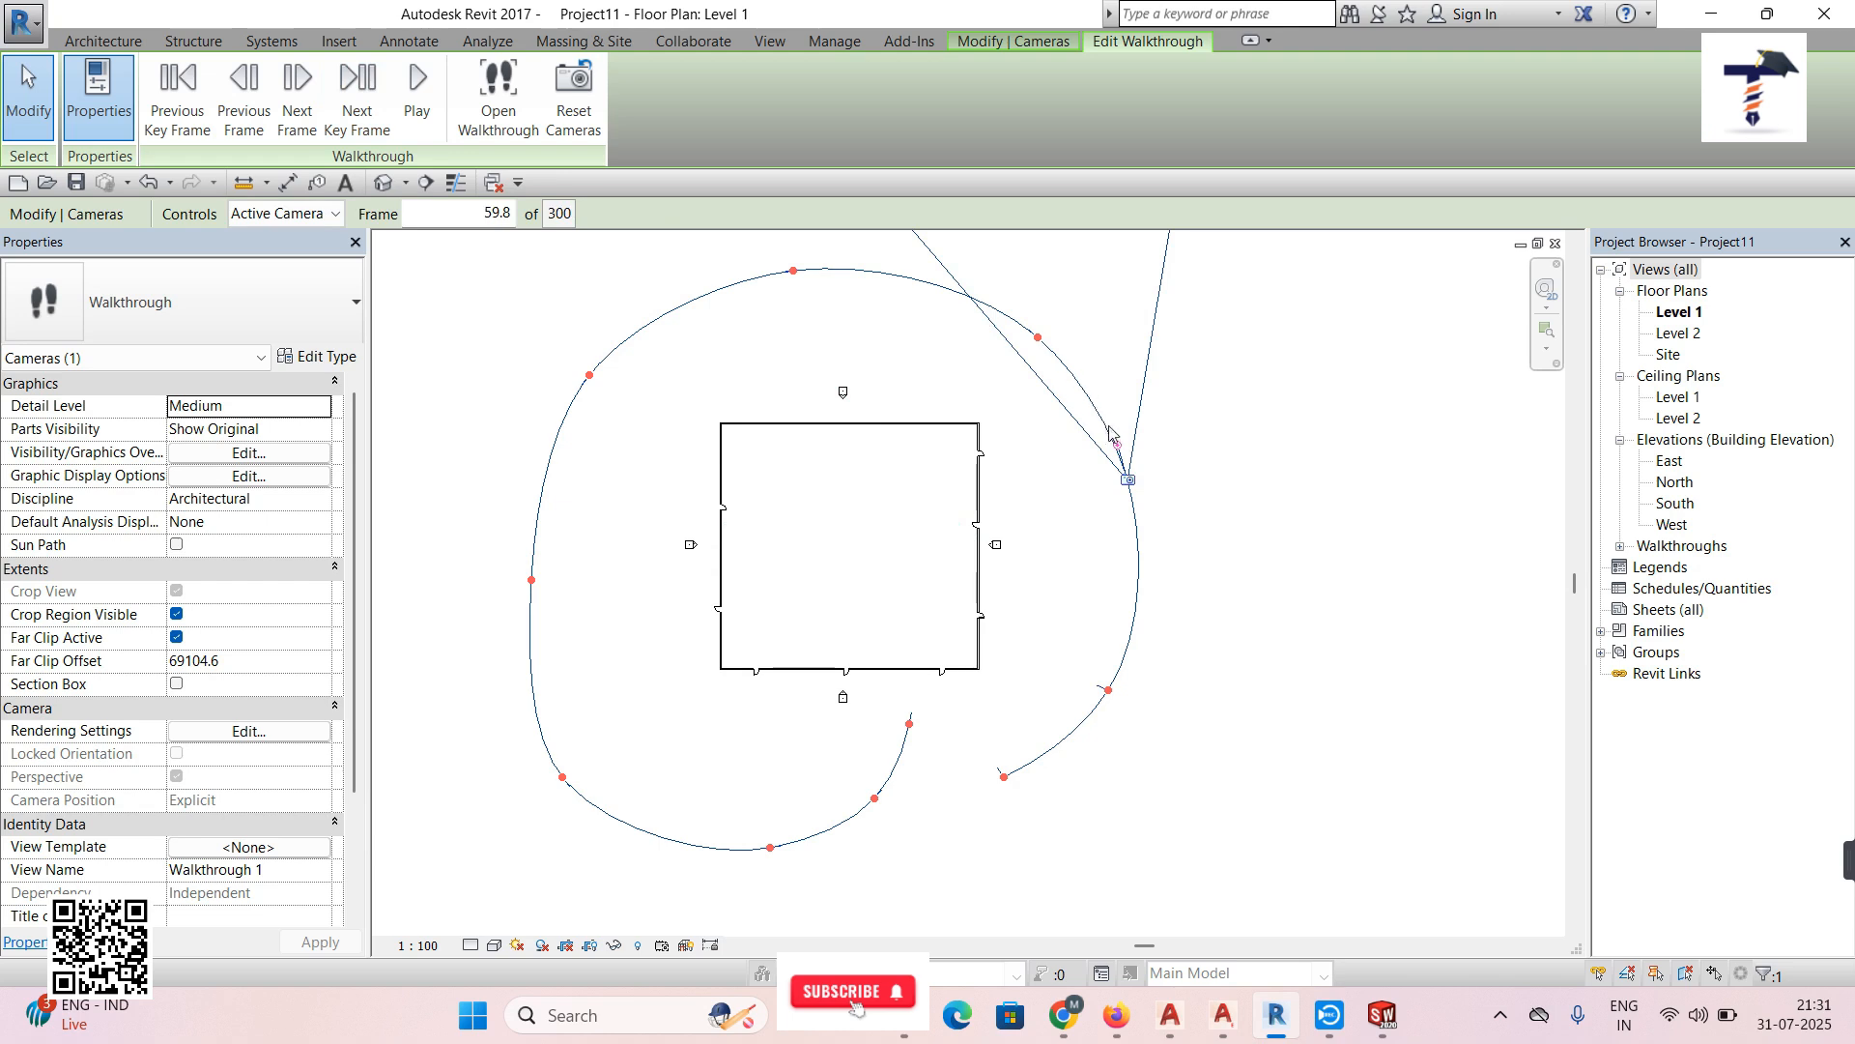
drag(1121, 449, 1021, 514)
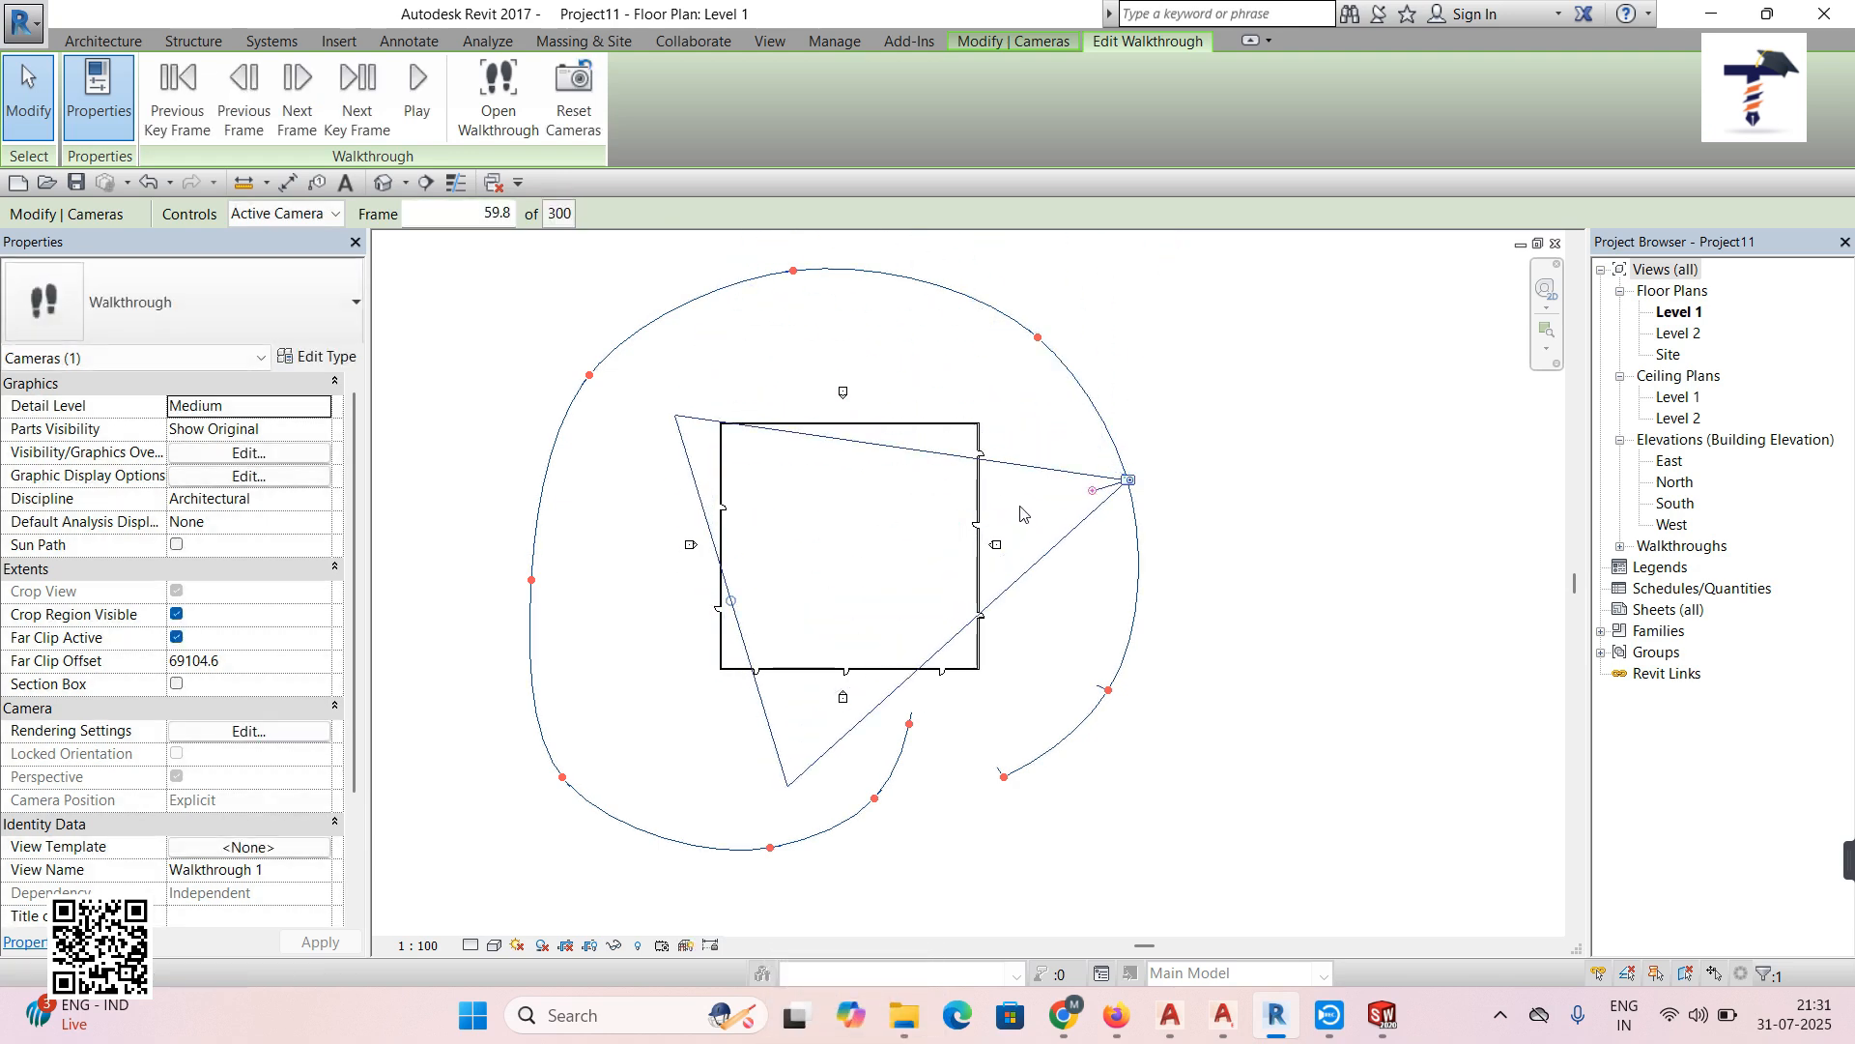
click(360, 108)
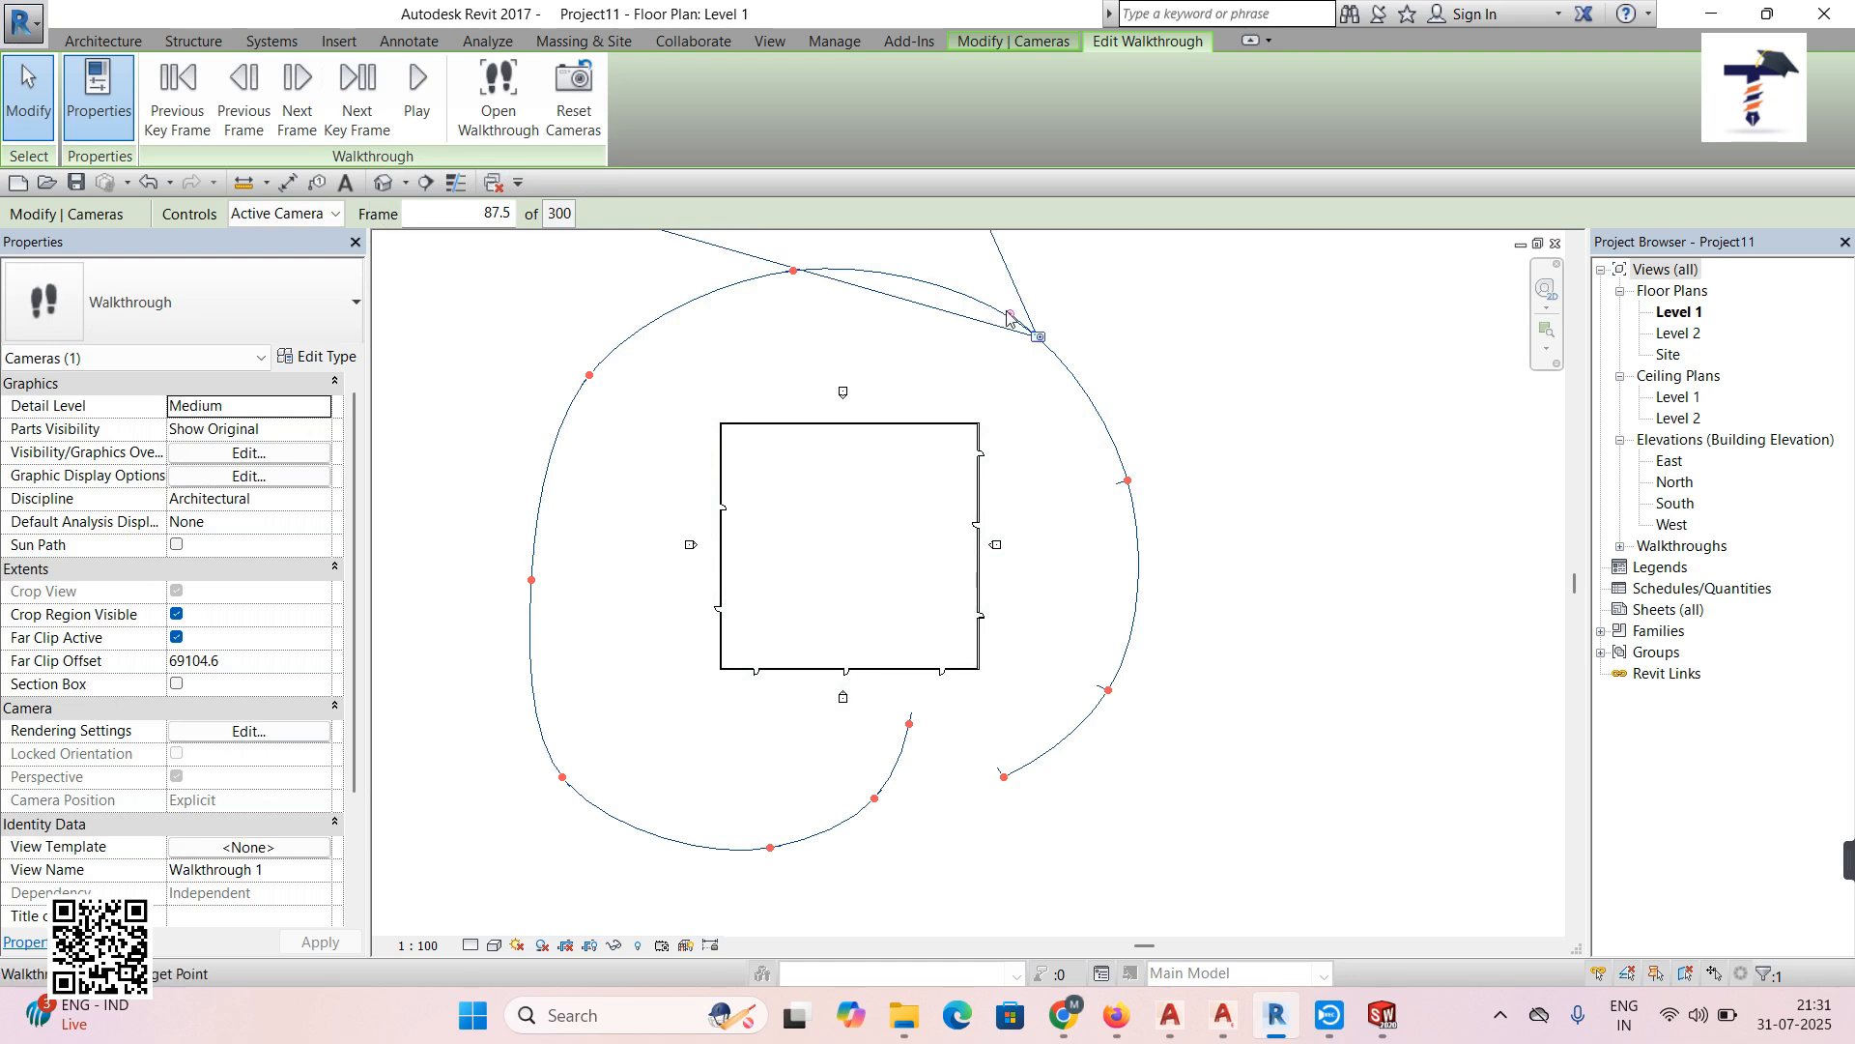
drag(1008, 319, 969, 420)
Aim the camera at the building for the fifth and sixth key frames on the path's north and northwest side
click(355, 115)
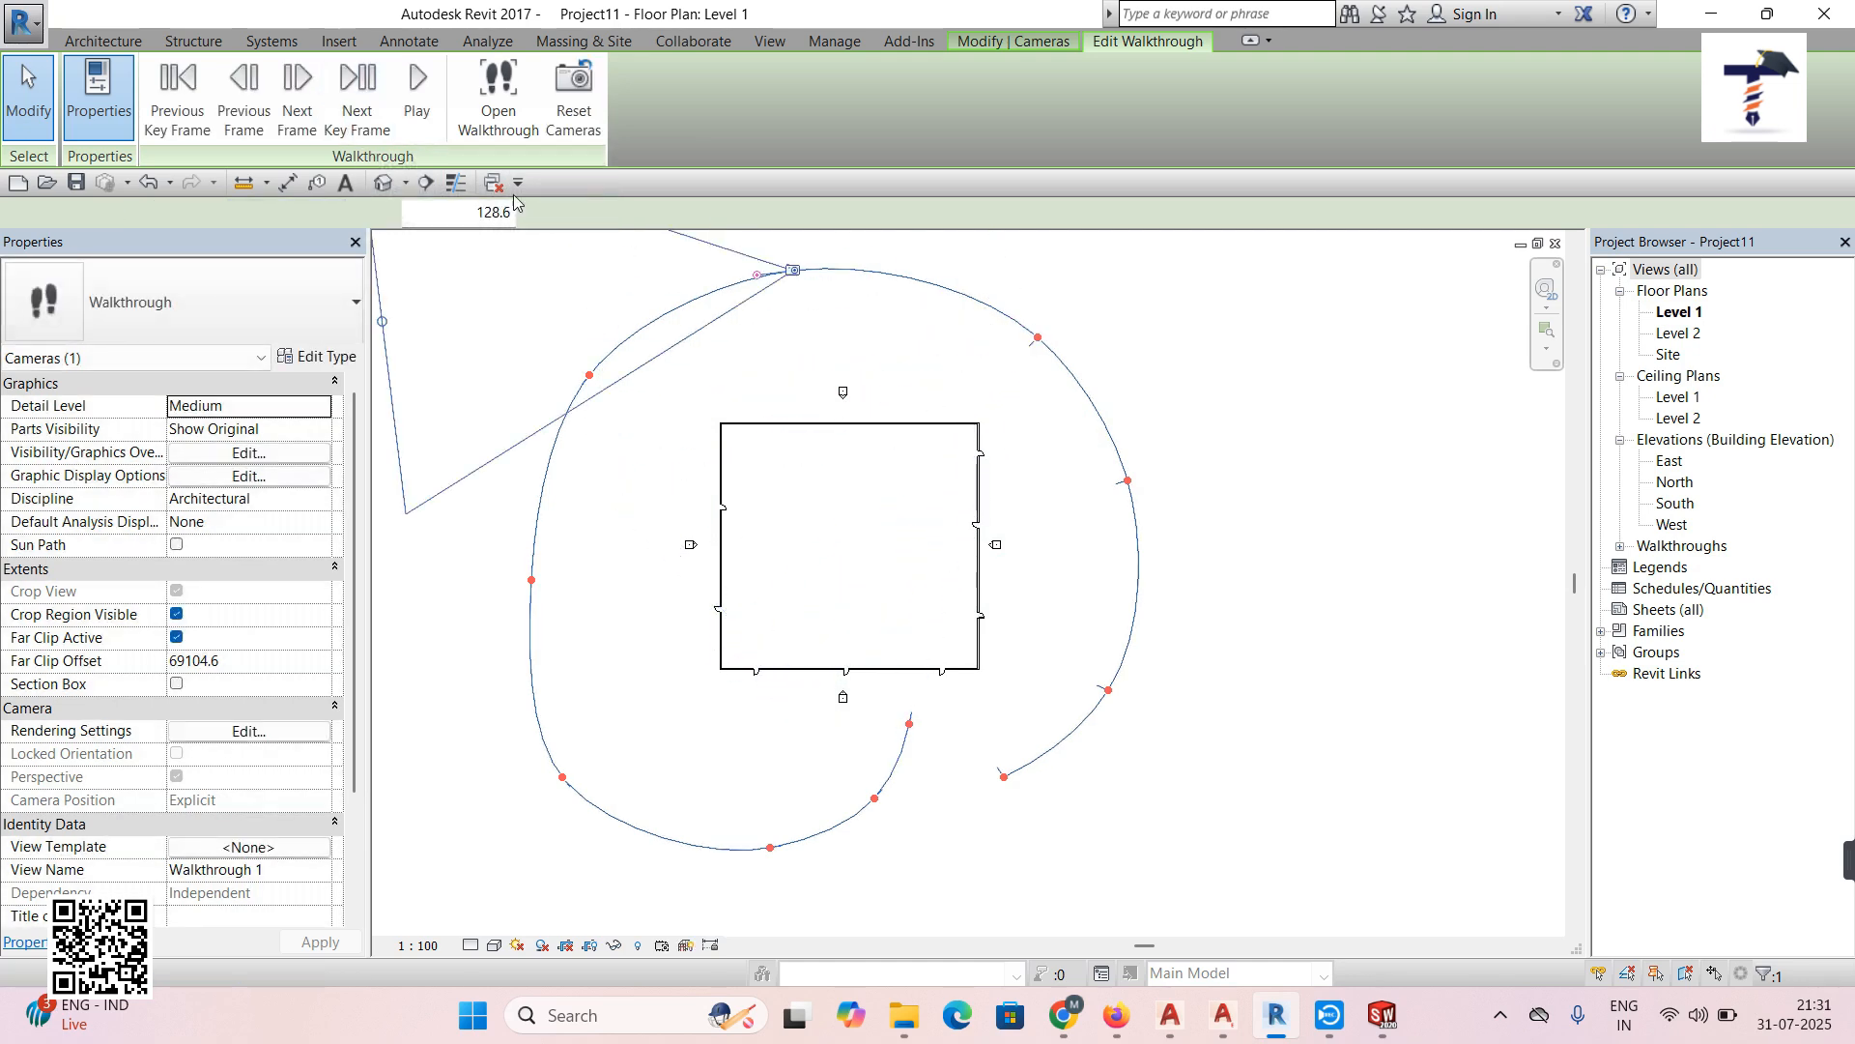
drag(758, 280, 826, 444)
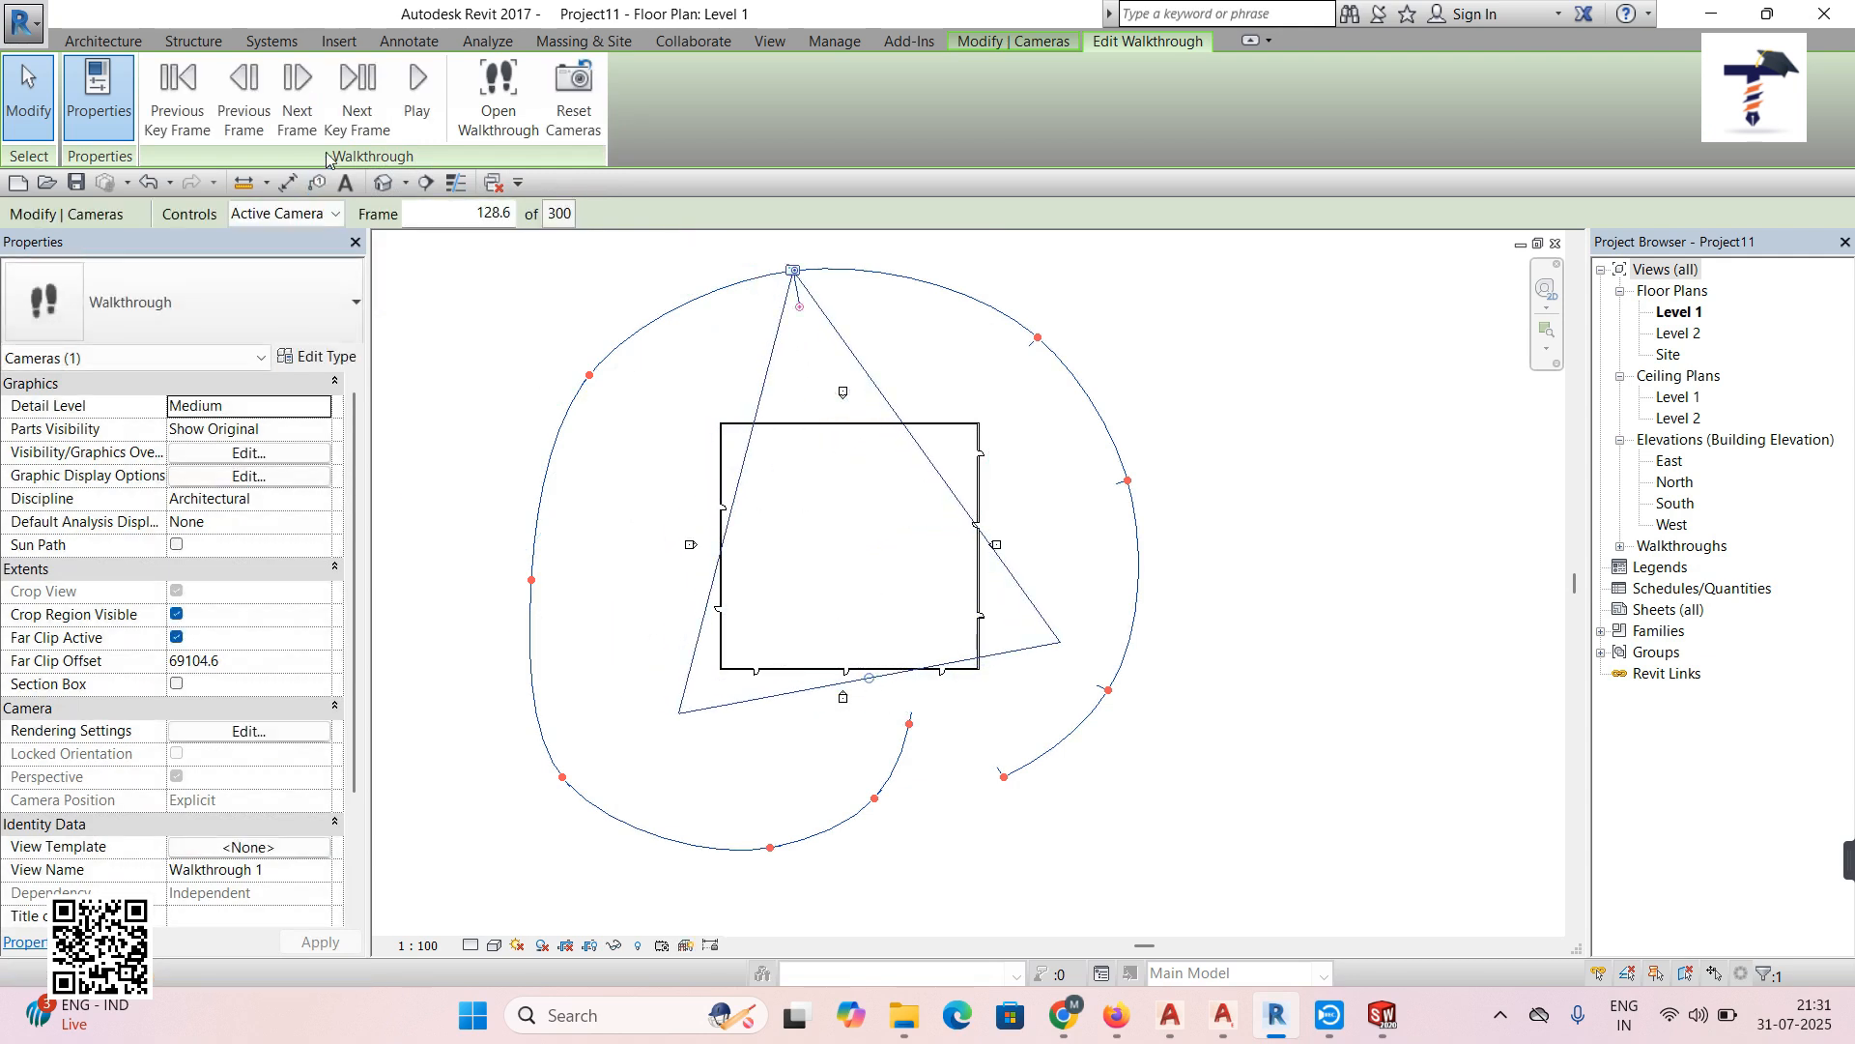
click(357, 106)
drag(567, 418, 742, 544)
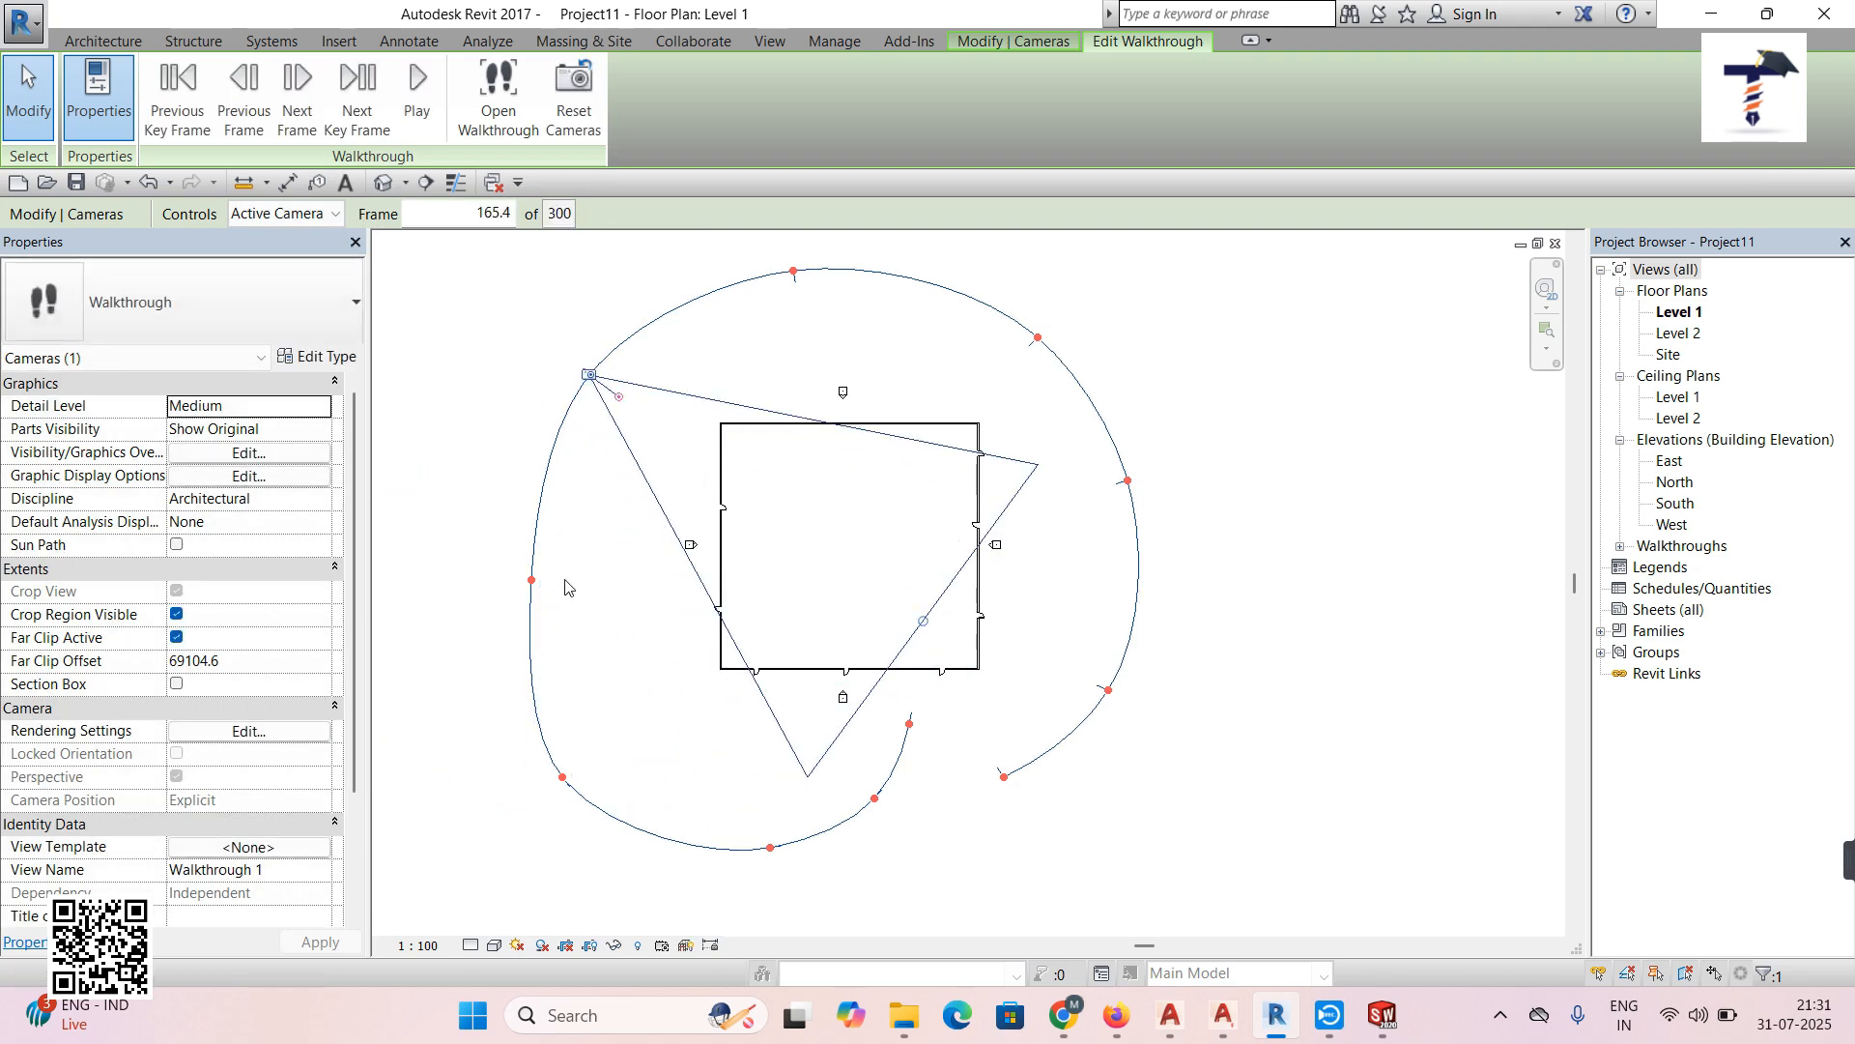
Aim the camera at the building for the seventh and eighth key frames on the path's west side and southwest corner
click(356, 106)
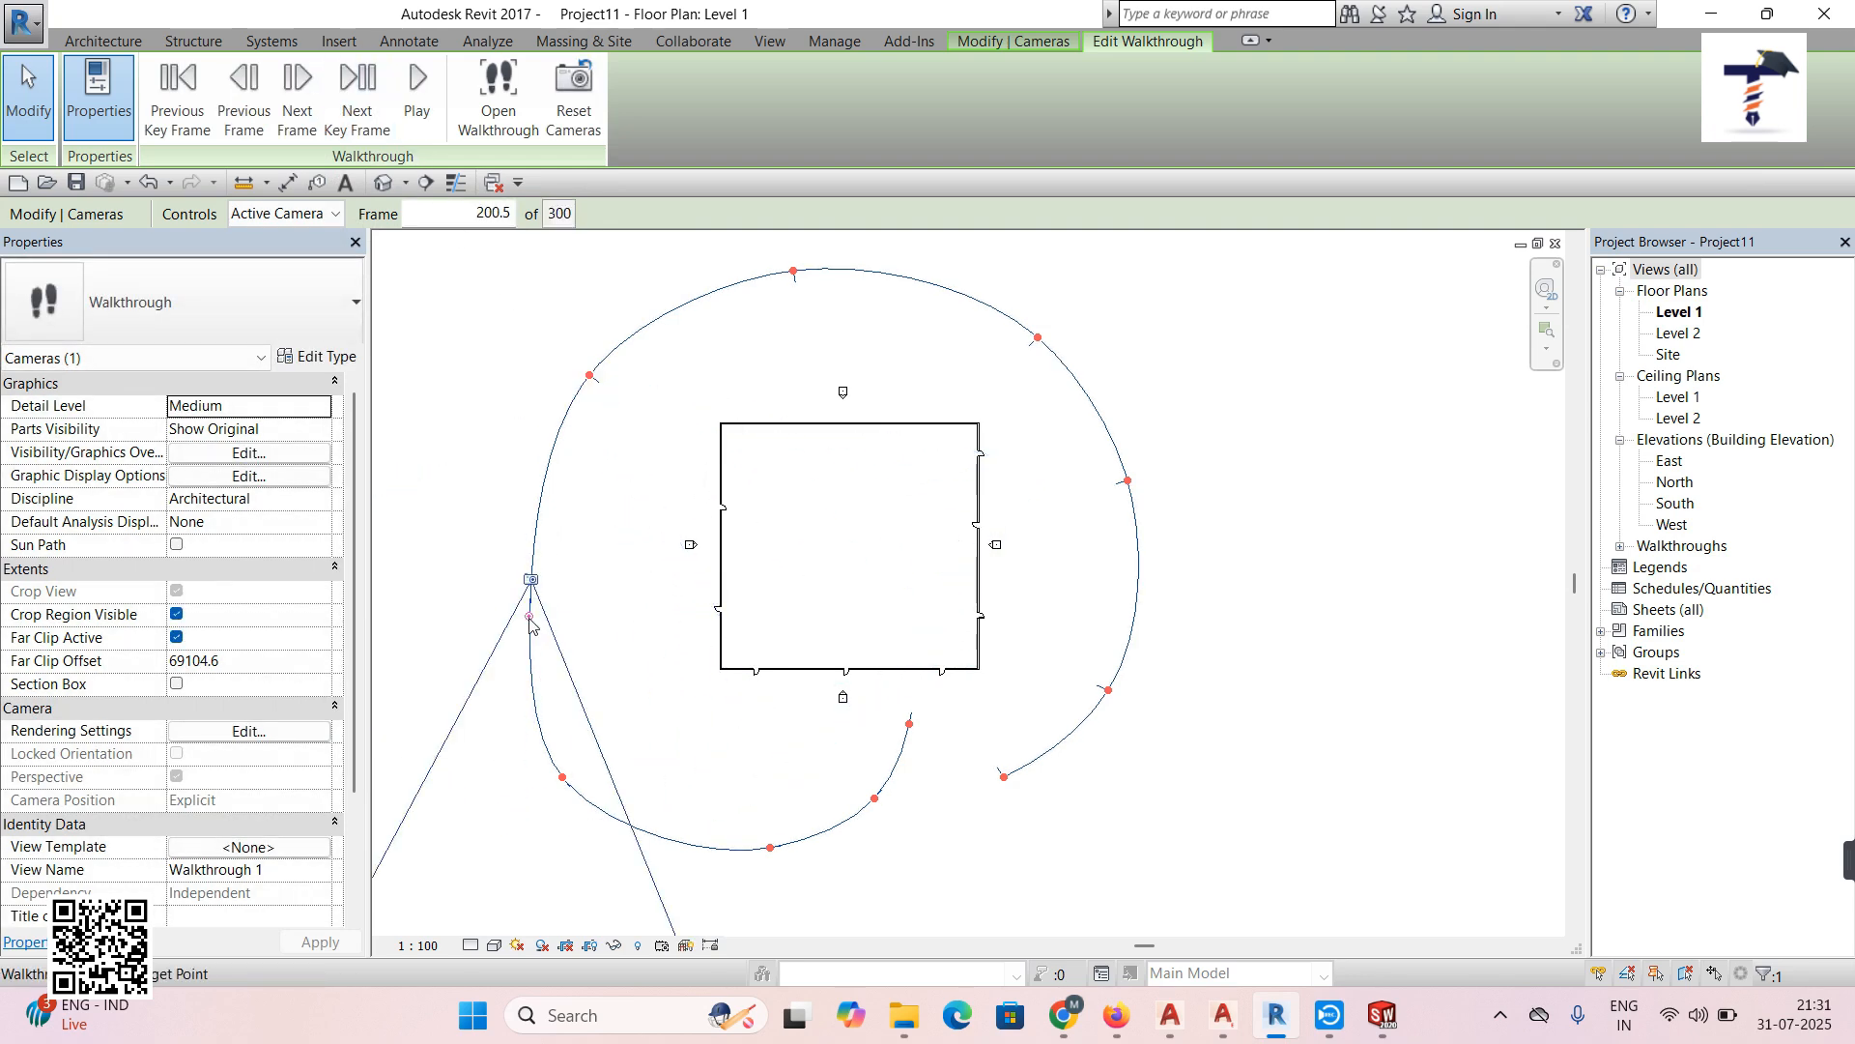
drag(530, 623, 811, 679)
click(356, 106)
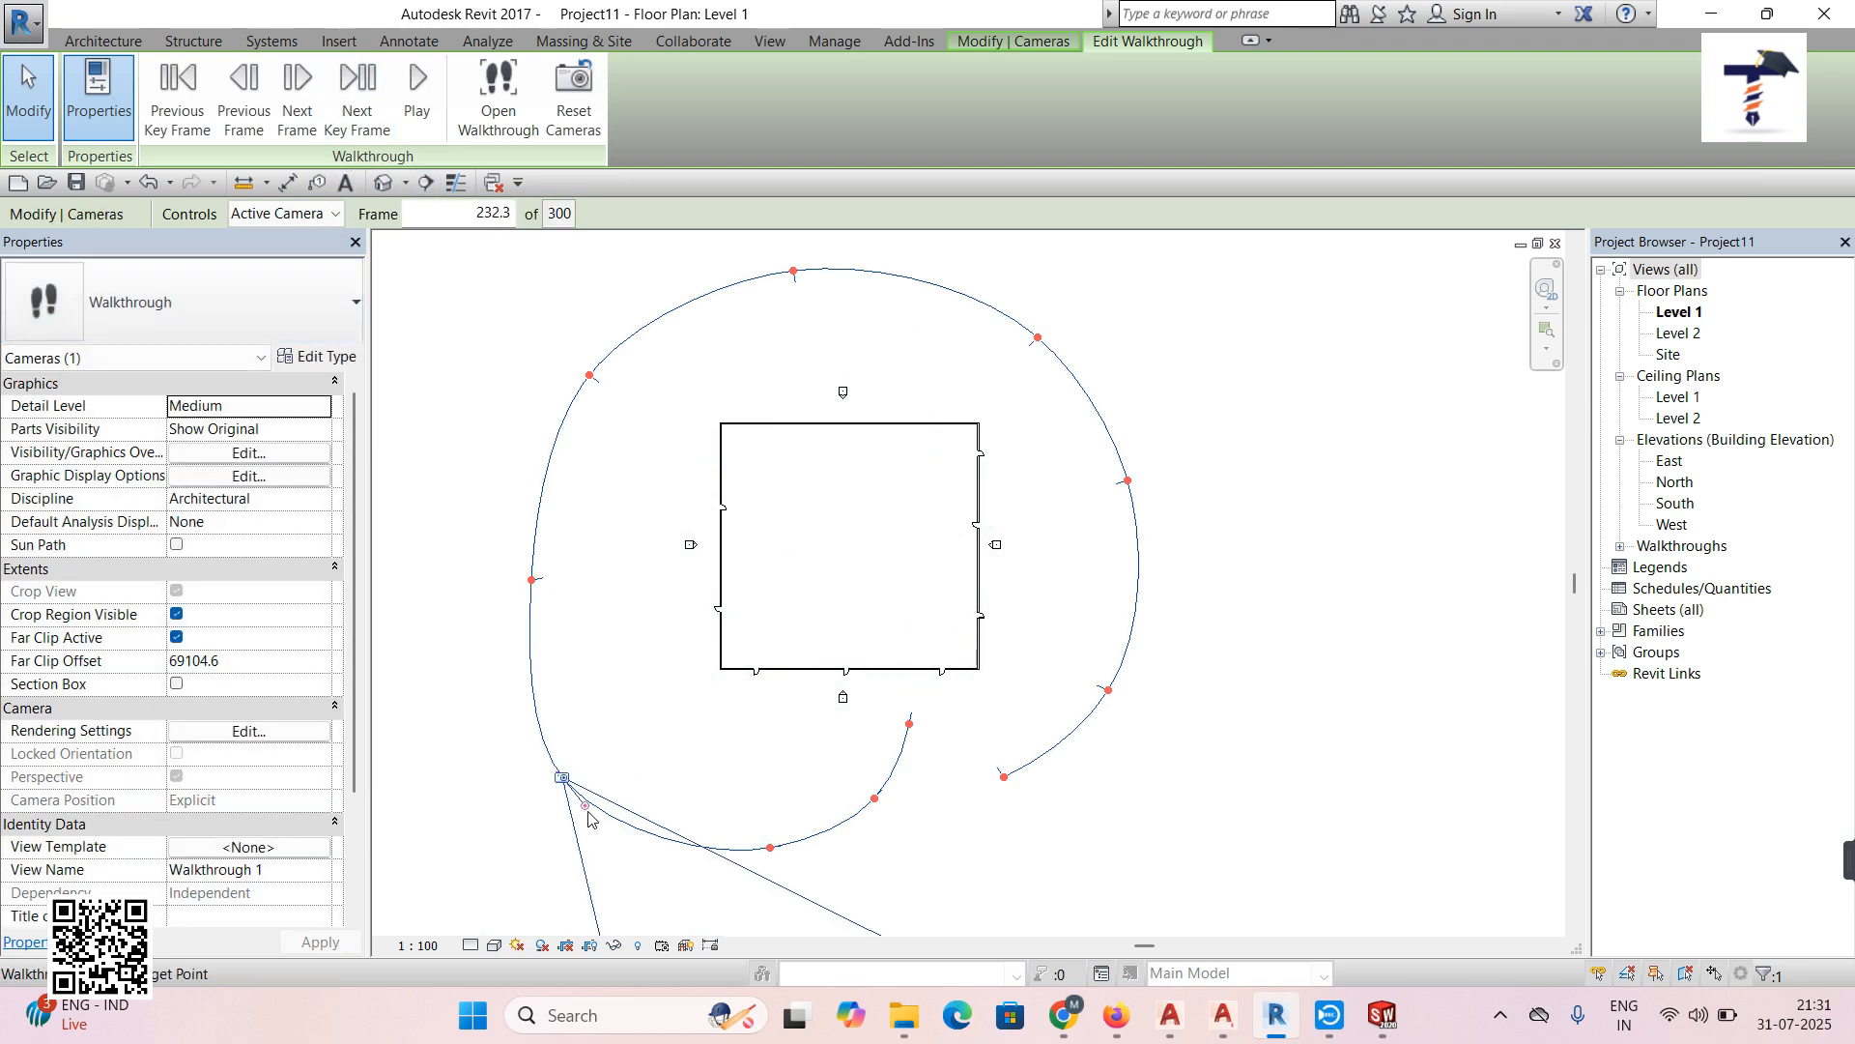
drag(585, 808, 629, 638)
Aim the camera at the building for the ninth and tenth key frames south of it, and go to the last key frame
click(356, 106)
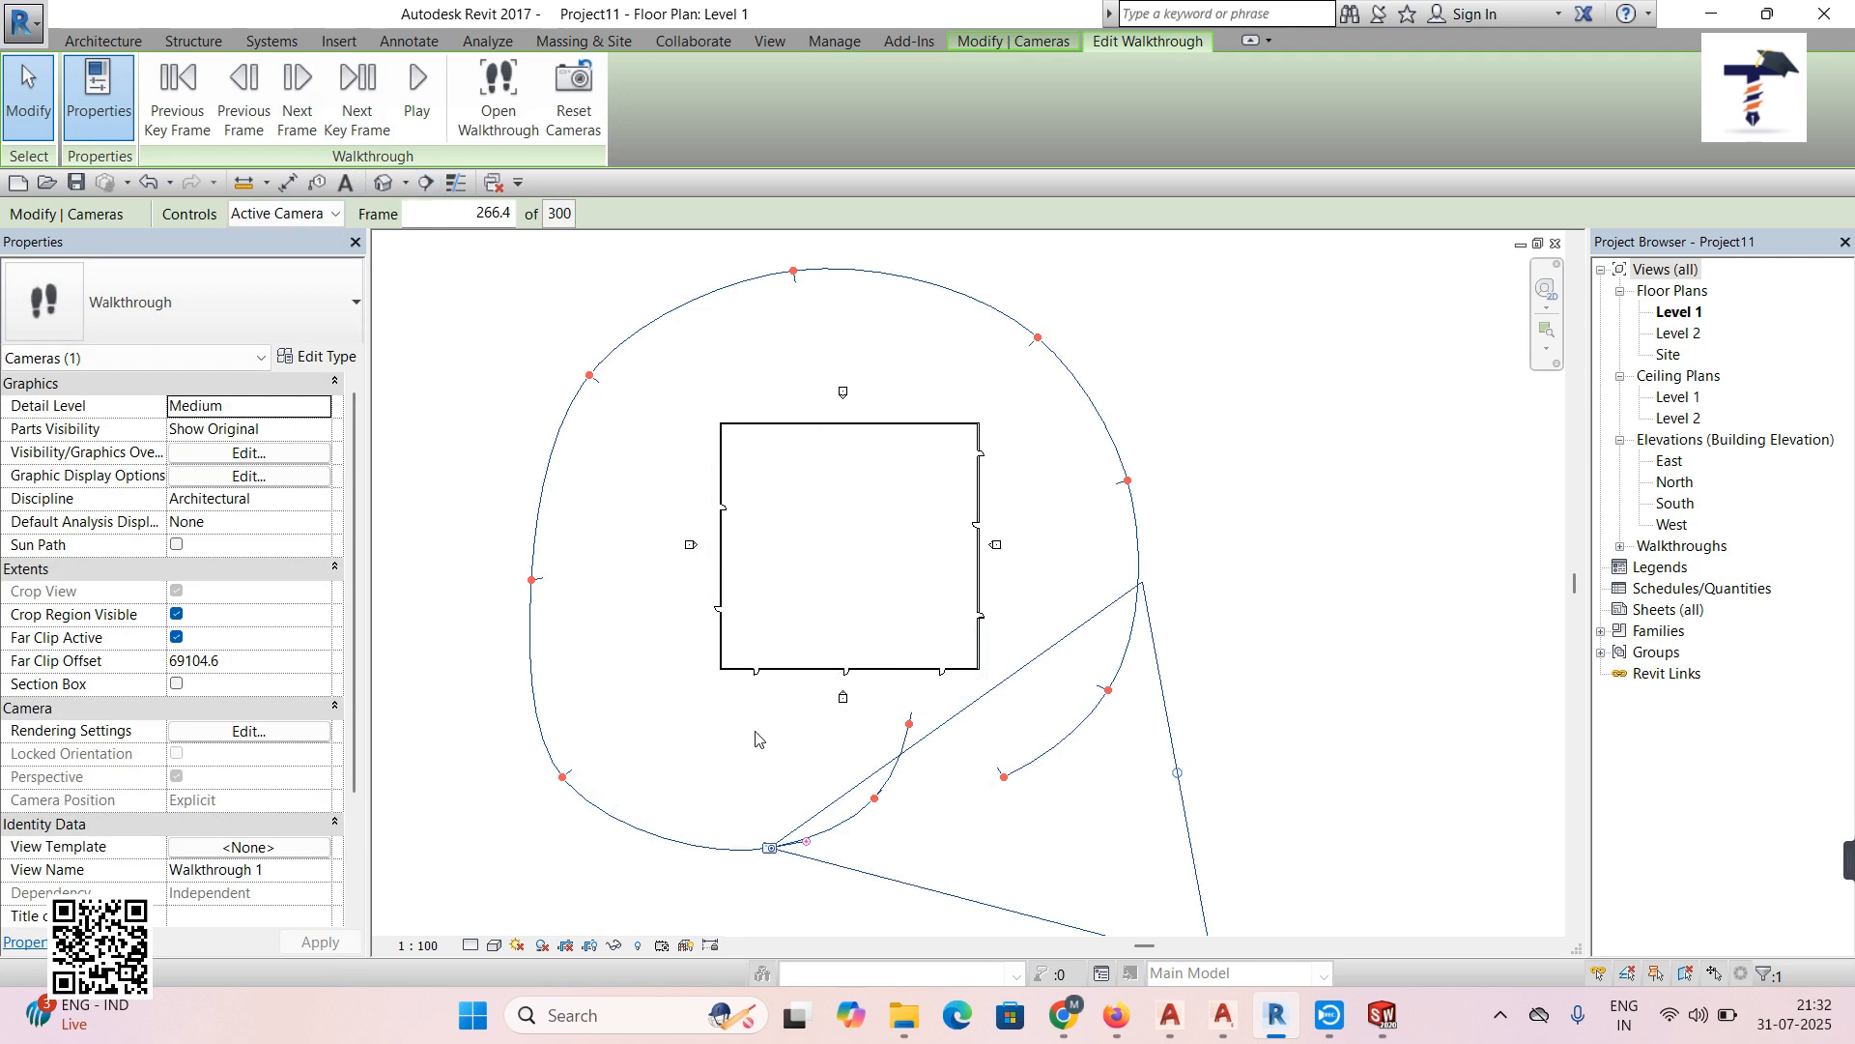
drag(808, 849, 777, 812)
click(364, 129)
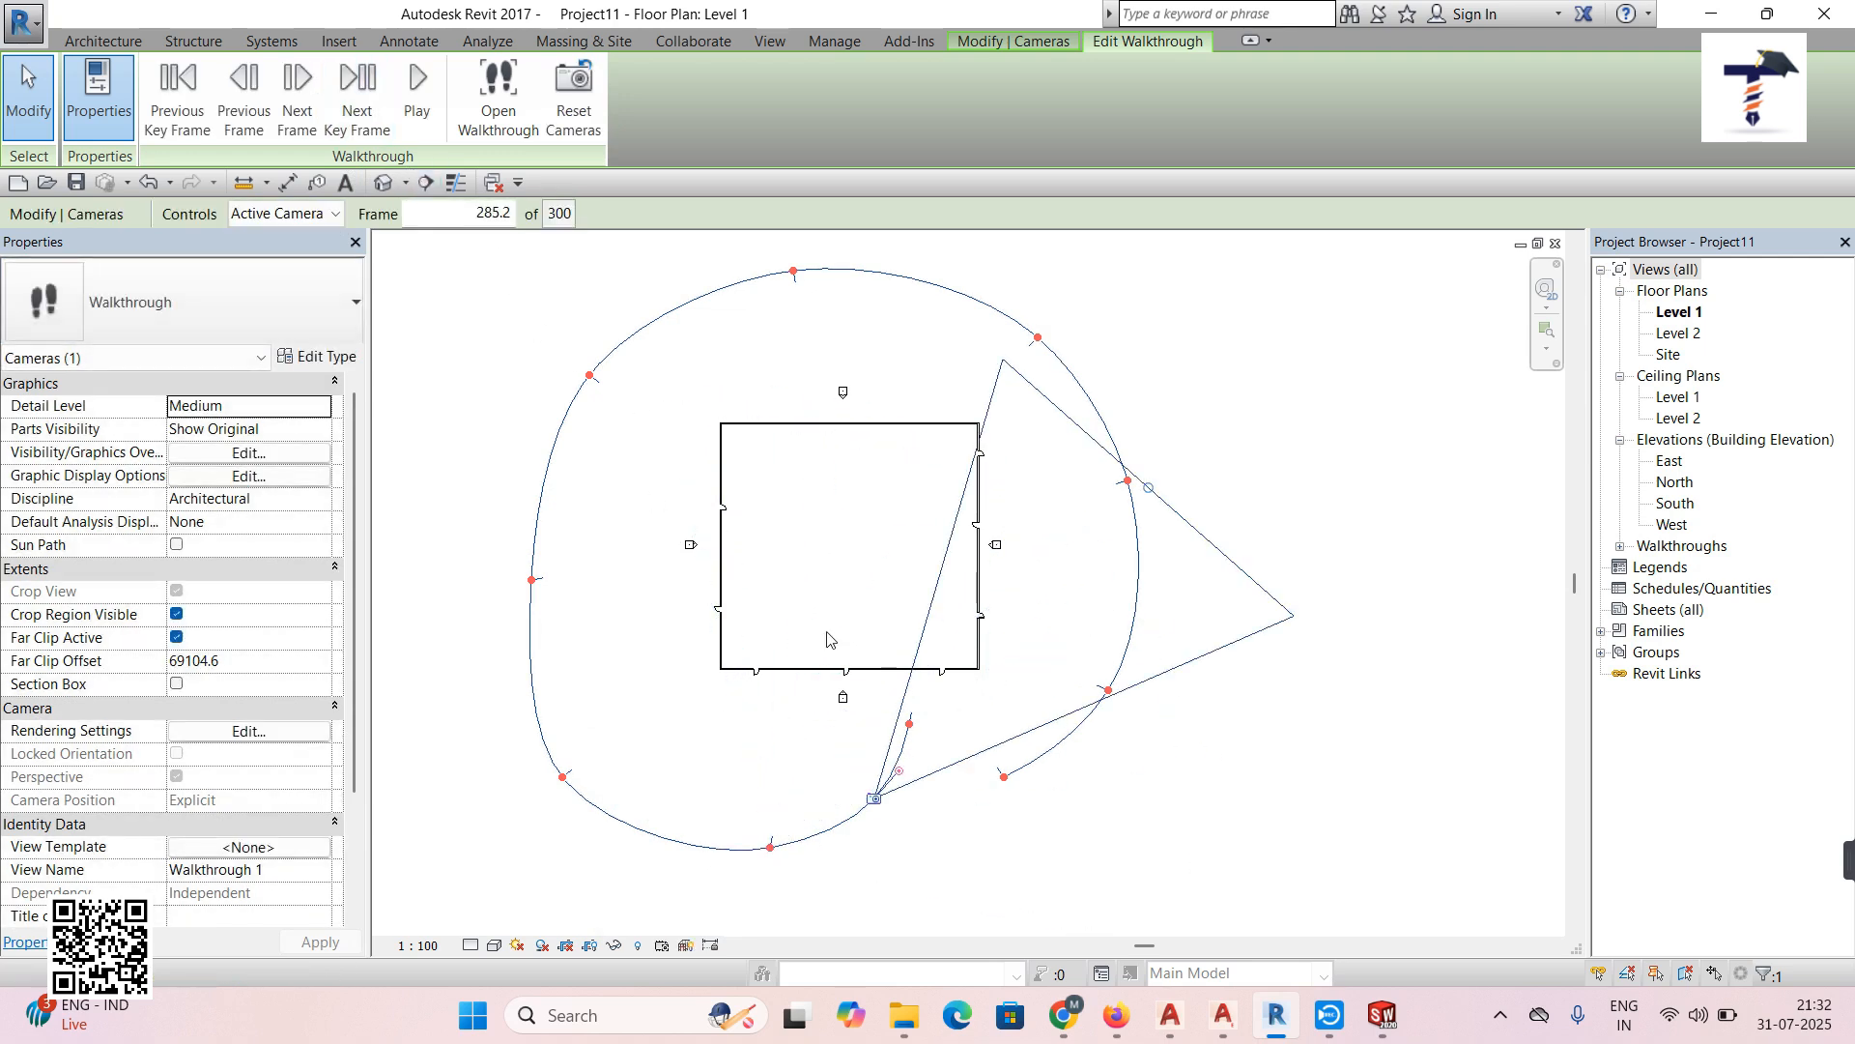
drag(898, 777, 872, 762)
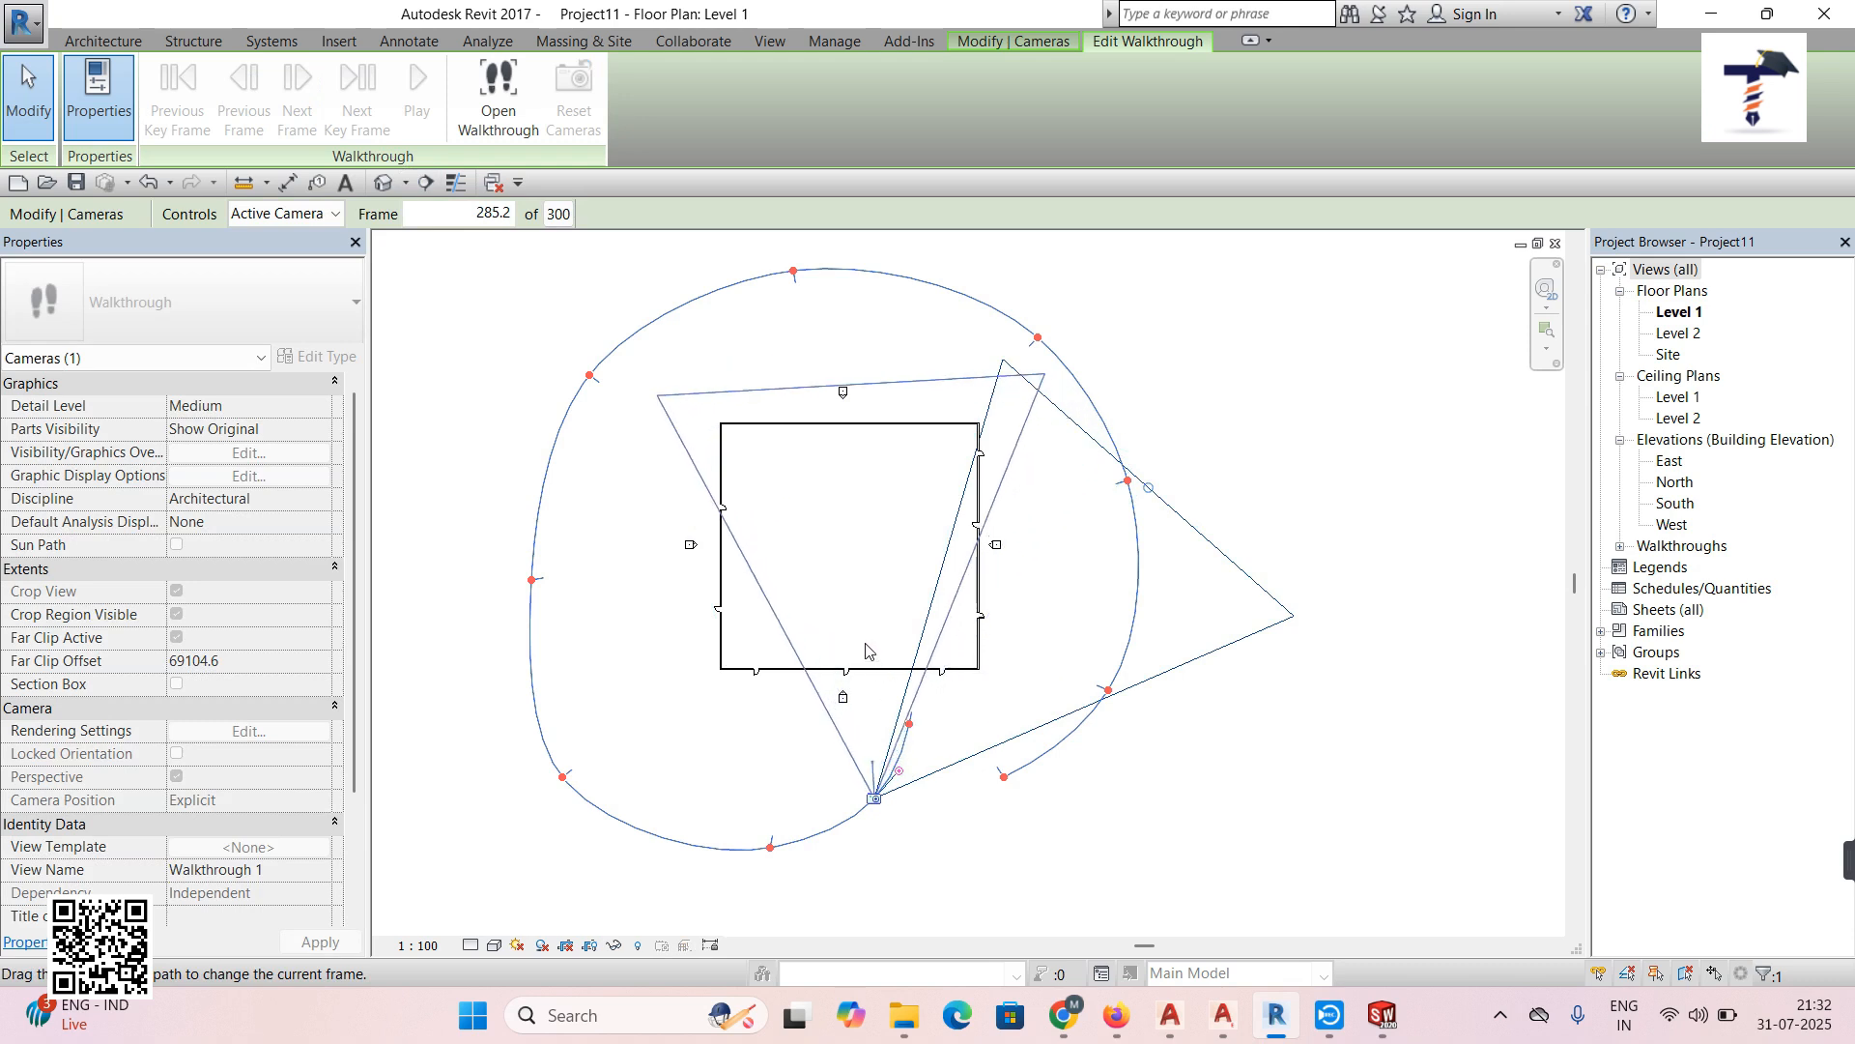
click(346, 114)
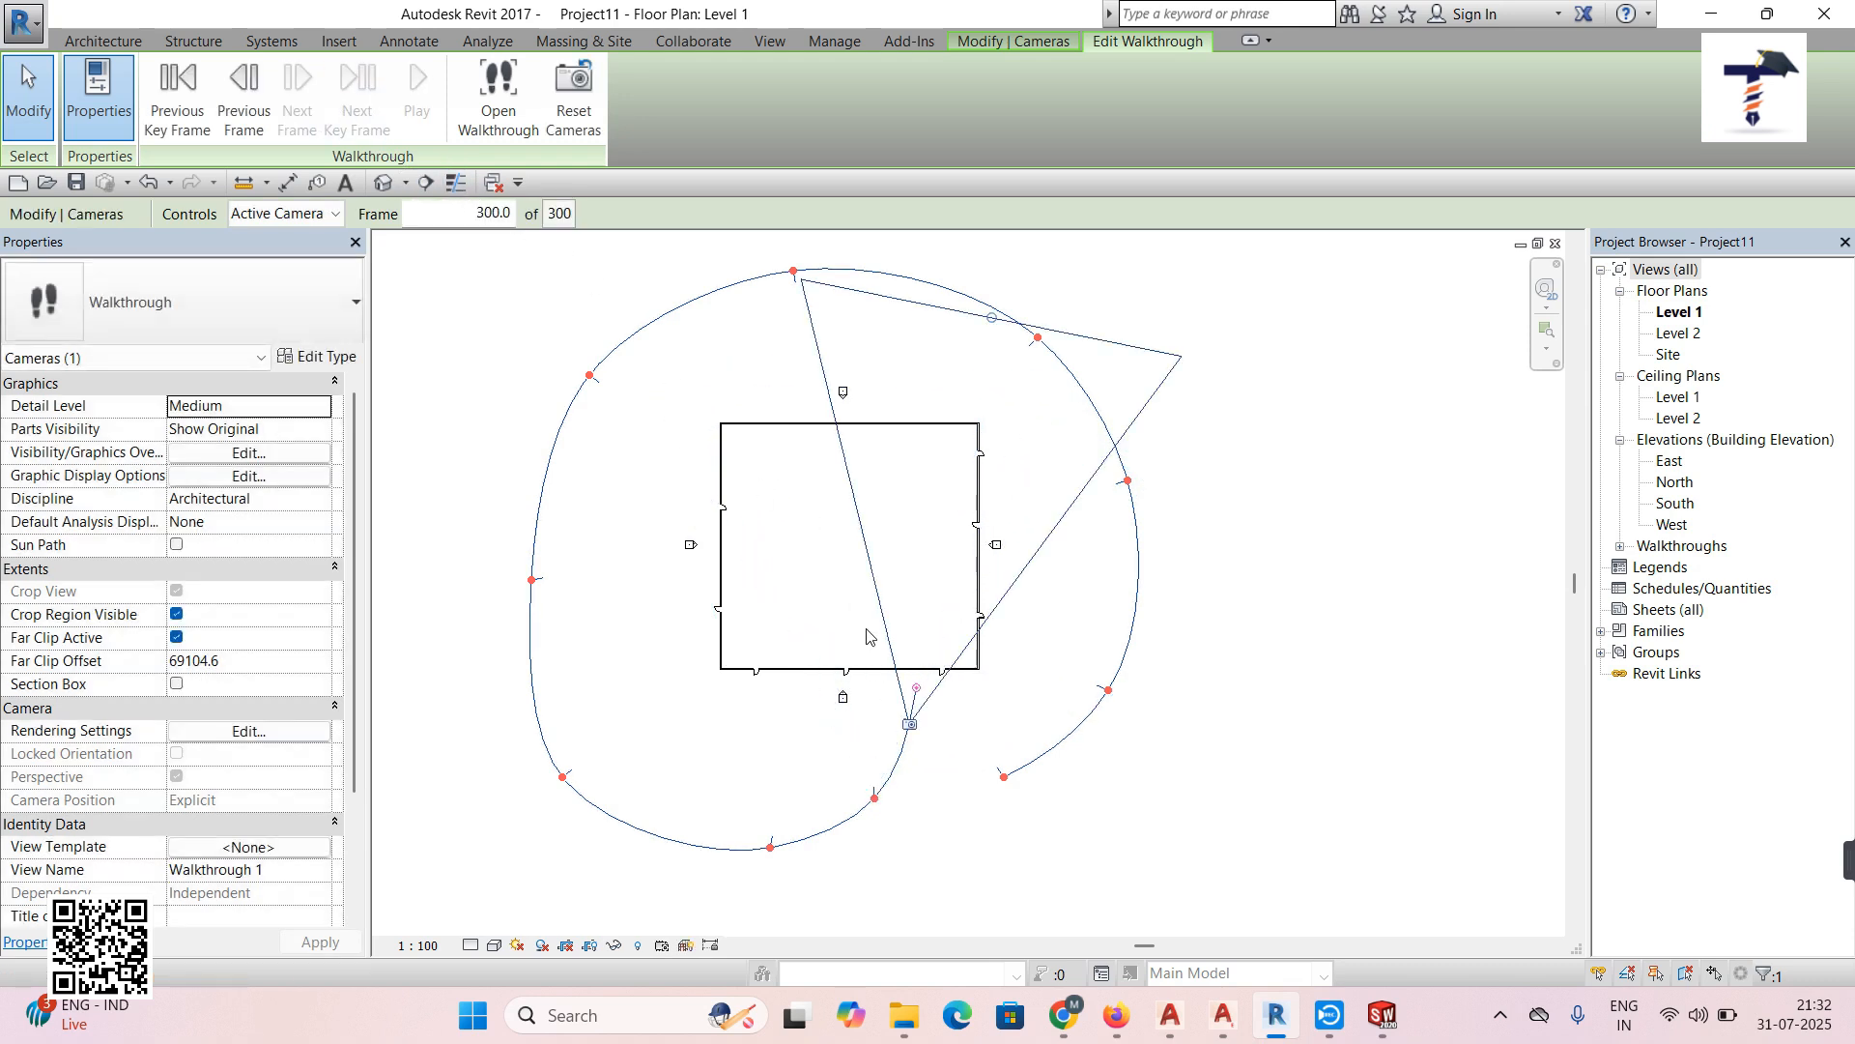
Open the Walkthrough 1 view and enlarge its crop region on all four sides
click(1620, 547)
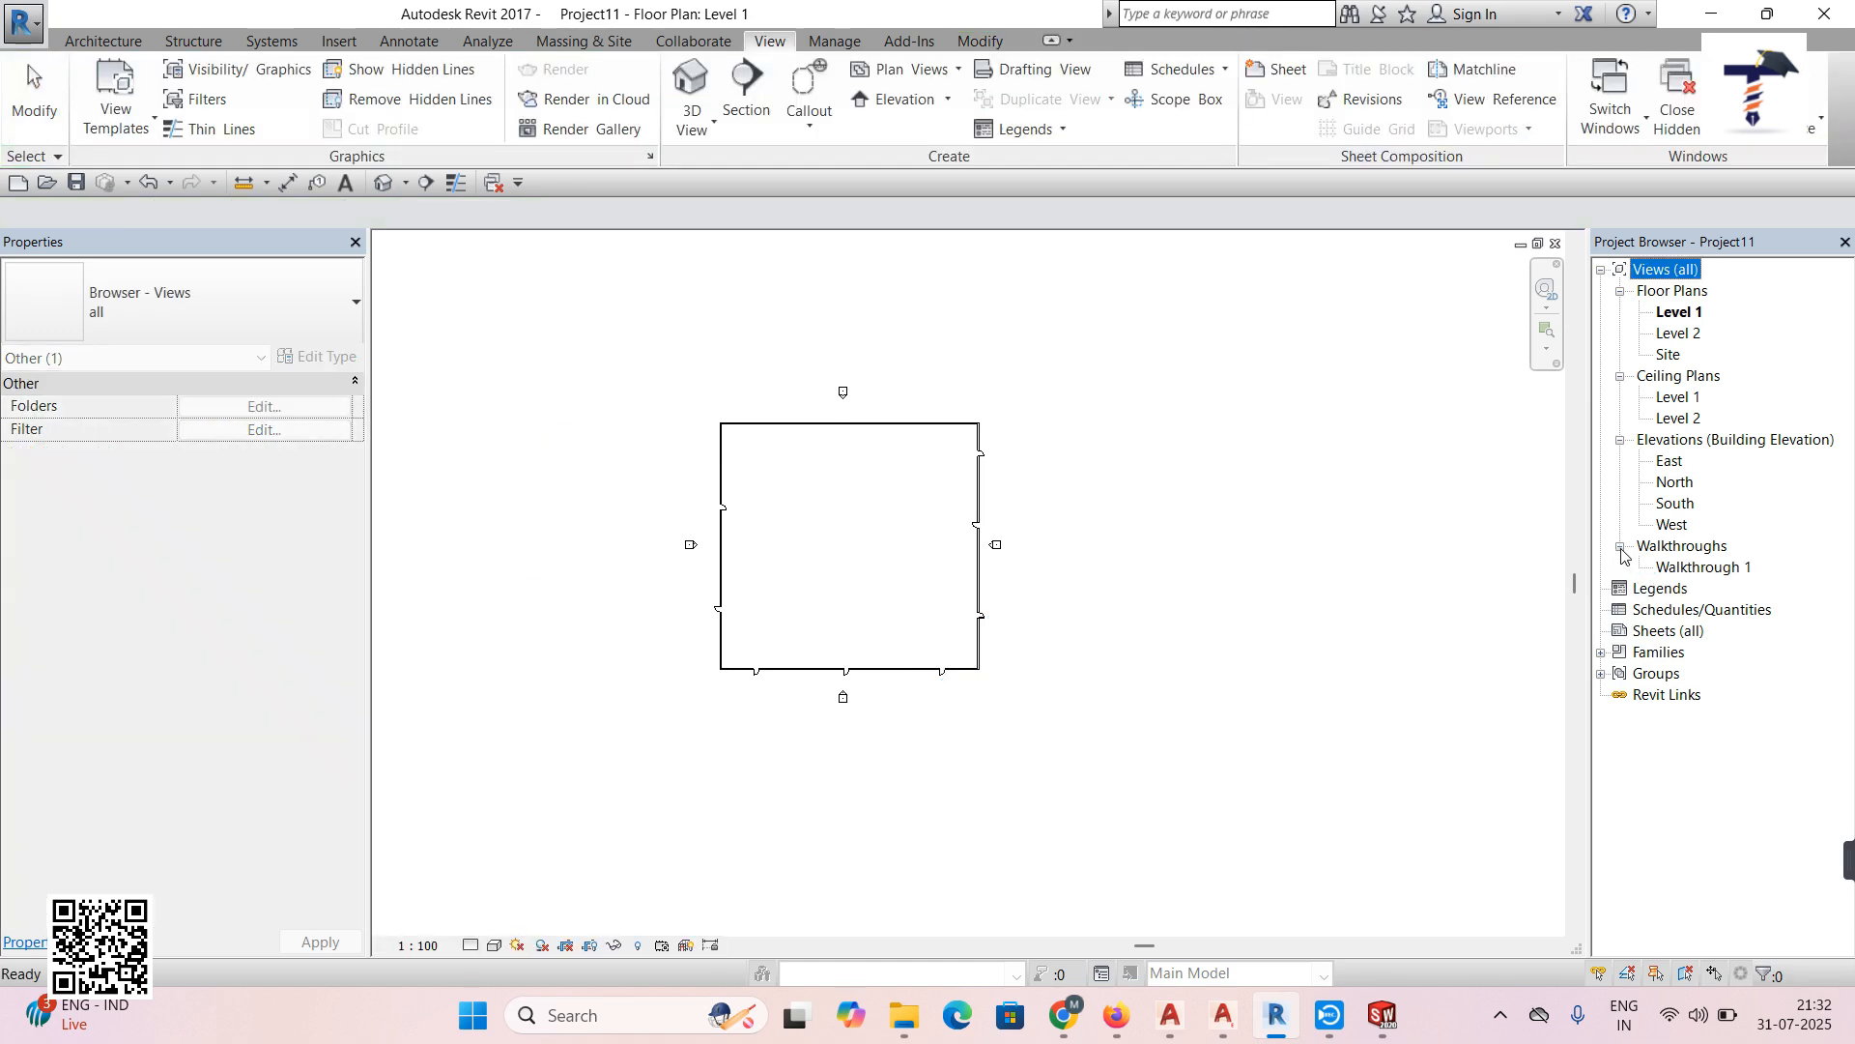
double_click(1706, 568)
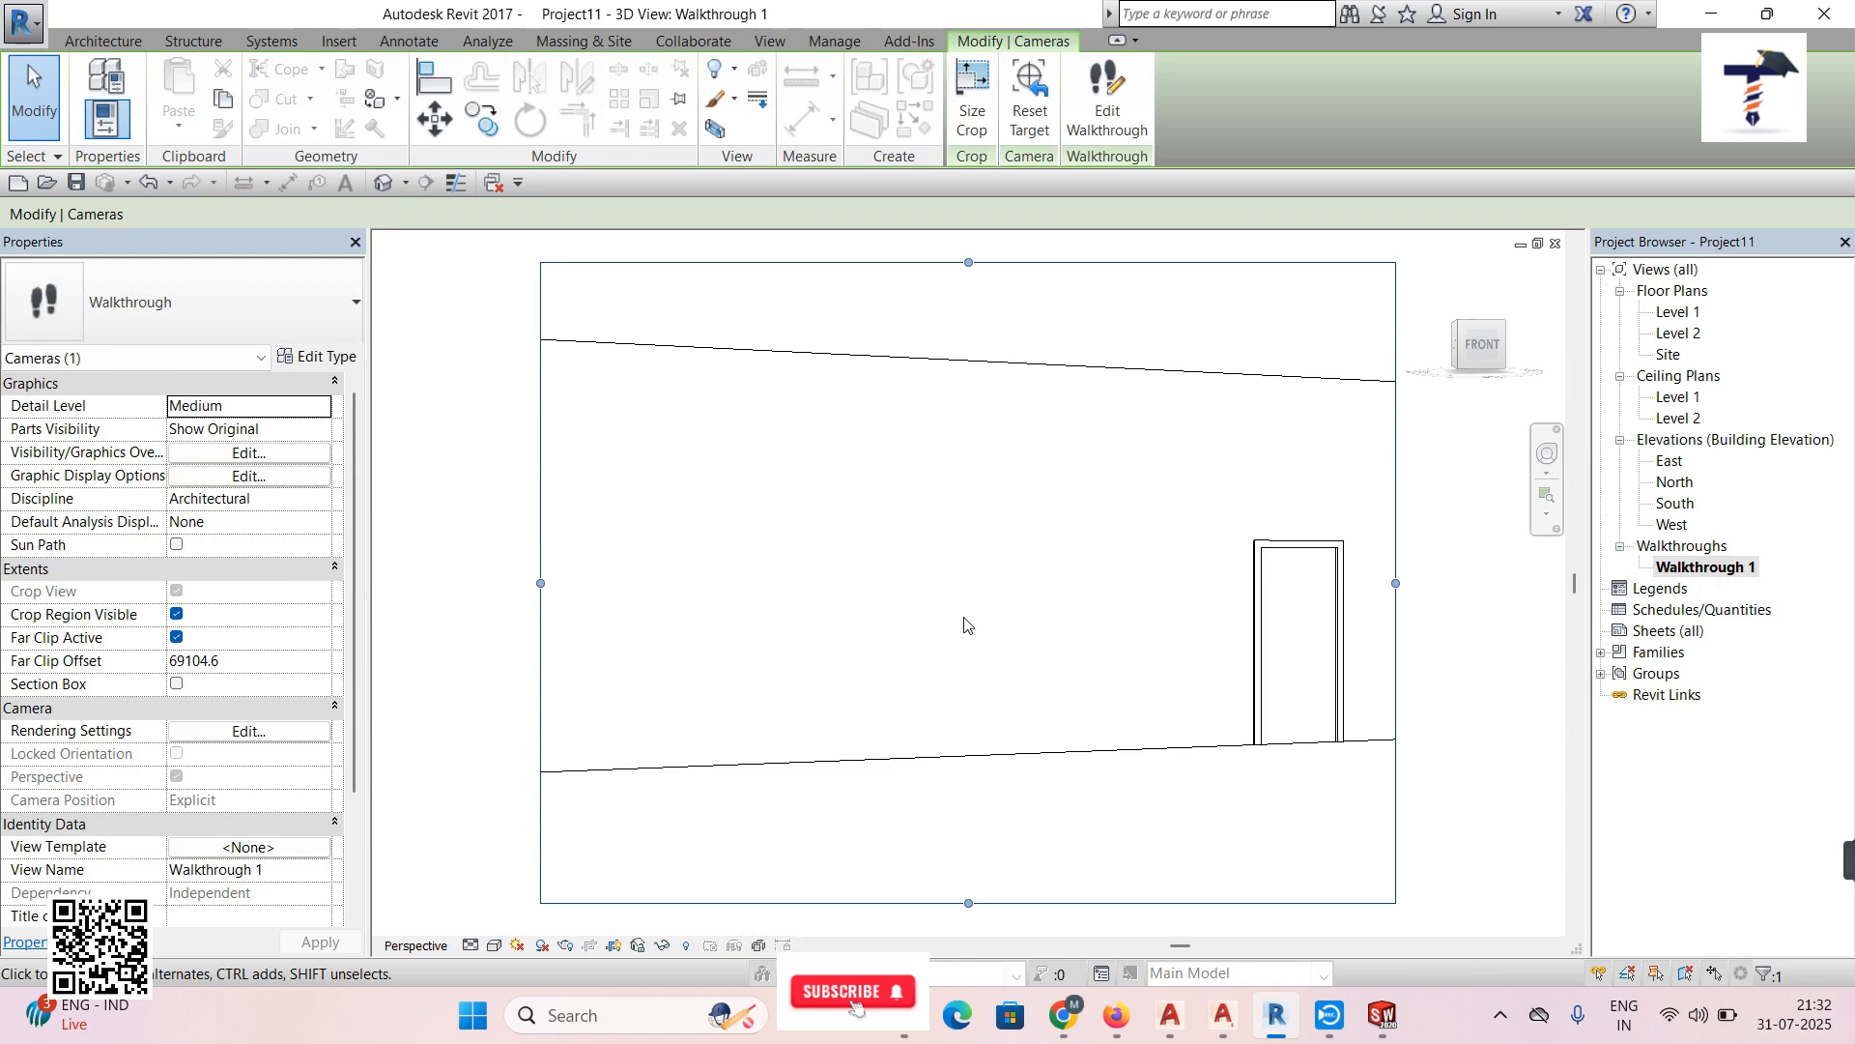
scroll(966, 628, down, 5)
drag(964, 682, 964, 769)
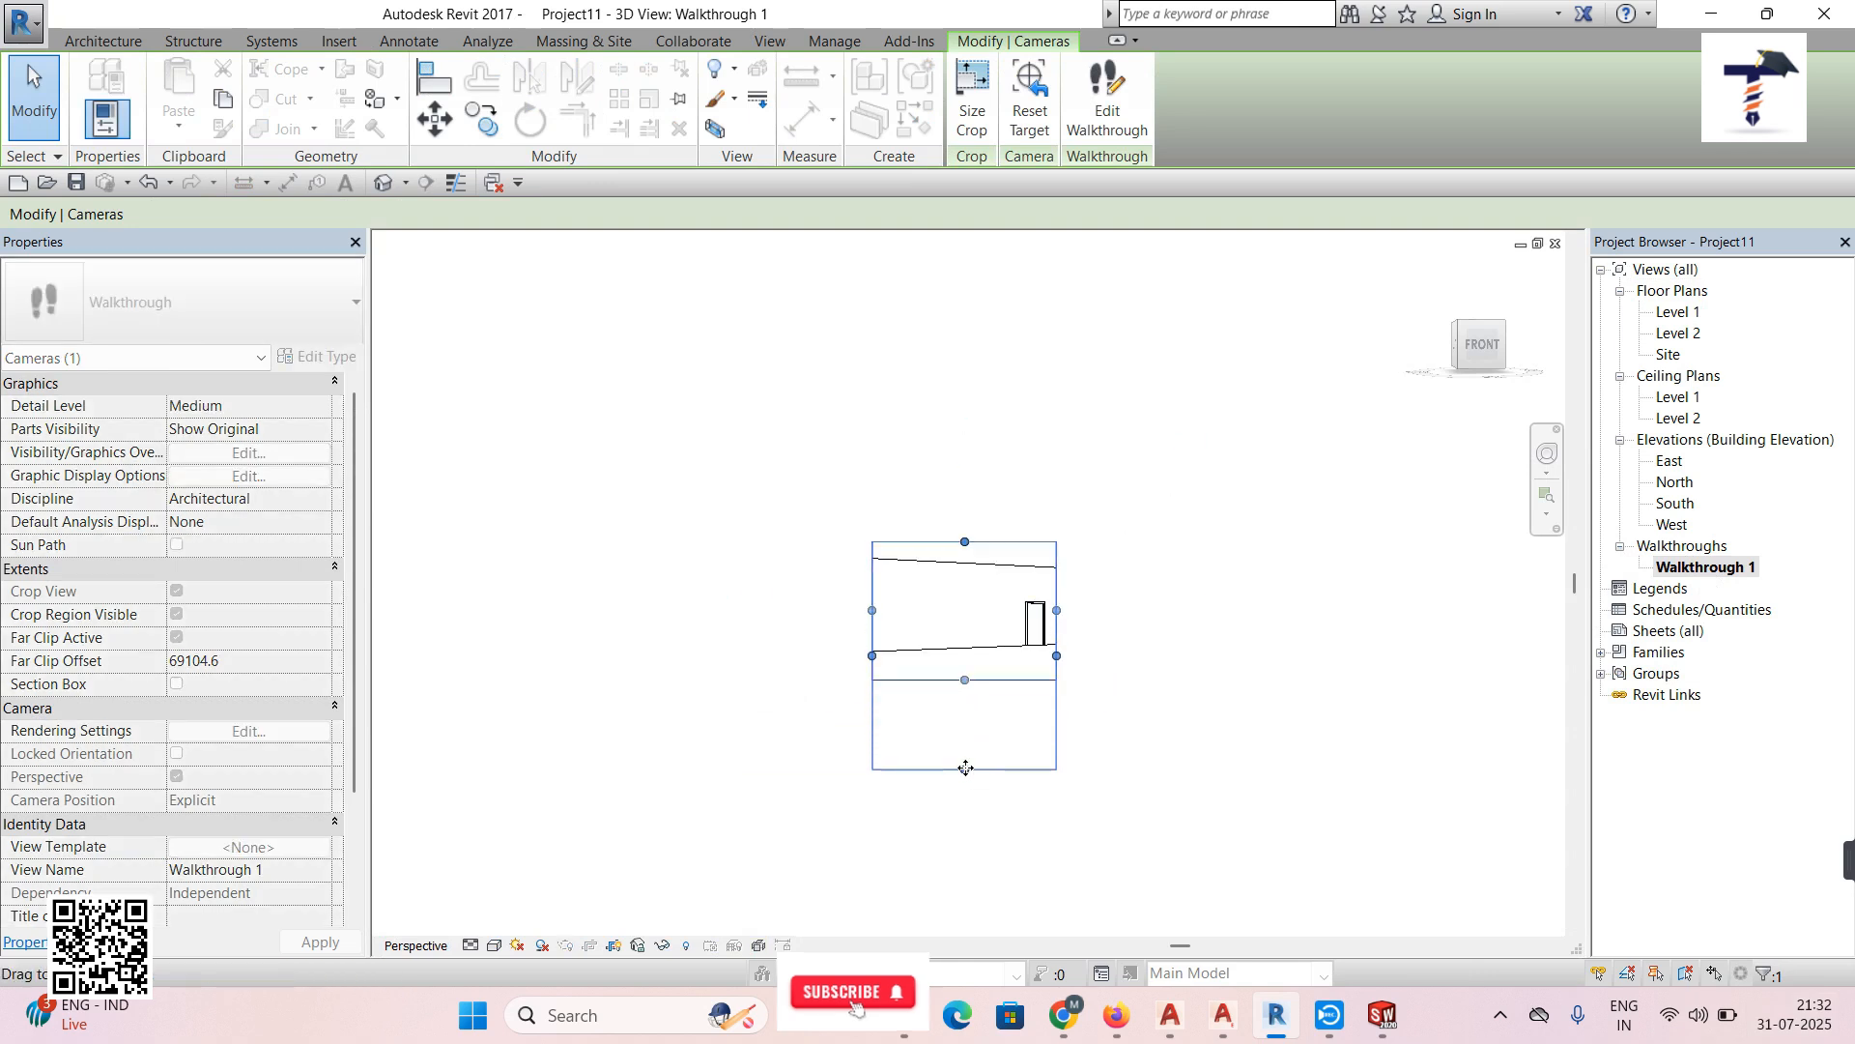
drag(871, 655, 639, 623)
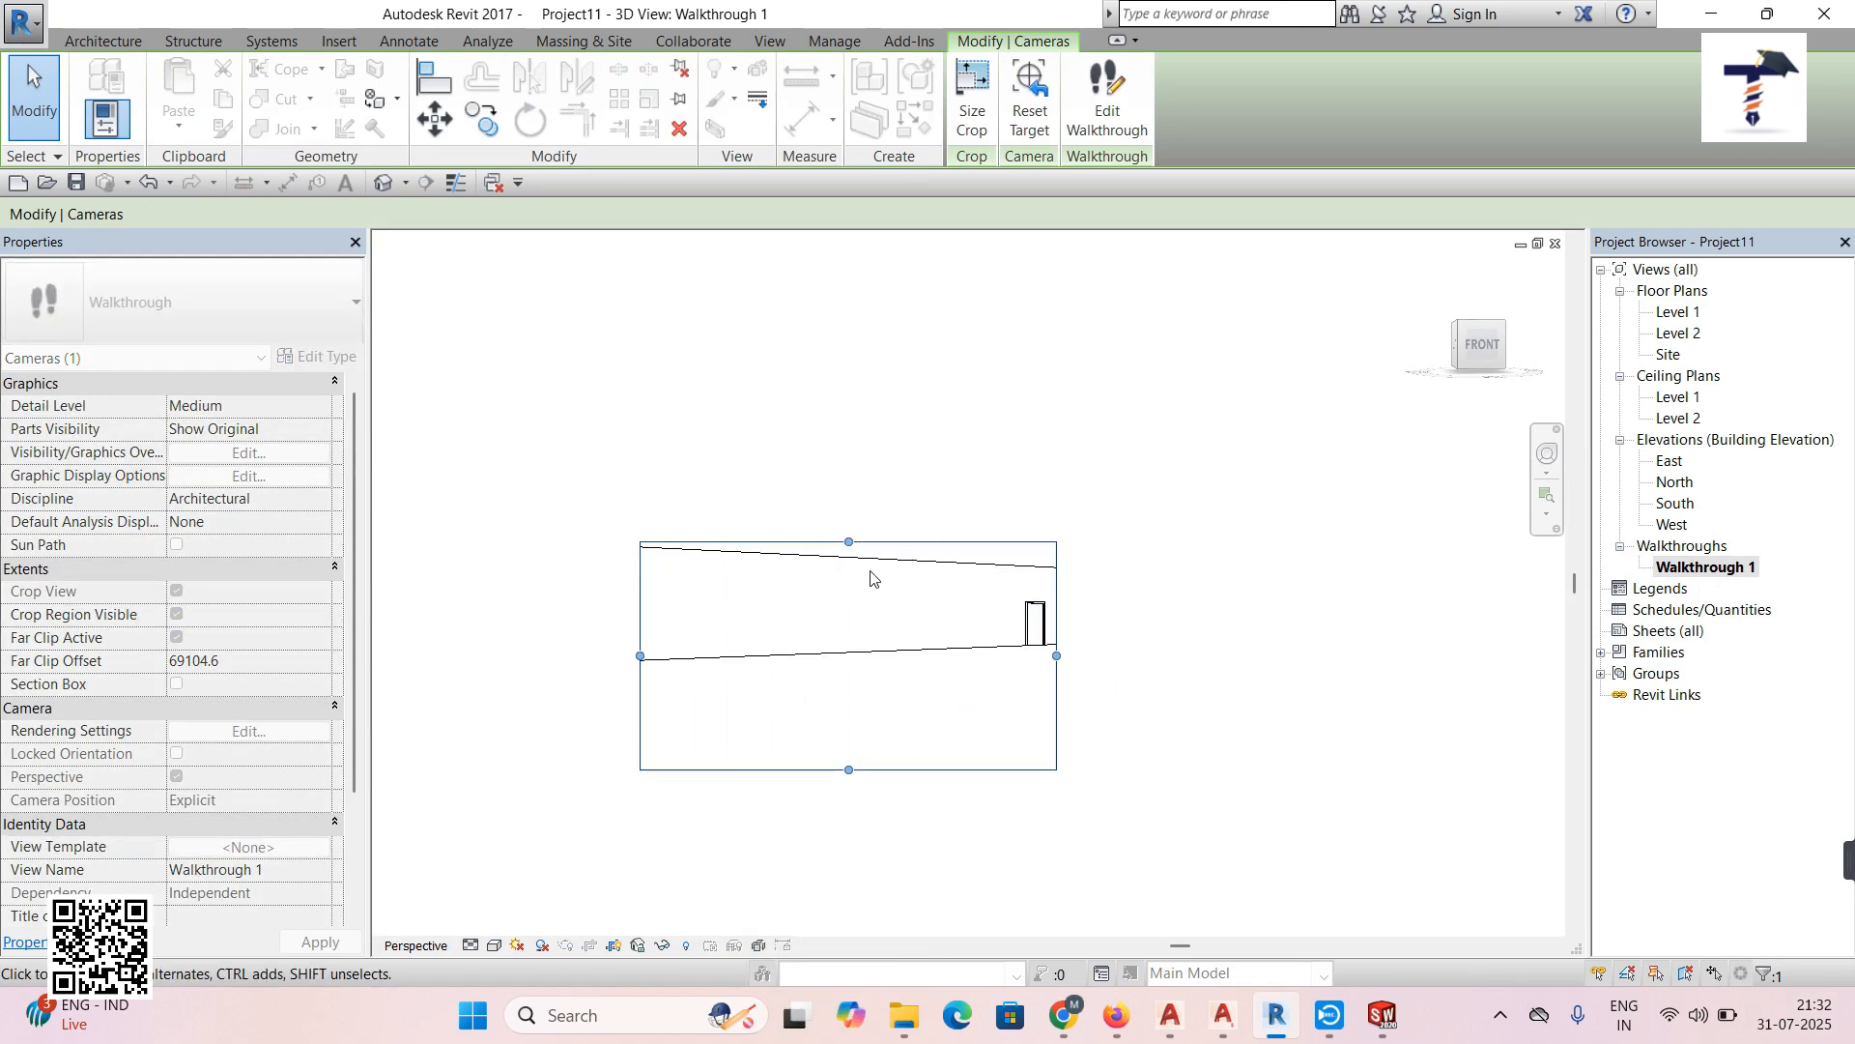
drag(852, 548, 850, 352)
drag(1059, 557, 1312, 560)
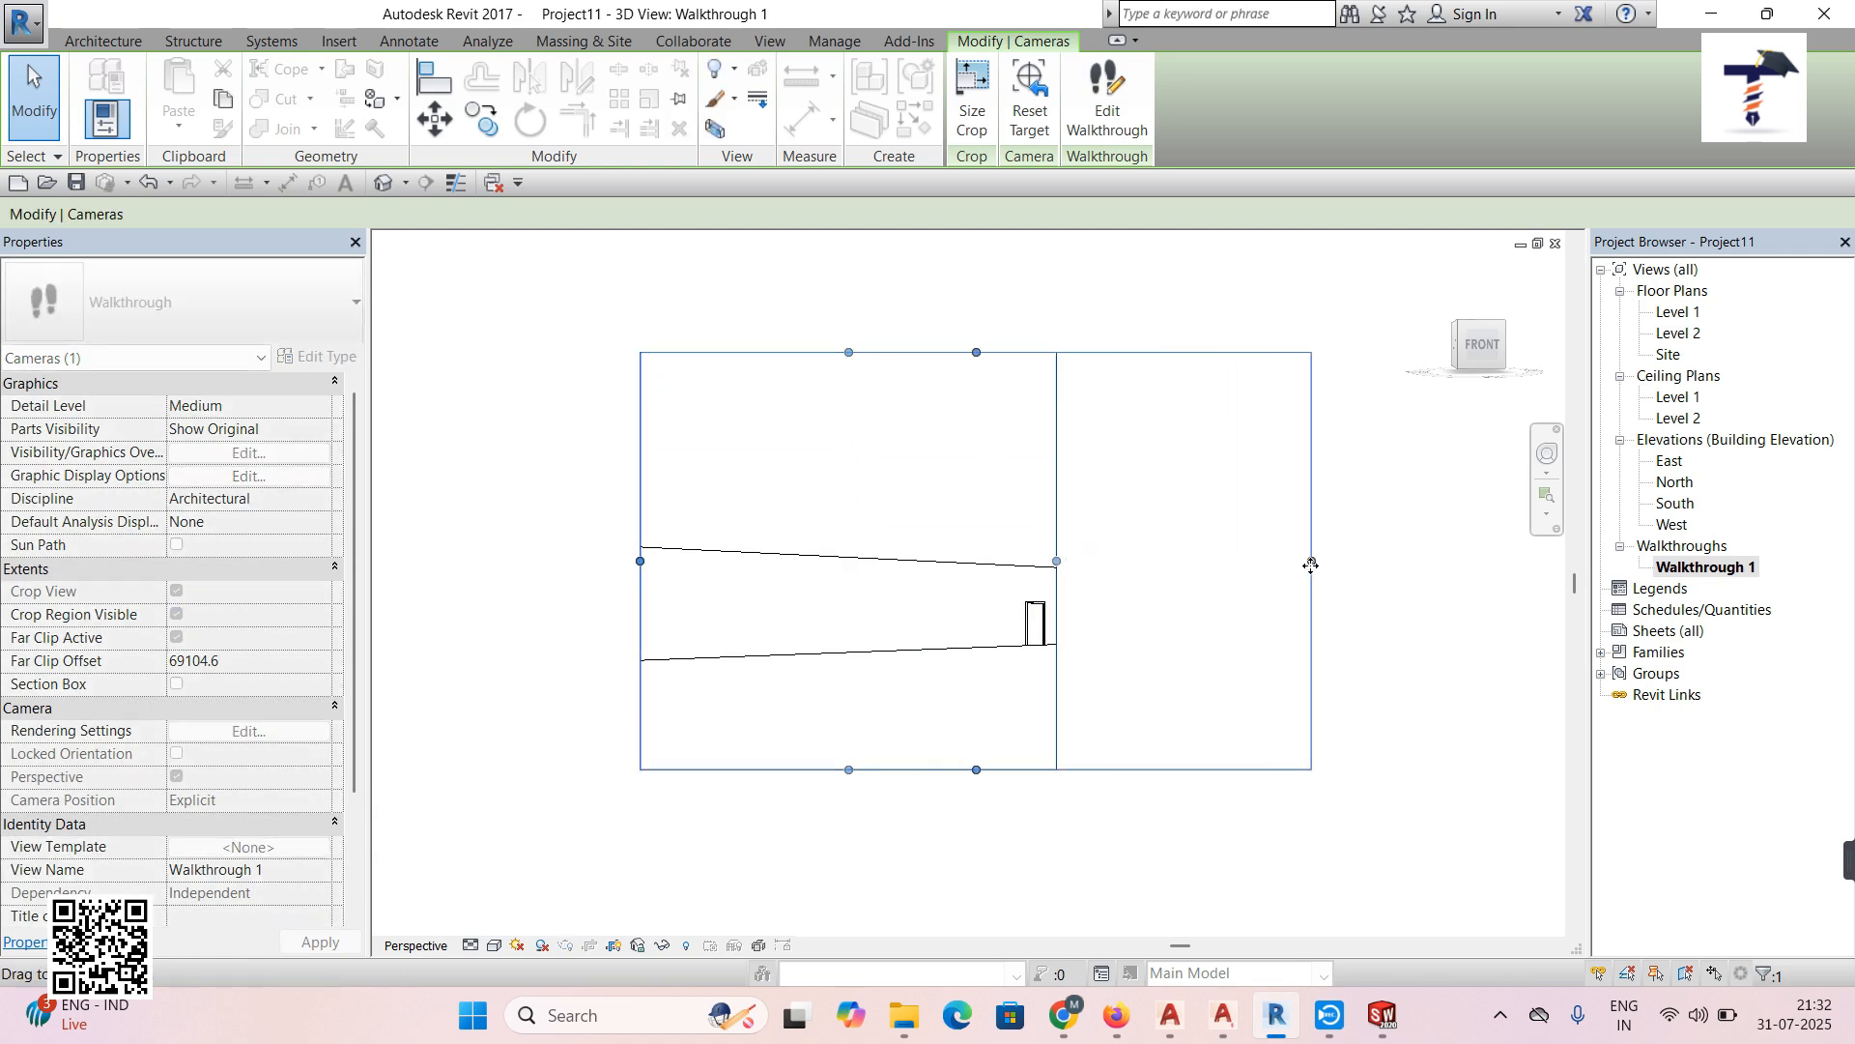
drag(640, 561, 466, 560)
Extend the walkthrough's crop region further to the left, upward and downward, leaving ample space around the south wall
scroll(721, 601, down, 2)
middle_drag(847, 618, 927, 627)
scroll(928, 626, up, 2)
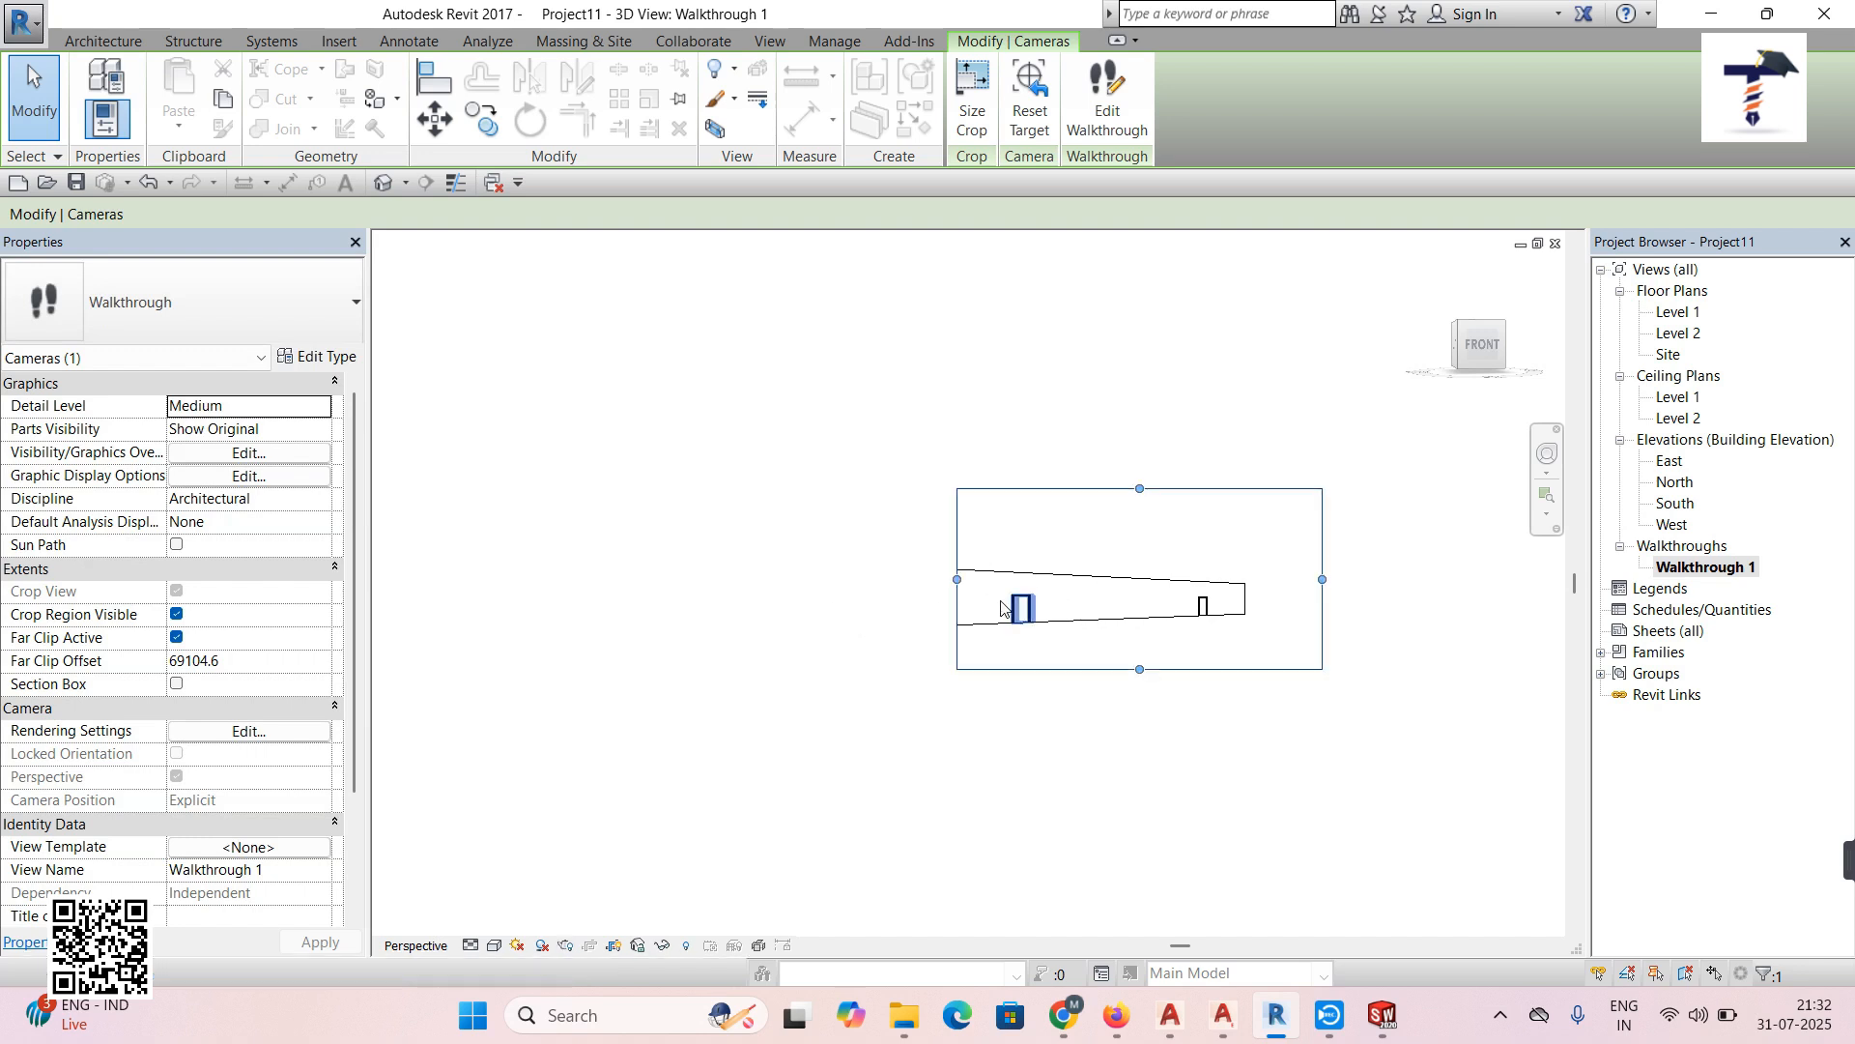
drag(961, 584, 756, 585)
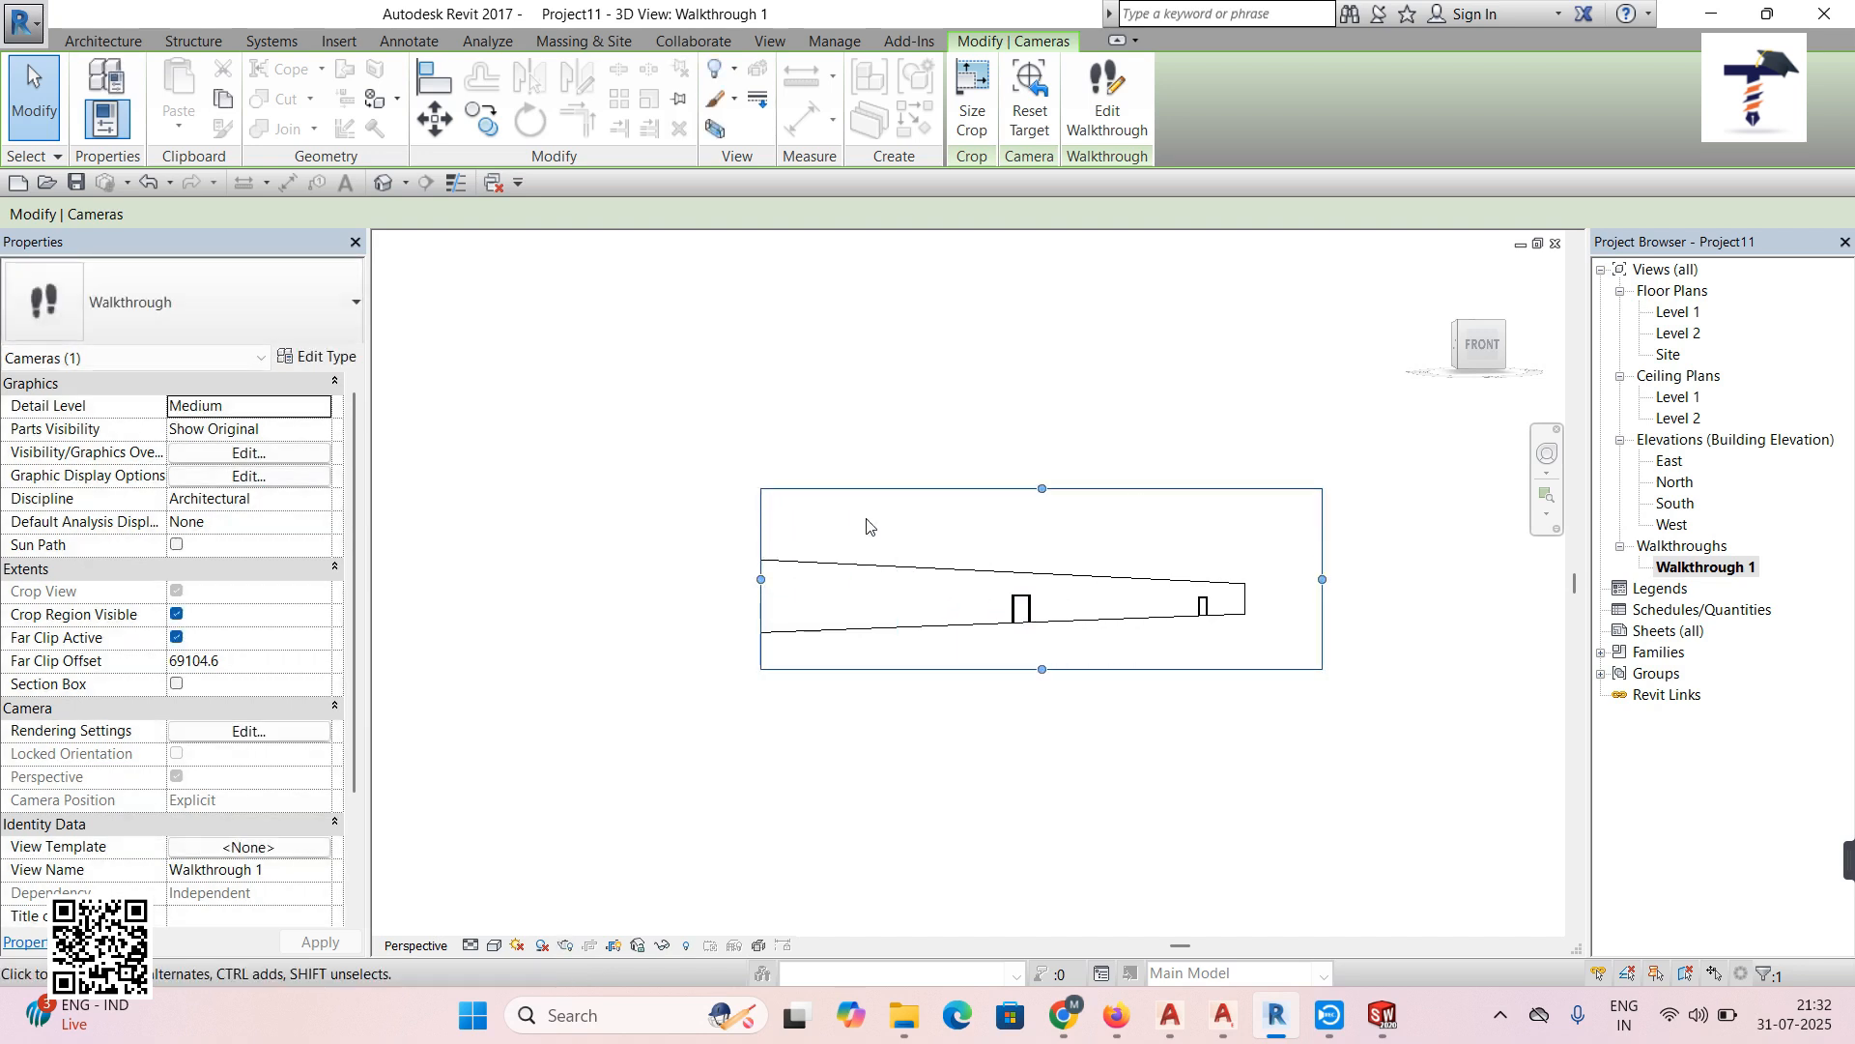
drag(1041, 488, 1042, 374)
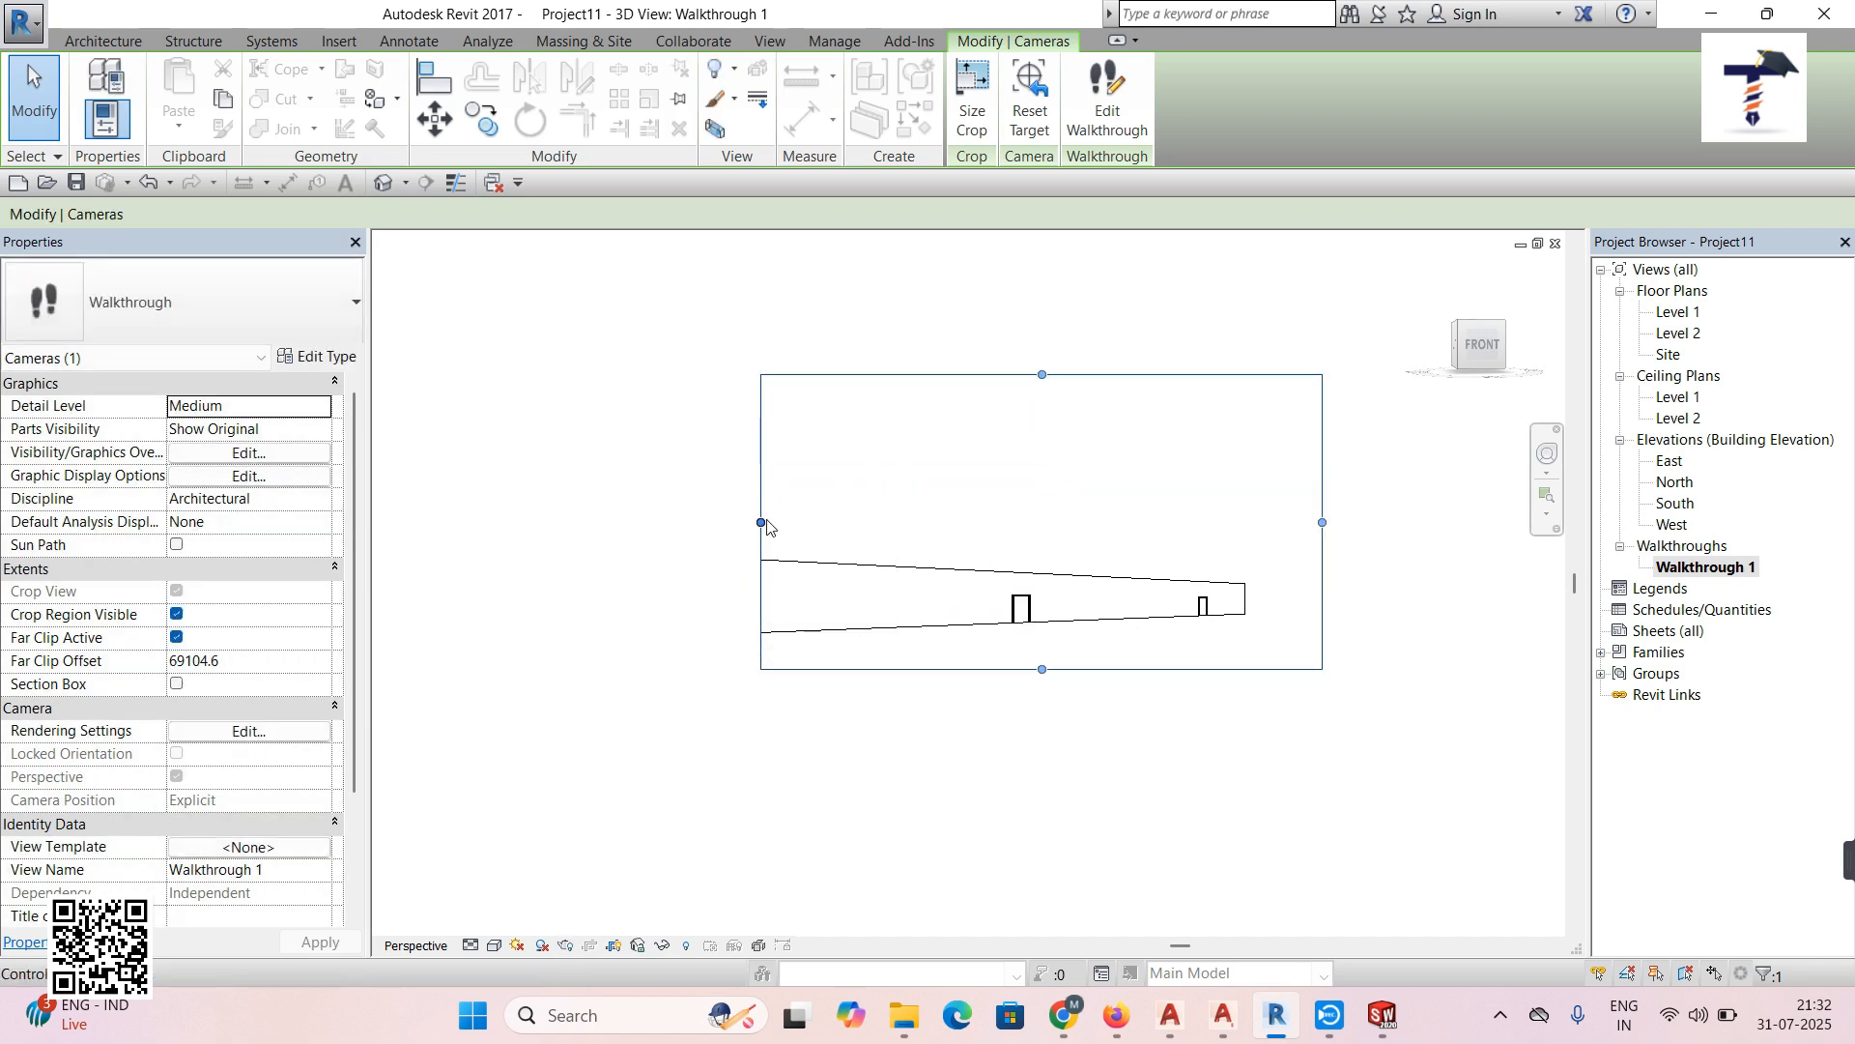
drag(760, 522, 576, 522)
drag(950, 668, 944, 867)
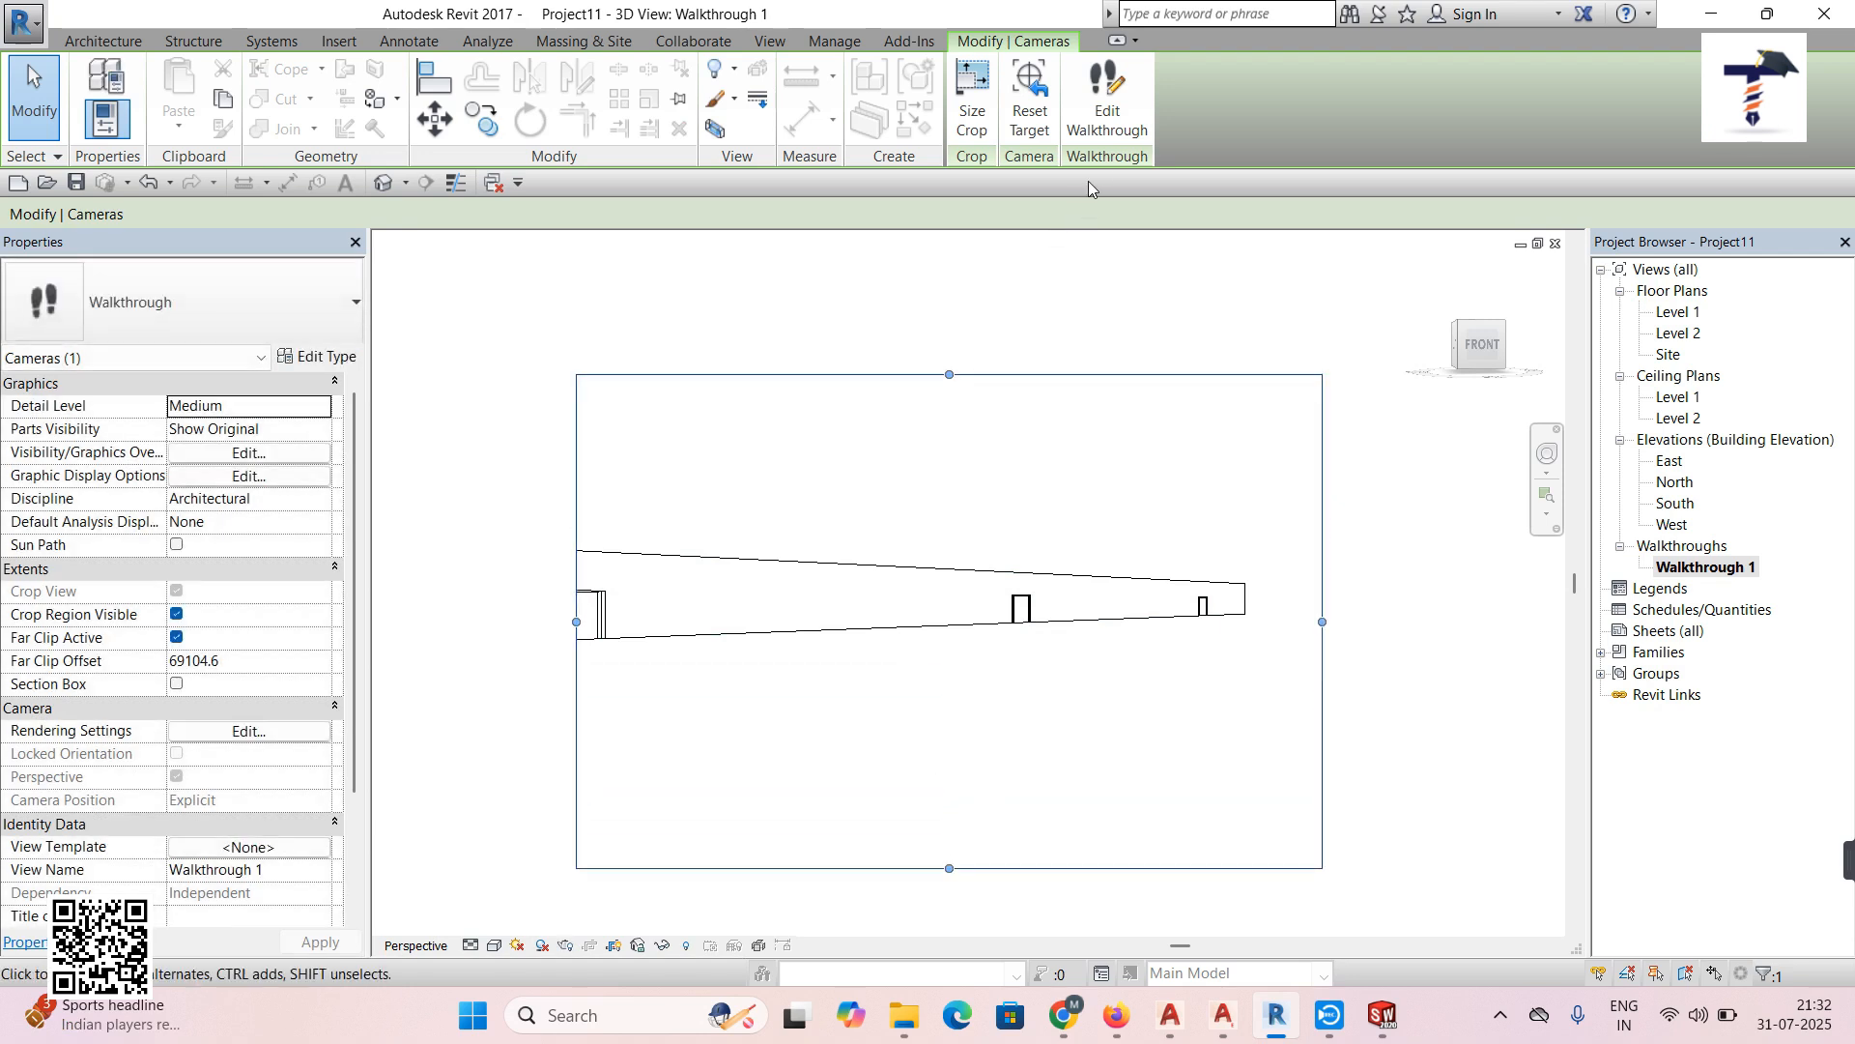
Edit the walkthrough and set its current frame to 1
click(1106, 101)
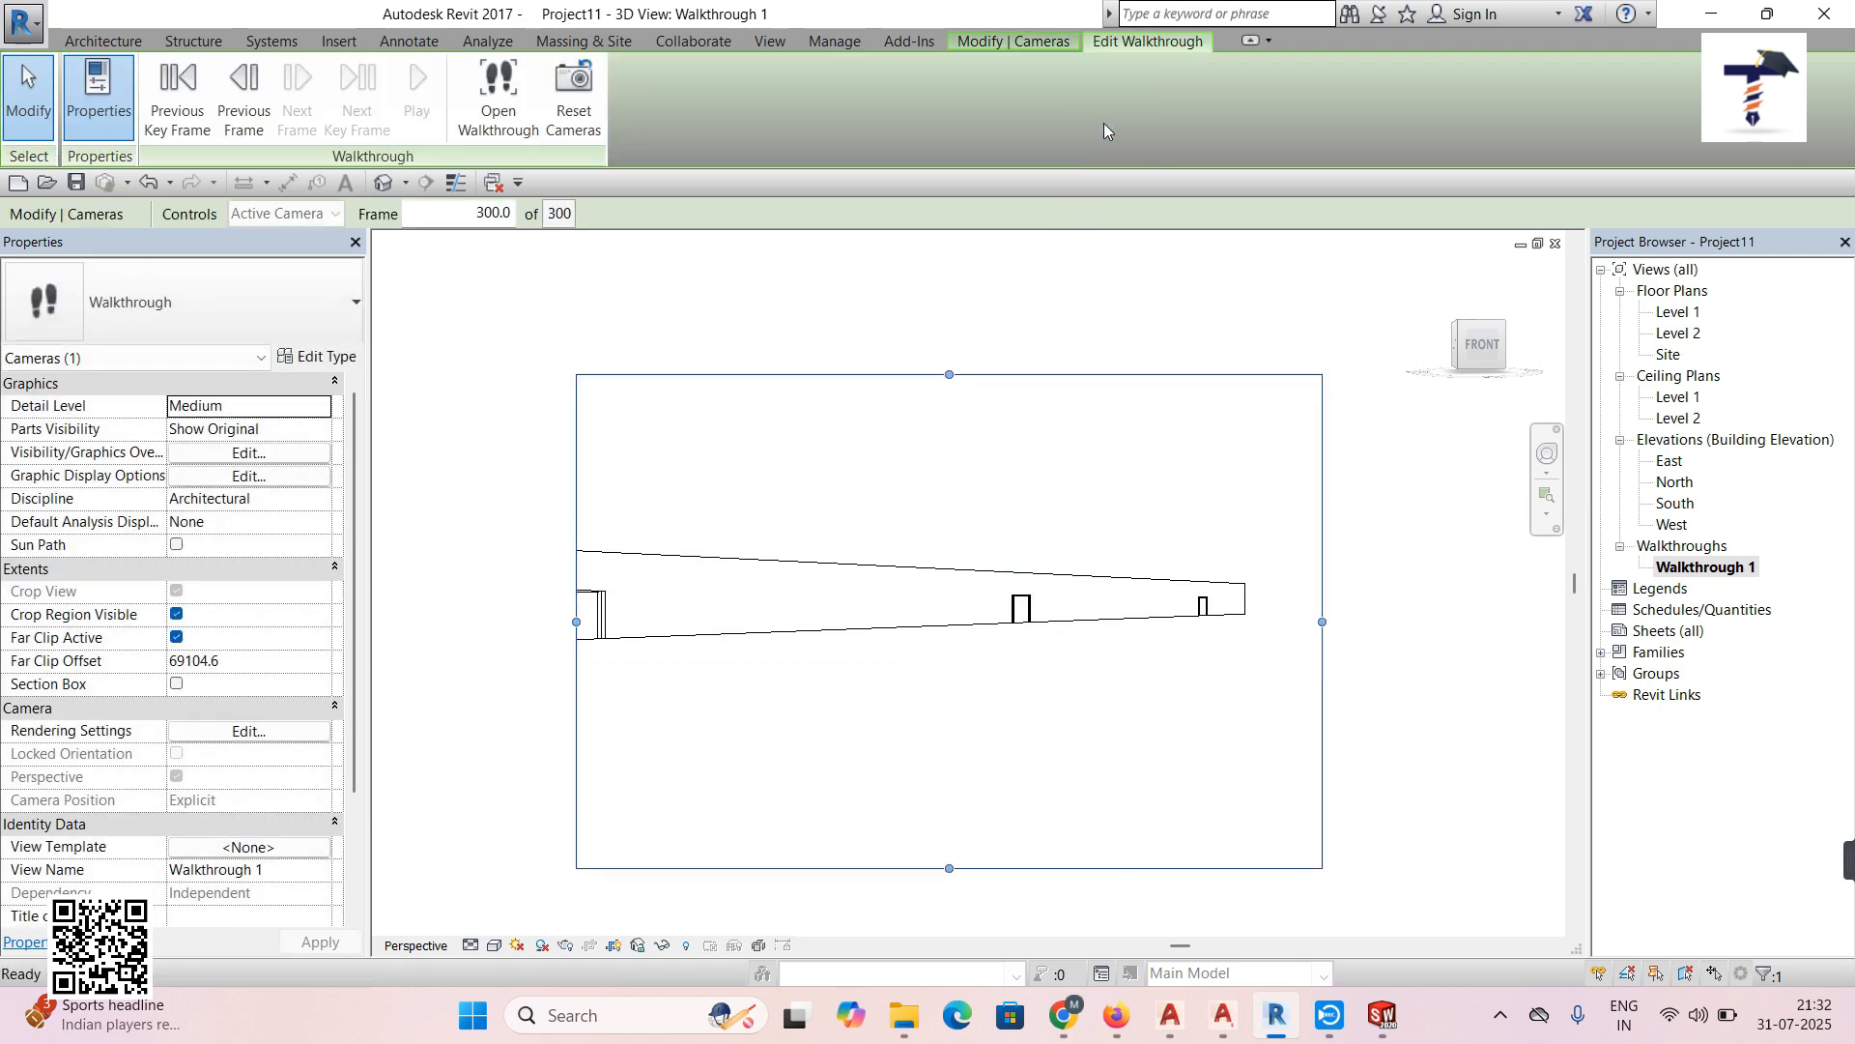
click(465, 214)
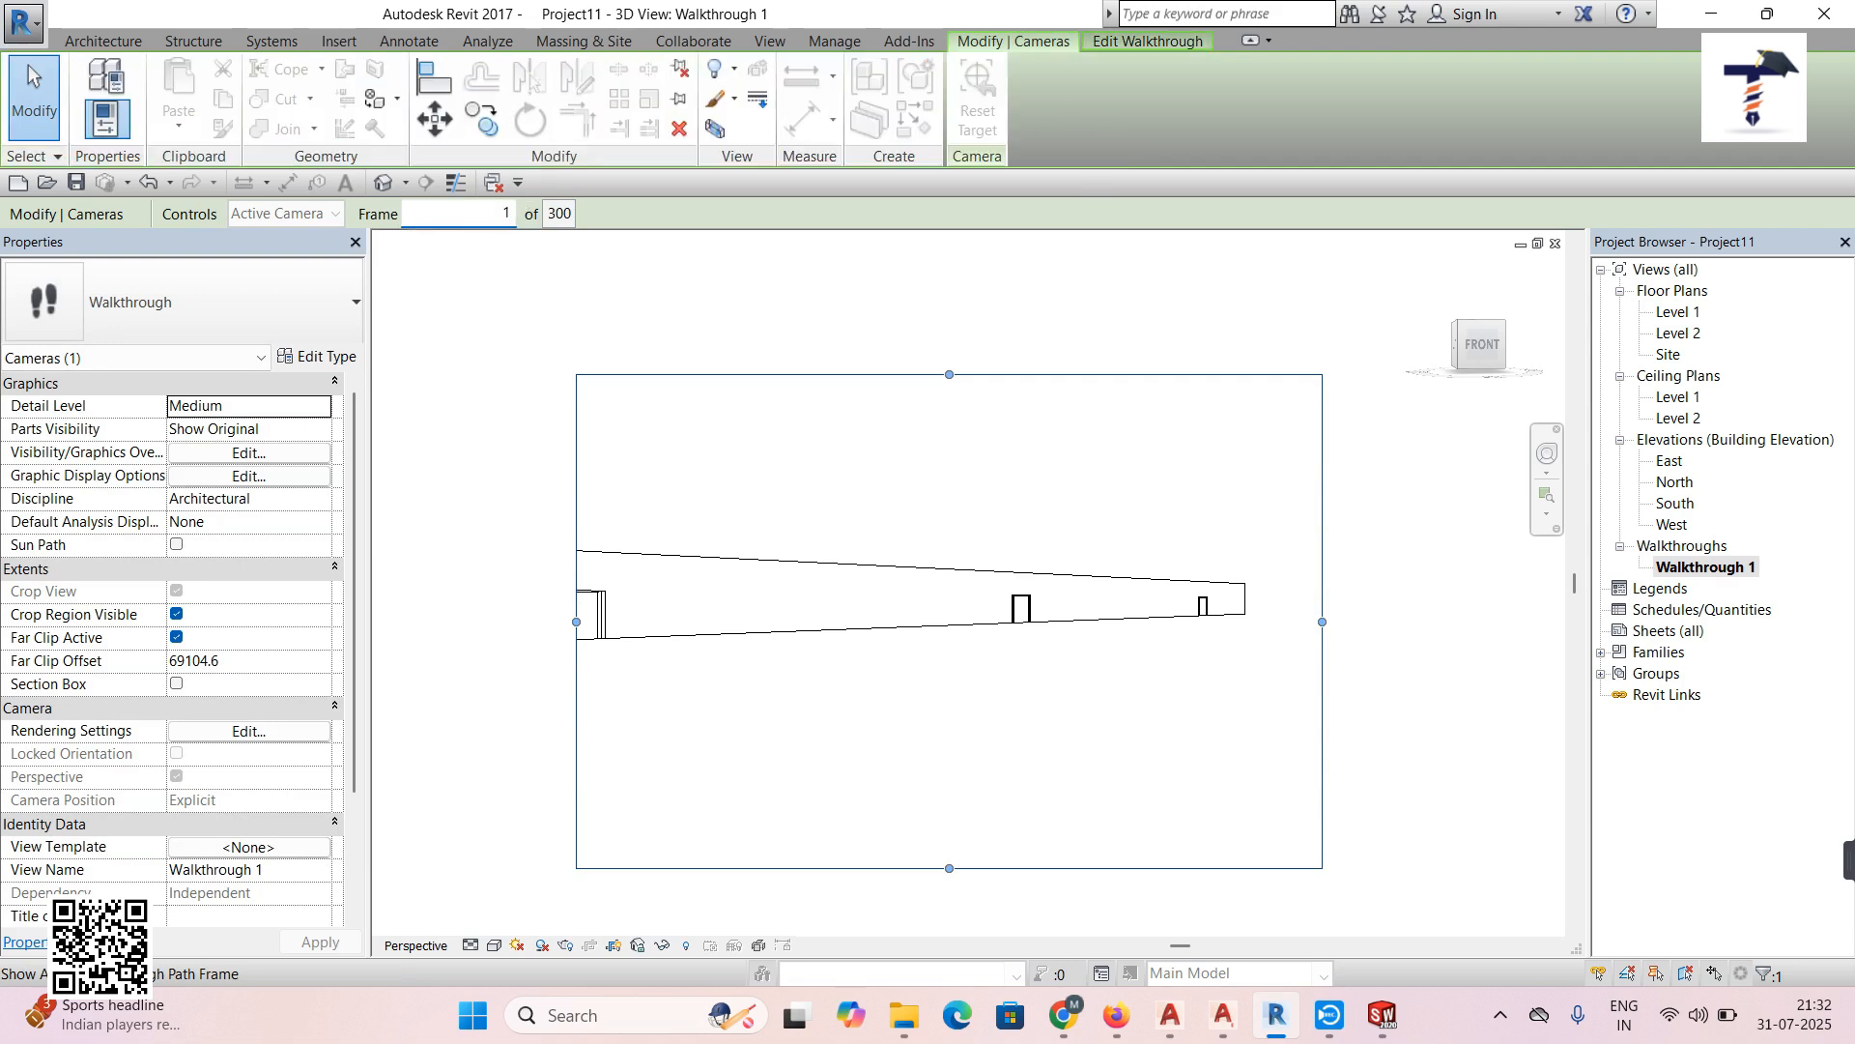
key(Return)
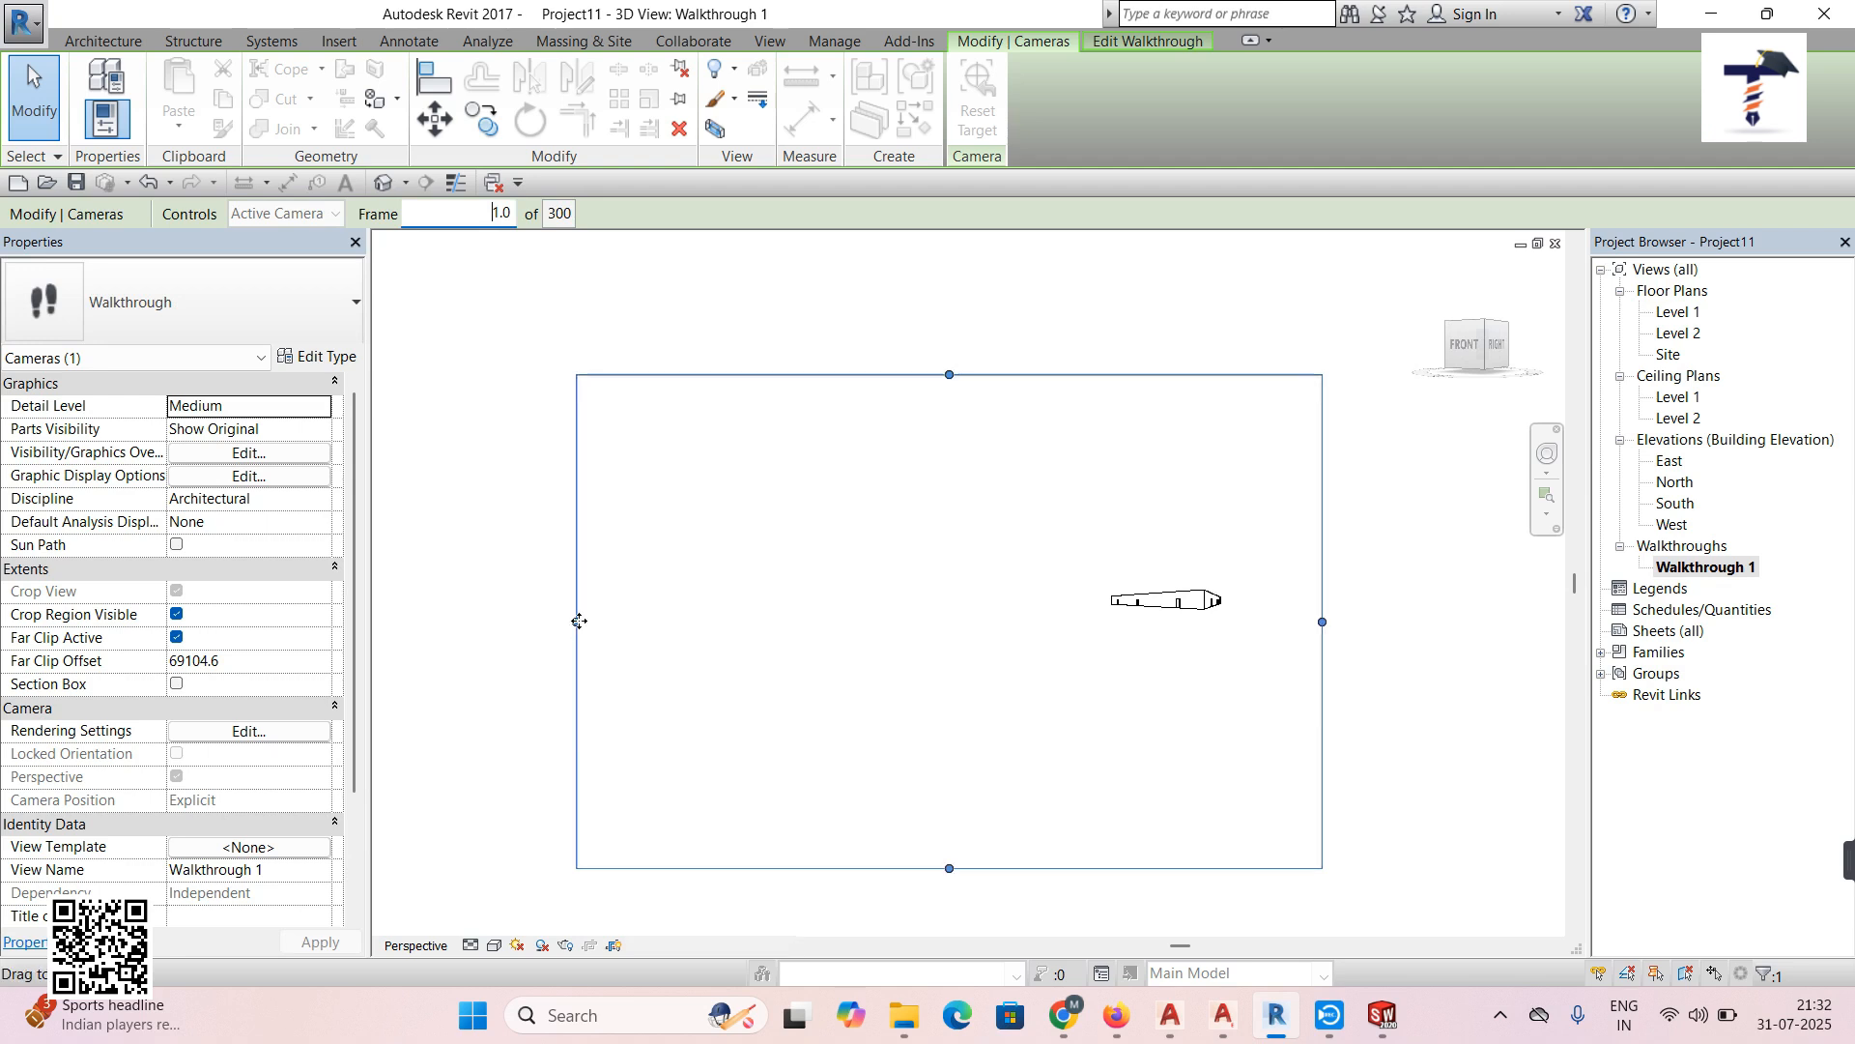
Tighten the crop region around the building at frame 1 by pulling in its left, bottom and top edges
drag(576, 622, 1022, 624)
scroll(1286, 601, up, 5)
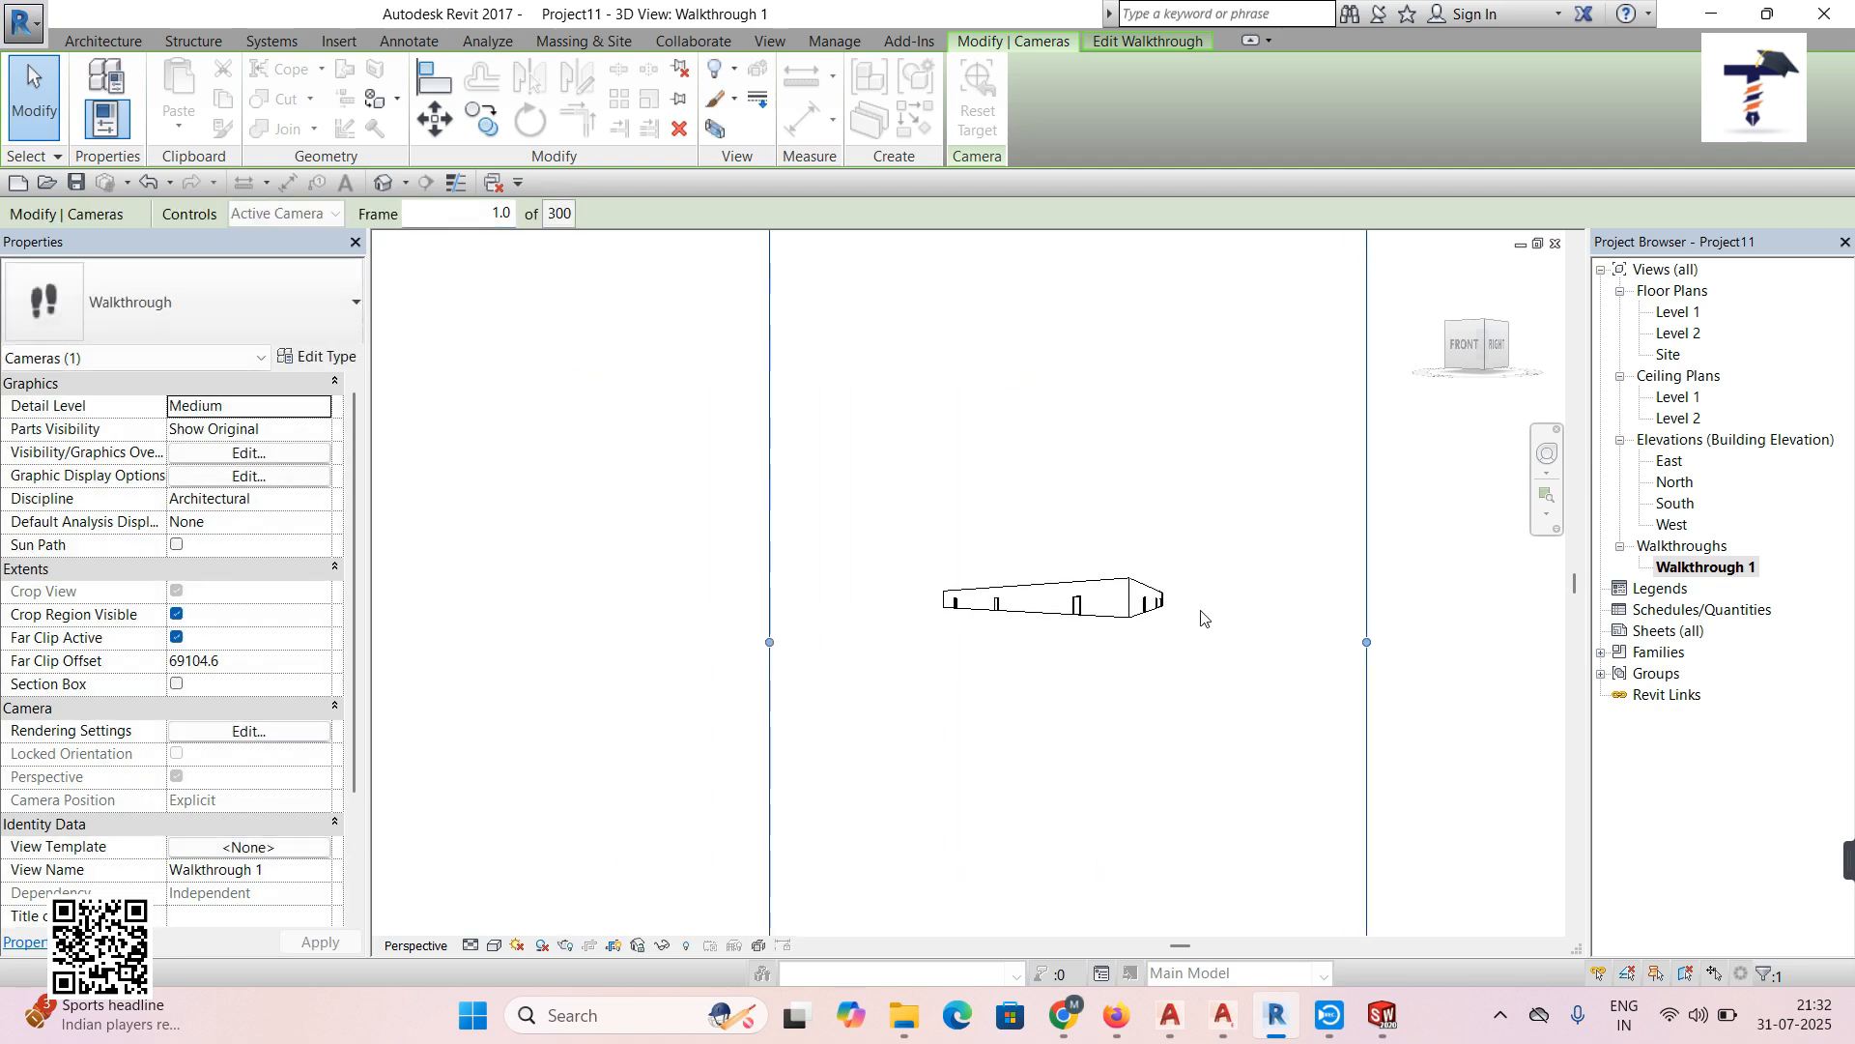
scroll(1182, 628, down, 5)
middle_drag(1152, 779, 903, 622)
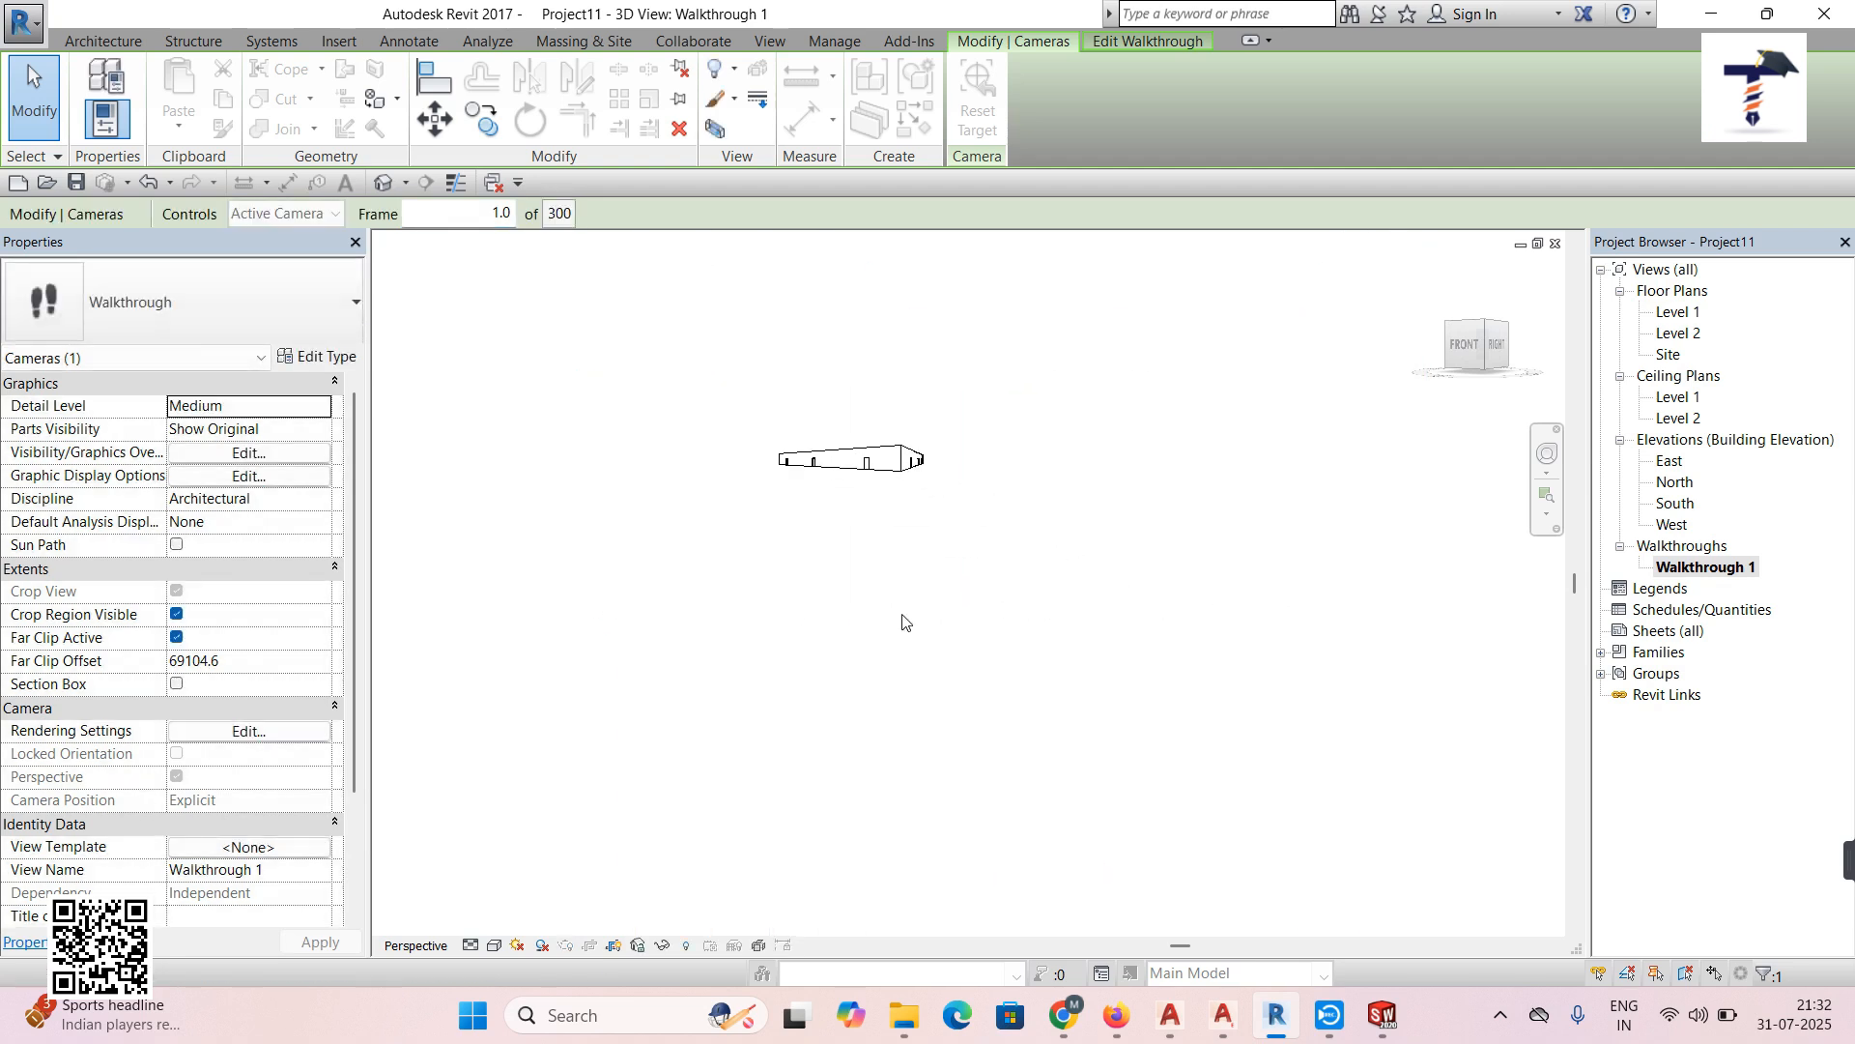
drag(860, 822, 863, 553)
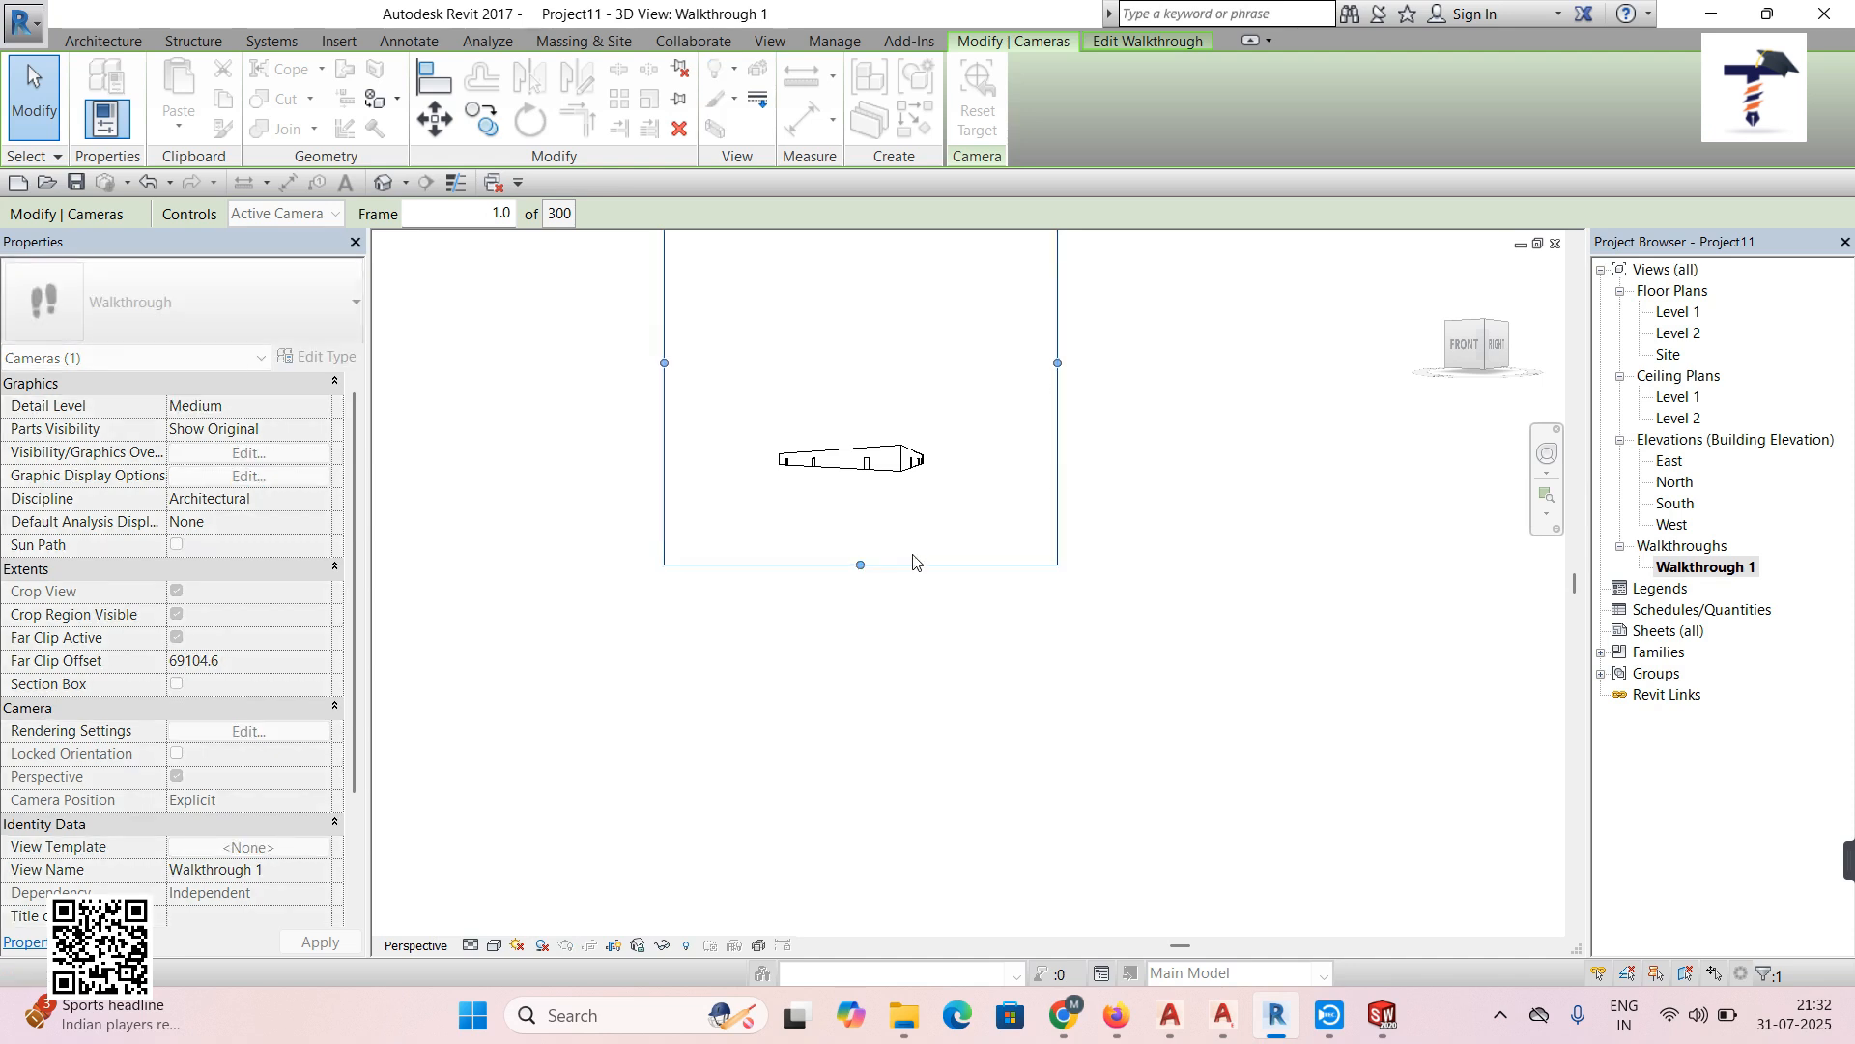
drag(923, 404, 927, 593)
middle_drag(920, 736, 961, 663)
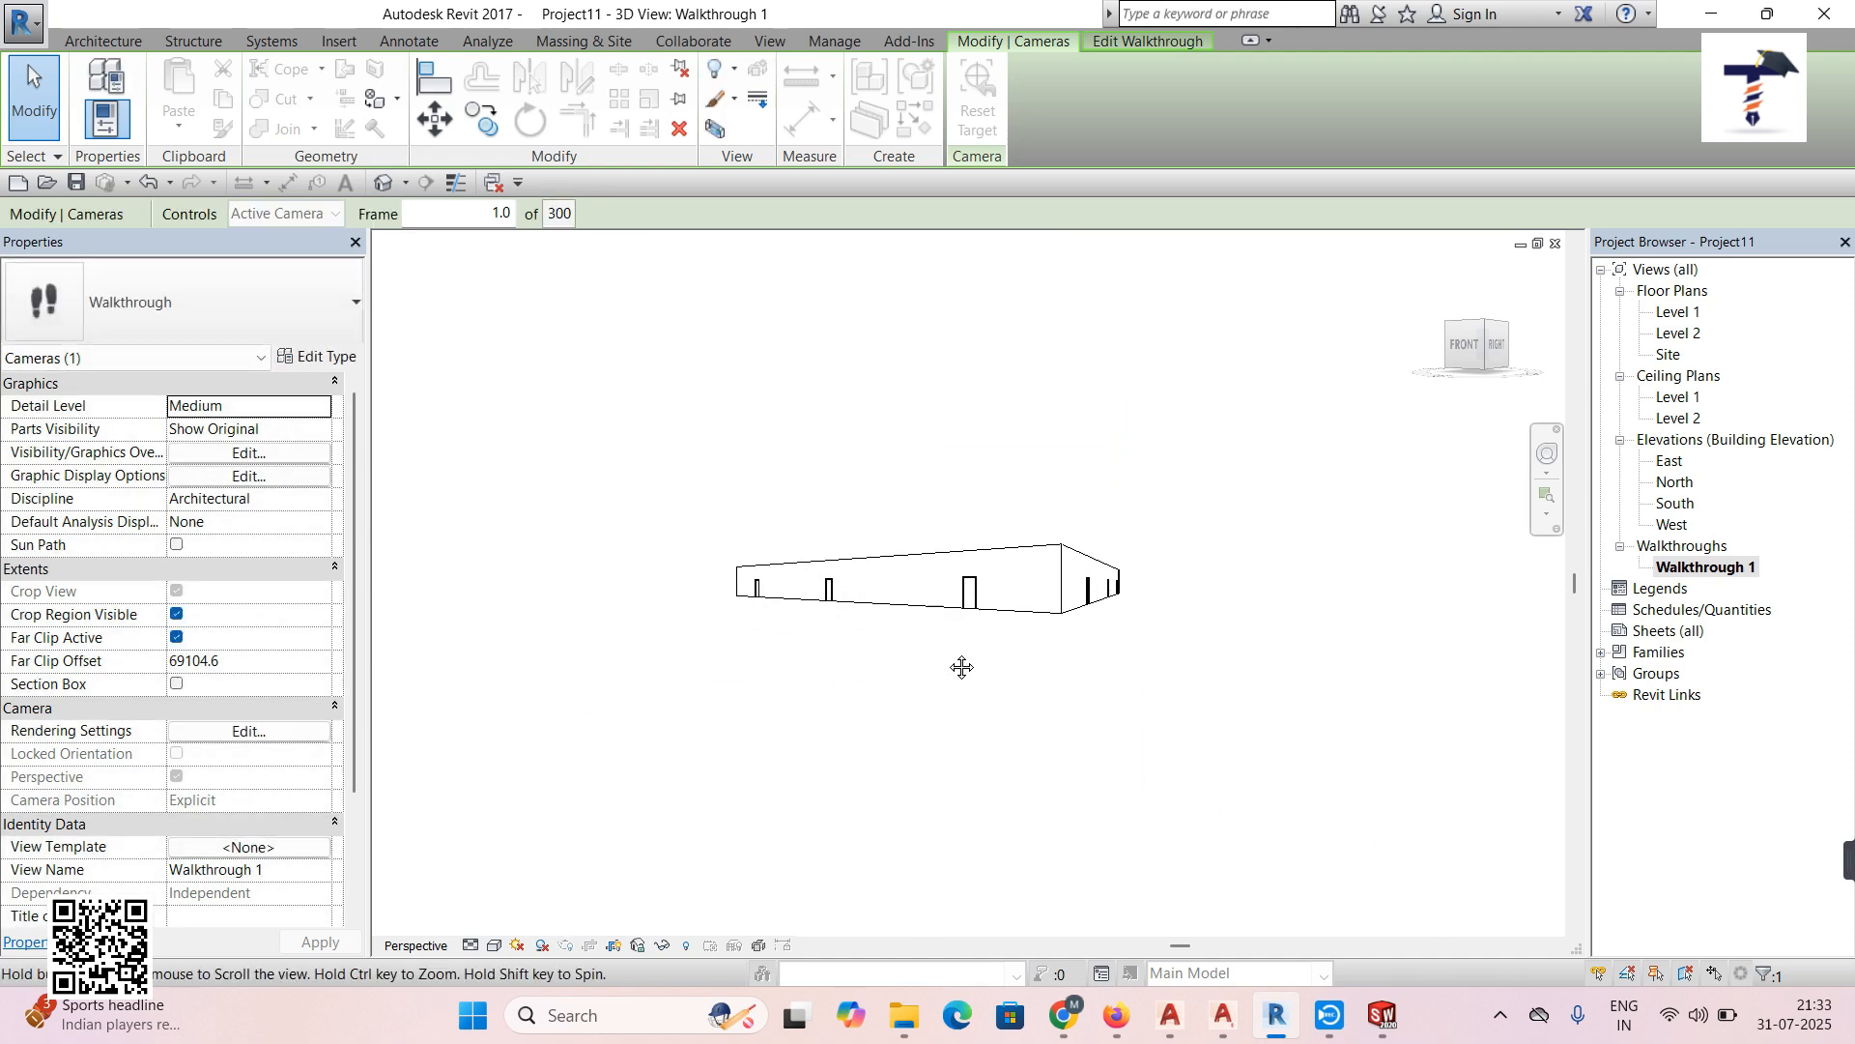
Set the walkthrough view's visual style to Realistic and play the walkthrough from frame 1
click(494, 945)
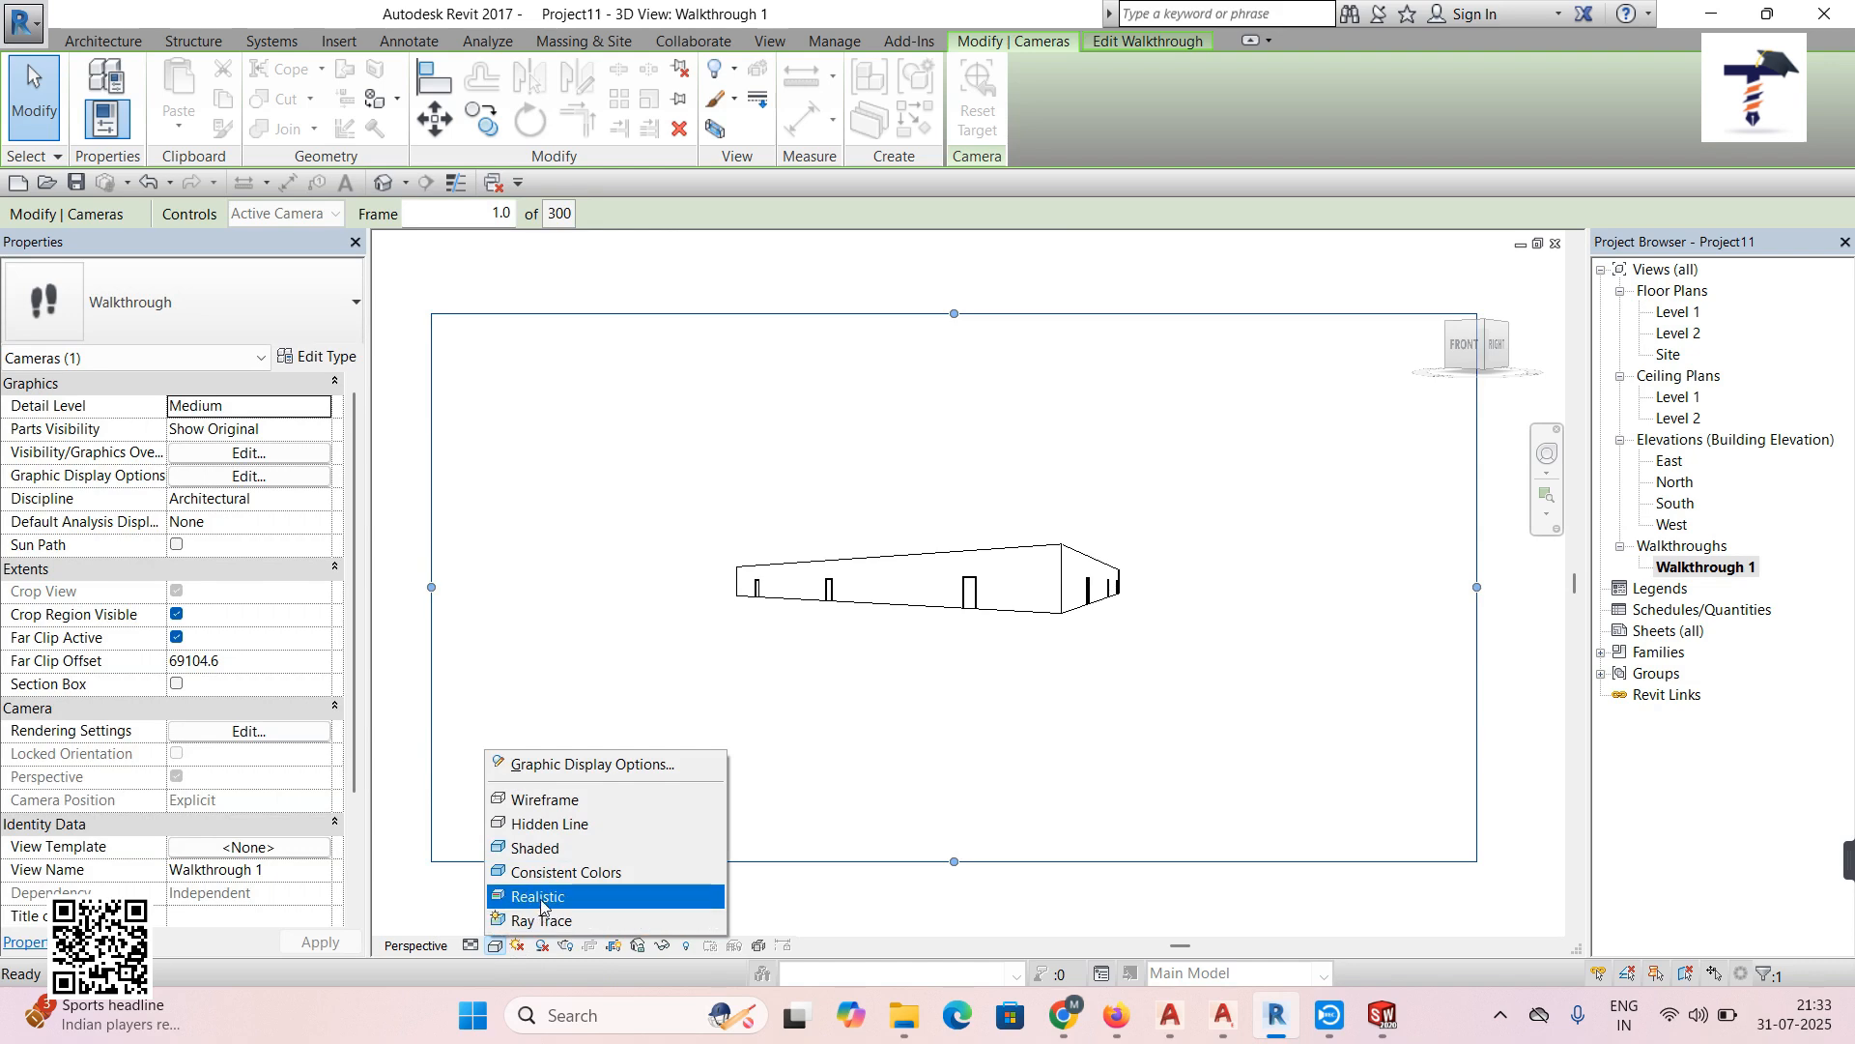
click(546, 897)
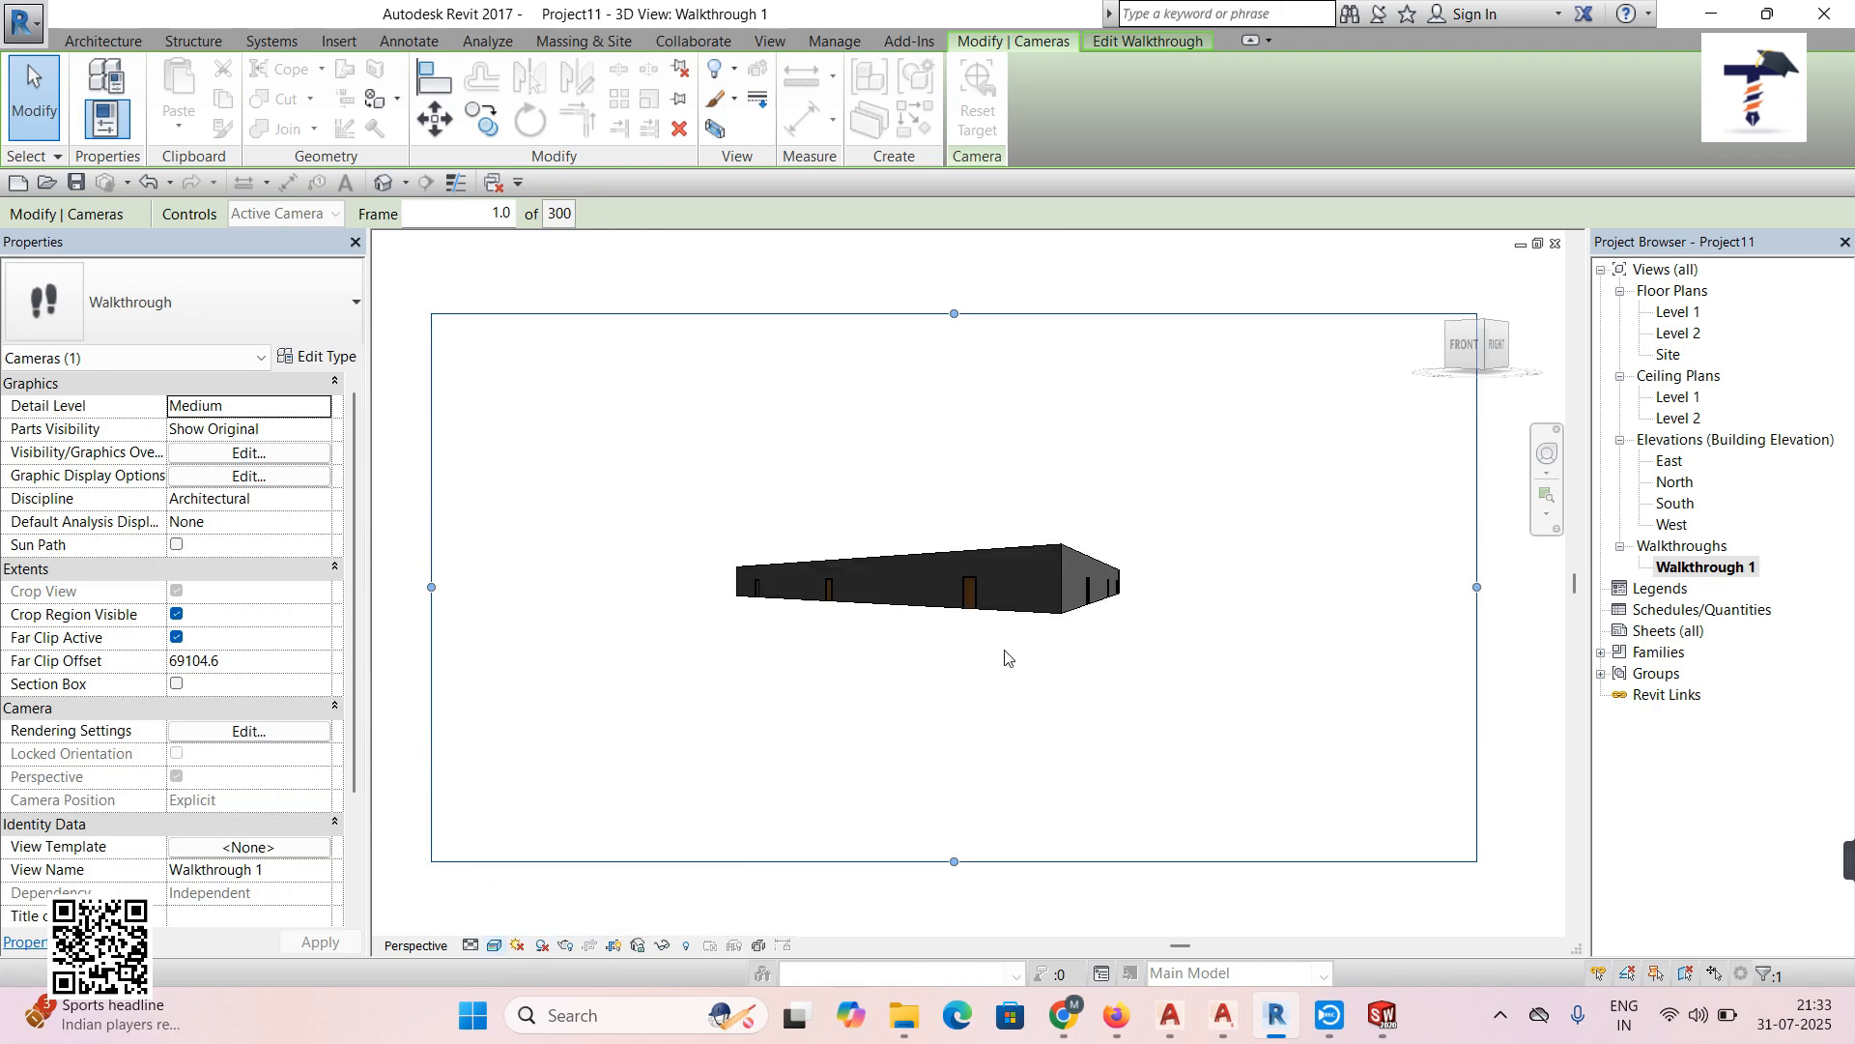
click(1147, 42)
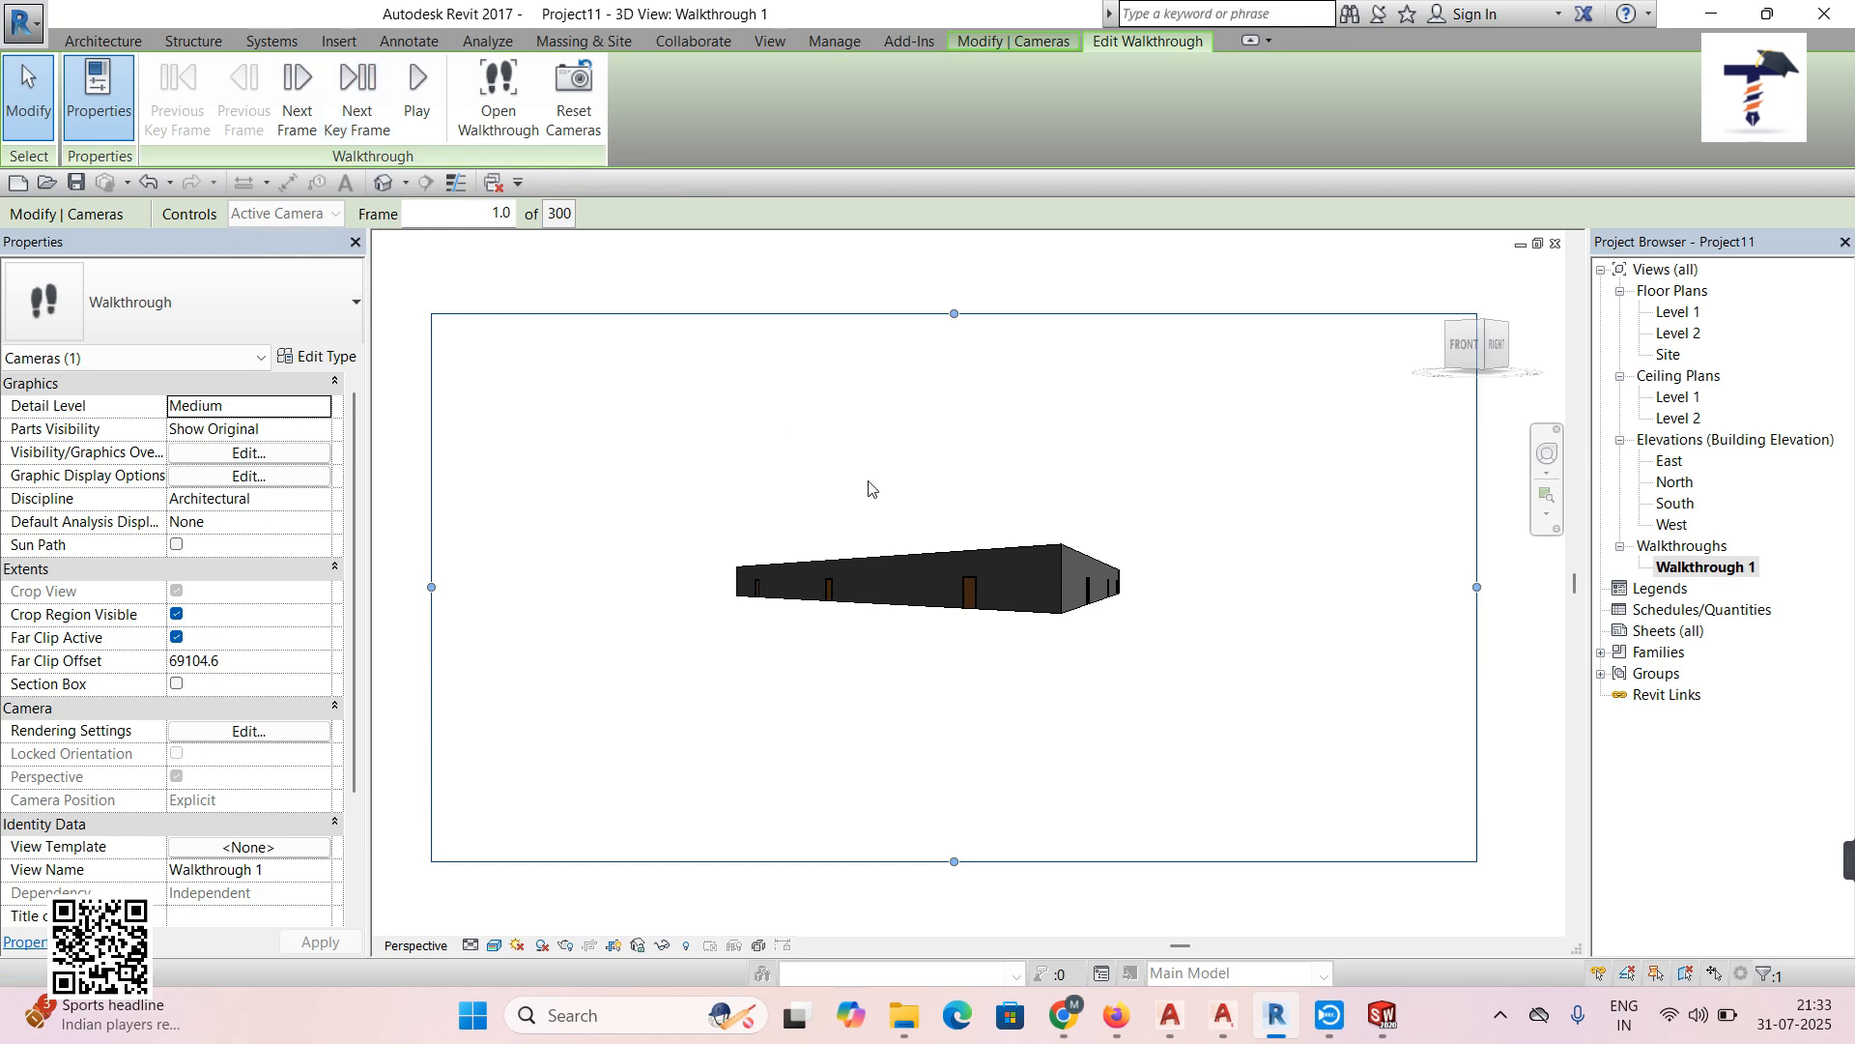
click(417, 106)
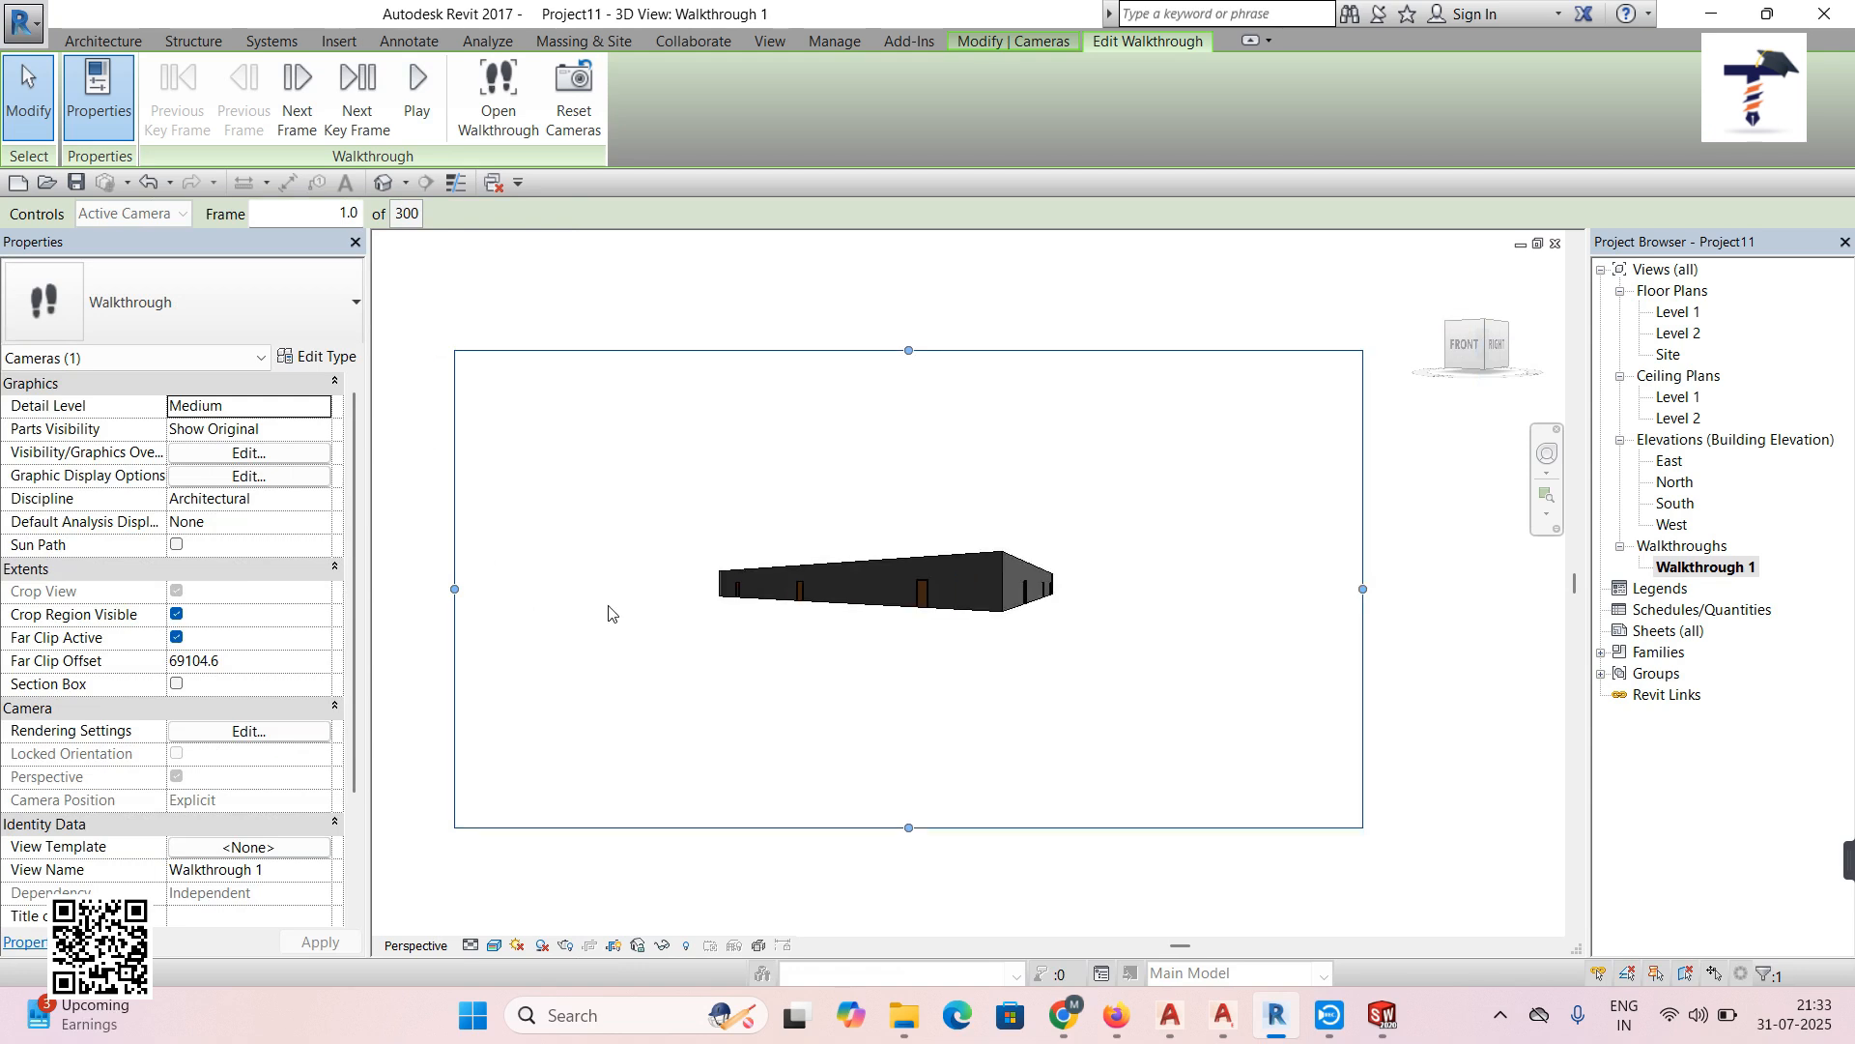
scroll(609, 606, down, 2)
scroll(710, 577, down, 1)
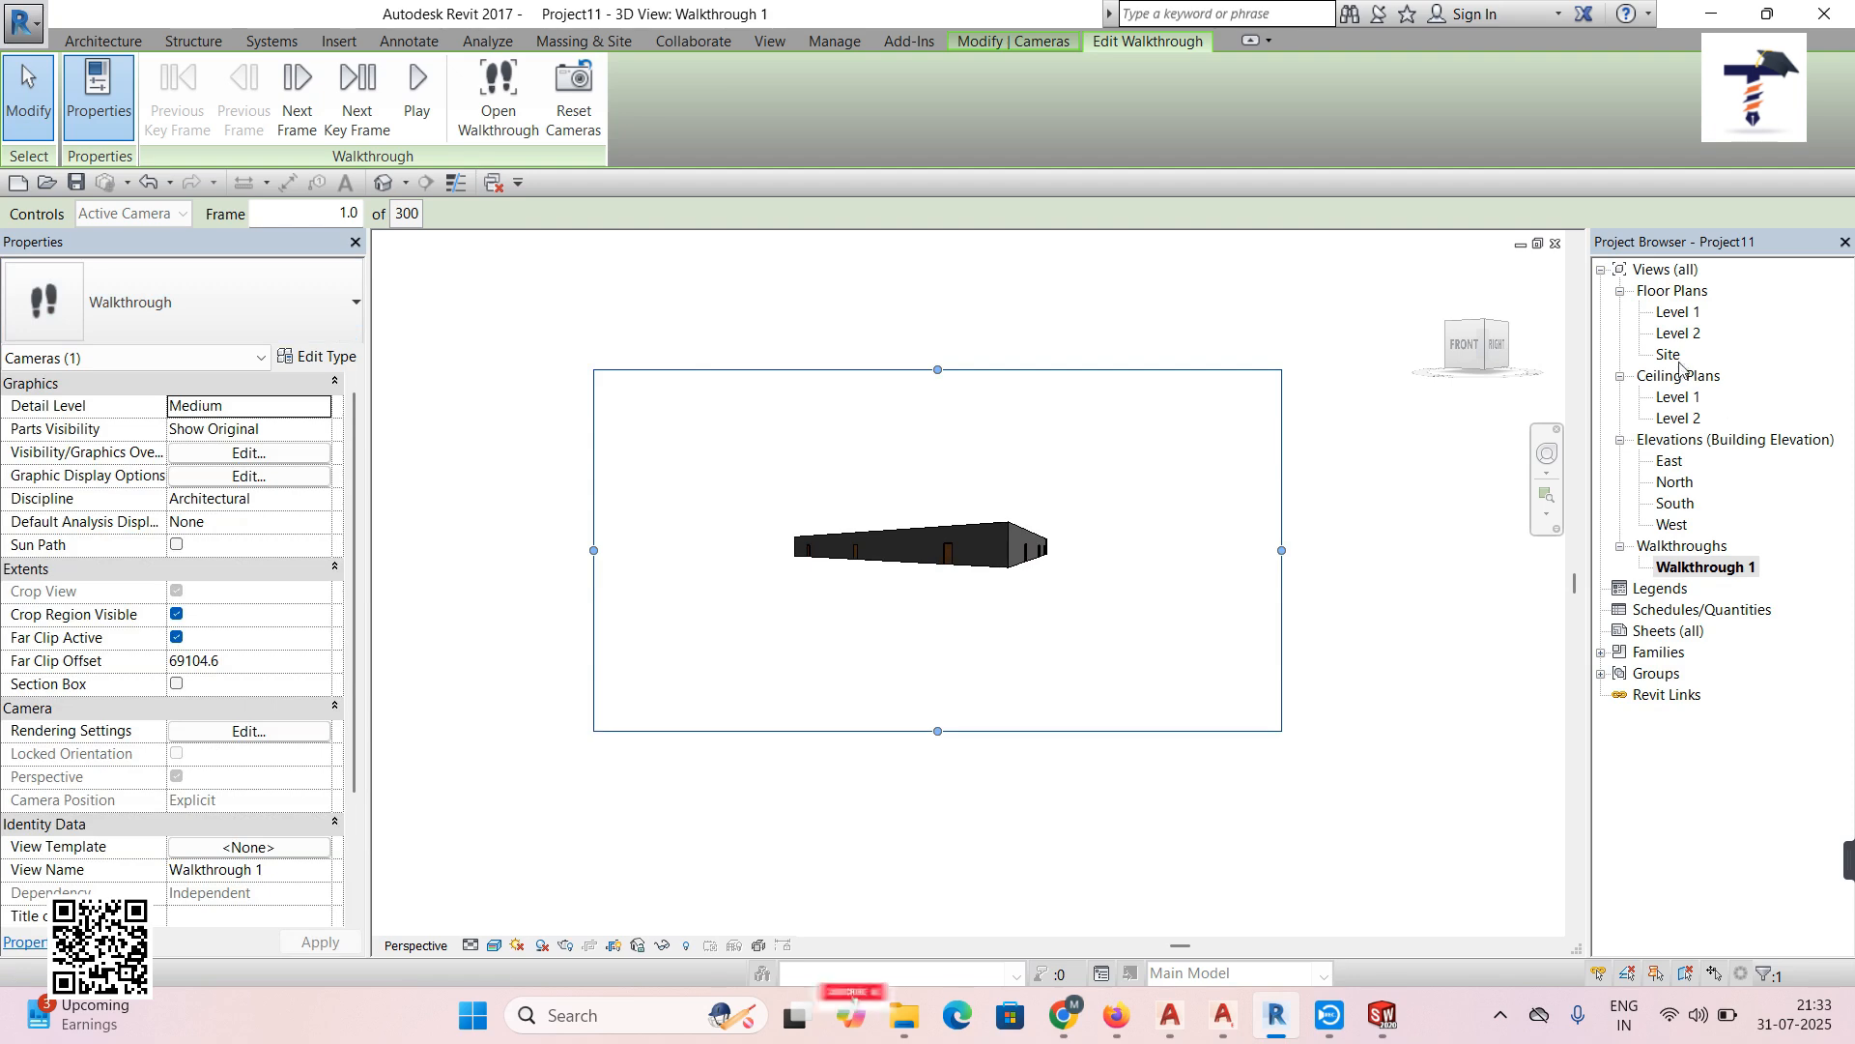
From the Level 1 floor plan, create a perspective camera view inside the building, looking from the southeast corner toward the northwest
double_click(1681, 312)
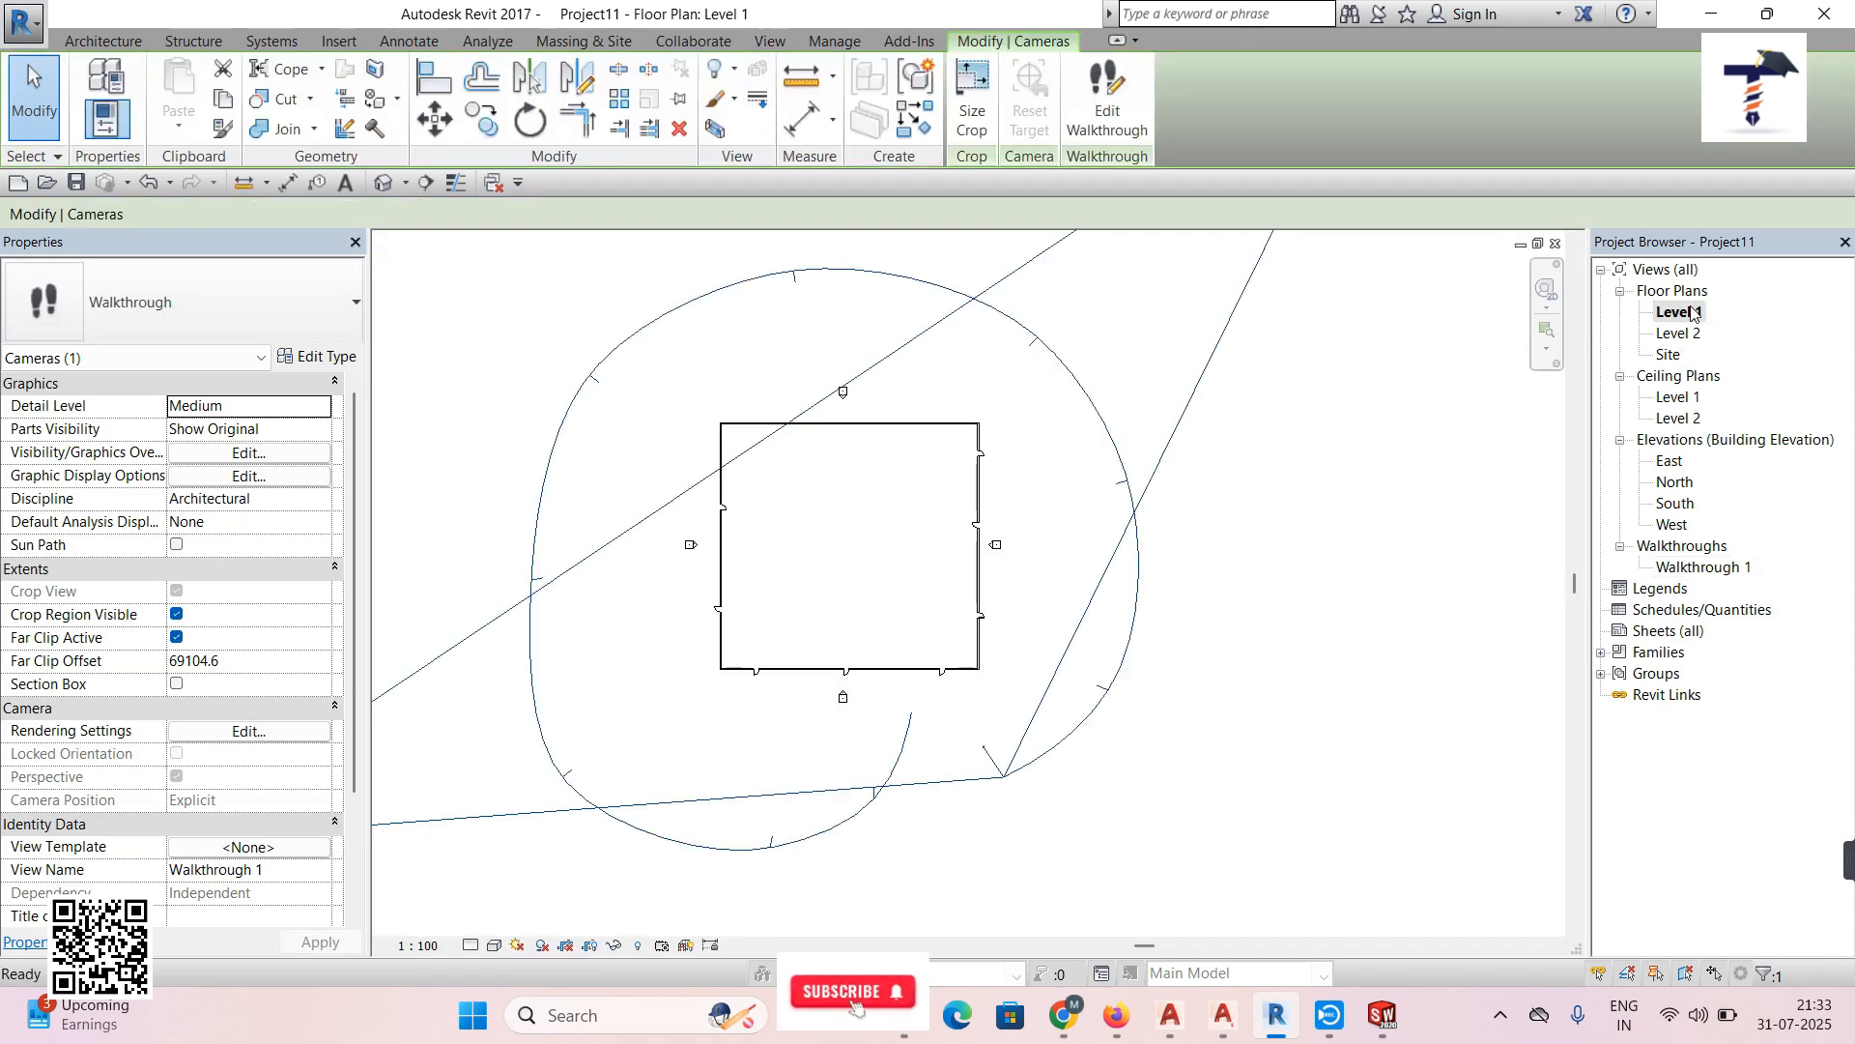
click(1233, 633)
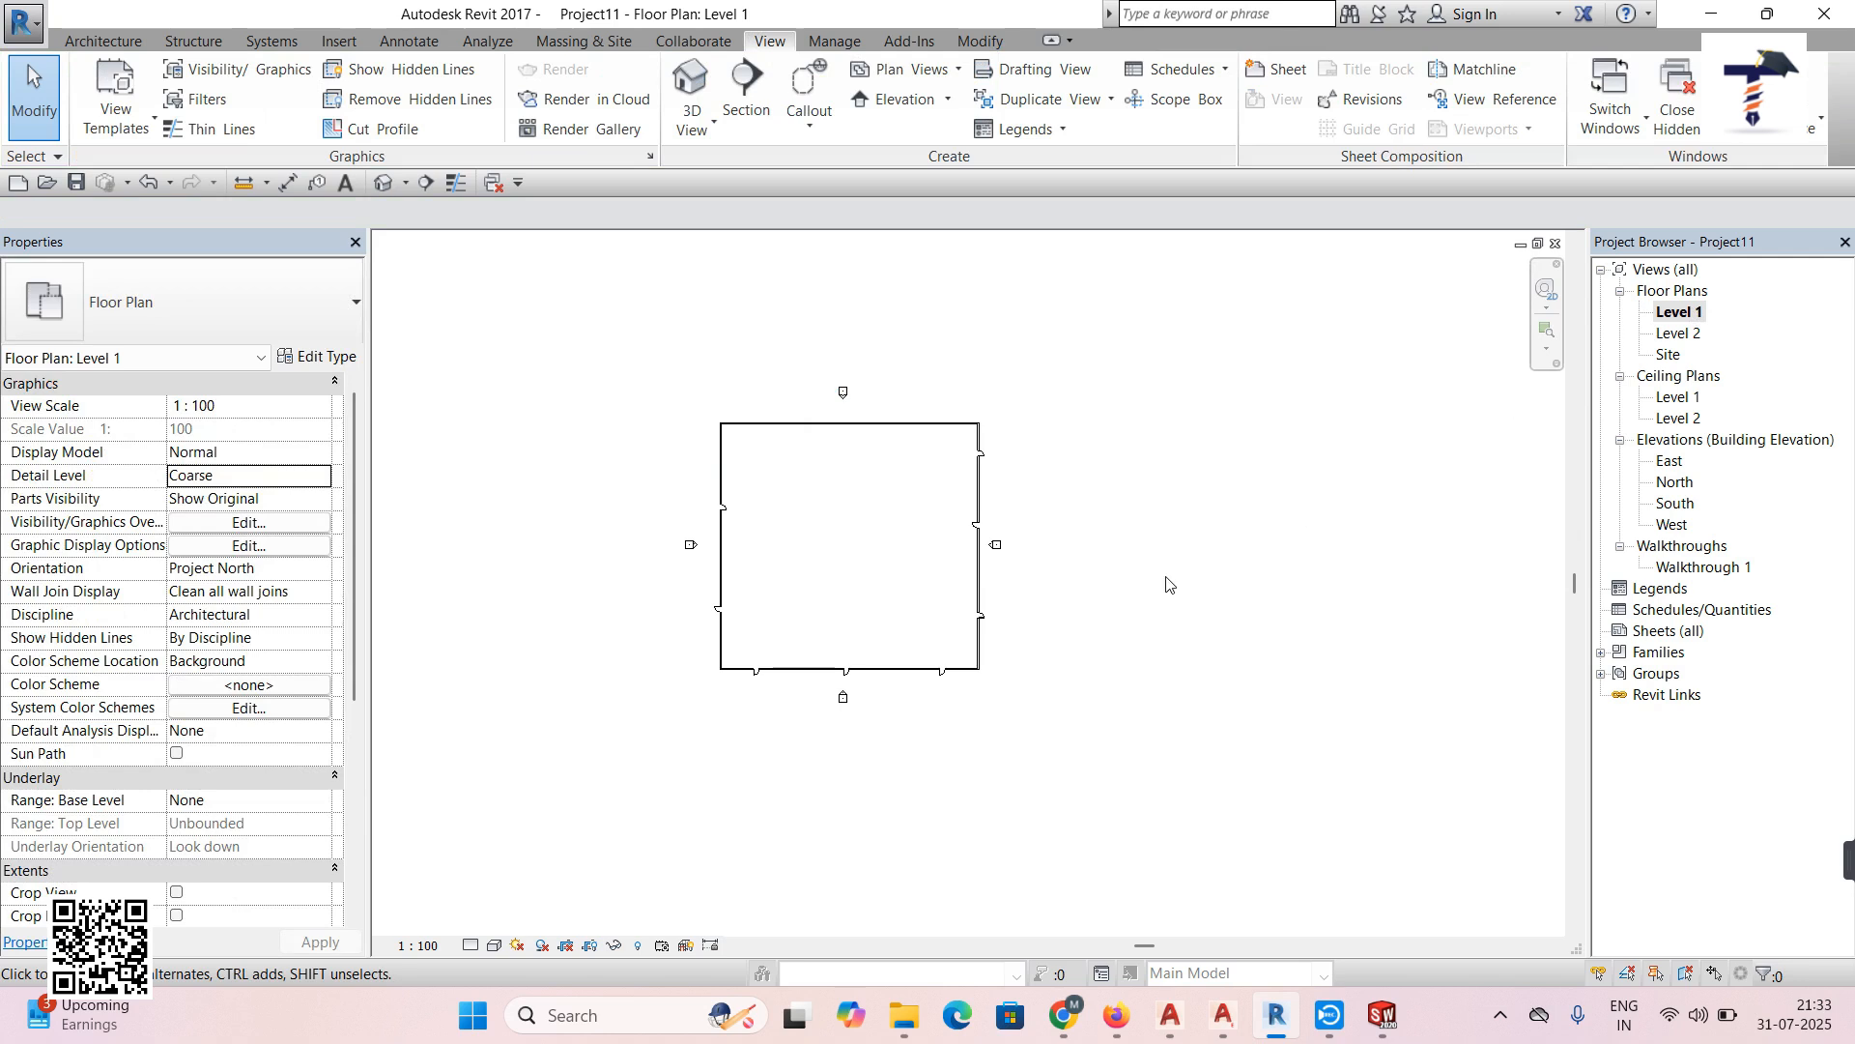
middle_drag(1167, 577, 1203, 618)
scroll(1166, 577, up, 1)
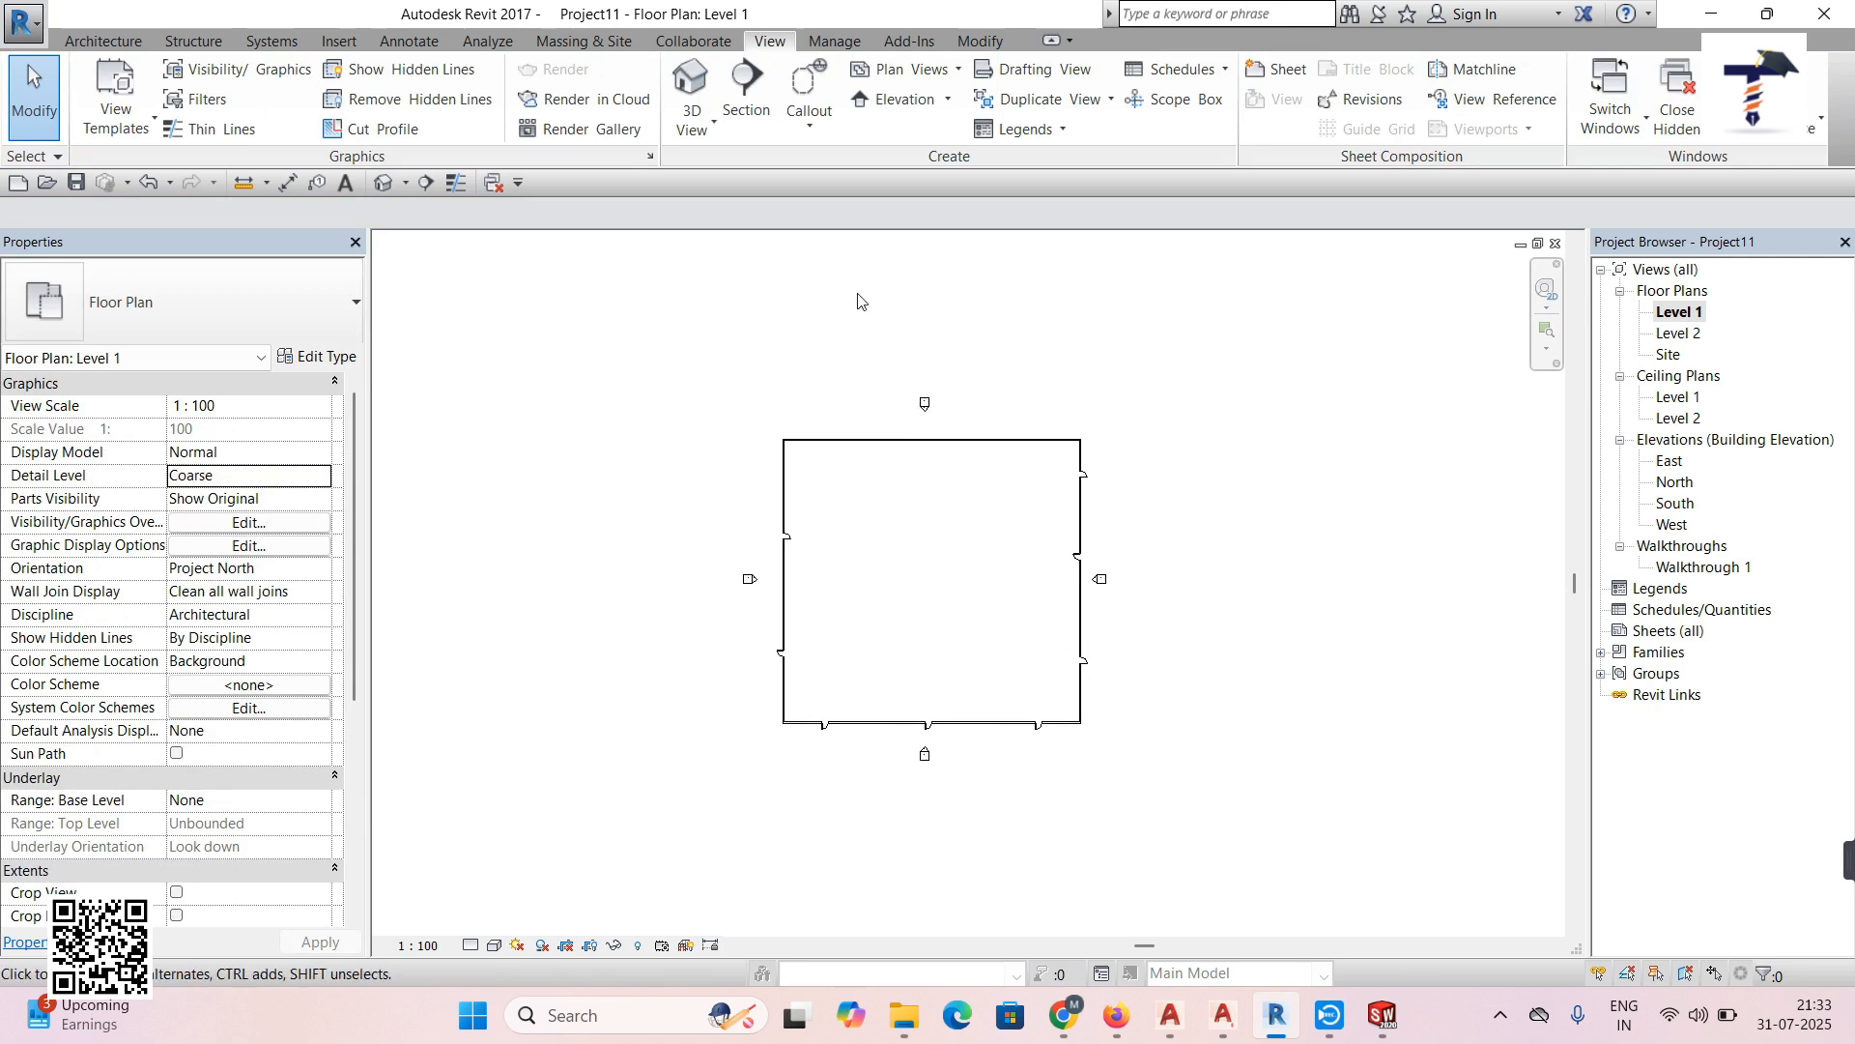
click(694, 120)
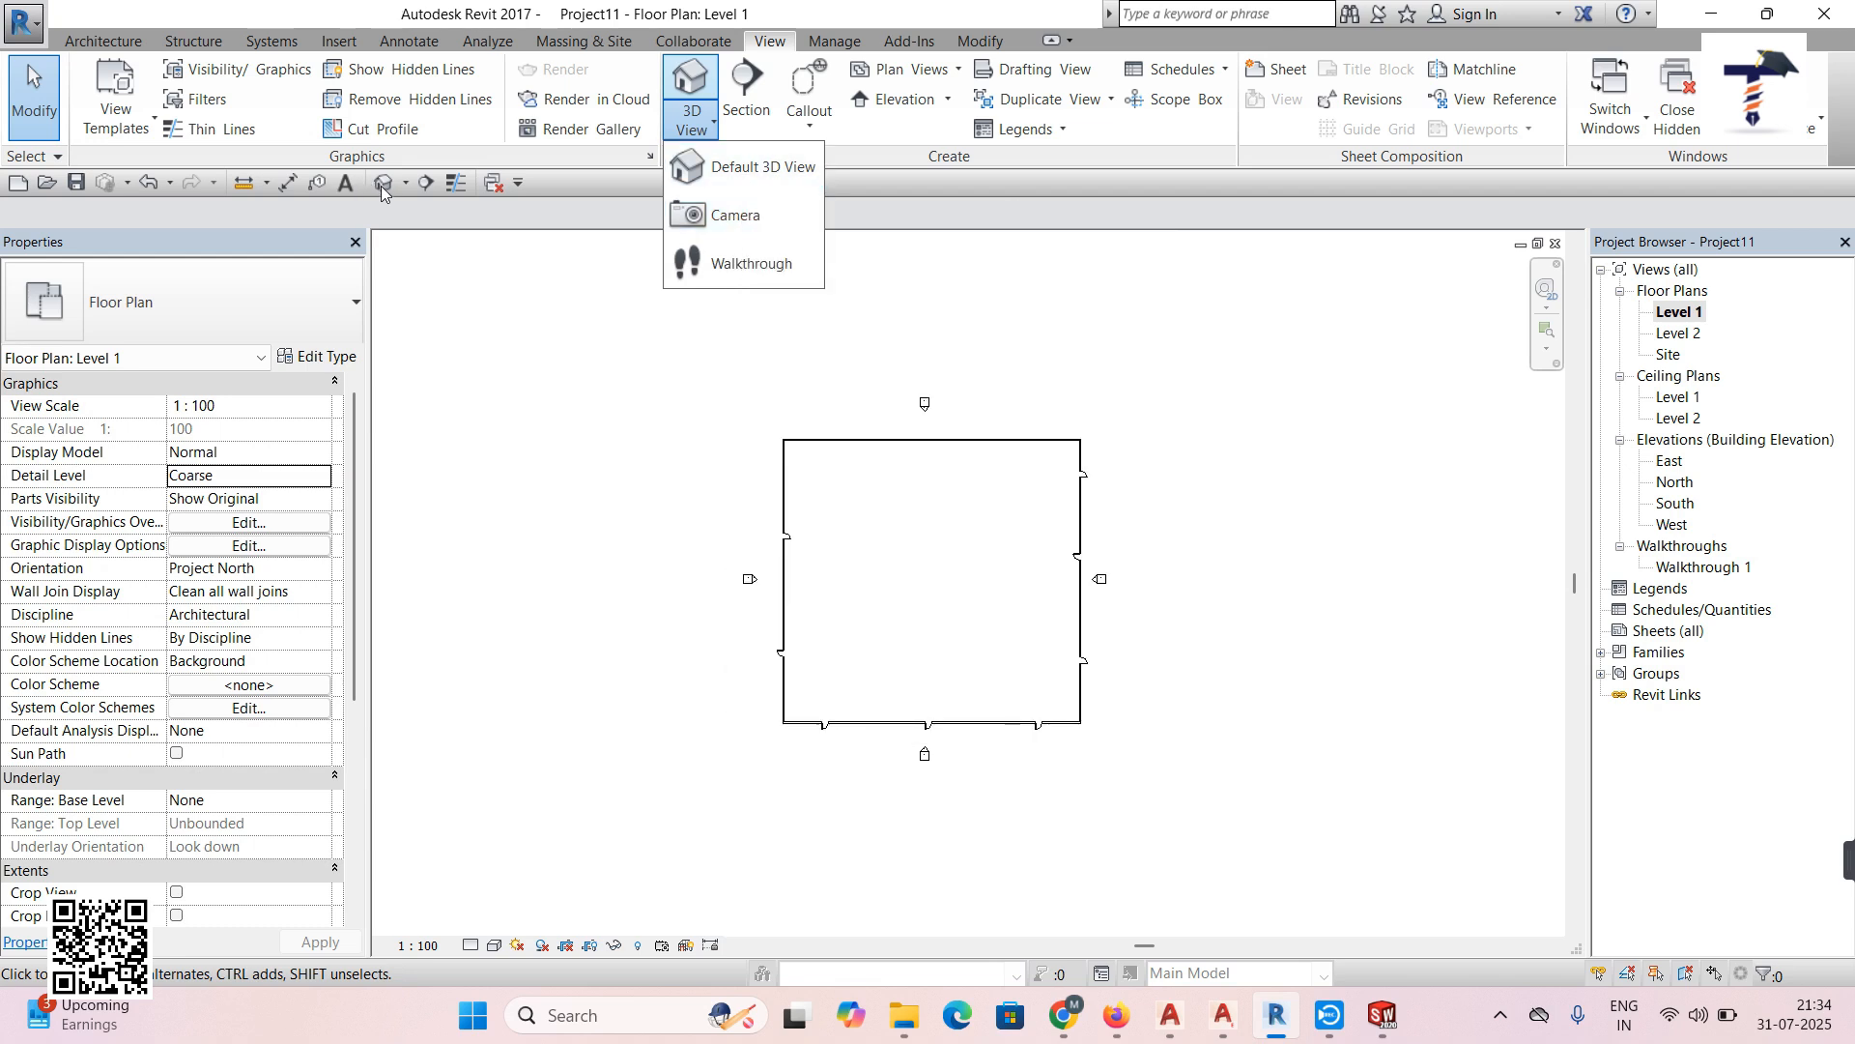
click(719, 222)
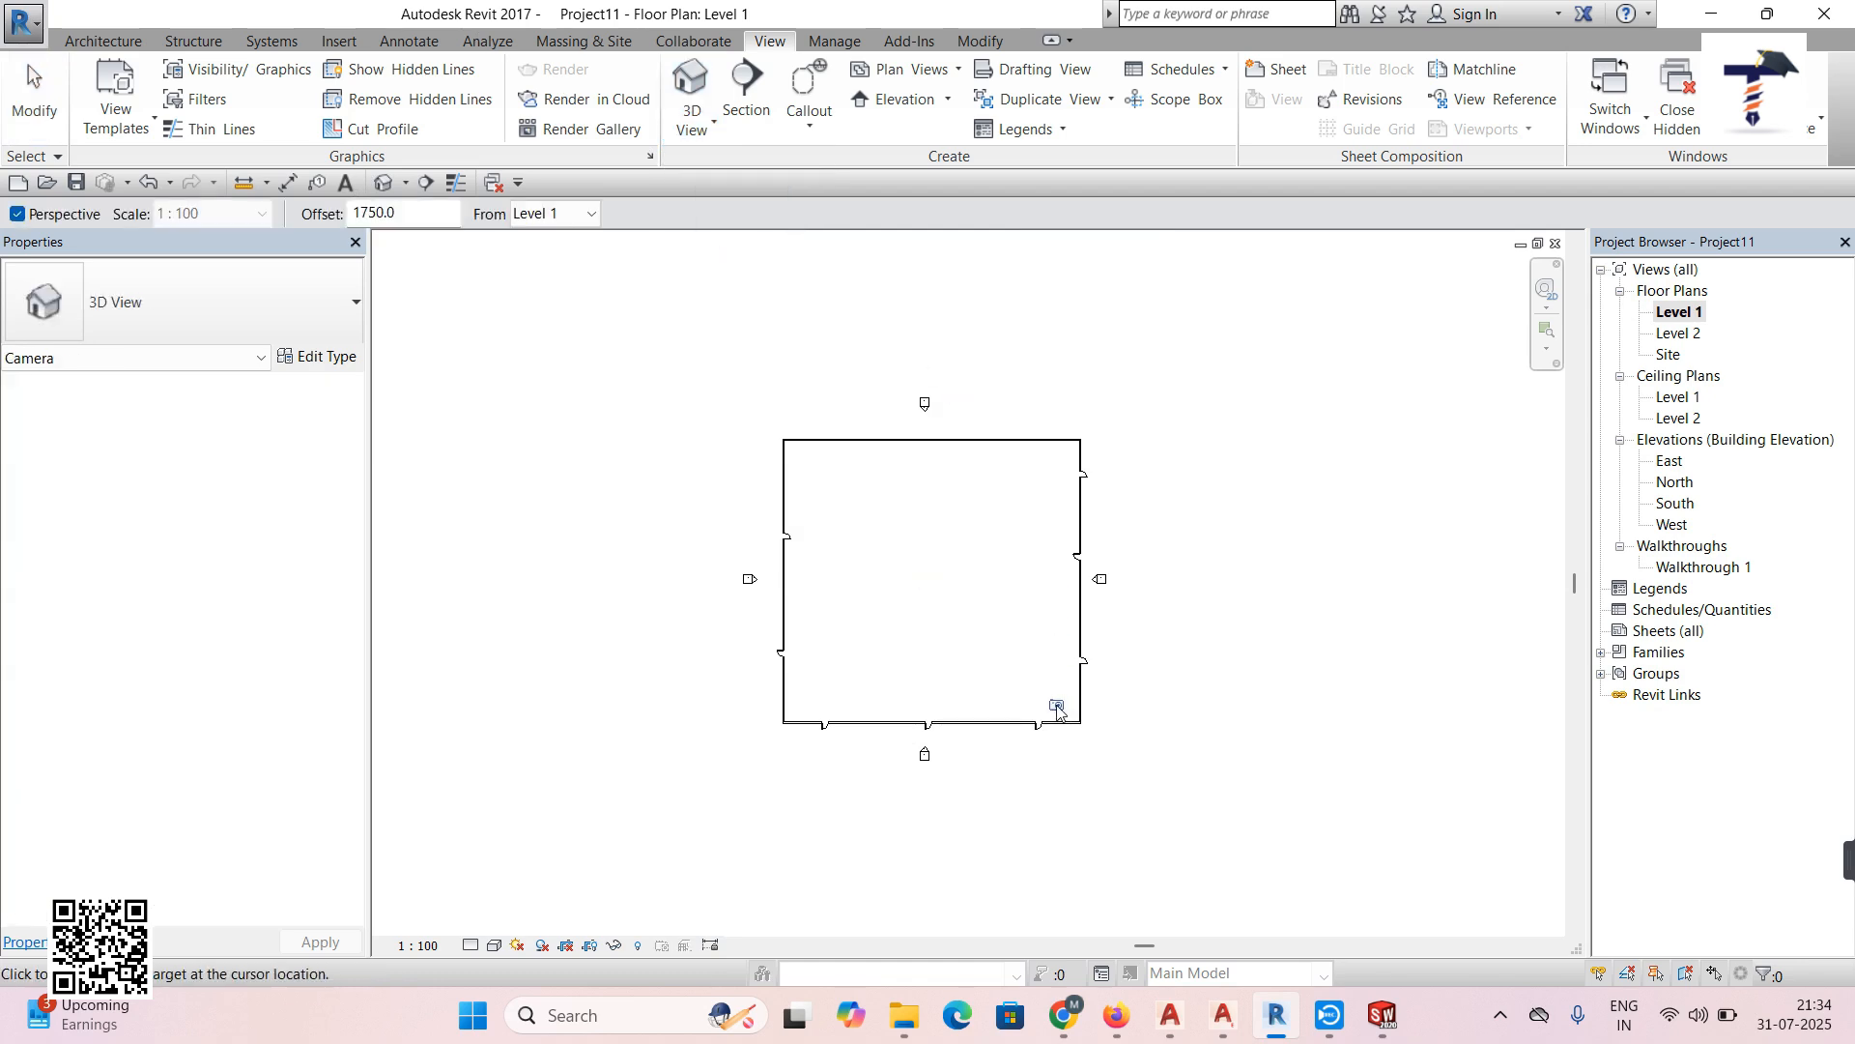
click(864, 456)
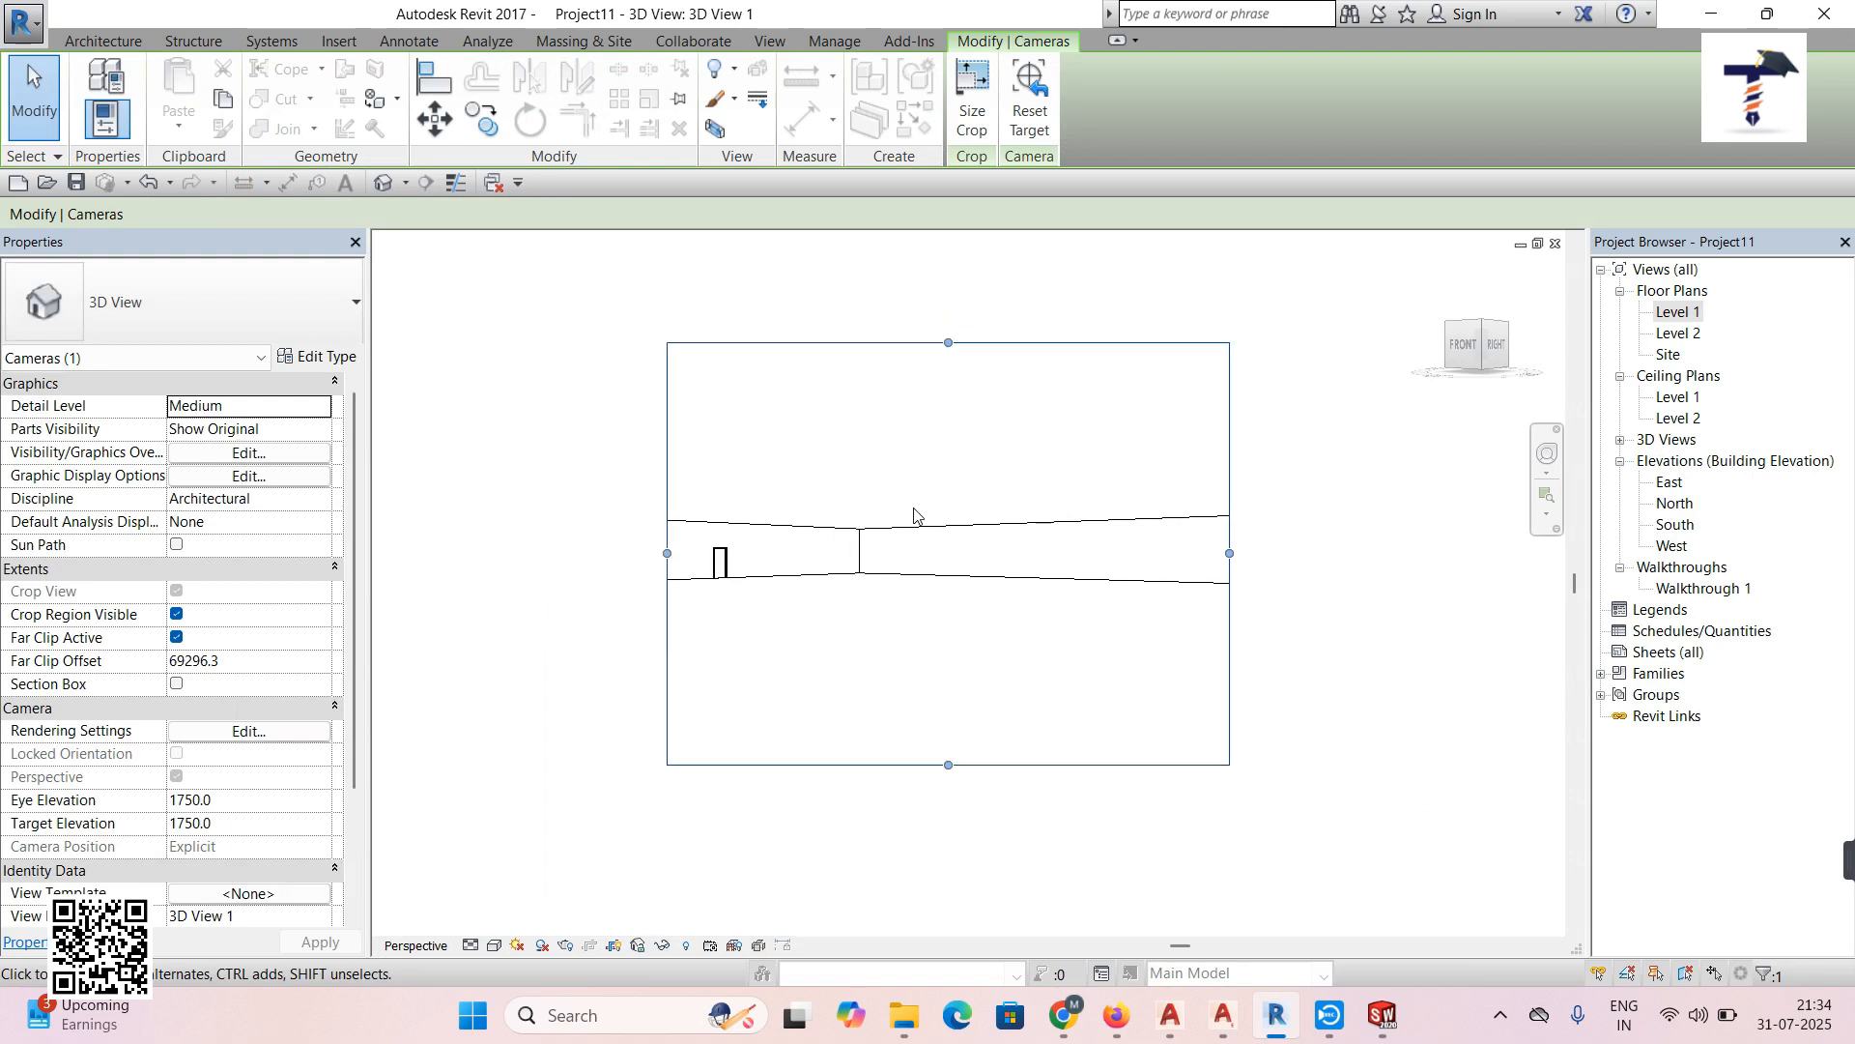
Set the interior camera view's visual style to Realistic
scroll(914, 514, down, 2)
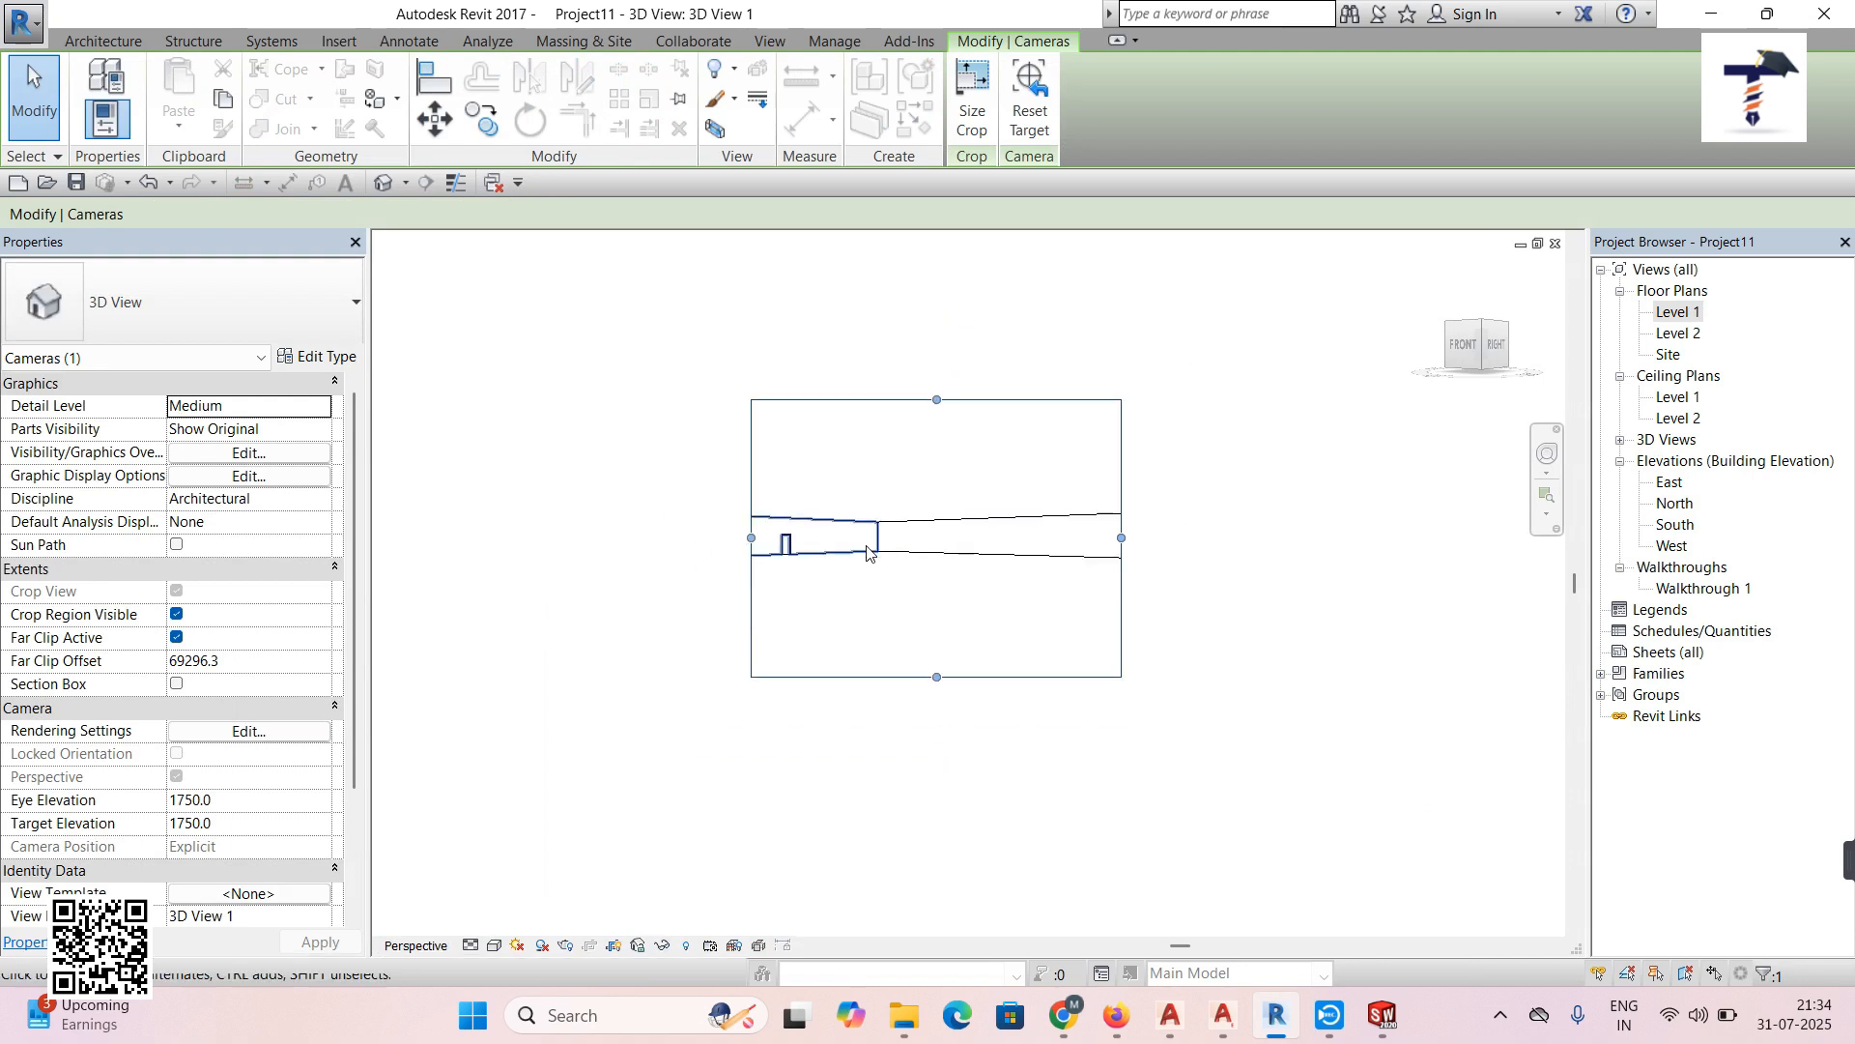
click(495, 945)
click(541, 908)
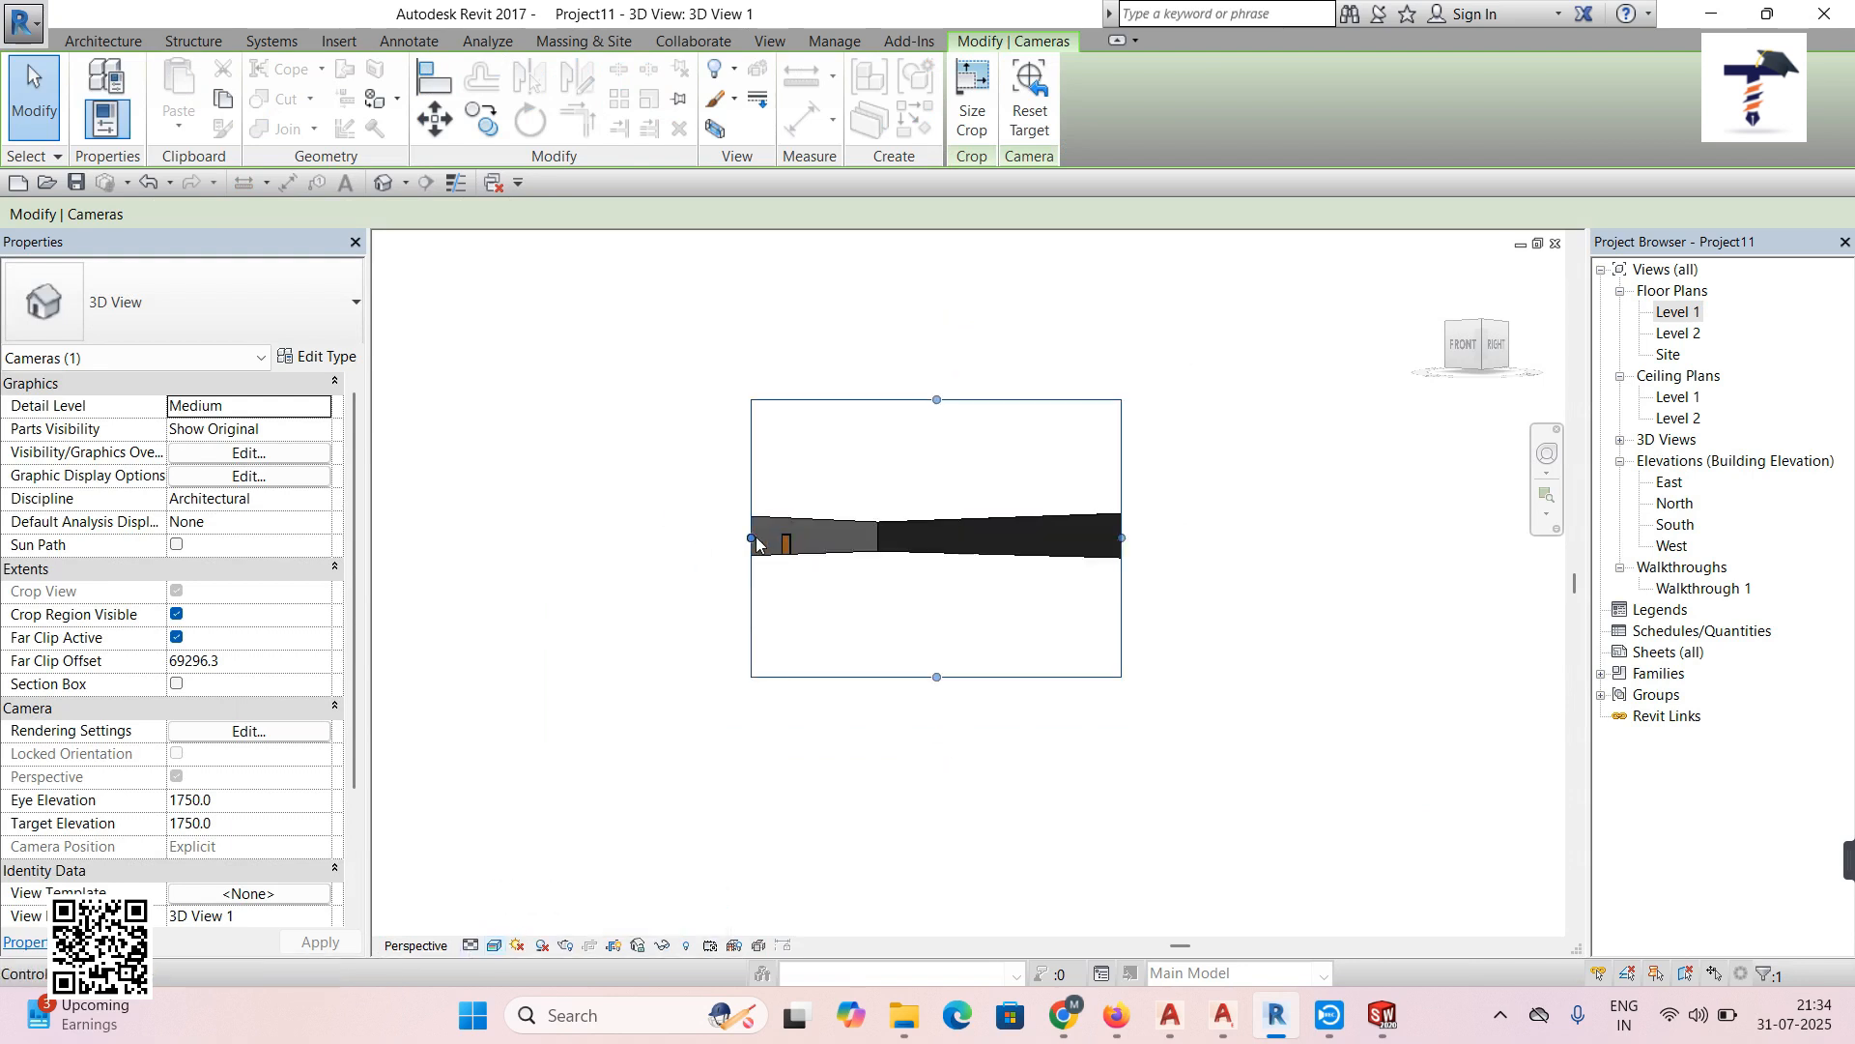
Enlarge the interior camera view's crop region on its left, bottom and right edges, and orbit the camera to look down from a higher eye point
drag(751, 538, 530, 538)
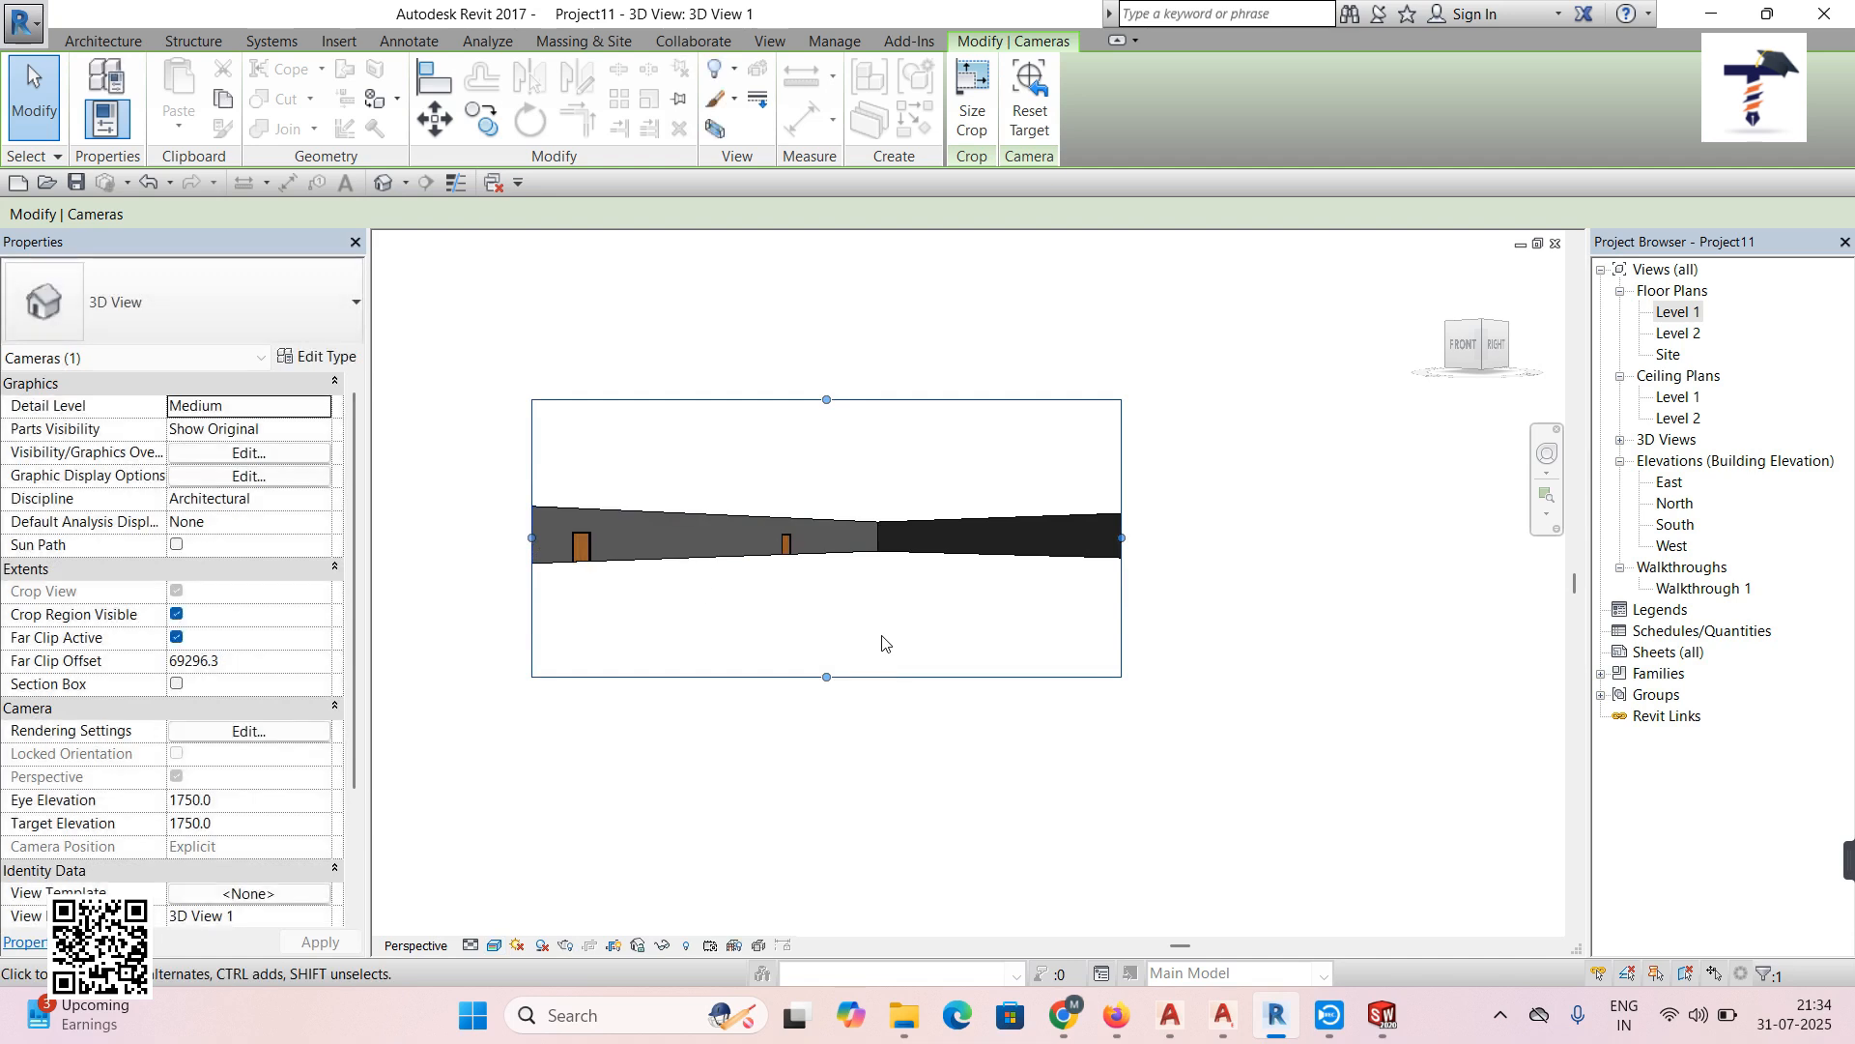
scroll(847, 677, down, 1)
drag(847, 676, 842, 763)
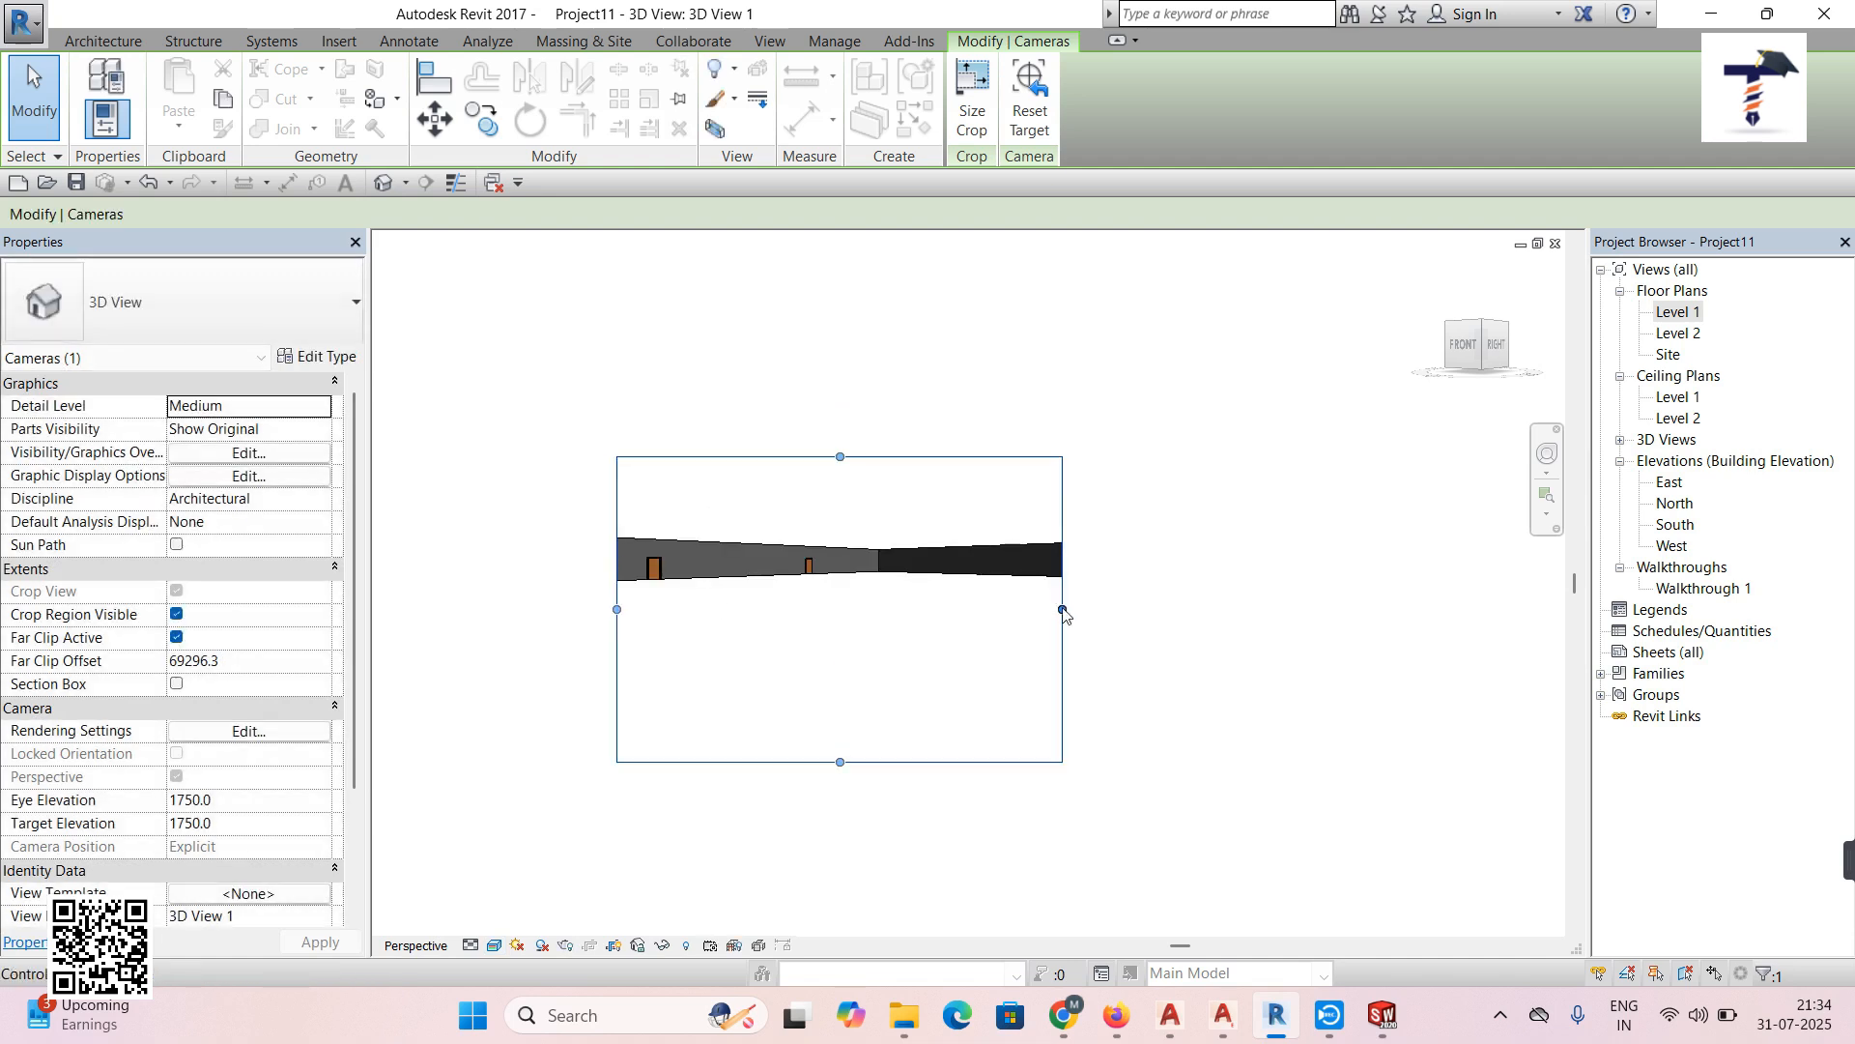
drag(1075, 596, 1218, 596)
shift+middle_drag(886, 629, 869, 696)
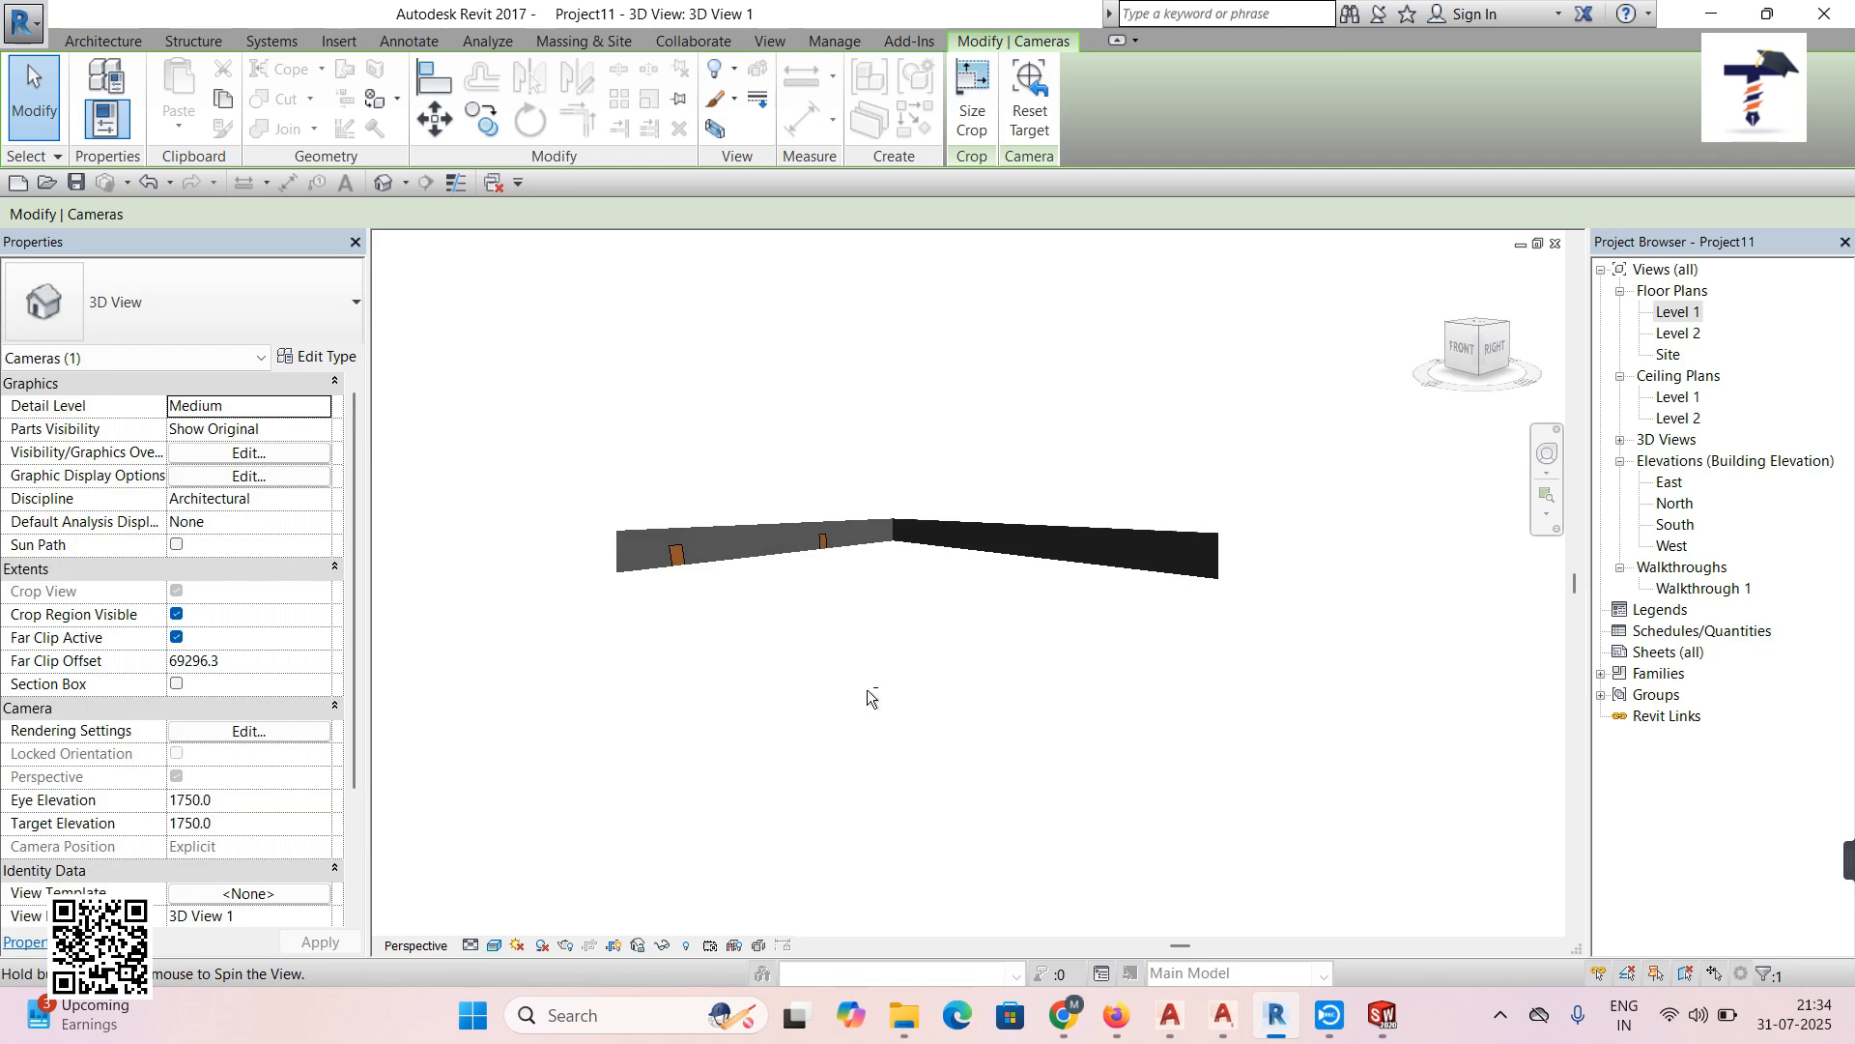
click(1066, 355)
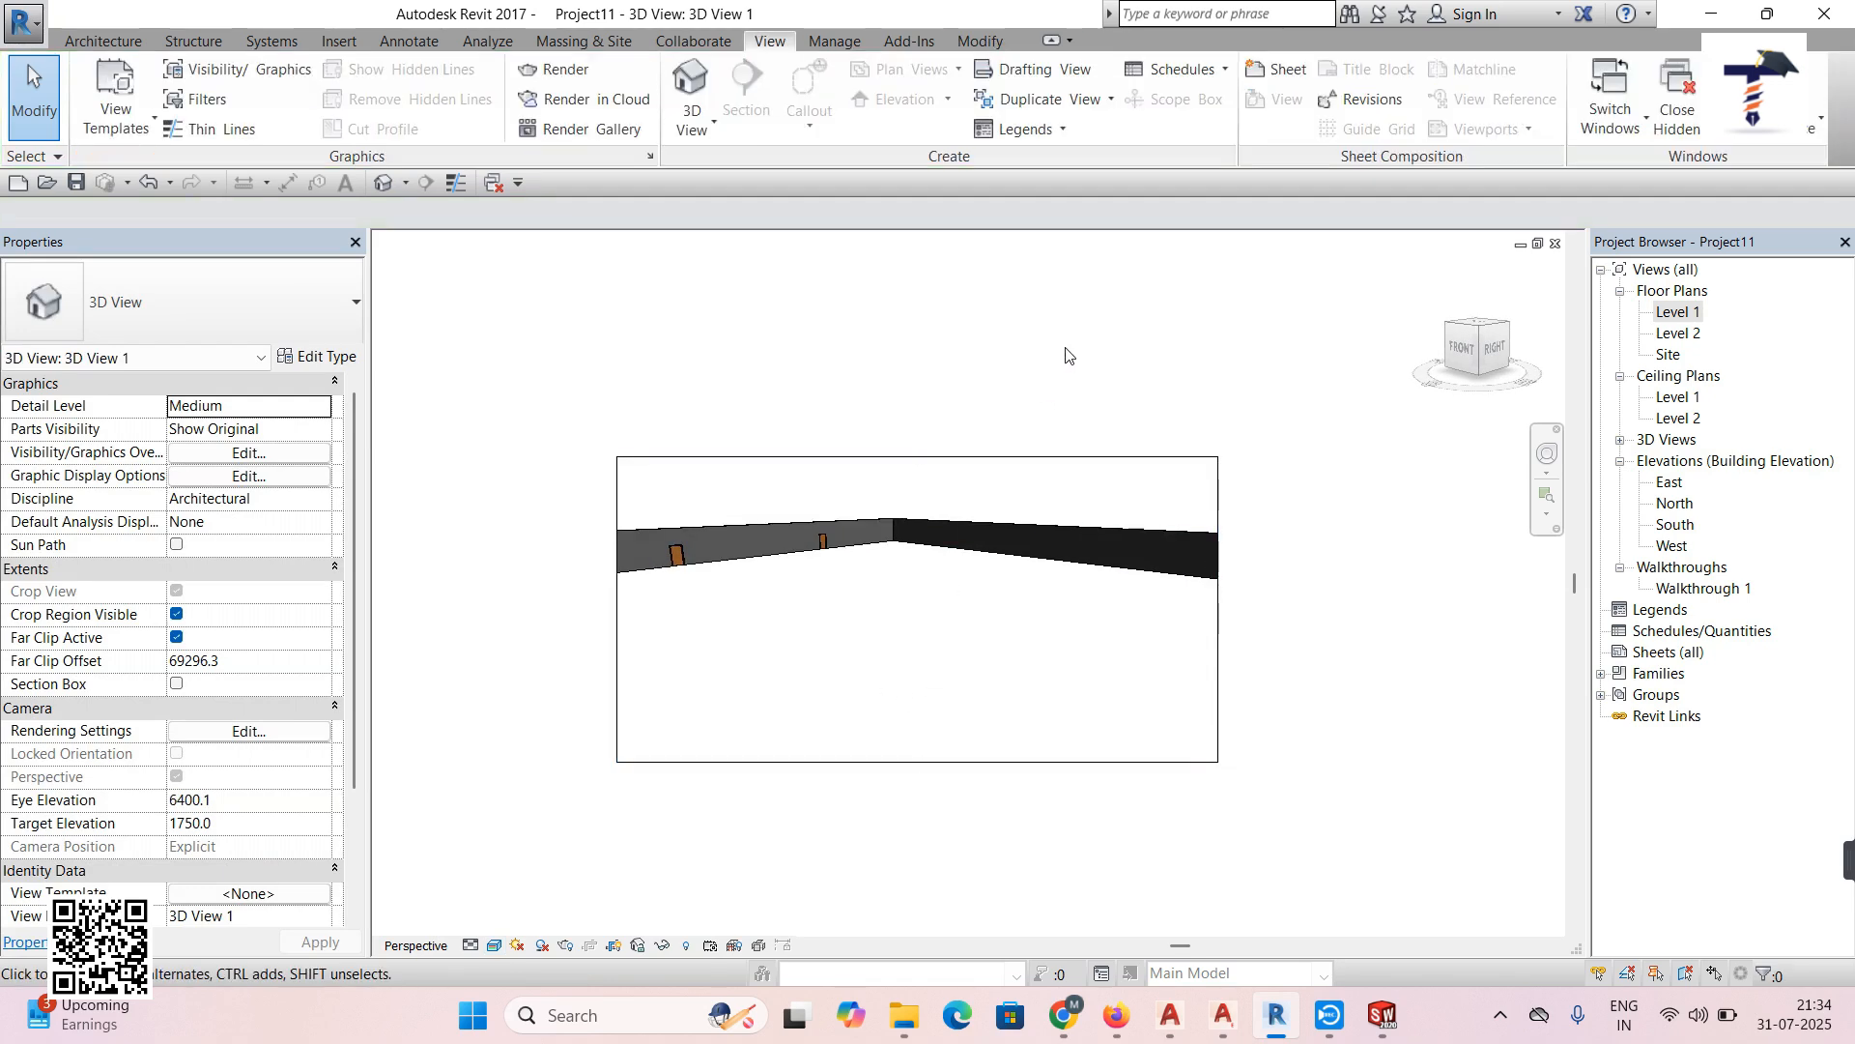
From the Level 1 floor plan, draw a horizontal building section across the southern part of the building, from beyond the west wall to beyond the east wall
click(1621, 439)
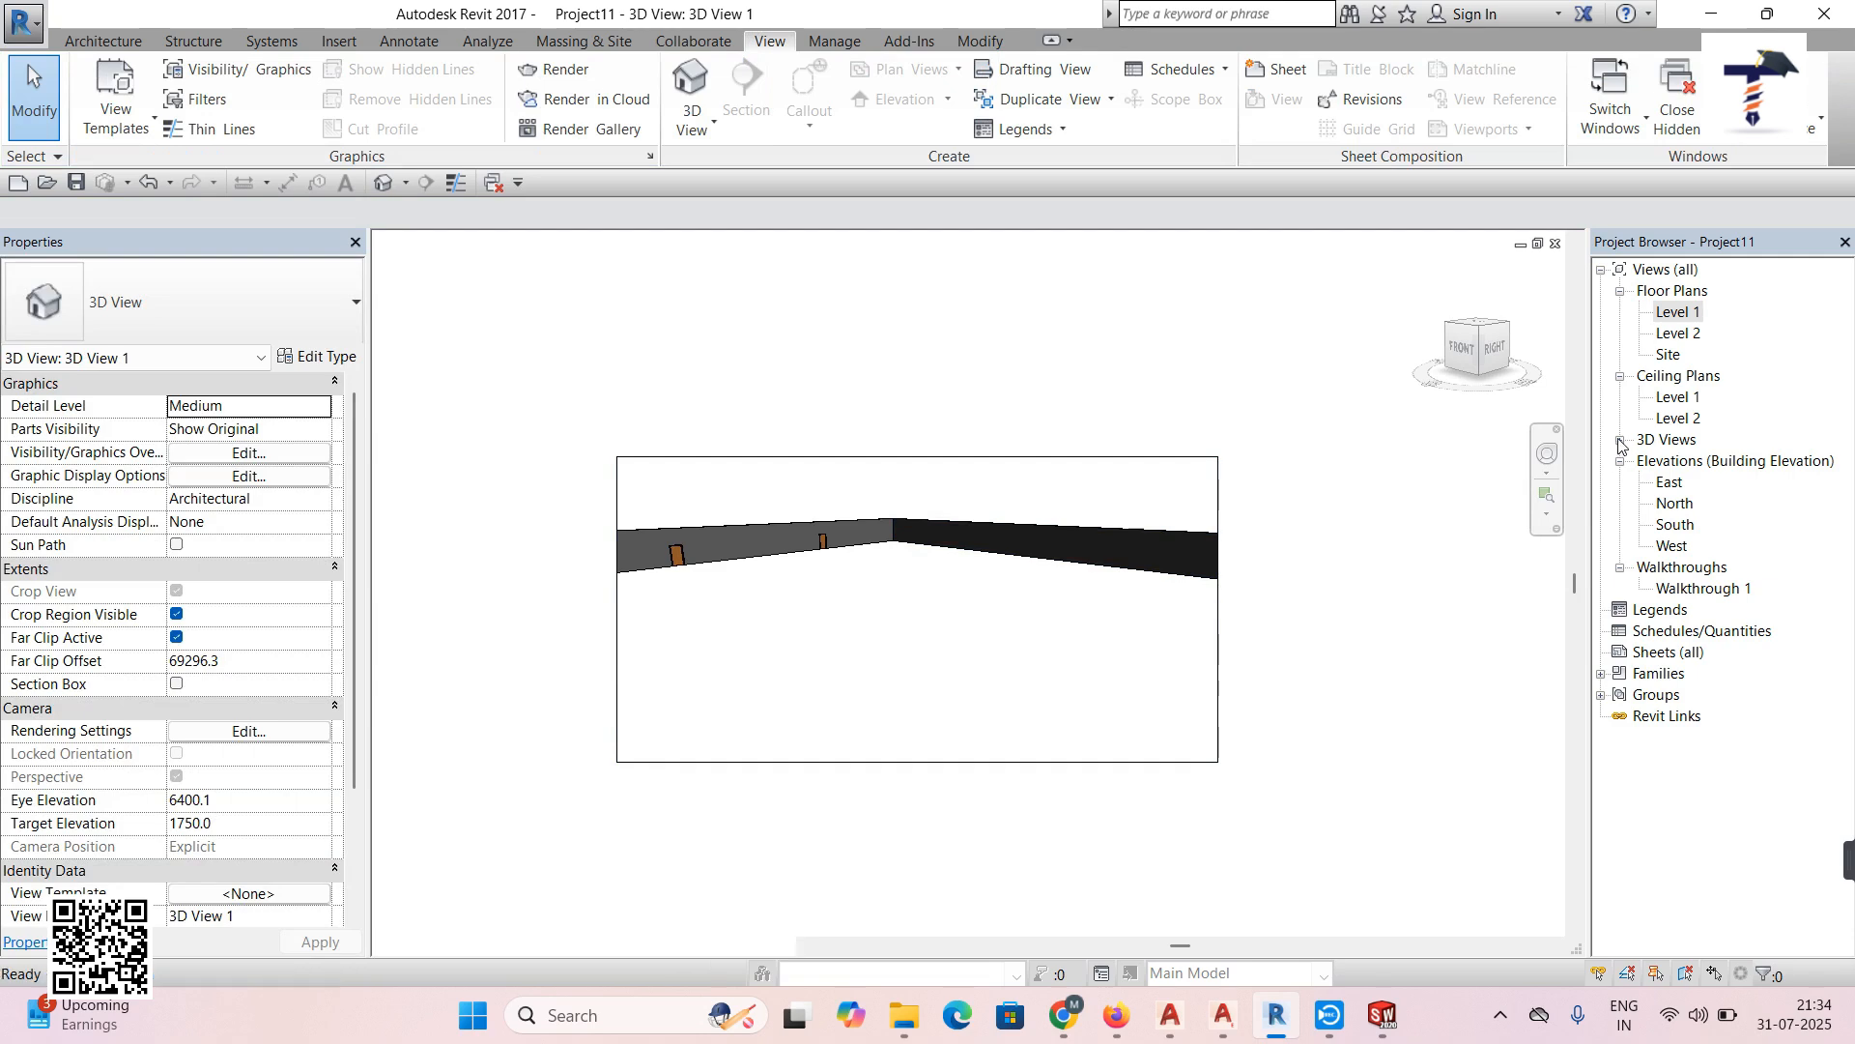
click(1317, 444)
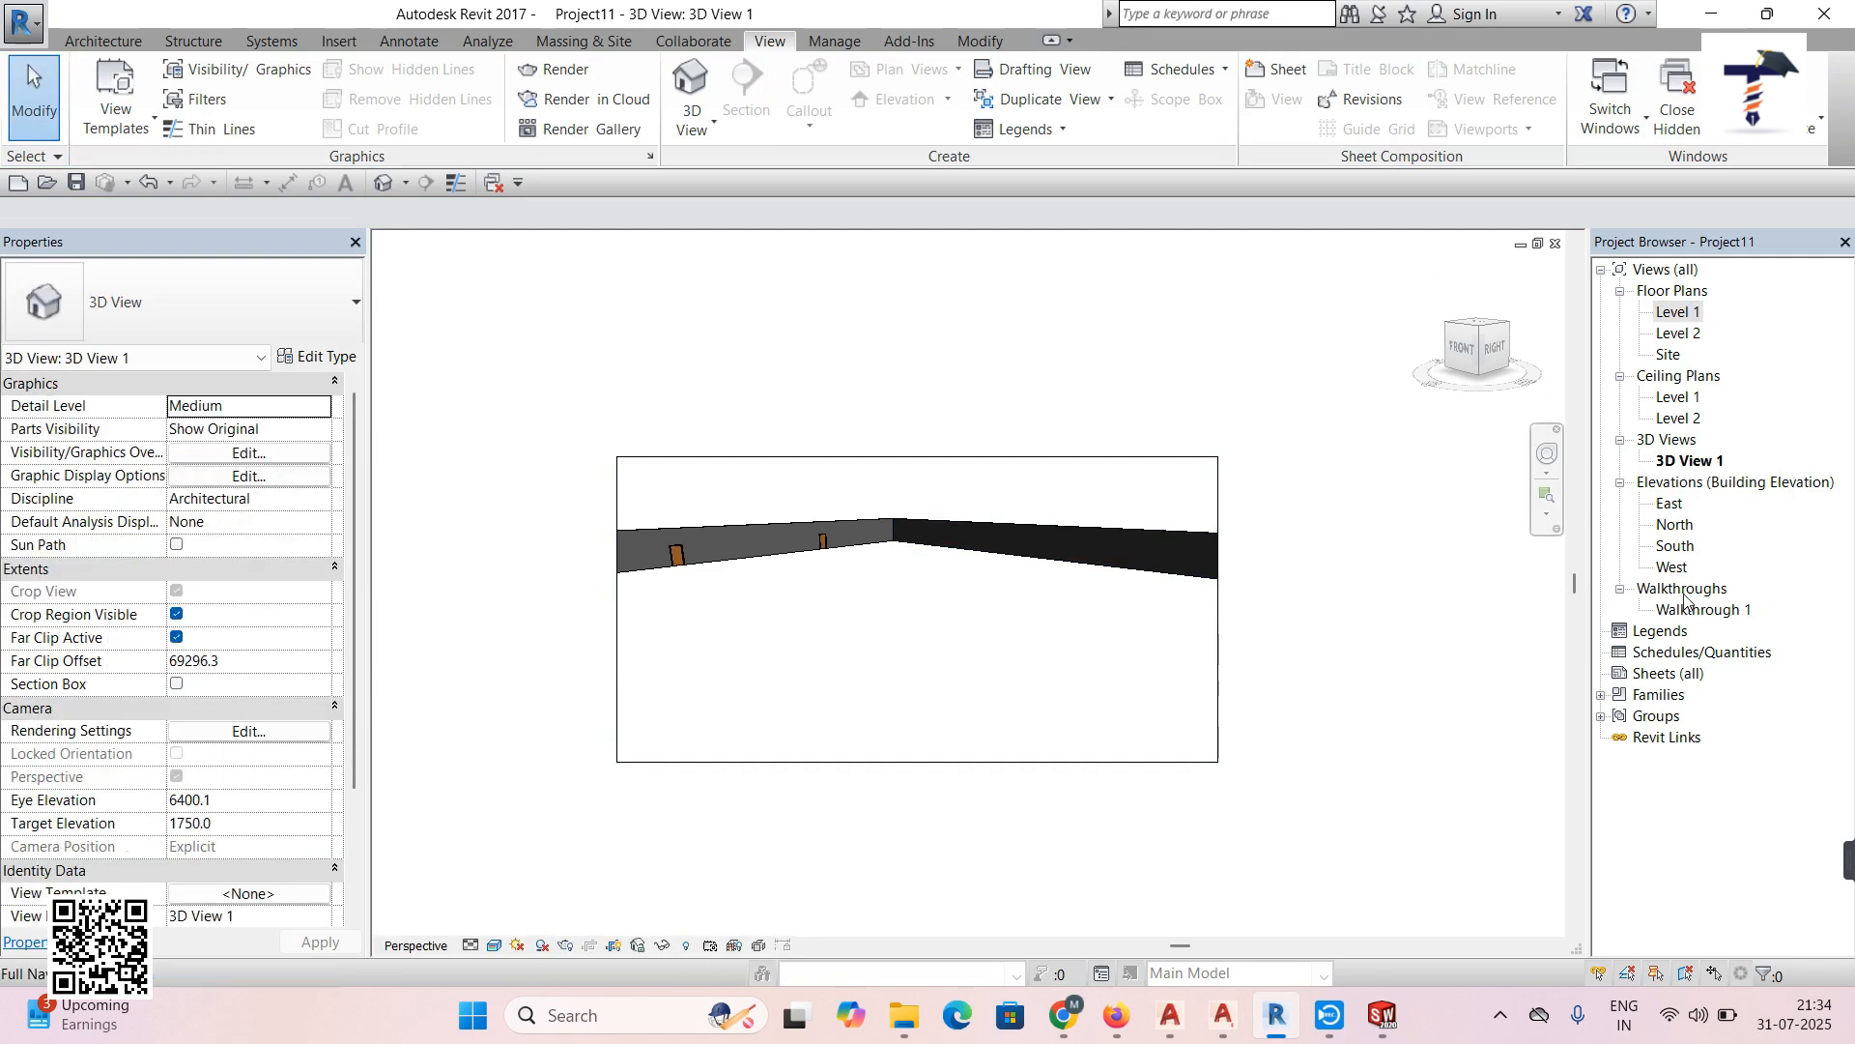
click(1682, 296)
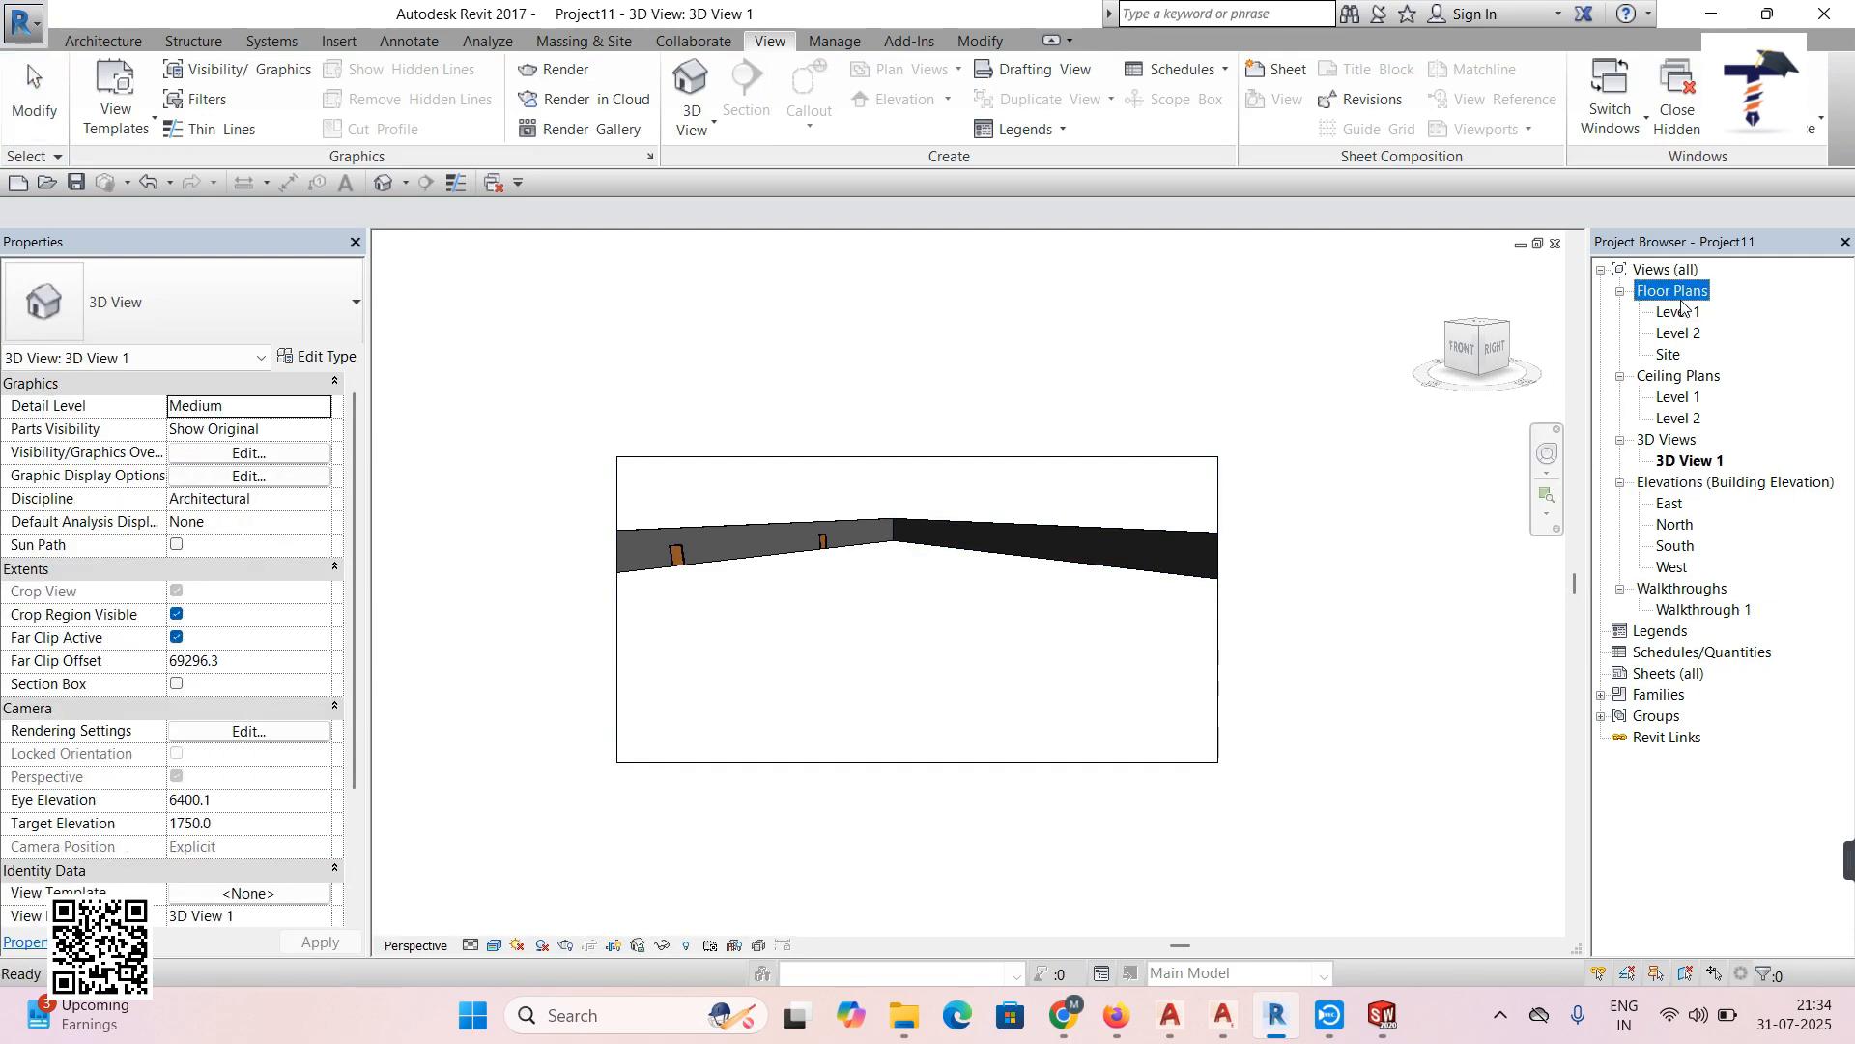
double_click(1679, 310)
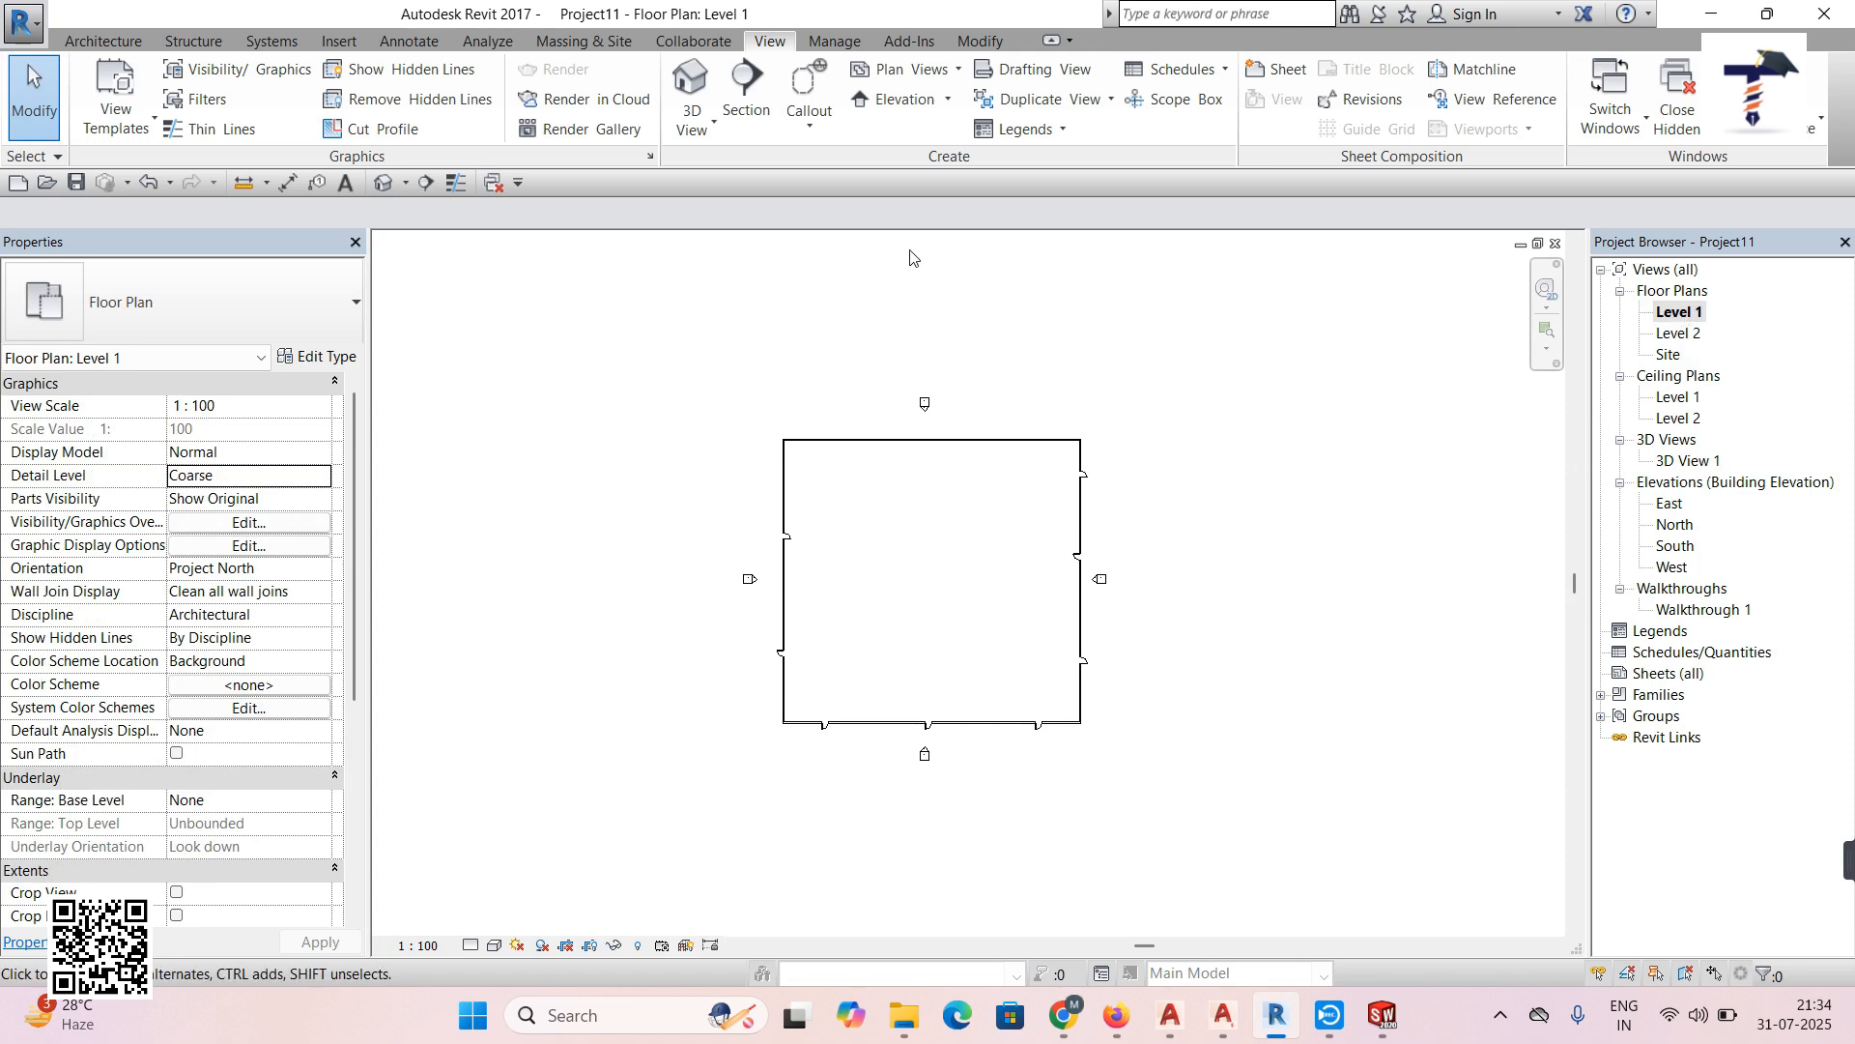
click(757, 119)
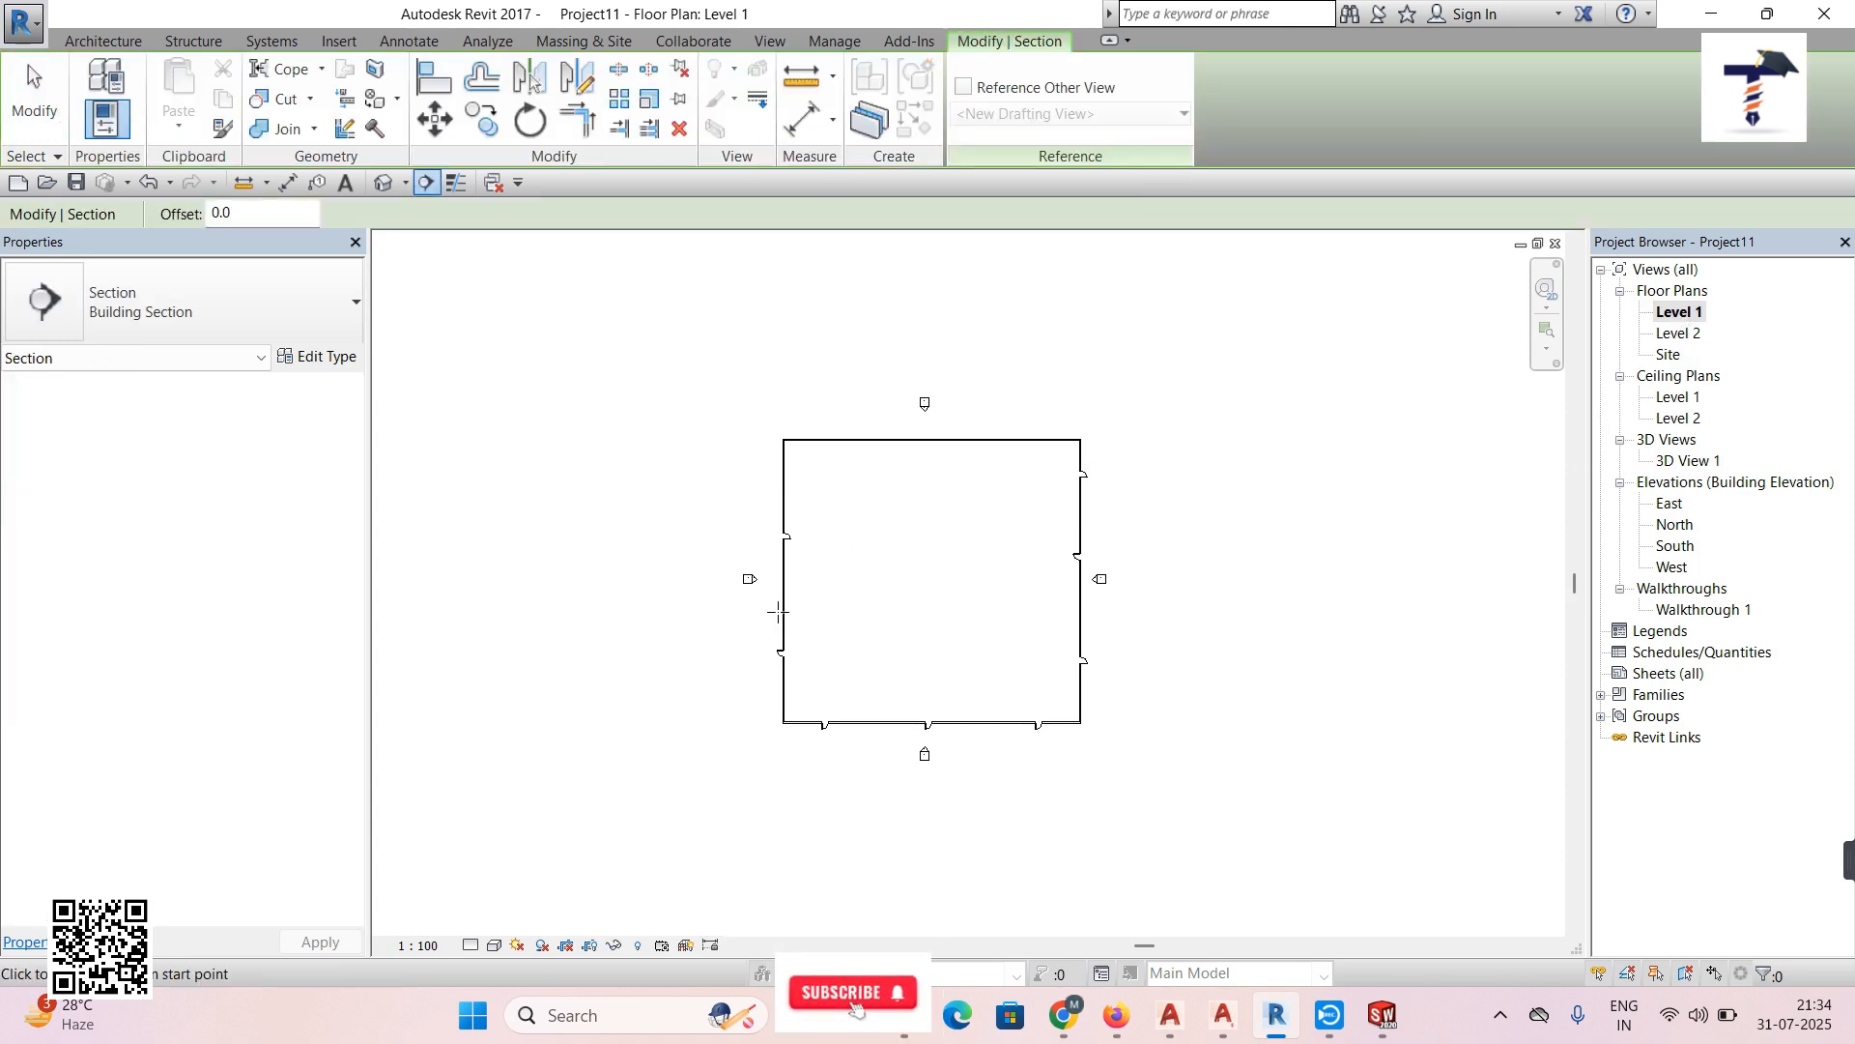
click(736, 631)
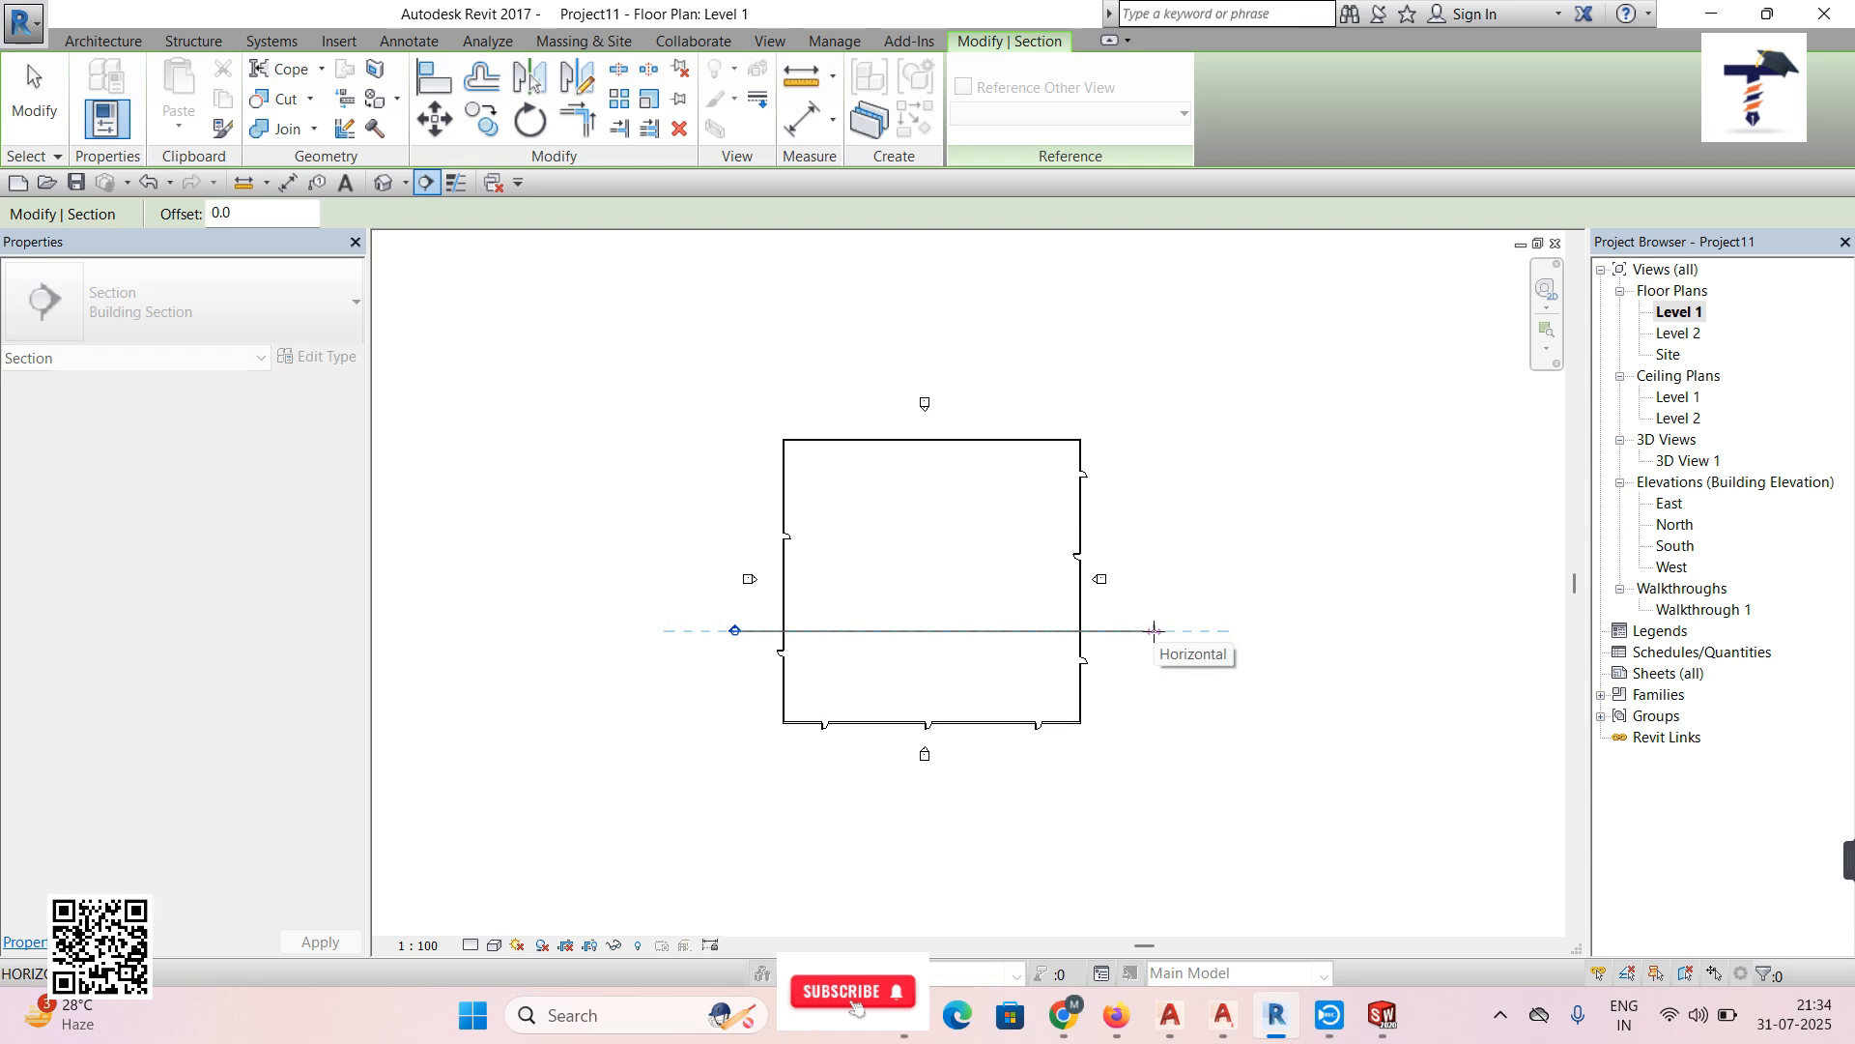
click(1154, 631)
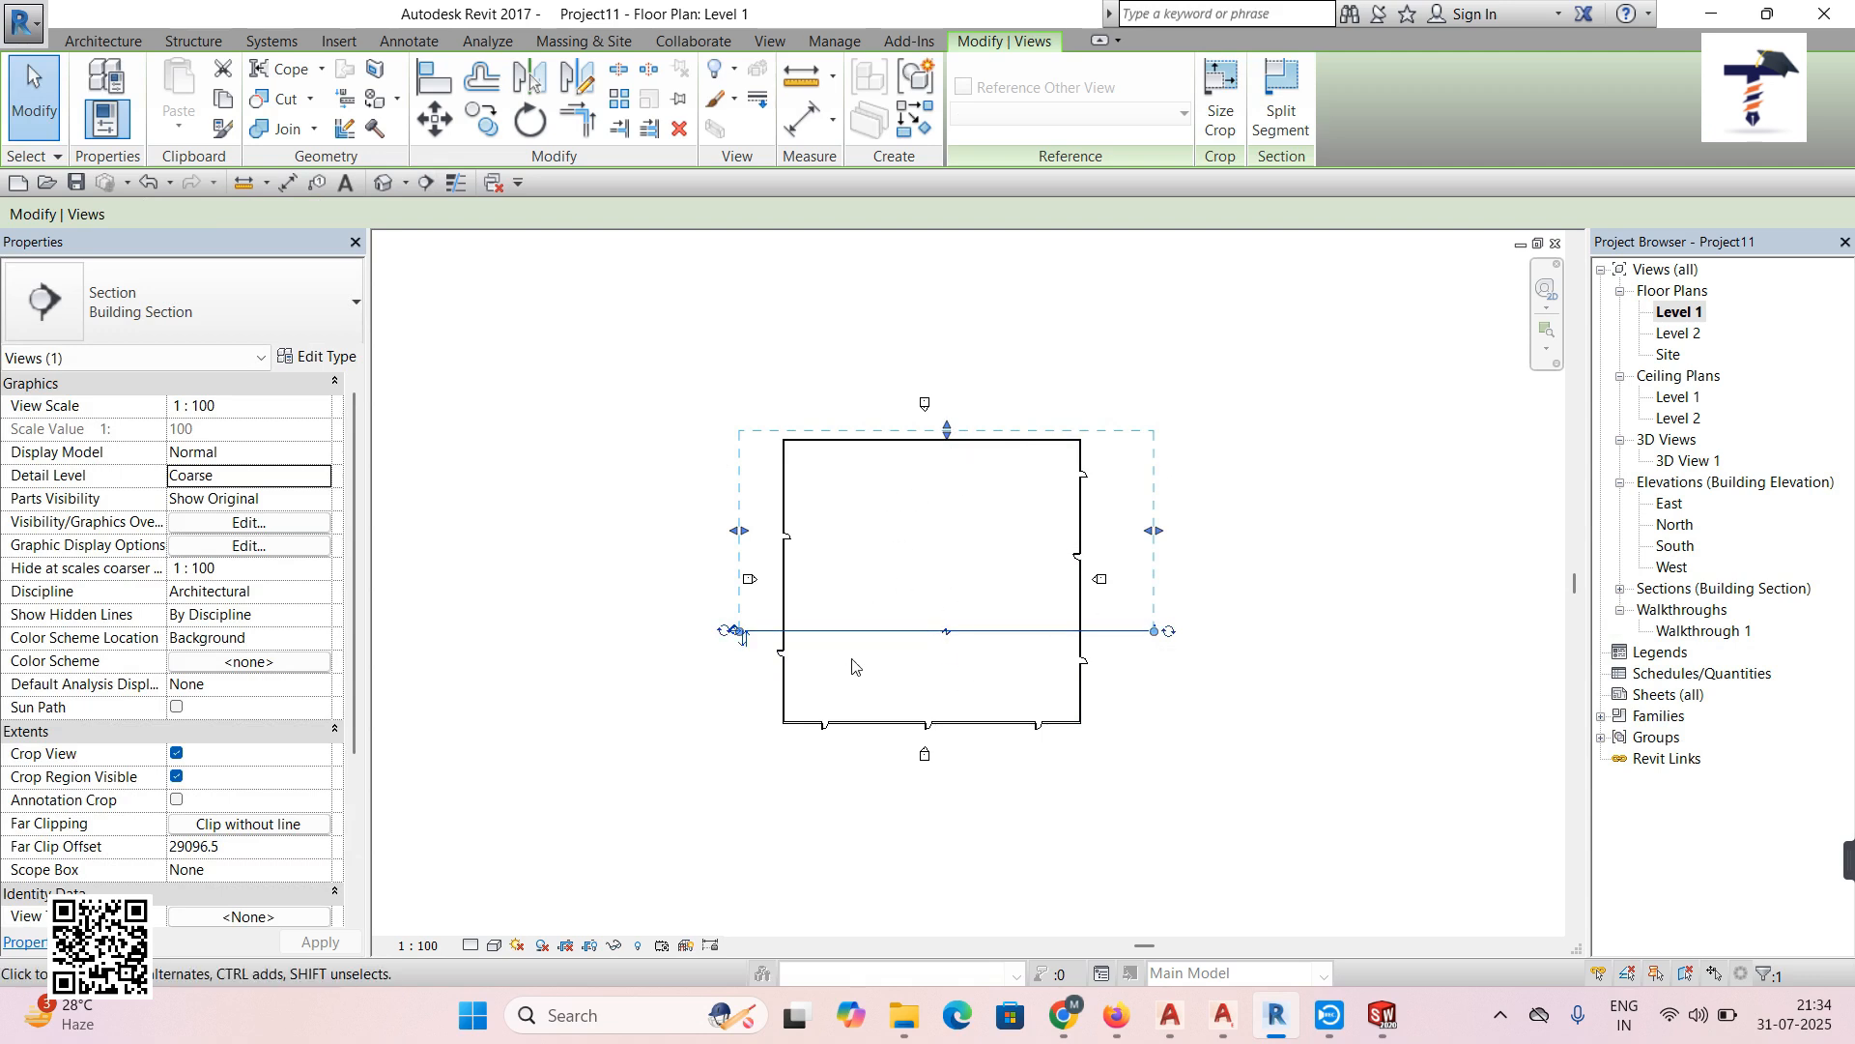
Turn off Crop Region Visible for the building section while keeping Crop View enabled
click(176, 752)
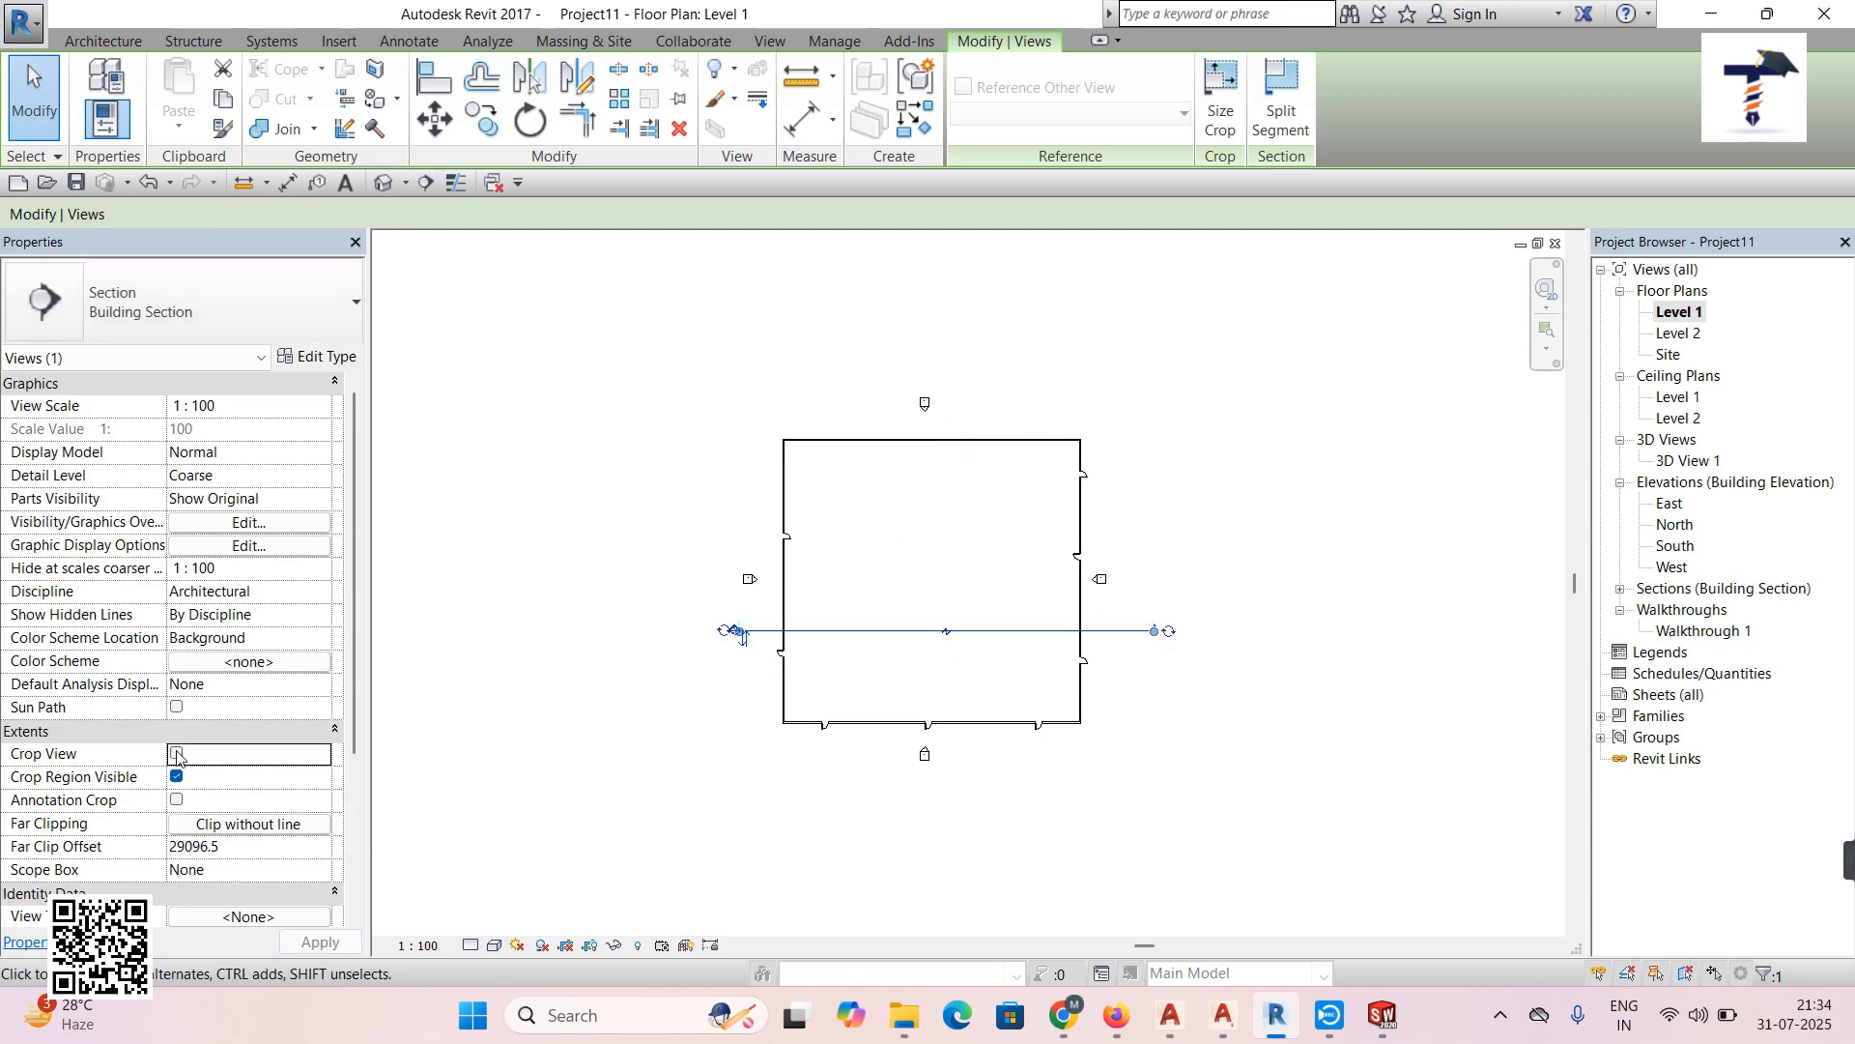
click(176, 752)
click(175, 777)
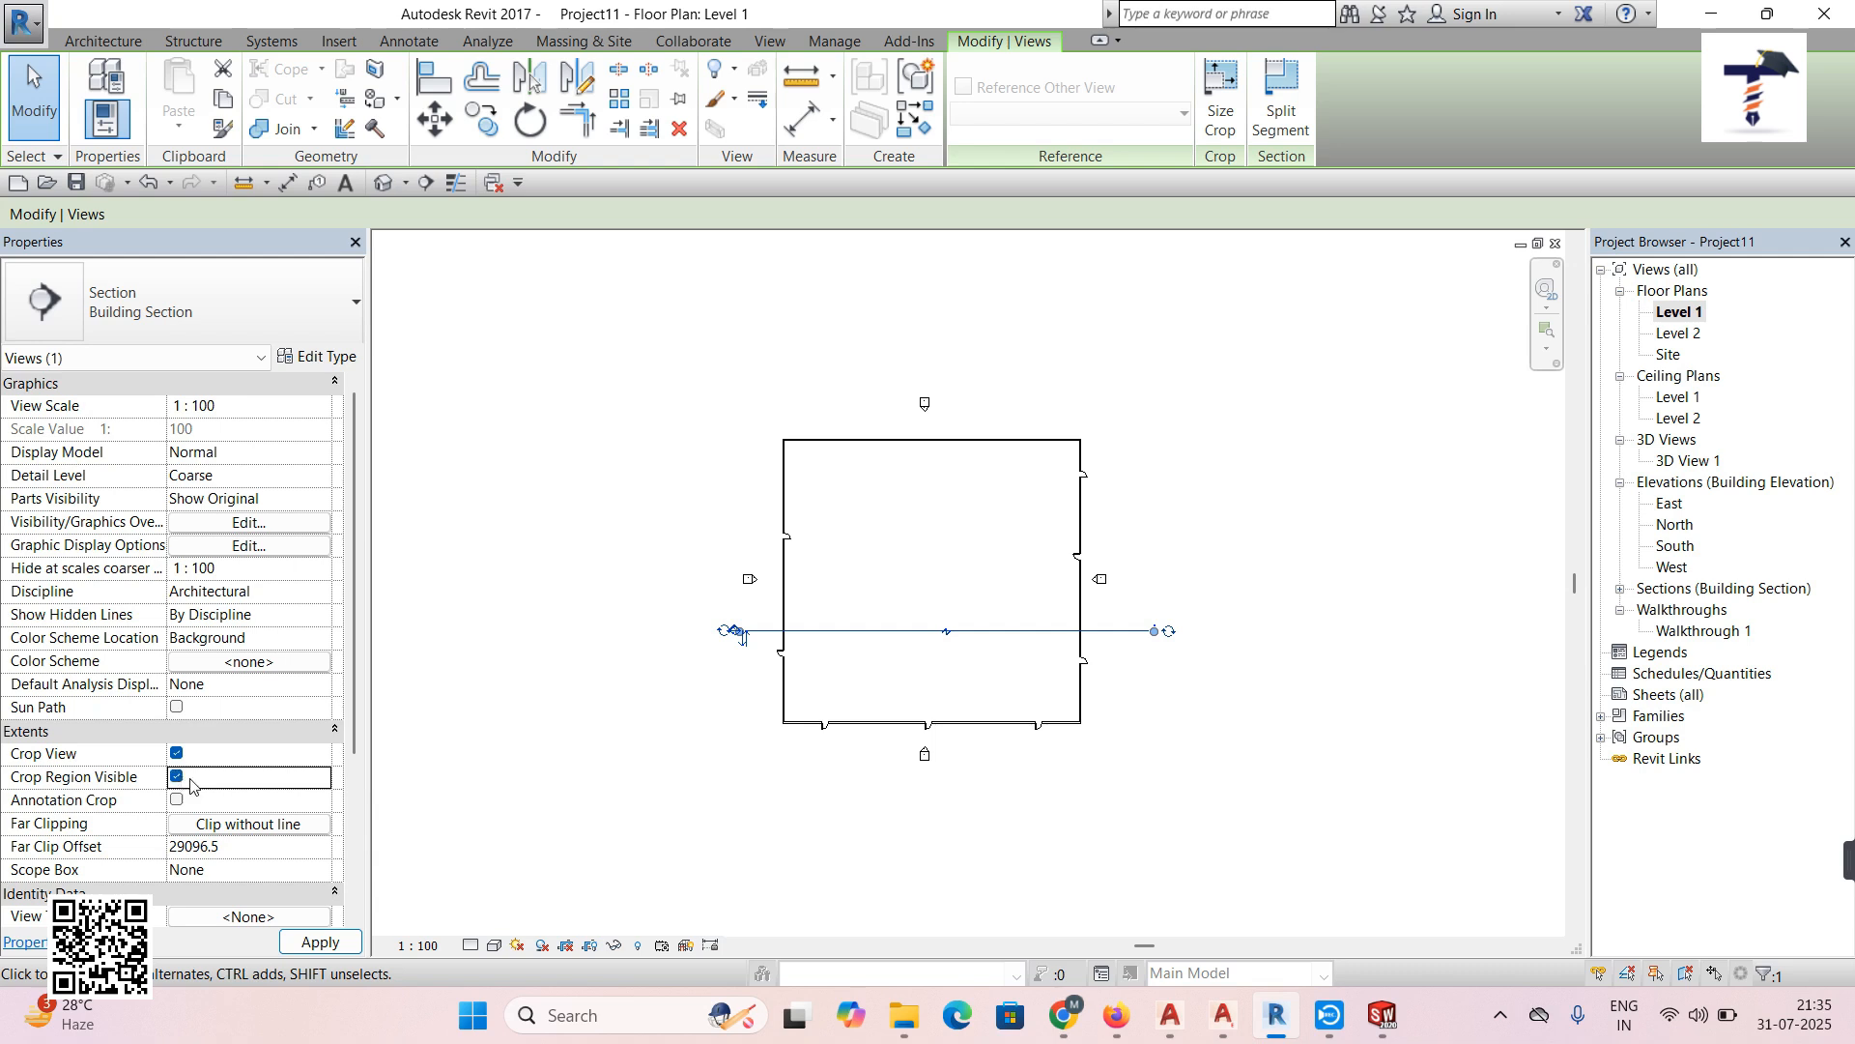
click(320, 942)
click(177, 778)
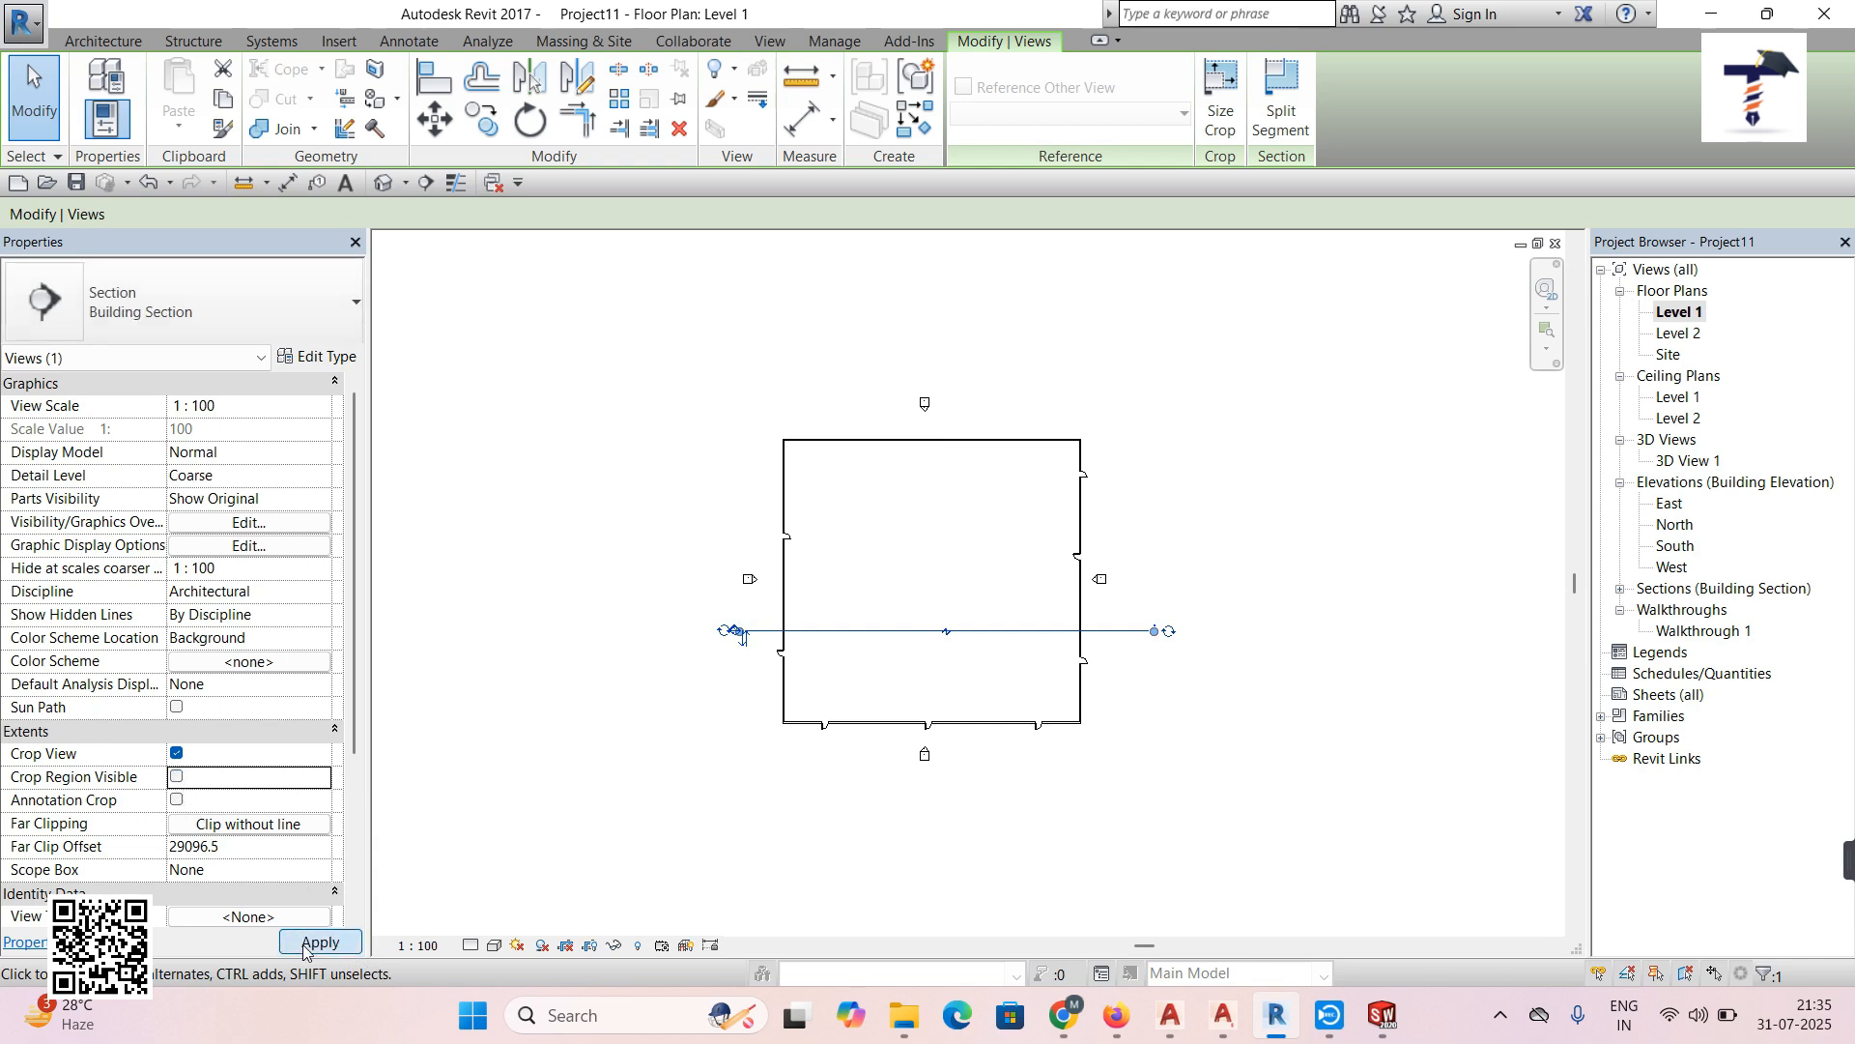
click(308, 943)
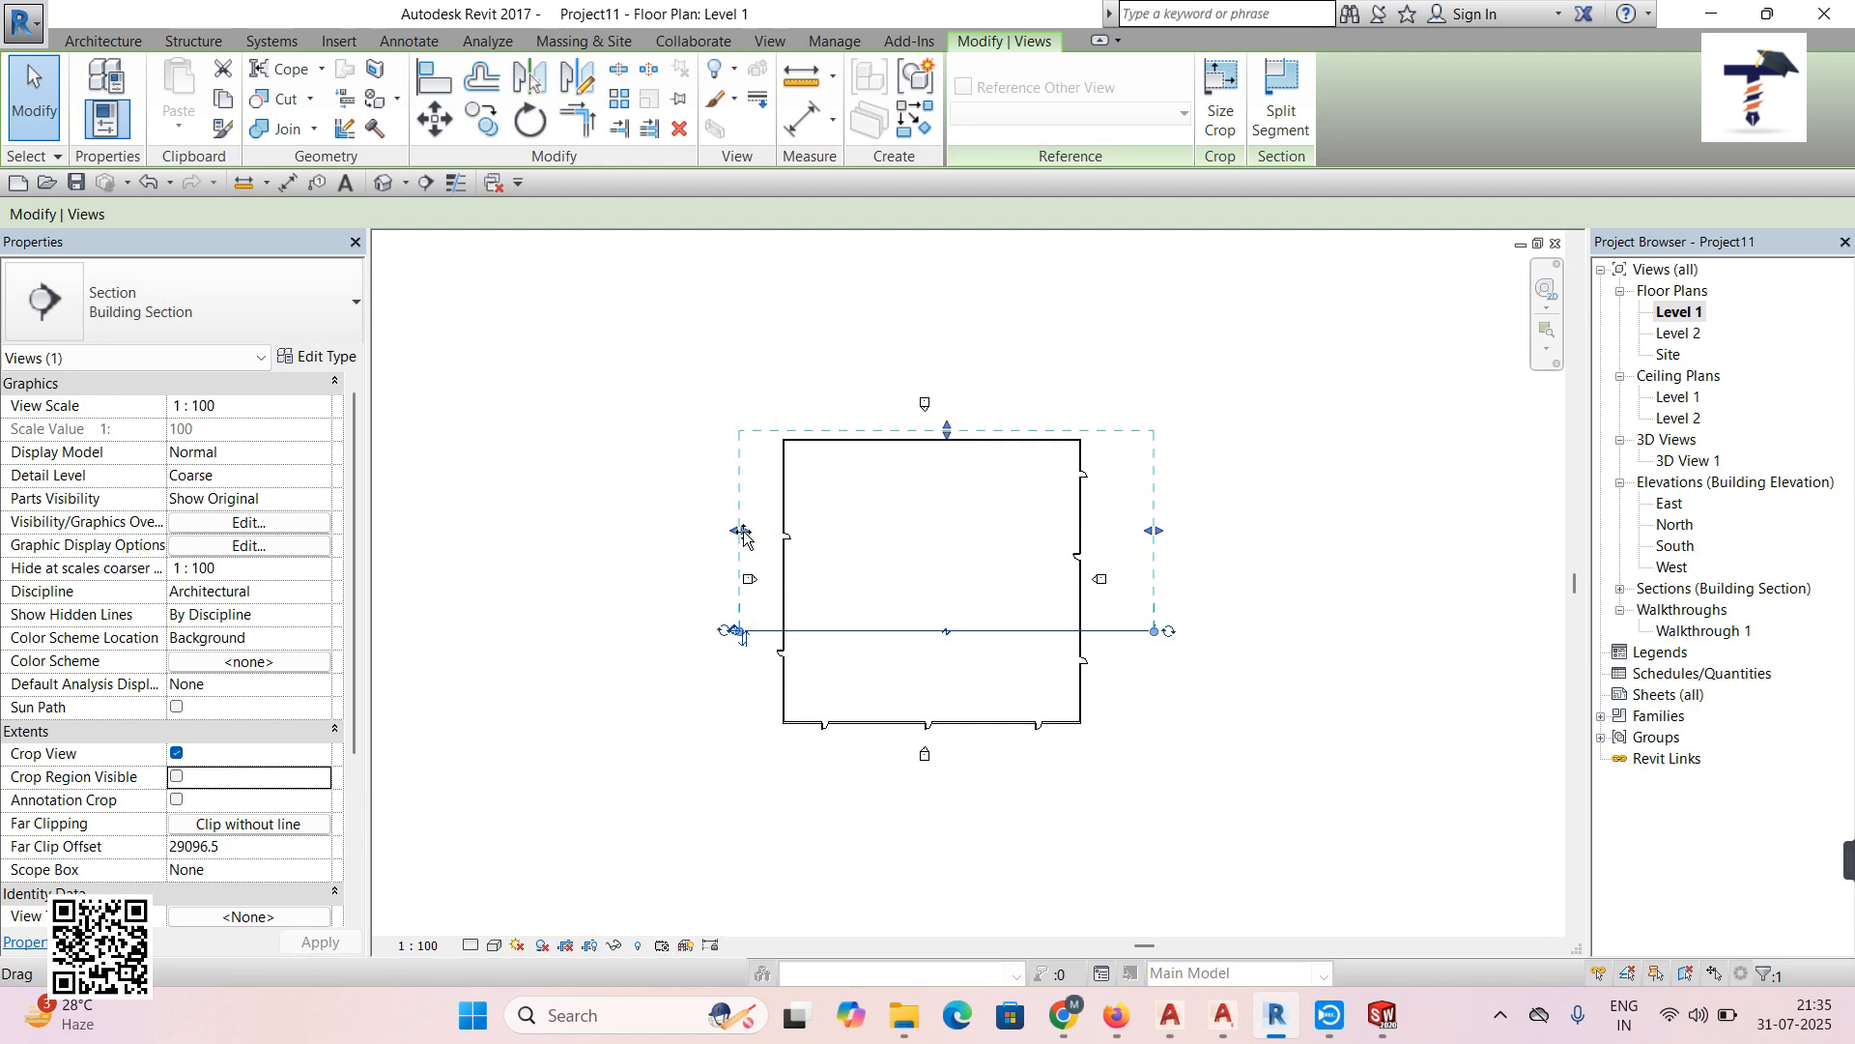
Pull the section's west crop boundary inside the building's west wall and open the Section 1 view
drag(739, 530, 845, 537)
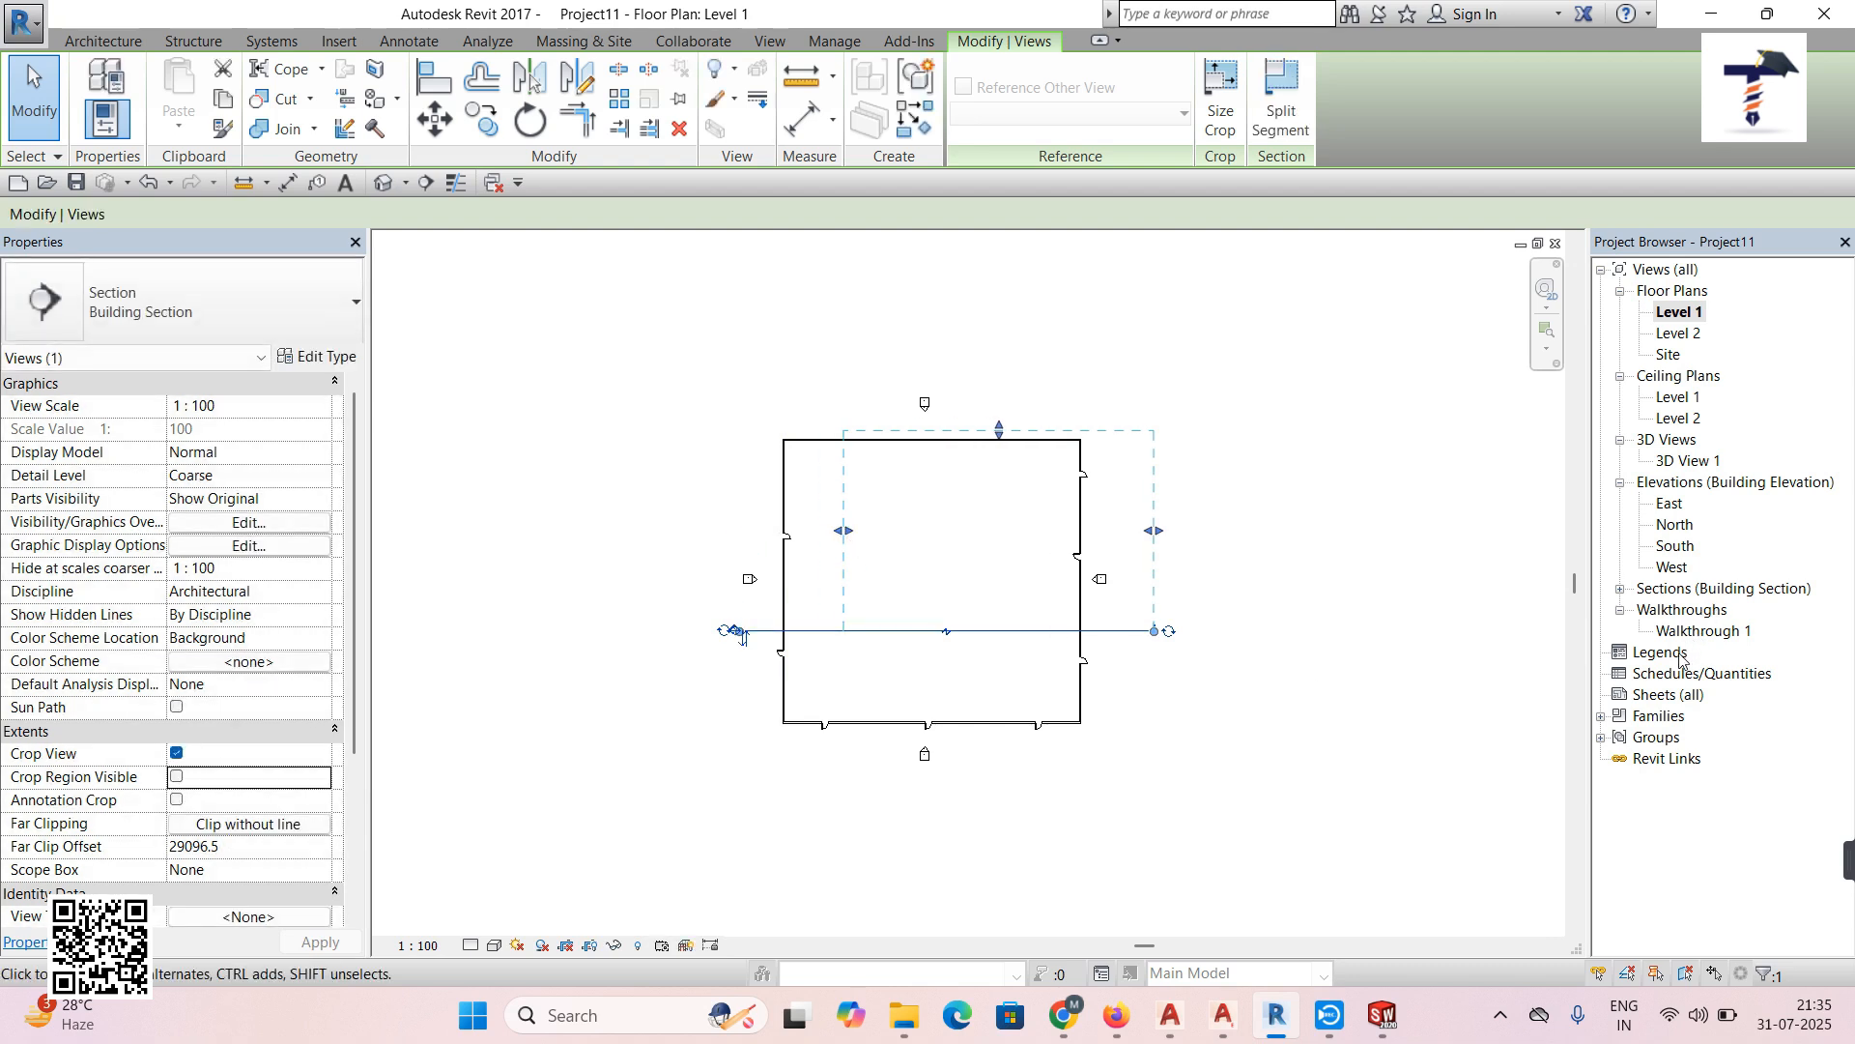
click(1621, 589)
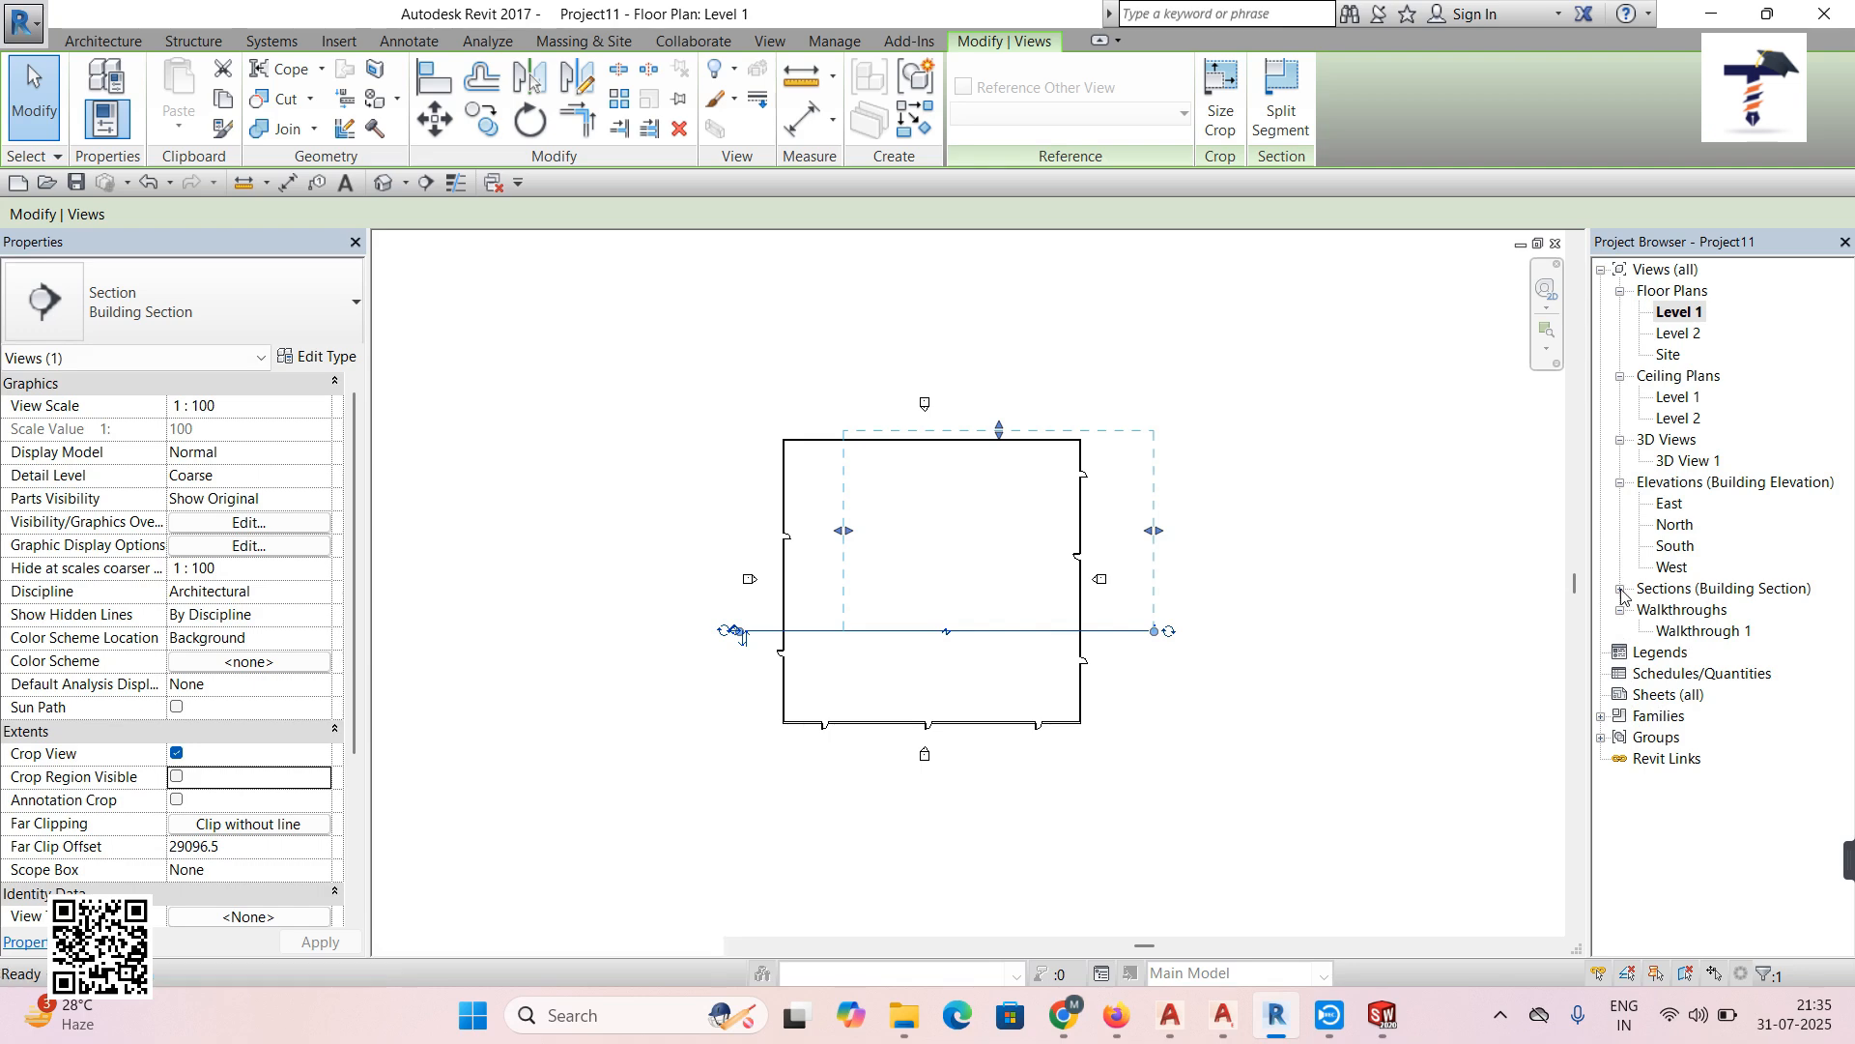
click(1686, 610)
double_click(1687, 610)
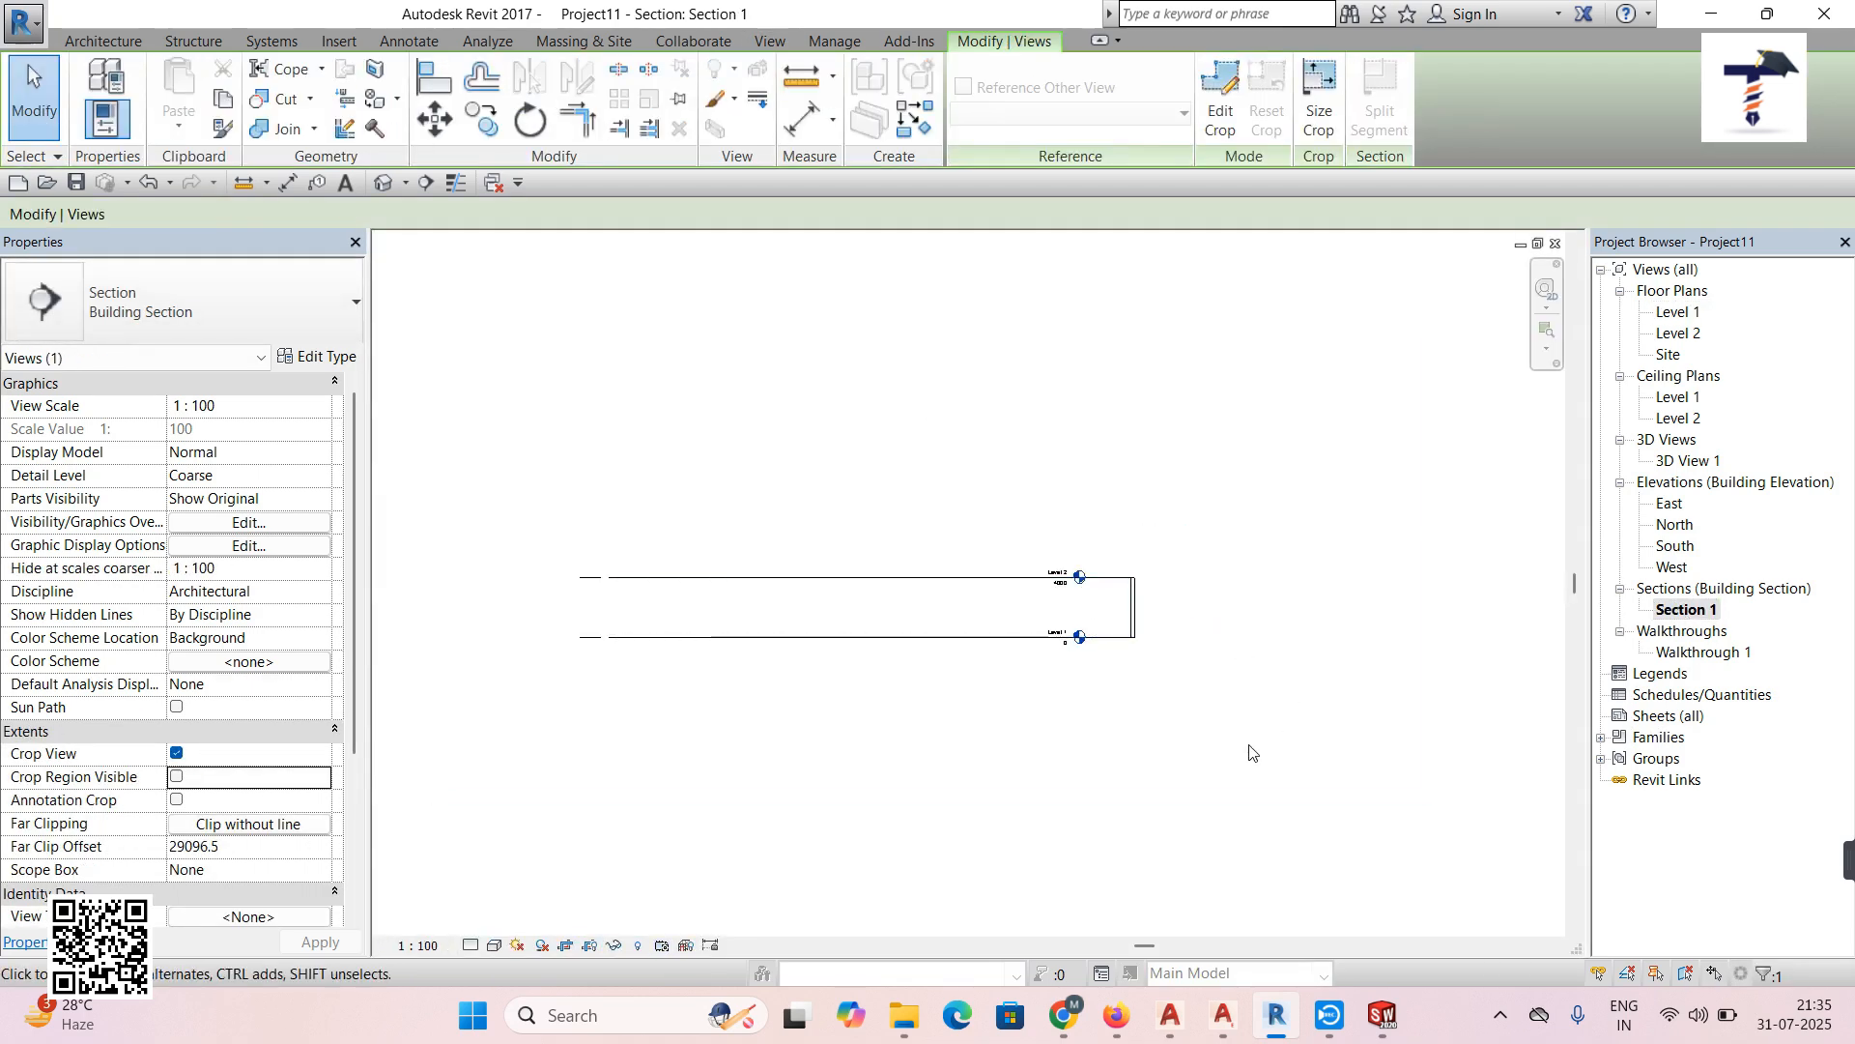
From the Level 1 floor plan, extend the section's west crop boundary well beyond the west wall, and reopen Section 1
double_click(1678, 312)
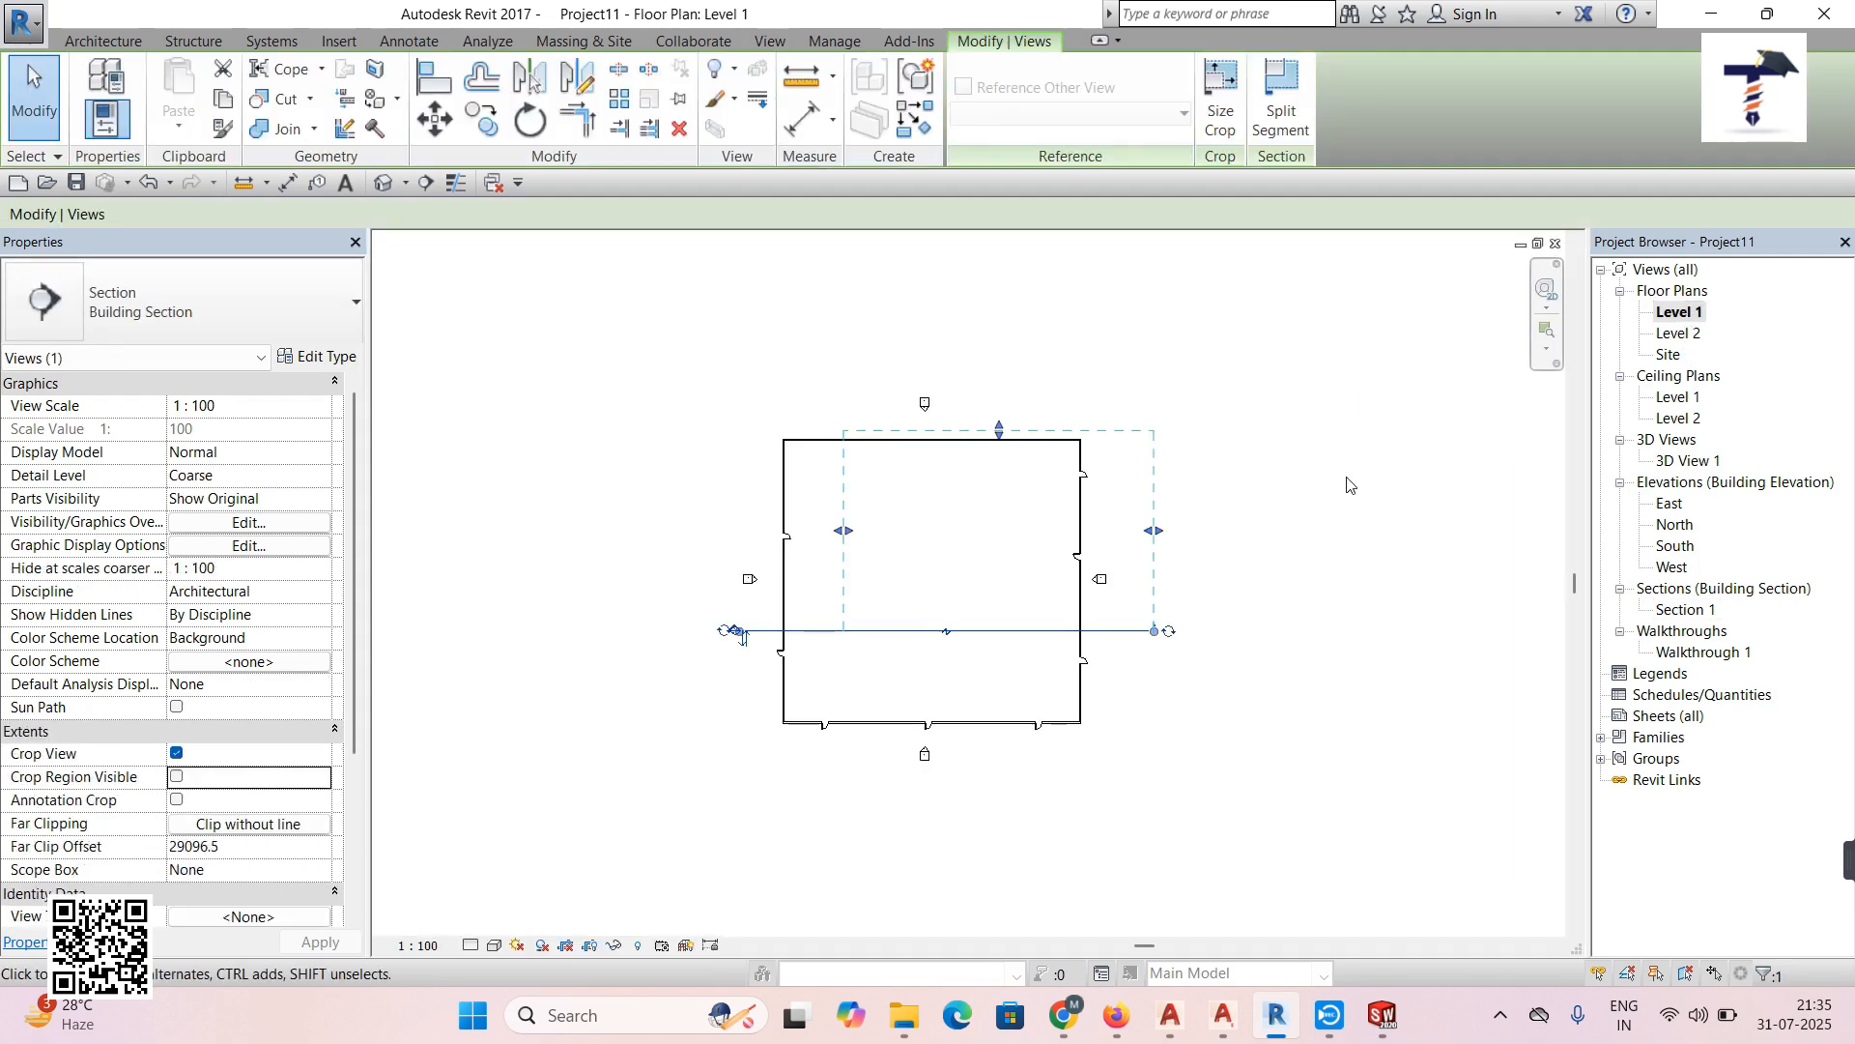
drag(844, 531, 688, 534)
click(1239, 664)
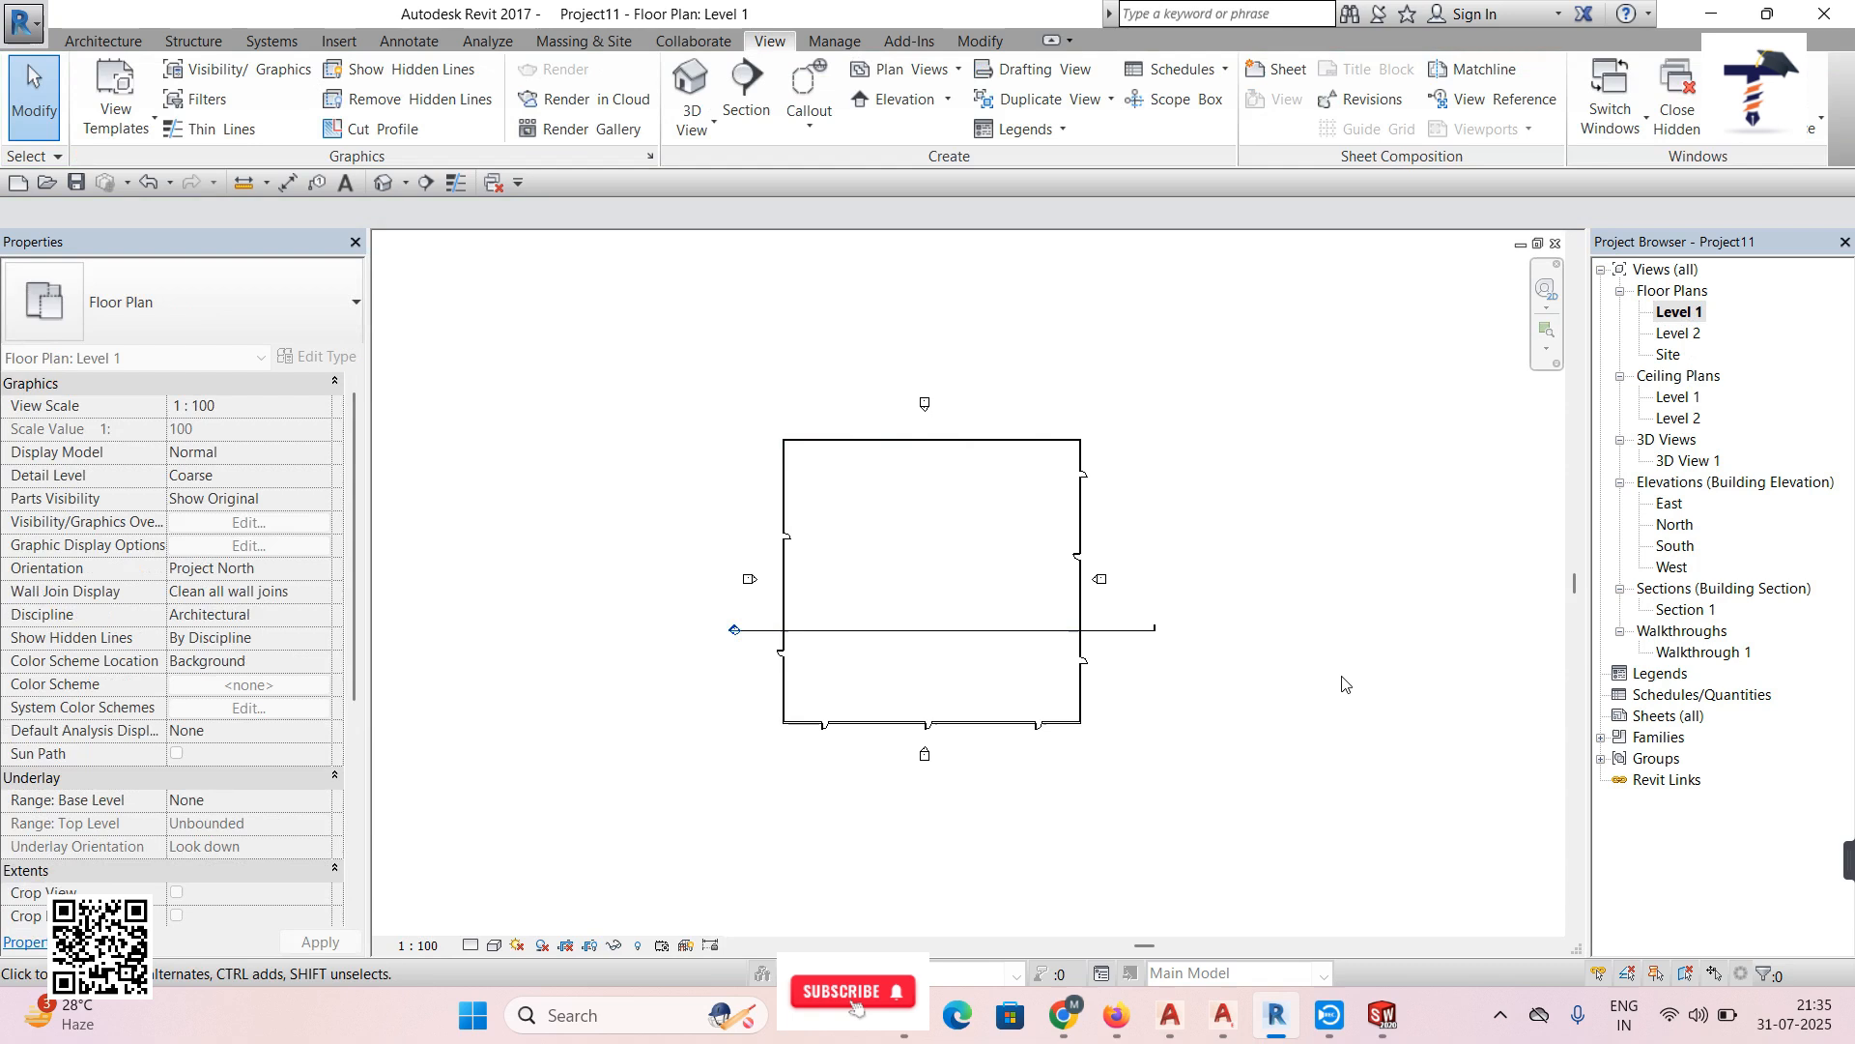
click(1690, 612)
double_click(1690, 610)
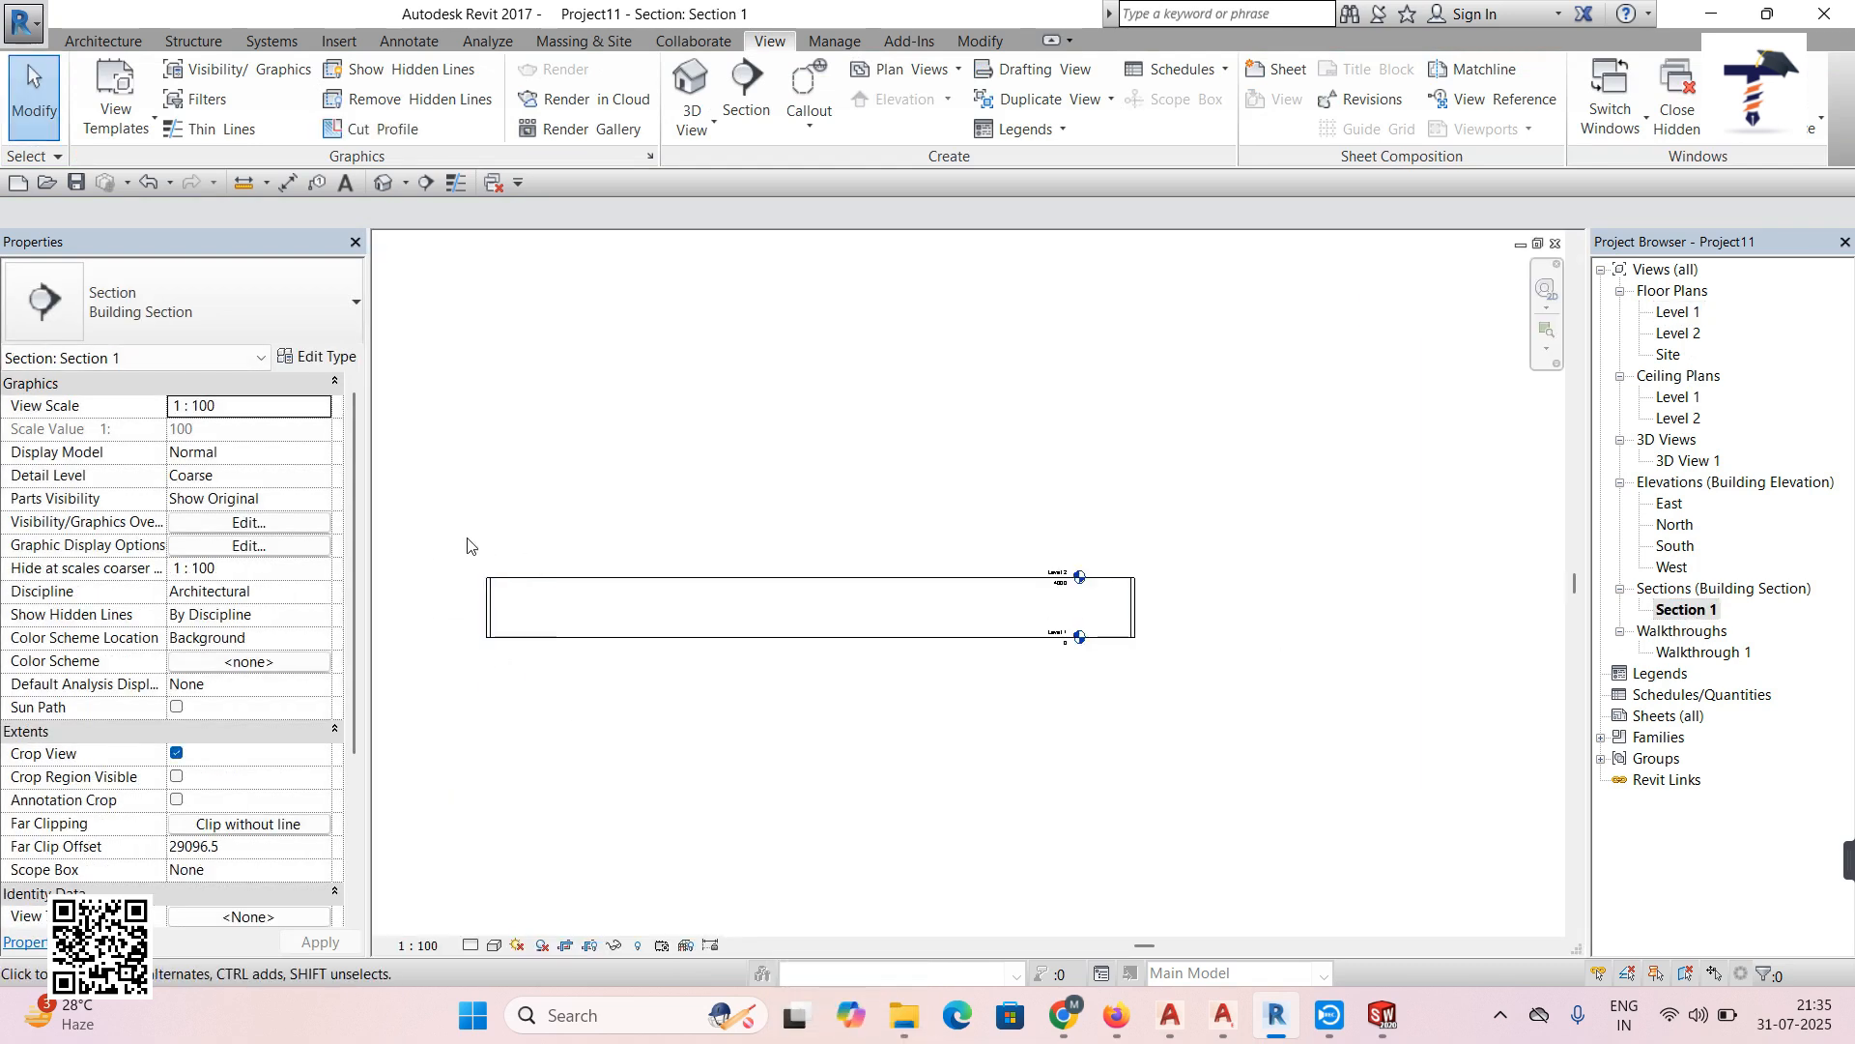
Turn on Crop Region Visible in the Section 1 view and return to the Level 1 floor plan
click(176, 776)
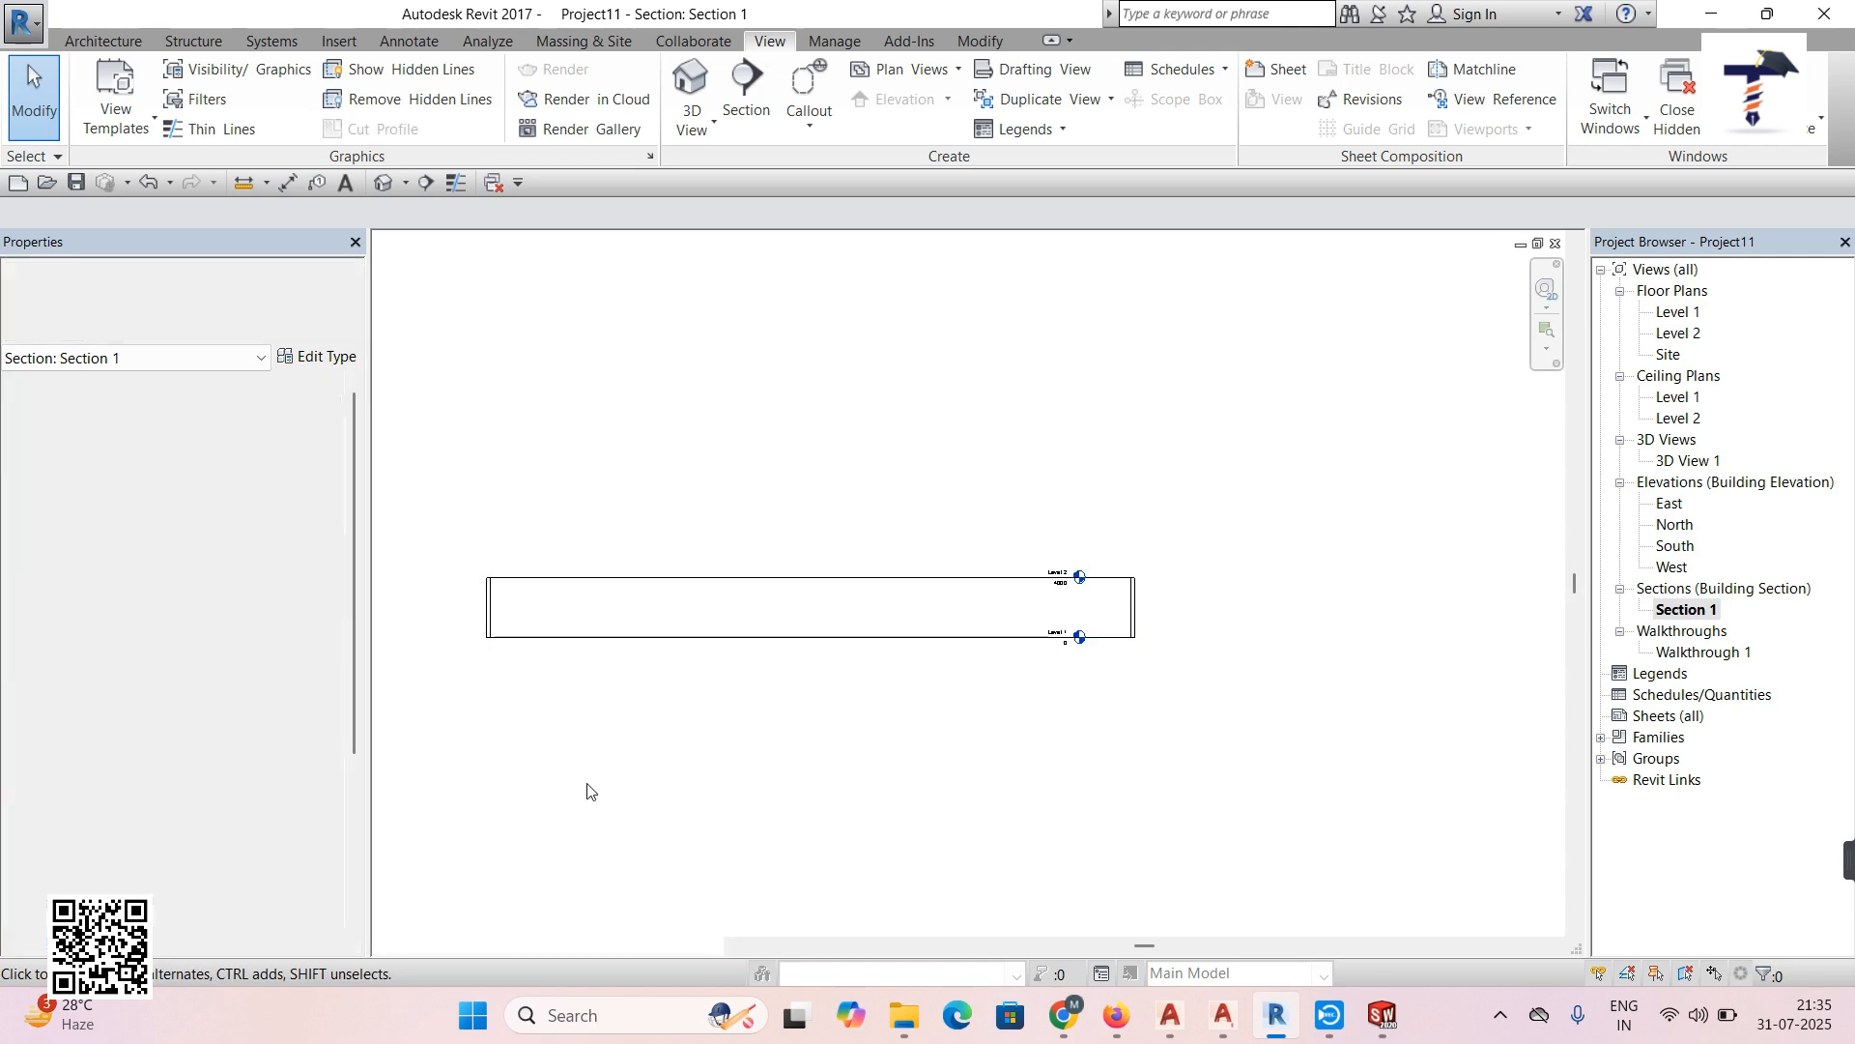
scroll(638, 791, down, 1)
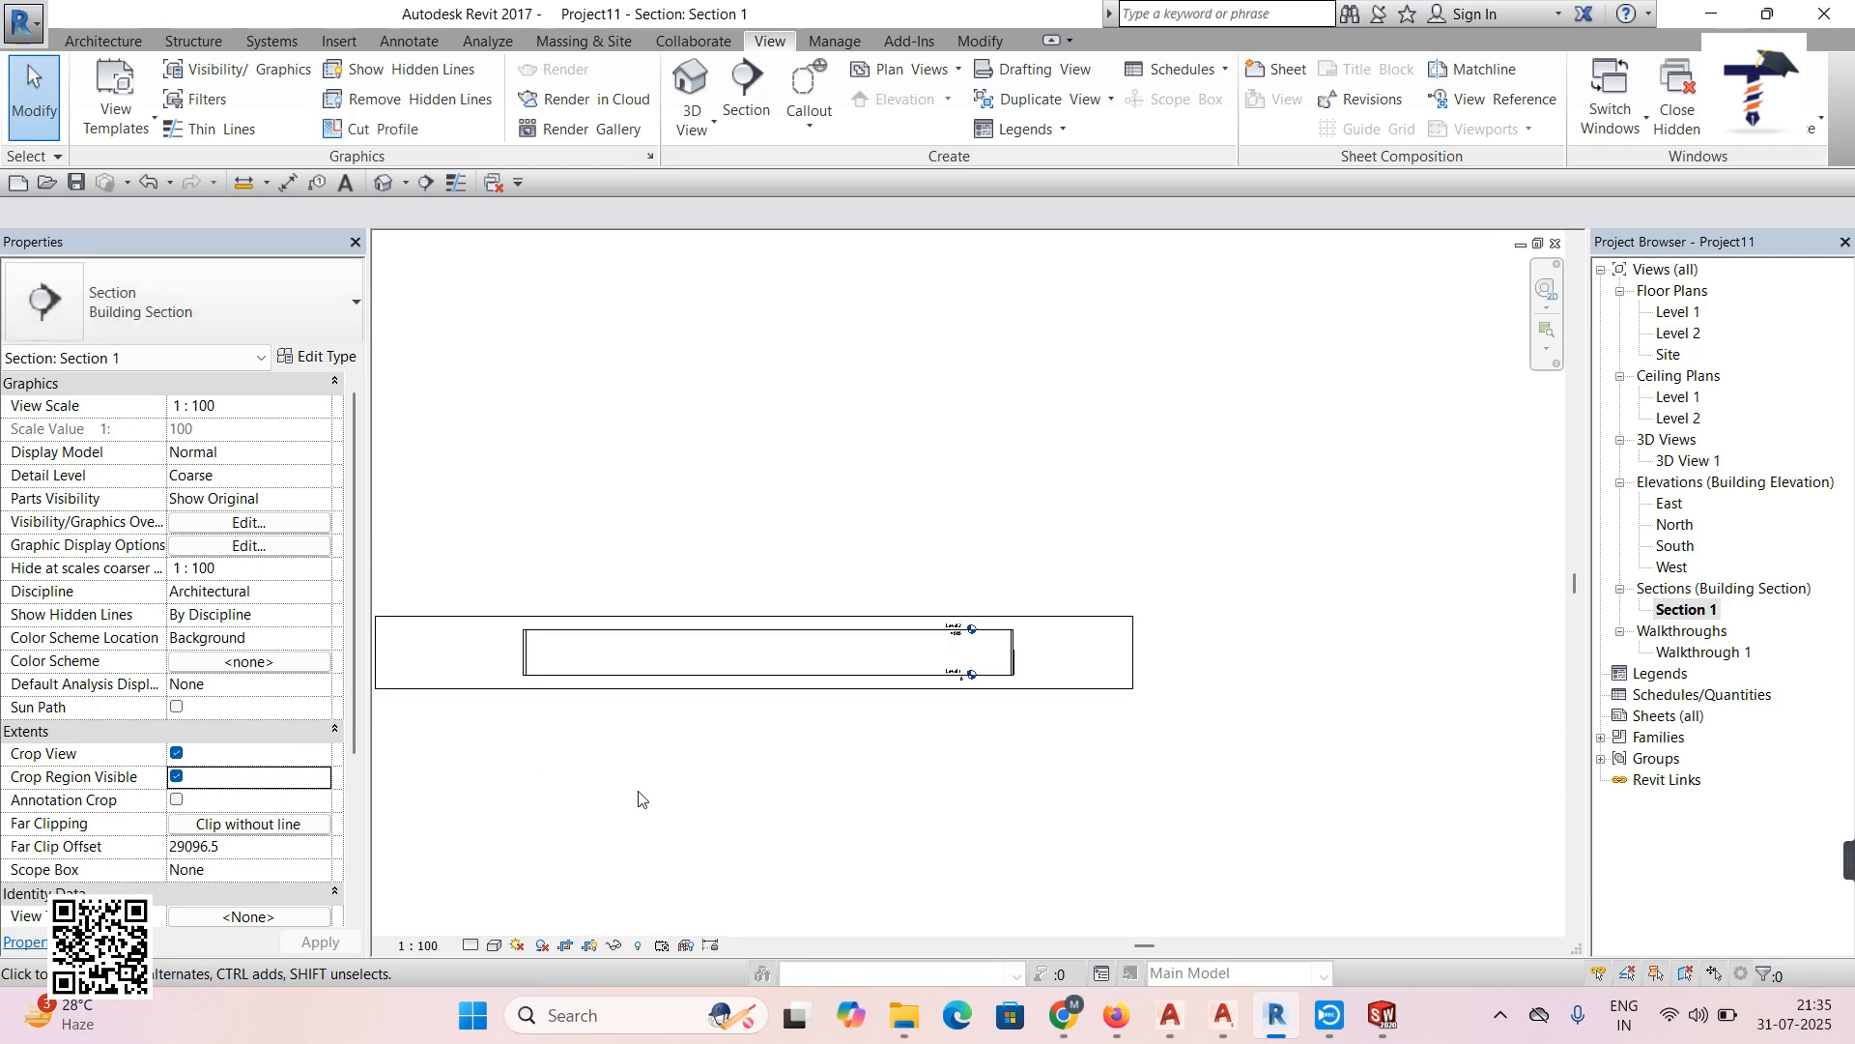
middle_drag(670, 810, 921, 745)
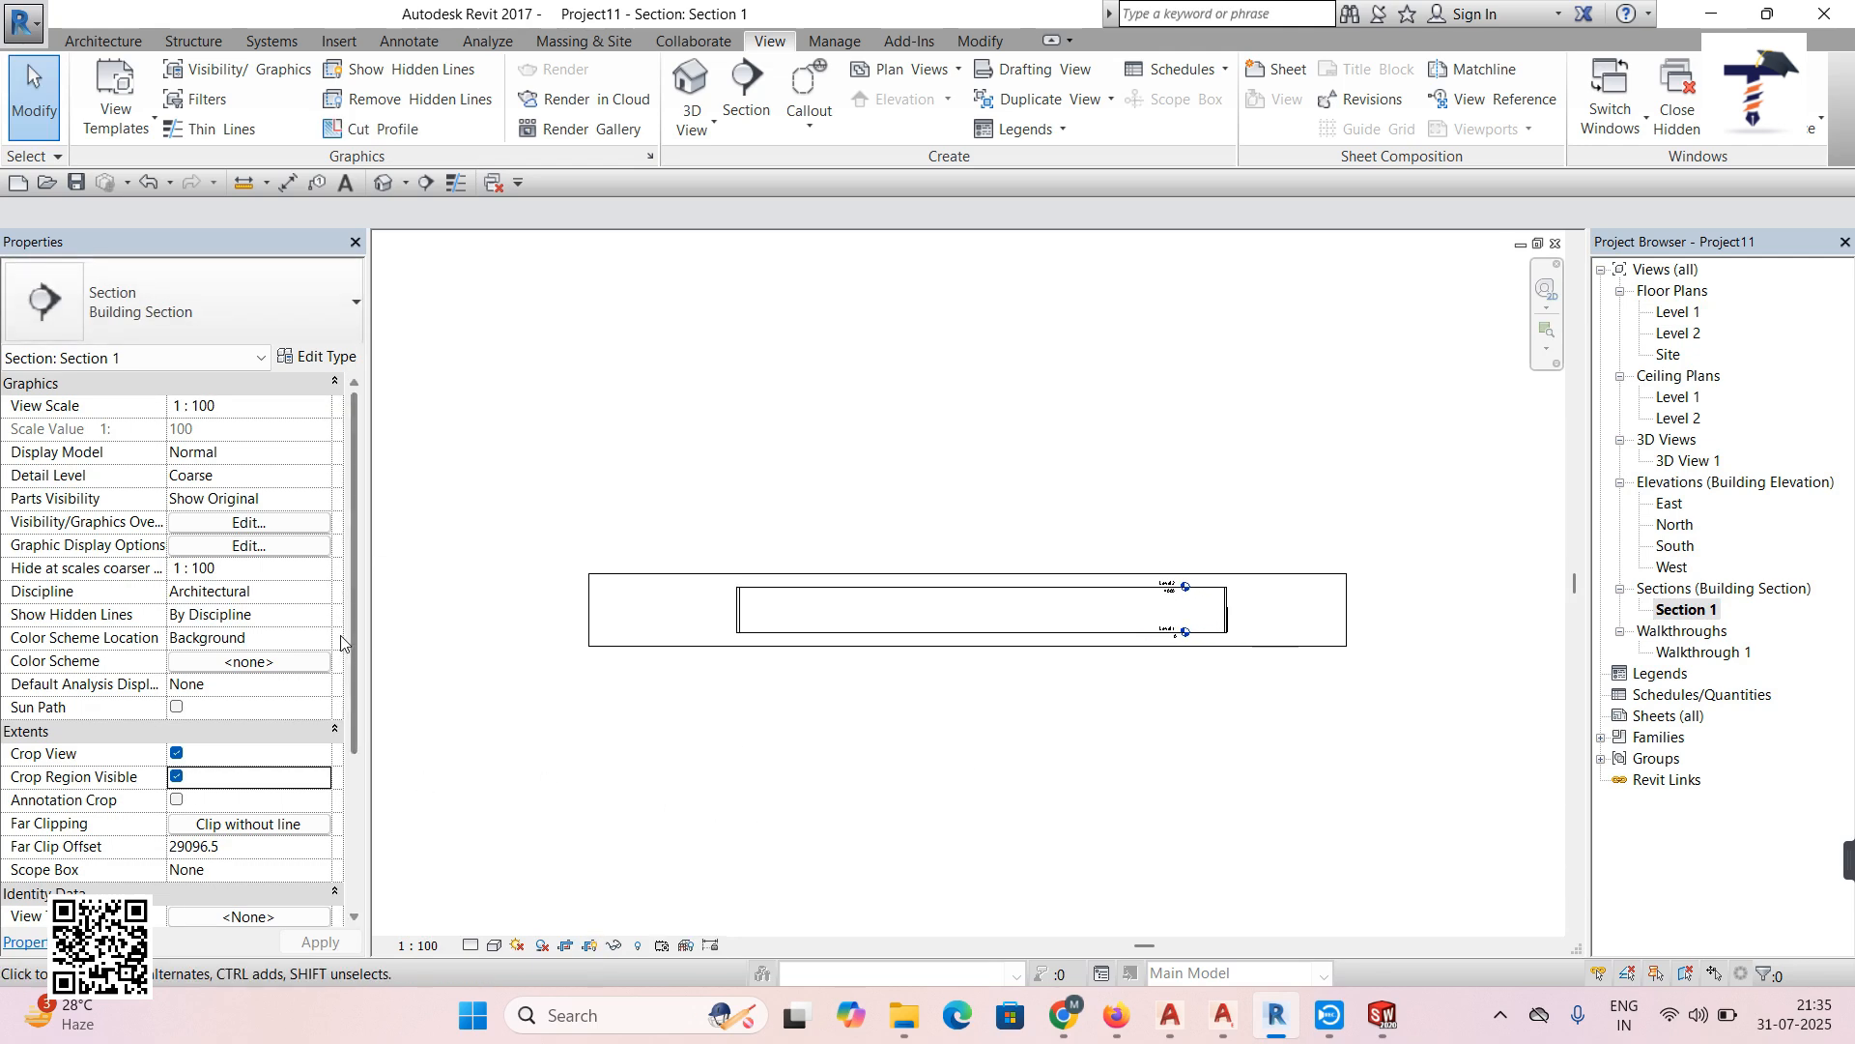
drag(355, 621, 397, 455)
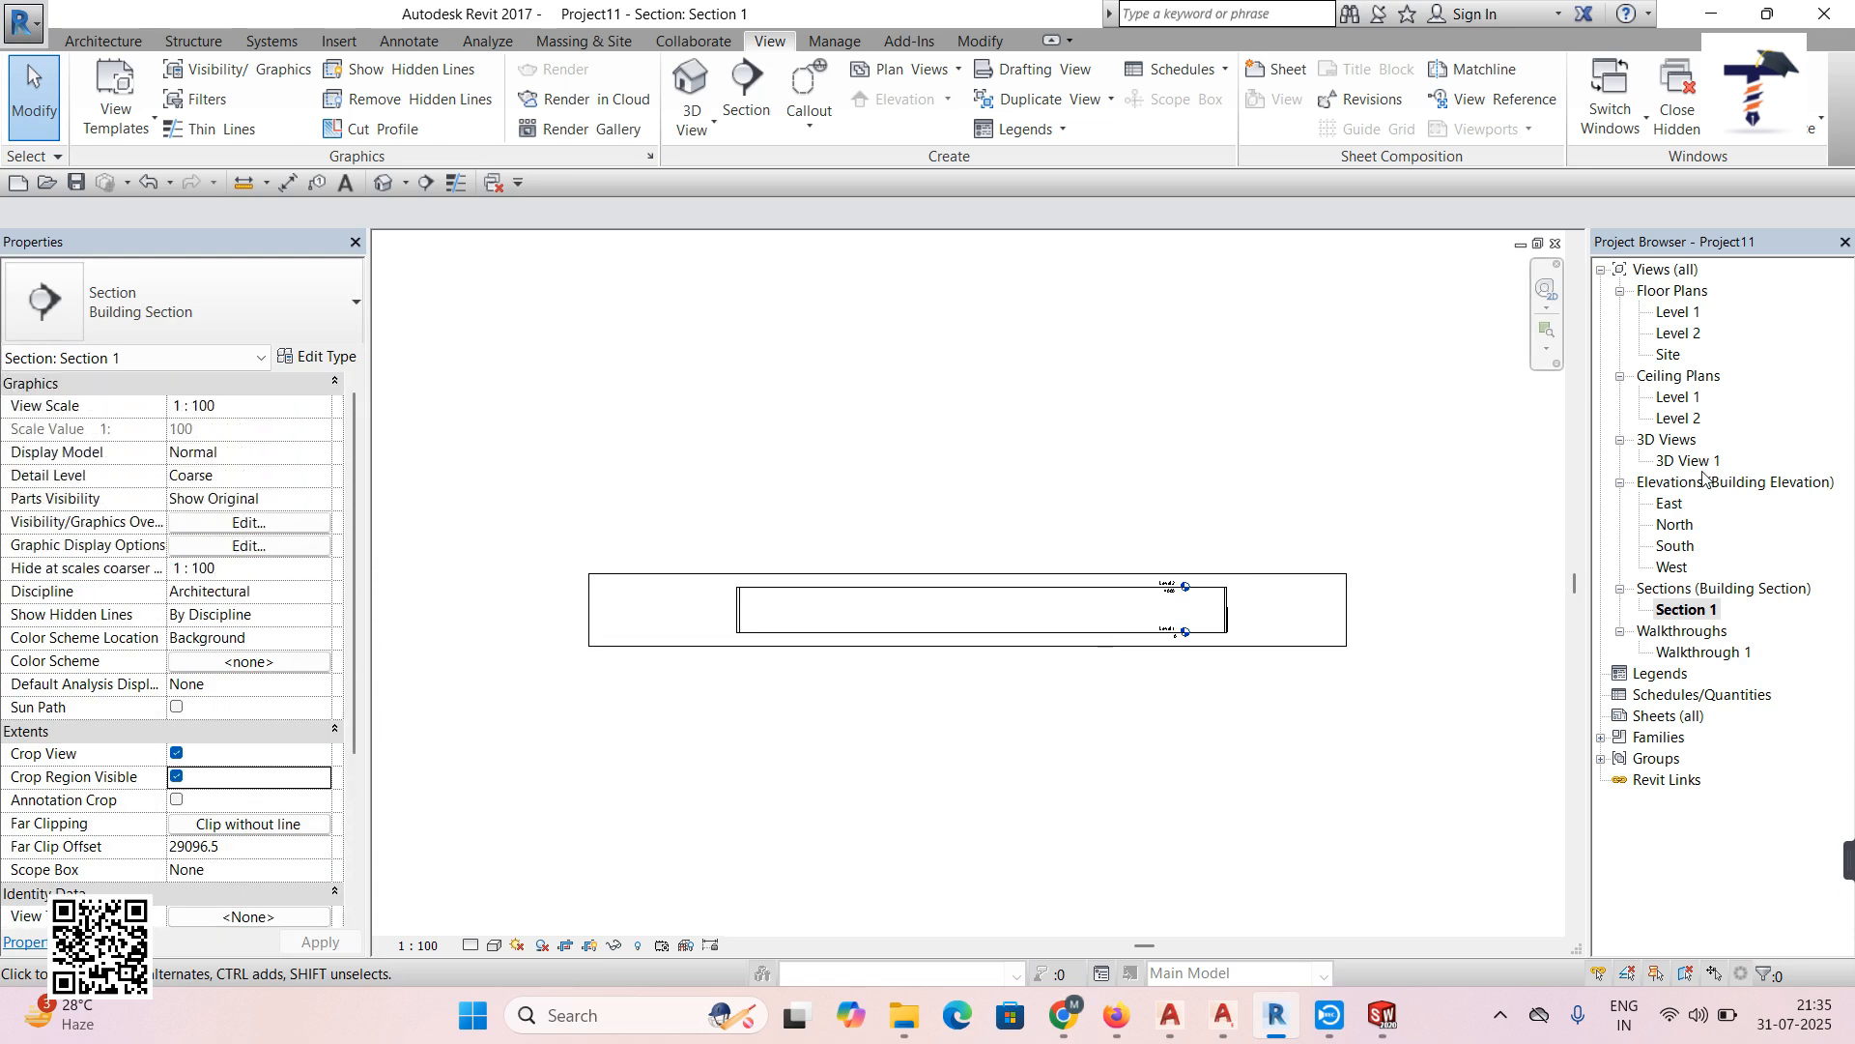
click(102, 41)
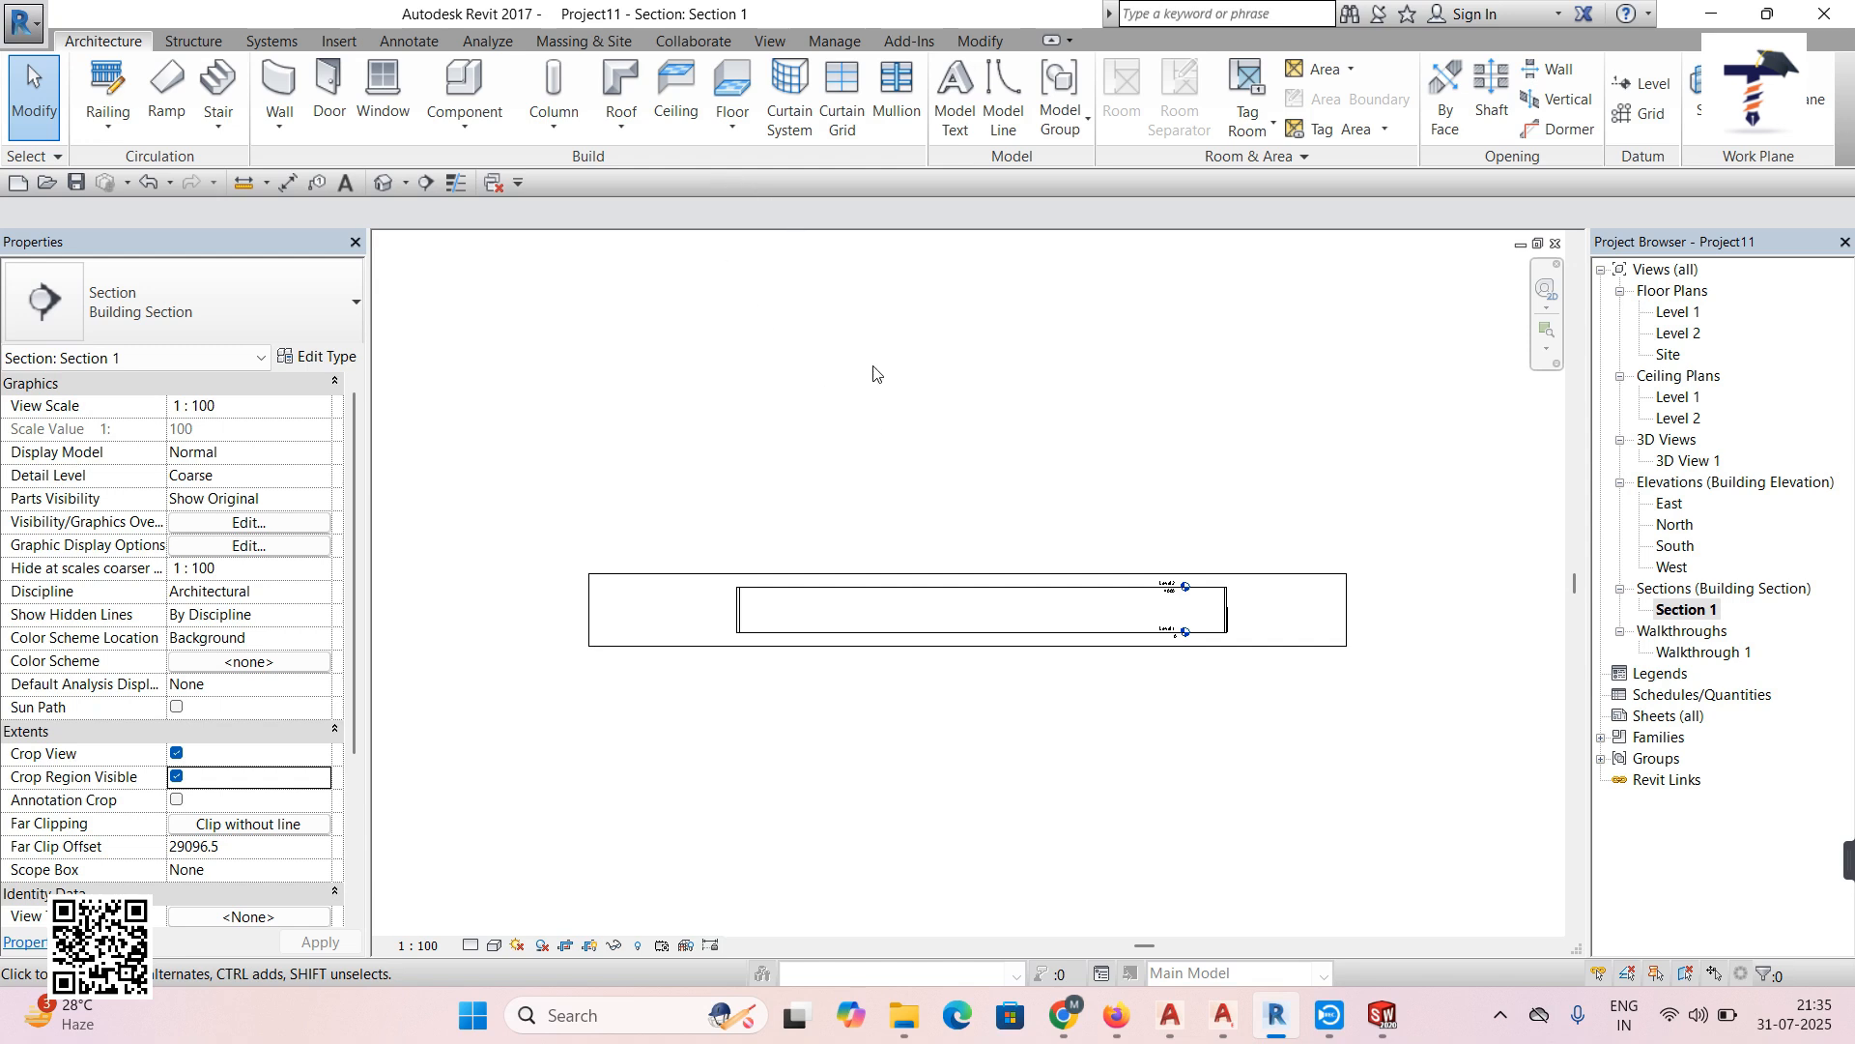
double_click(1675, 316)
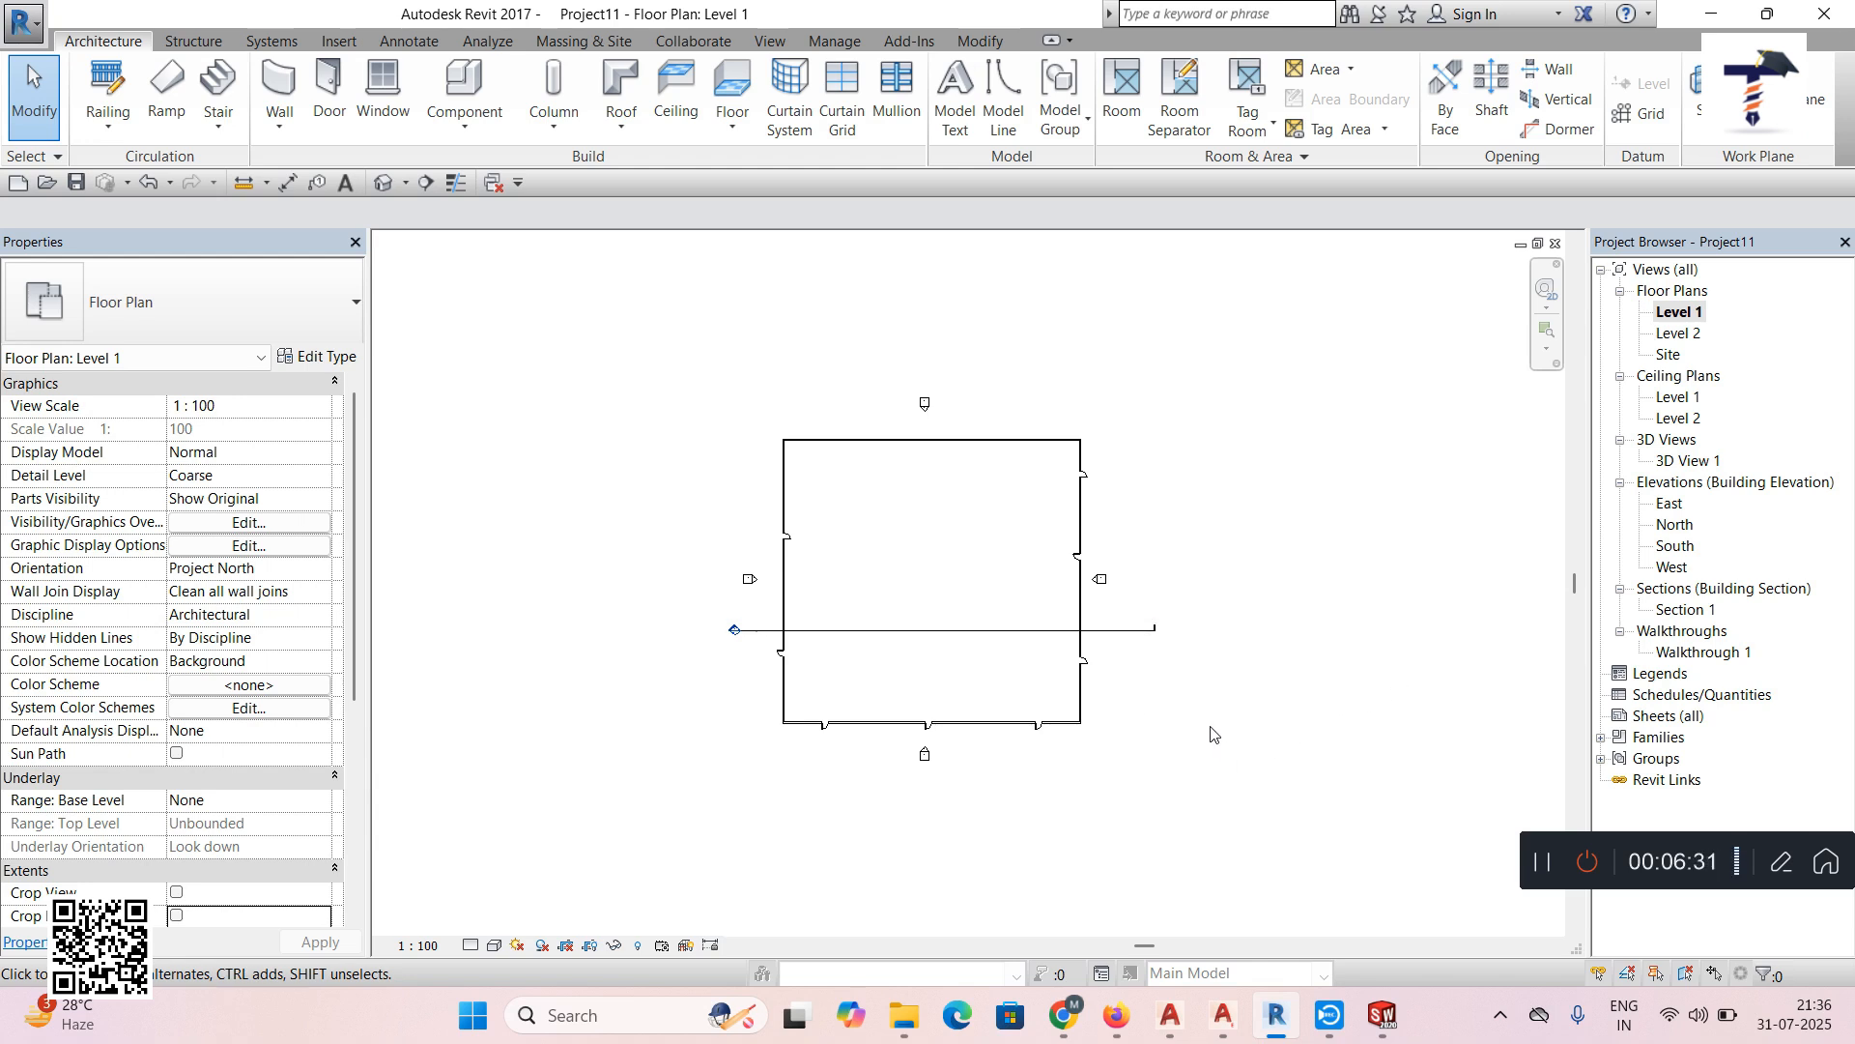
click(23, 21)
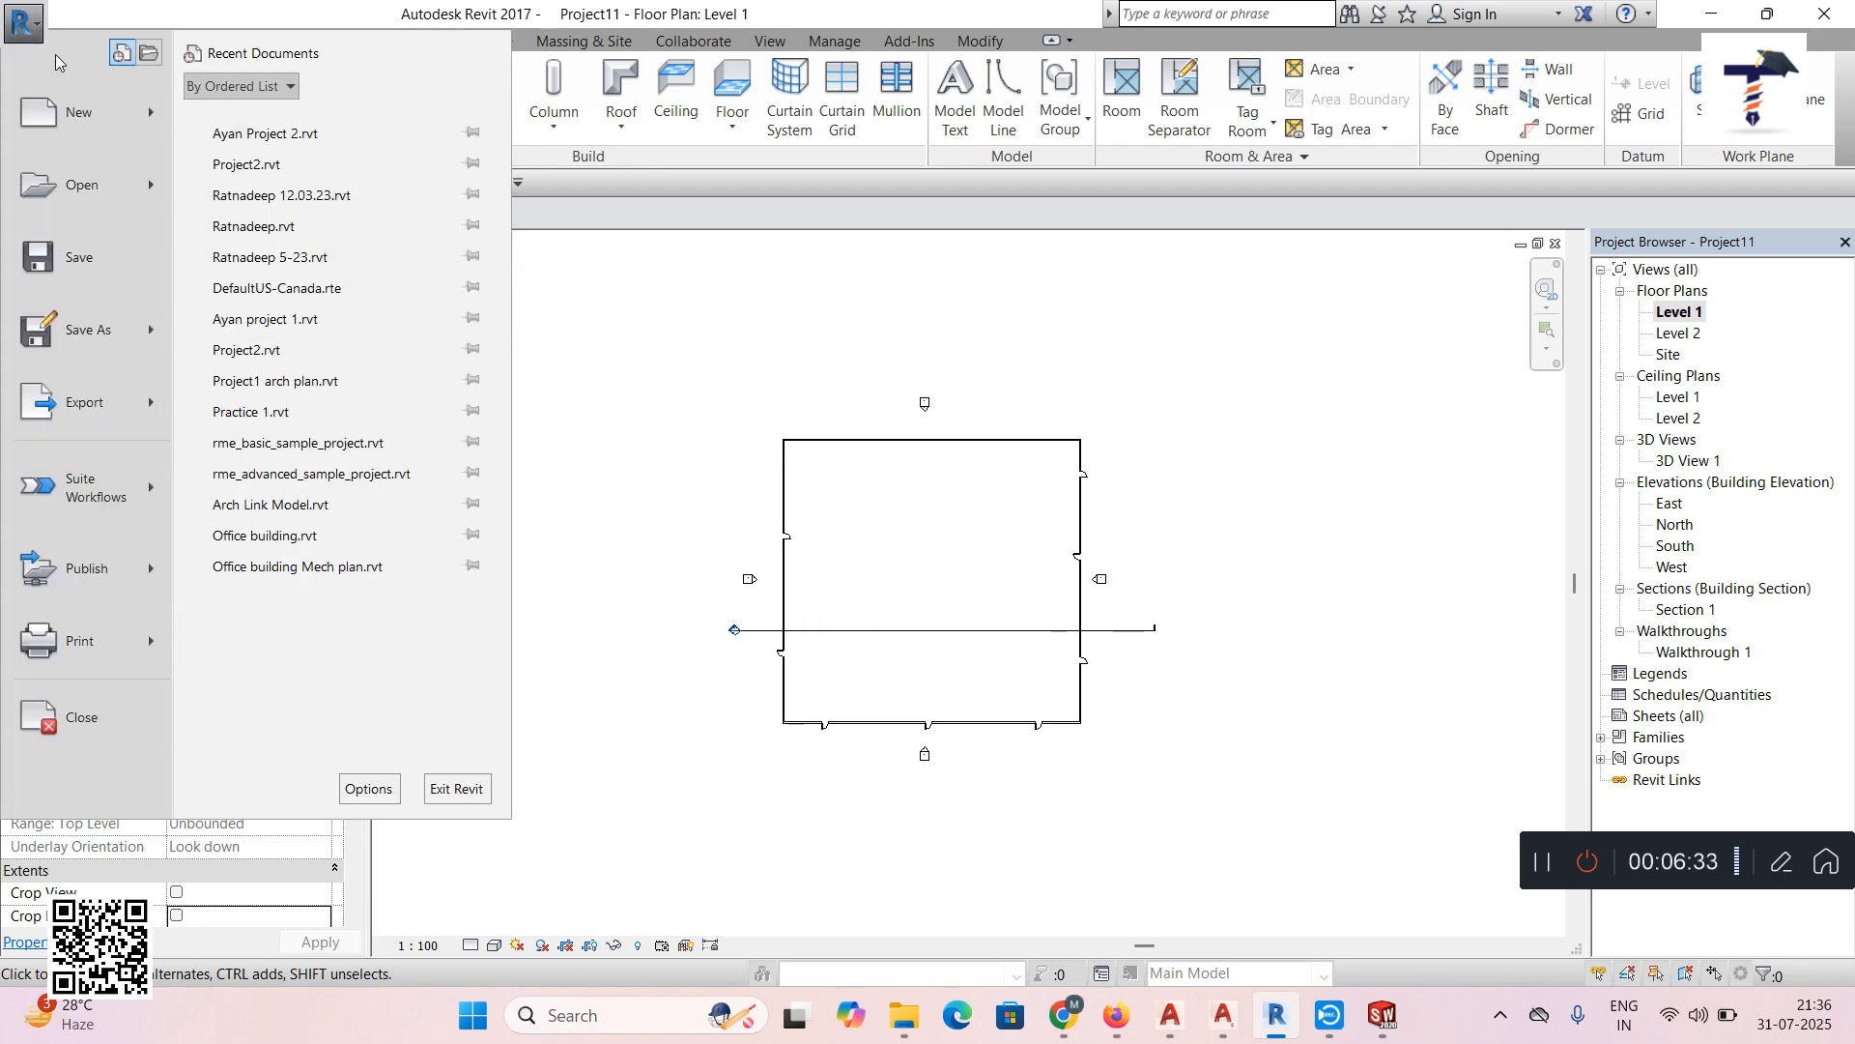
mouse_move(82, 118)
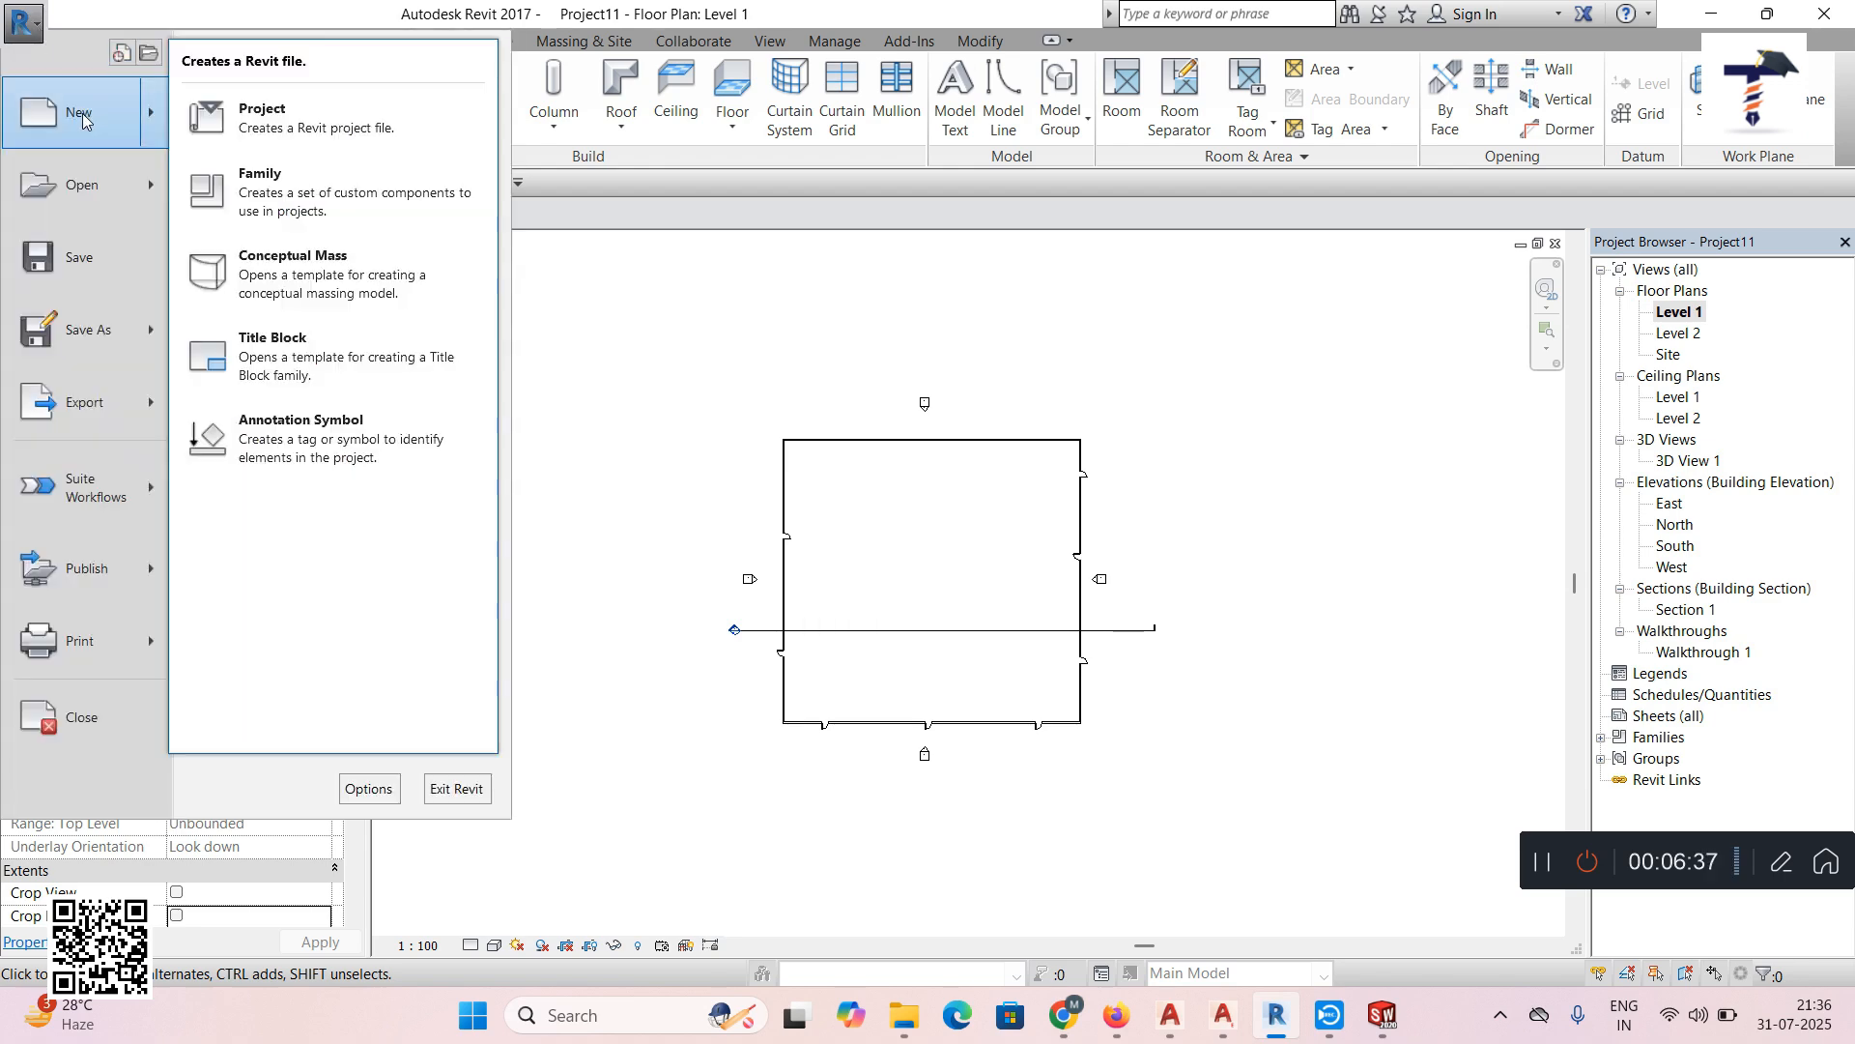
click(1098, 394)
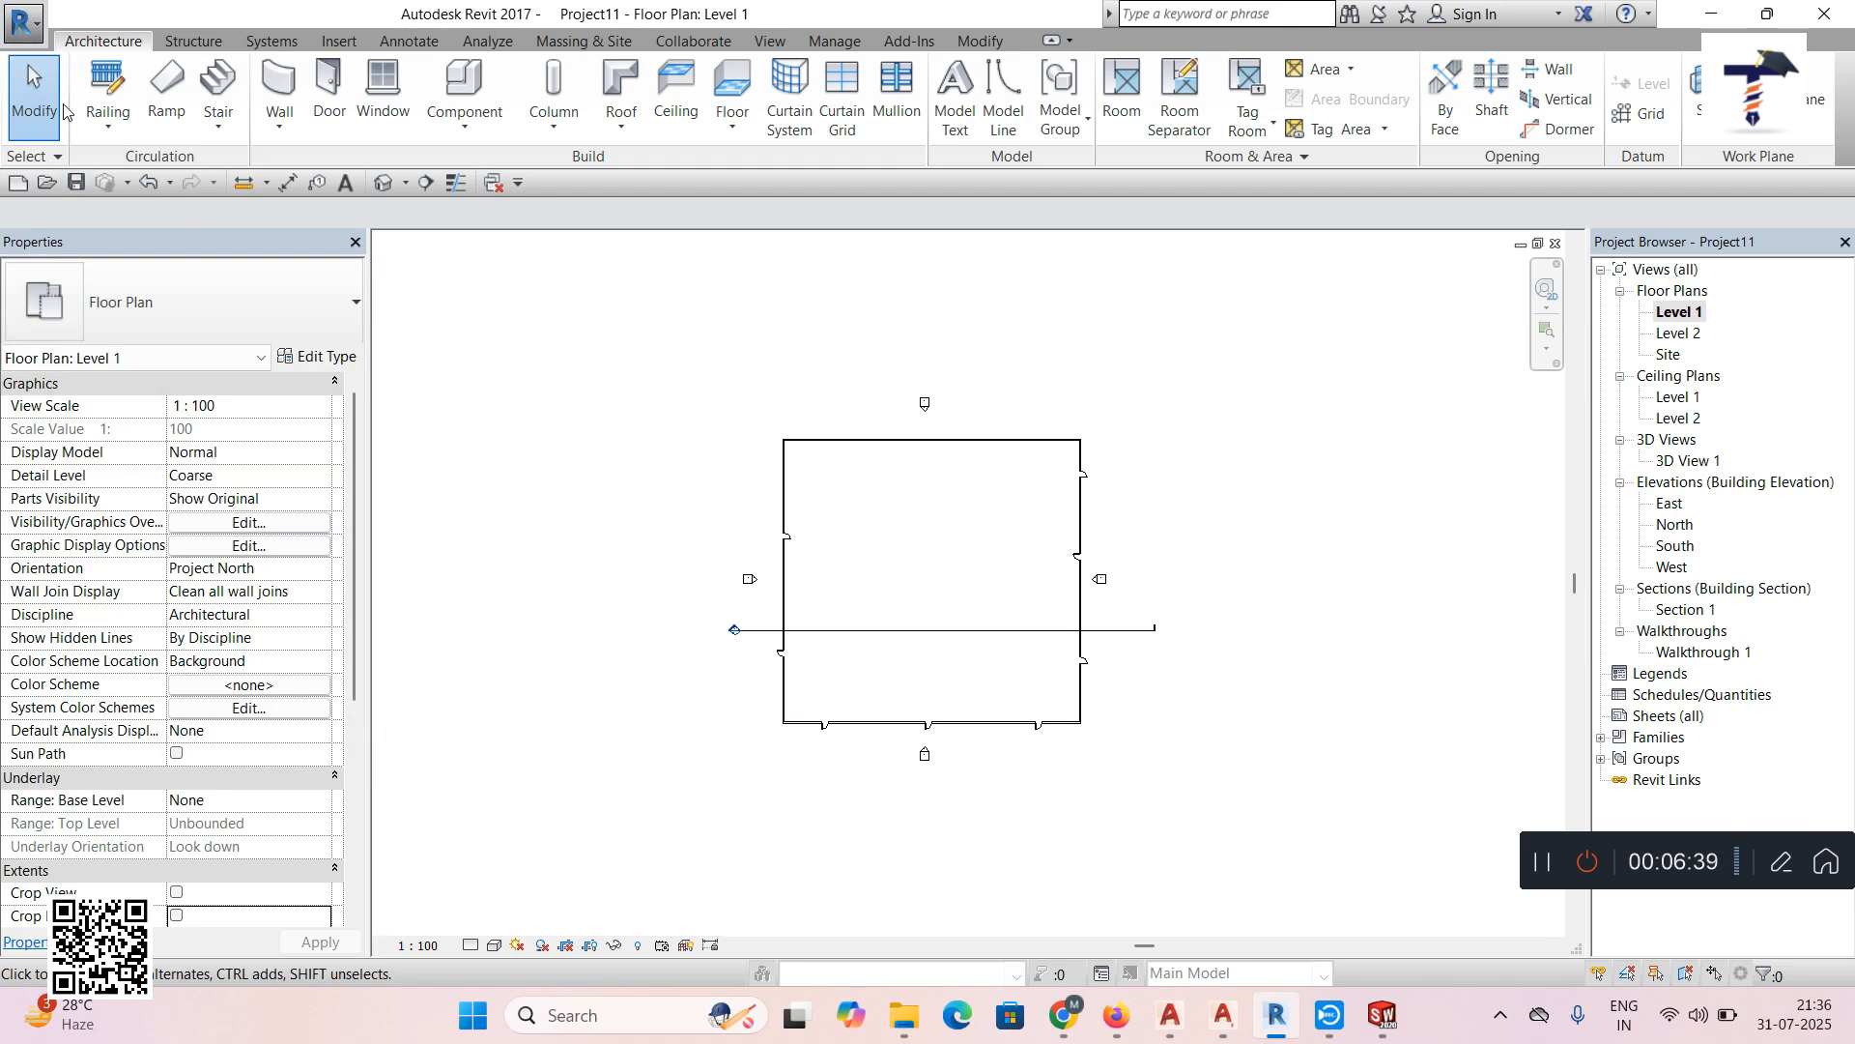
Start a new sheet and browse for a titleblock to load in the desktop libraries folder under India, Titleblocks
click(768, 41)
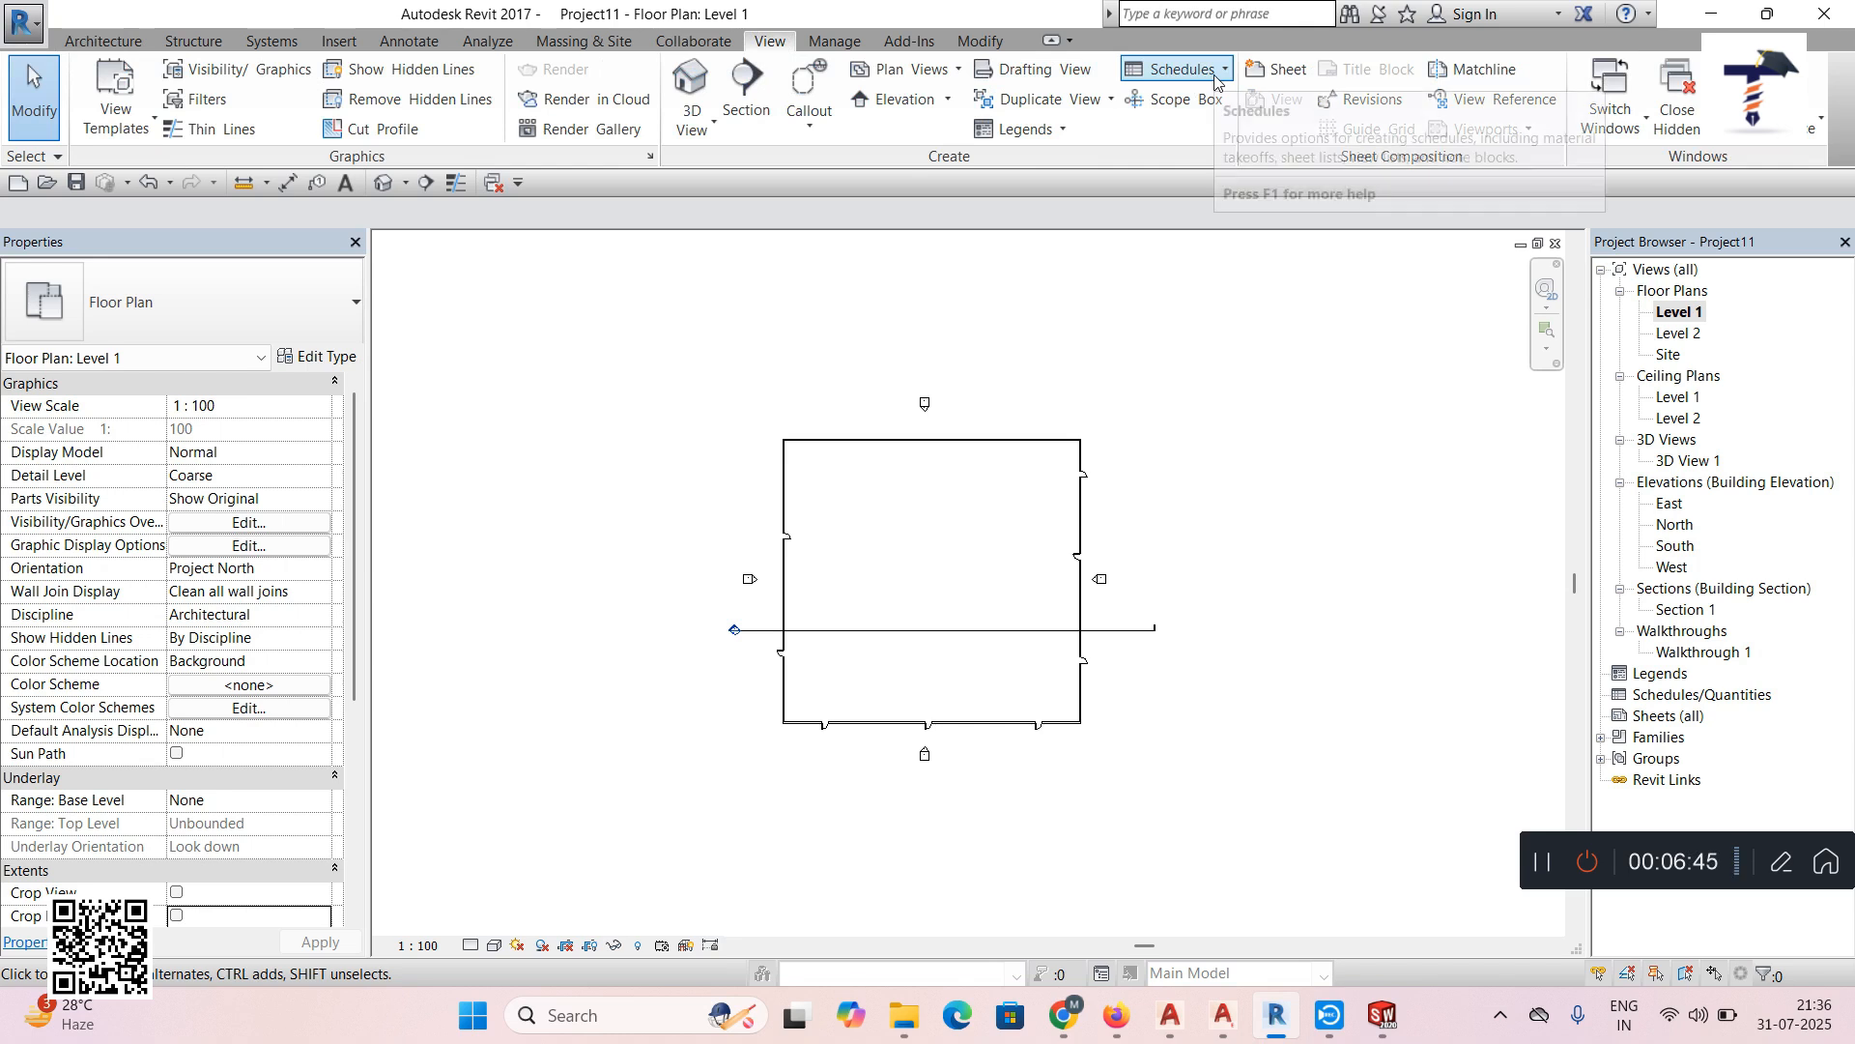
click(1276, 71)
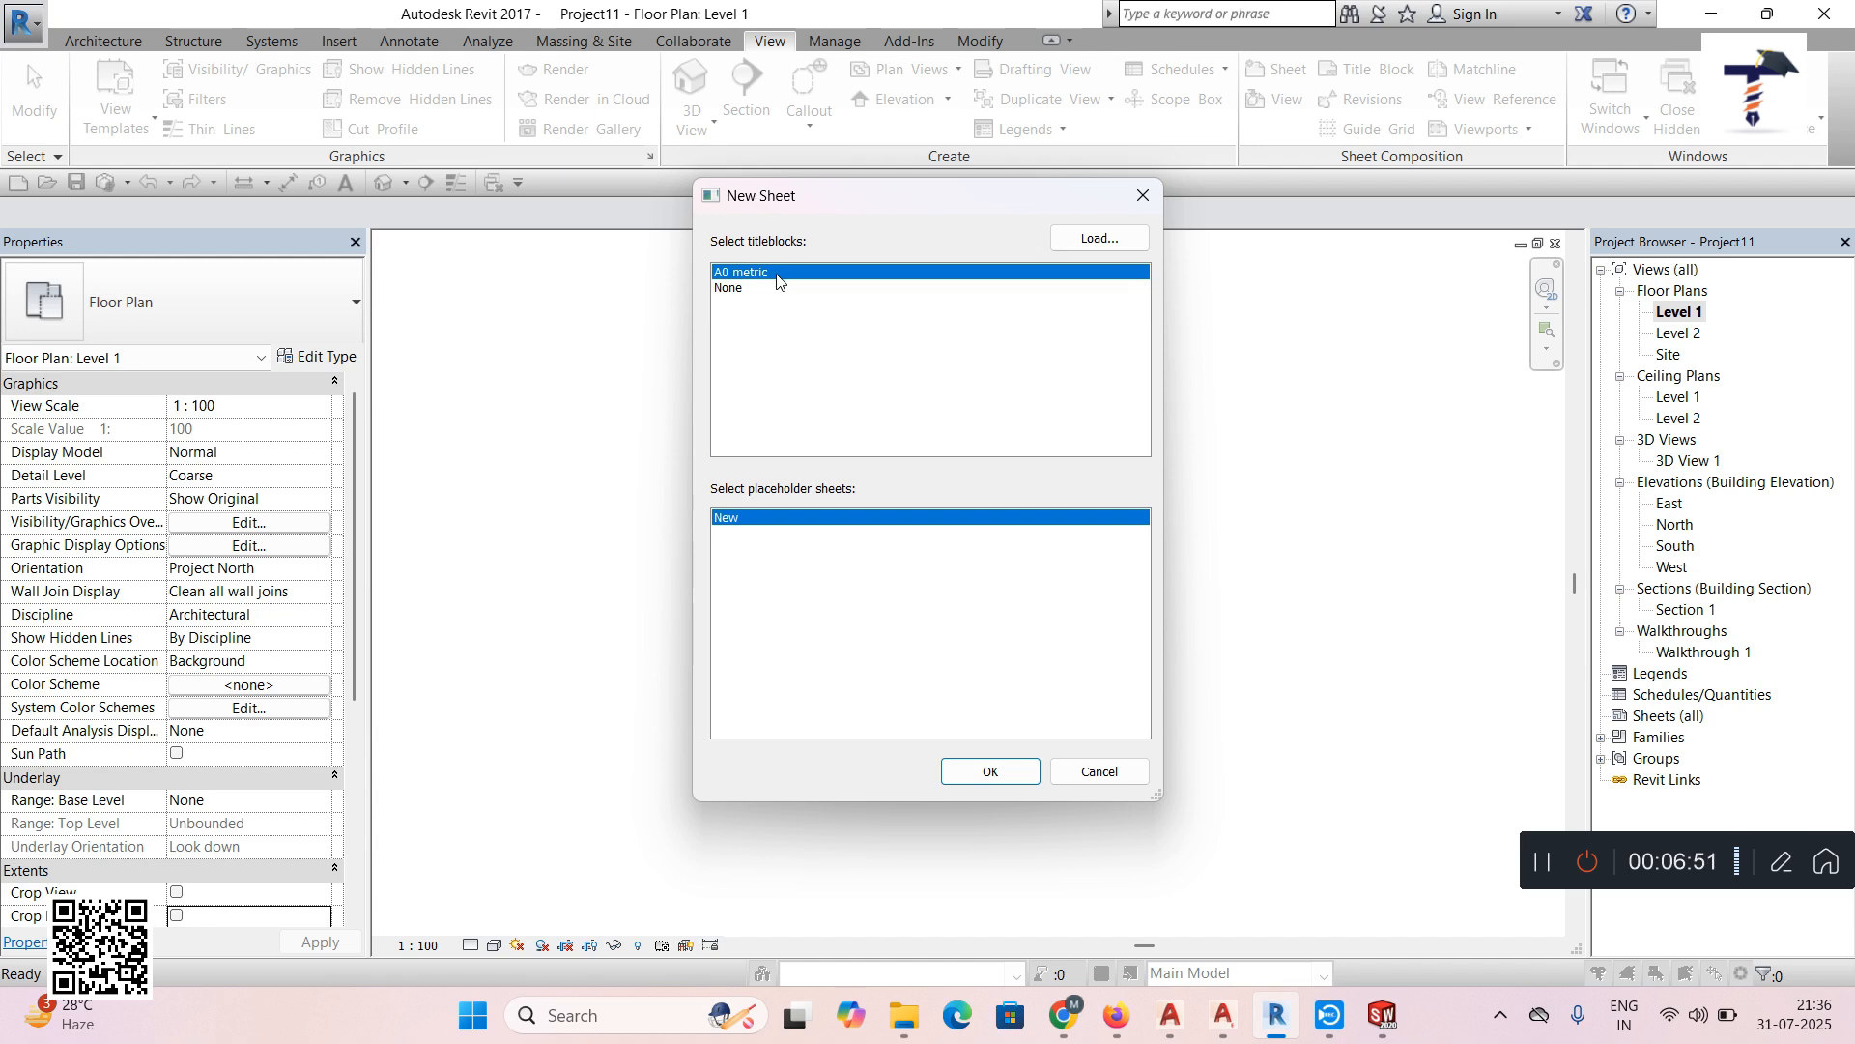
click(1071, 244)
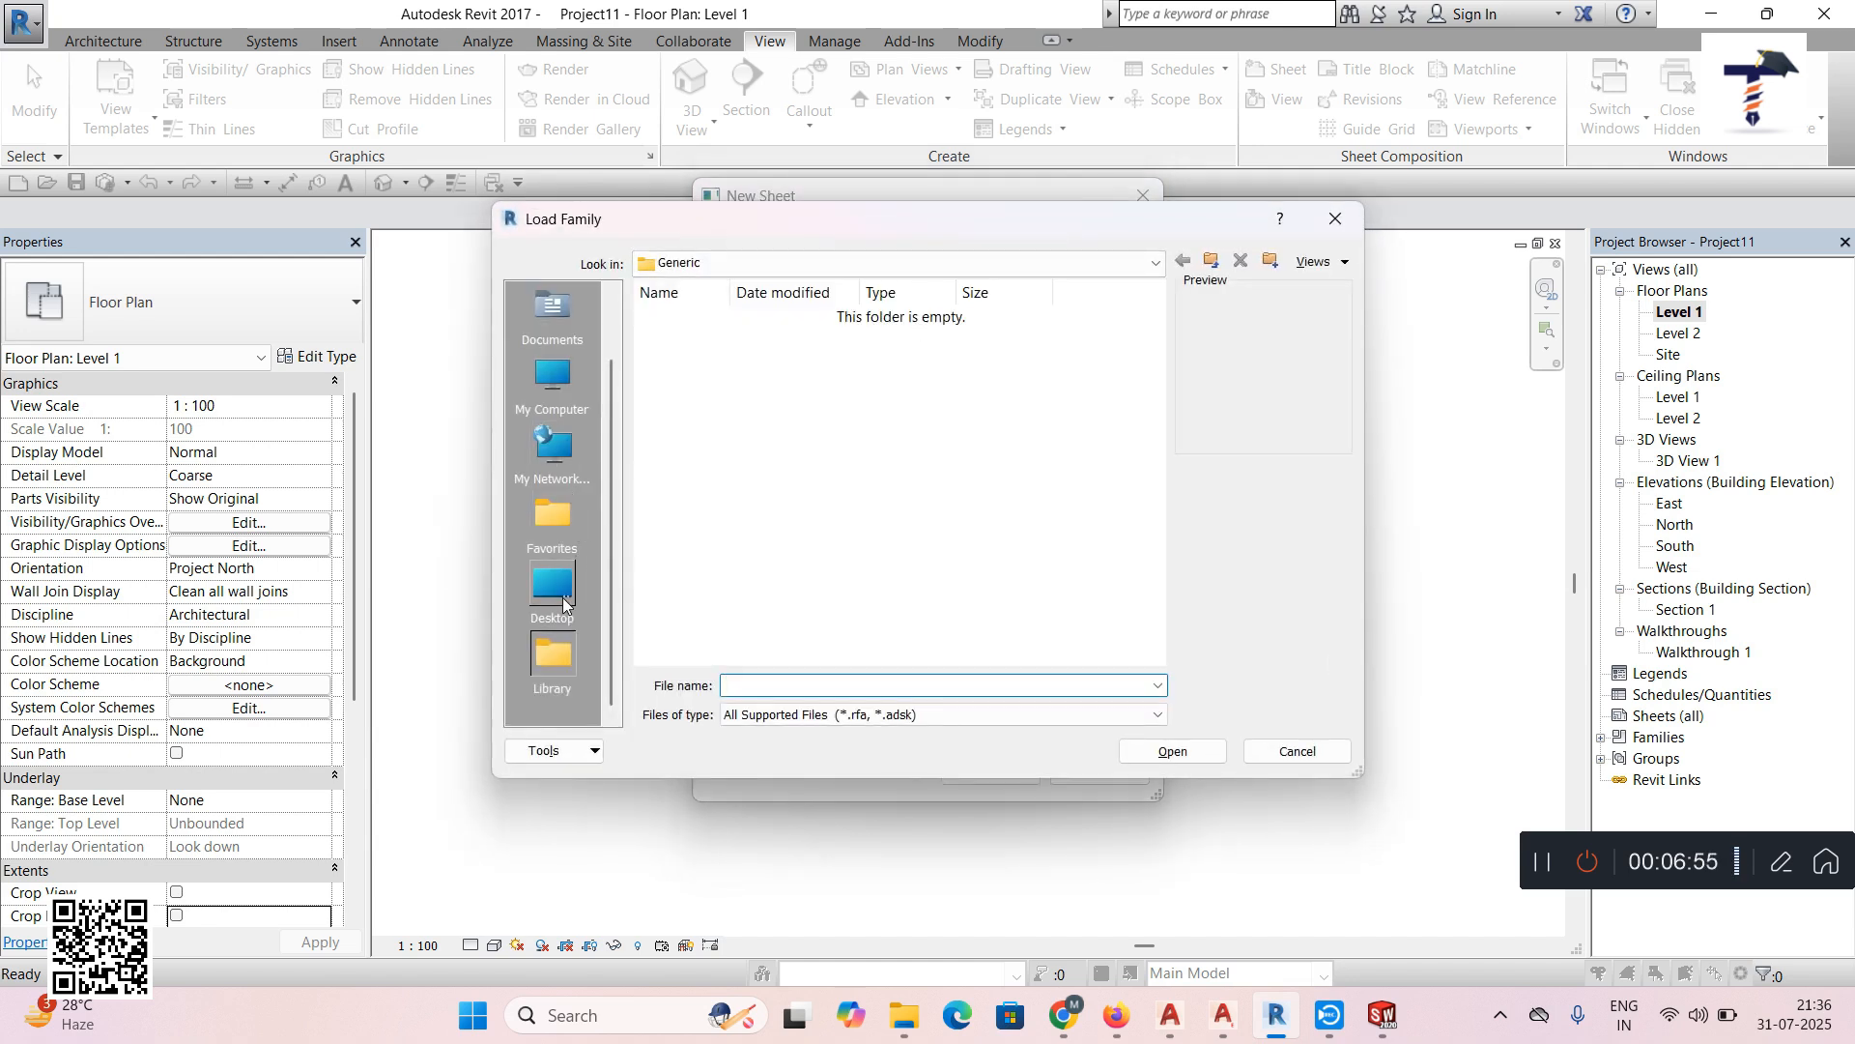
click(560, 597)
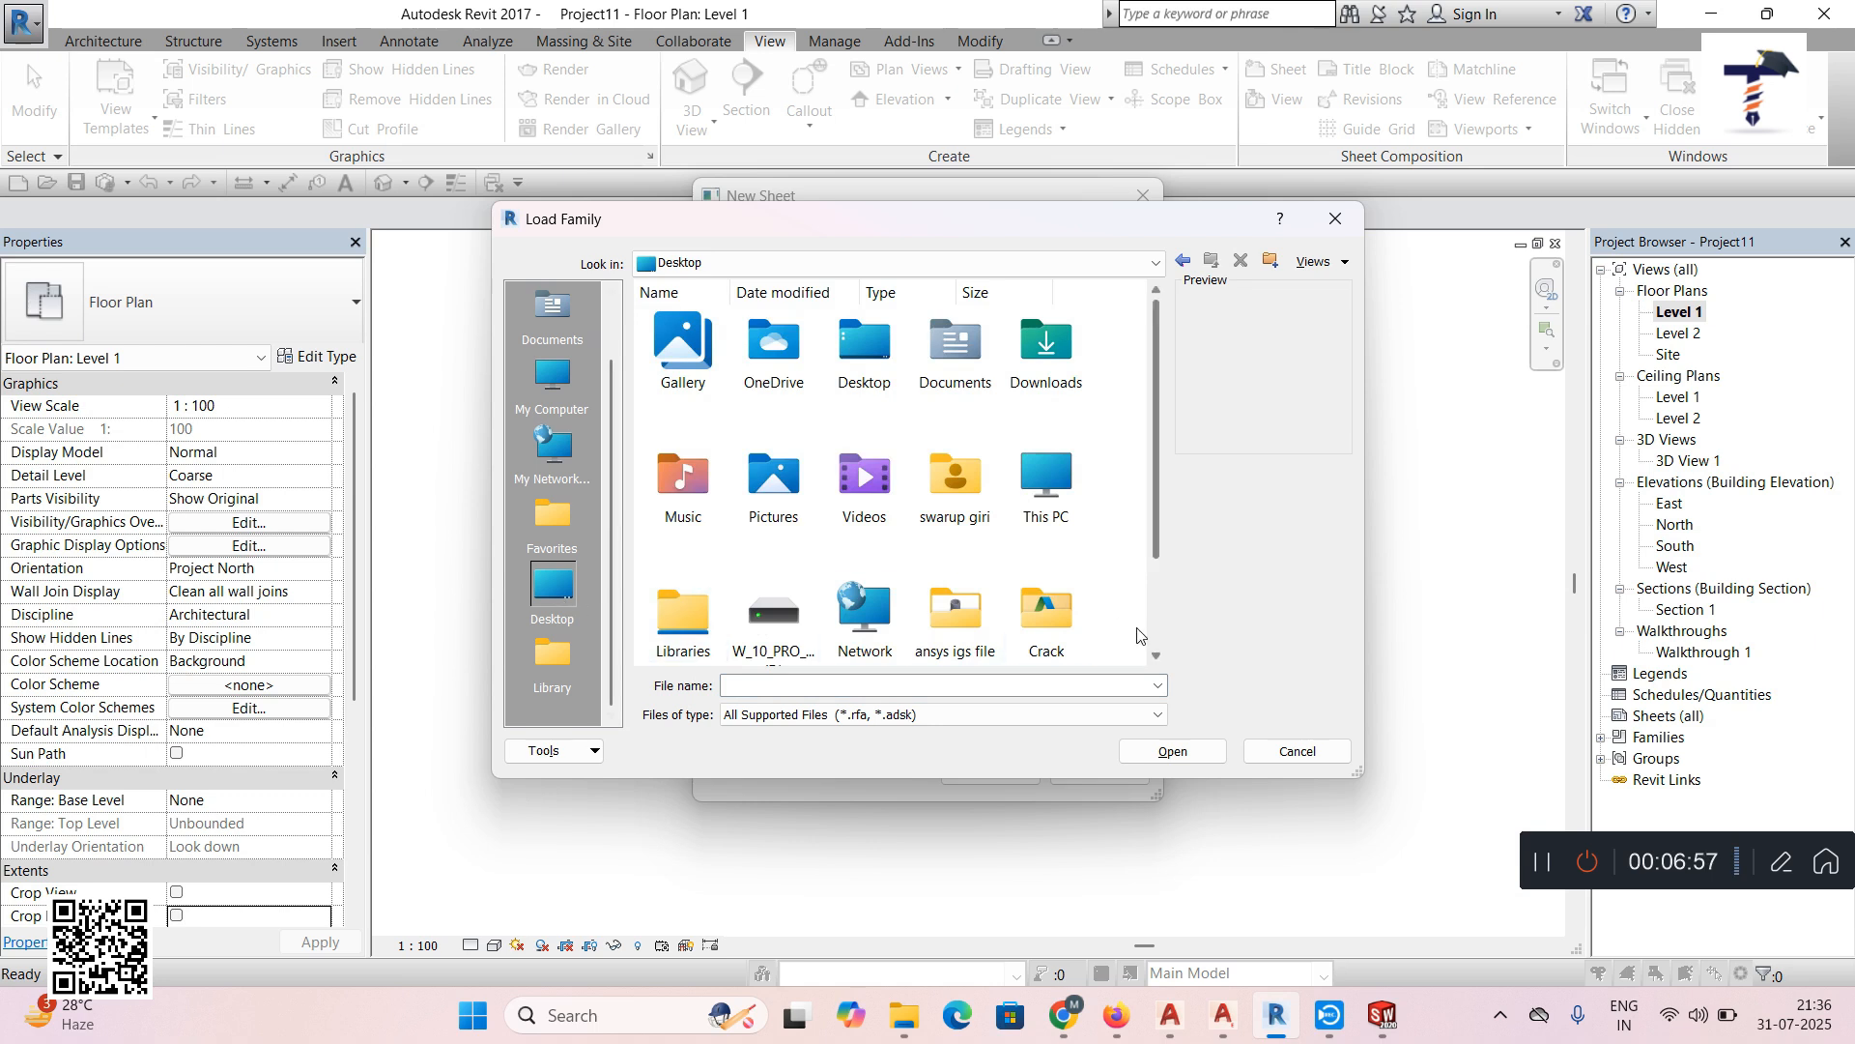
scroll(1111, 618, down, 1)
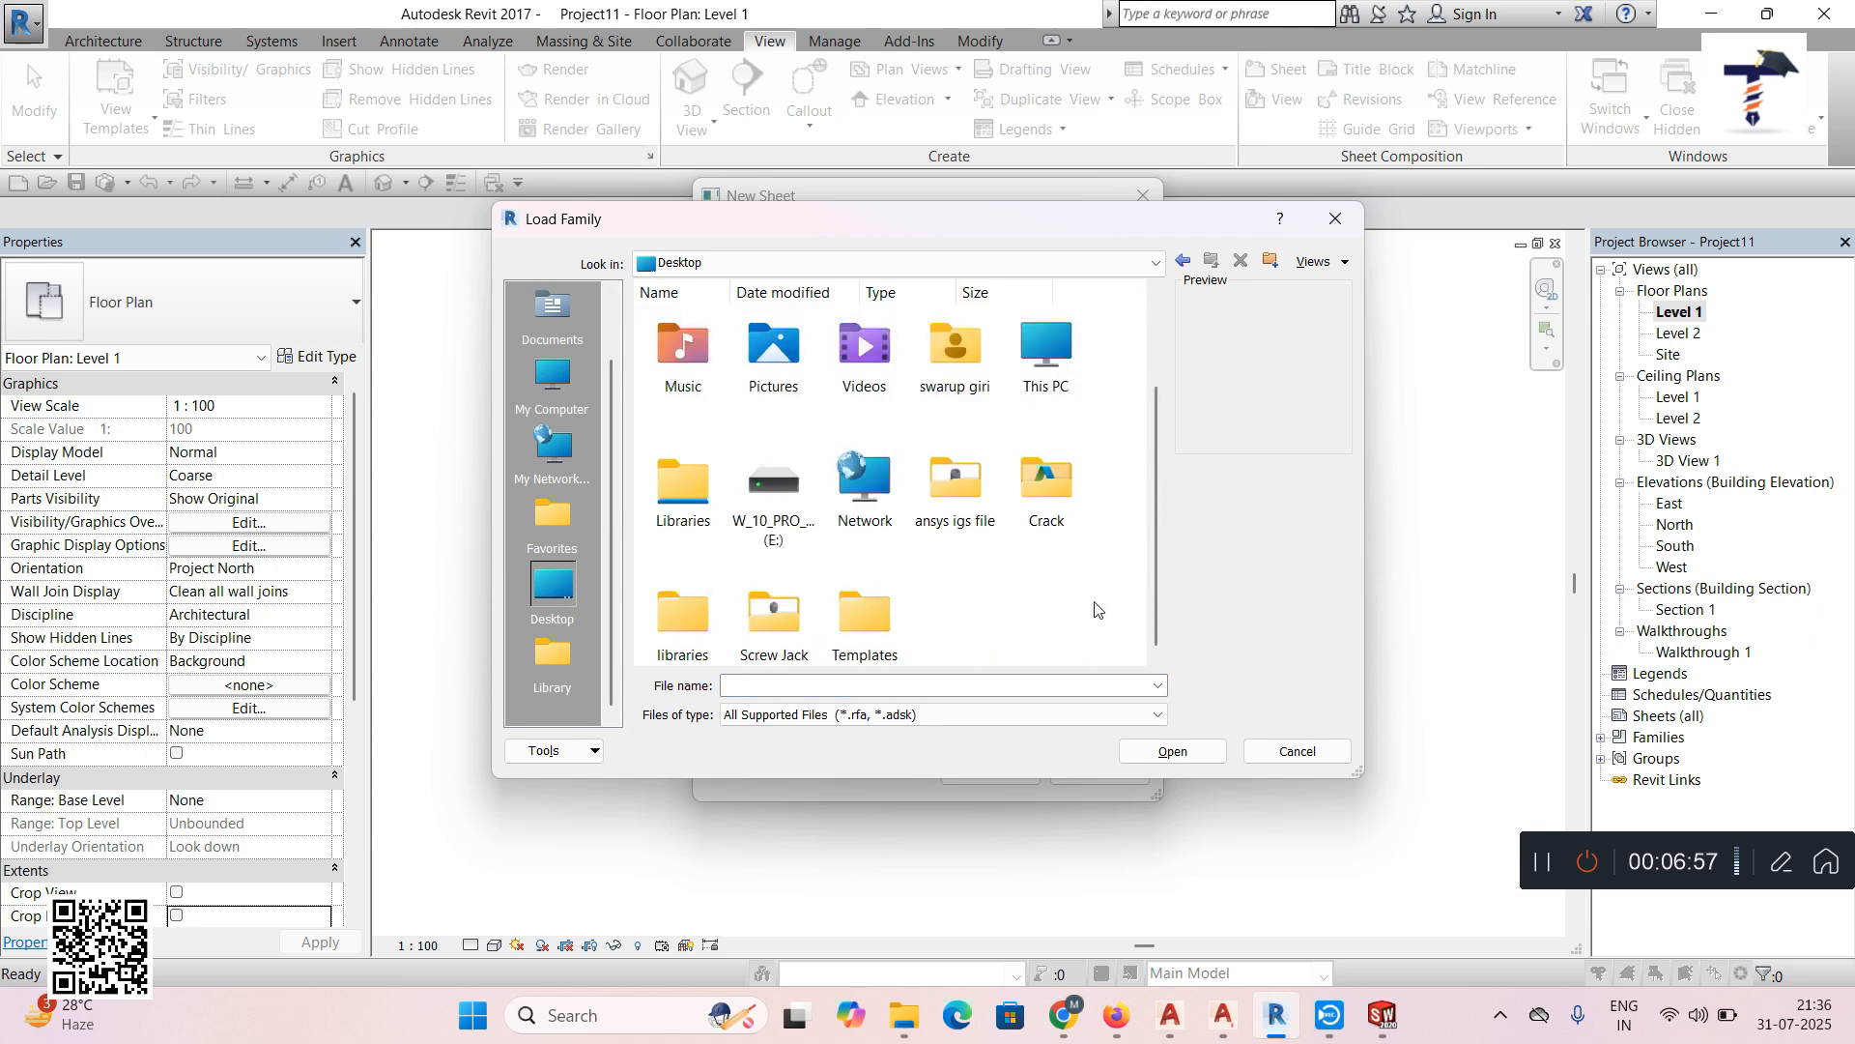
double_click(686, 619)
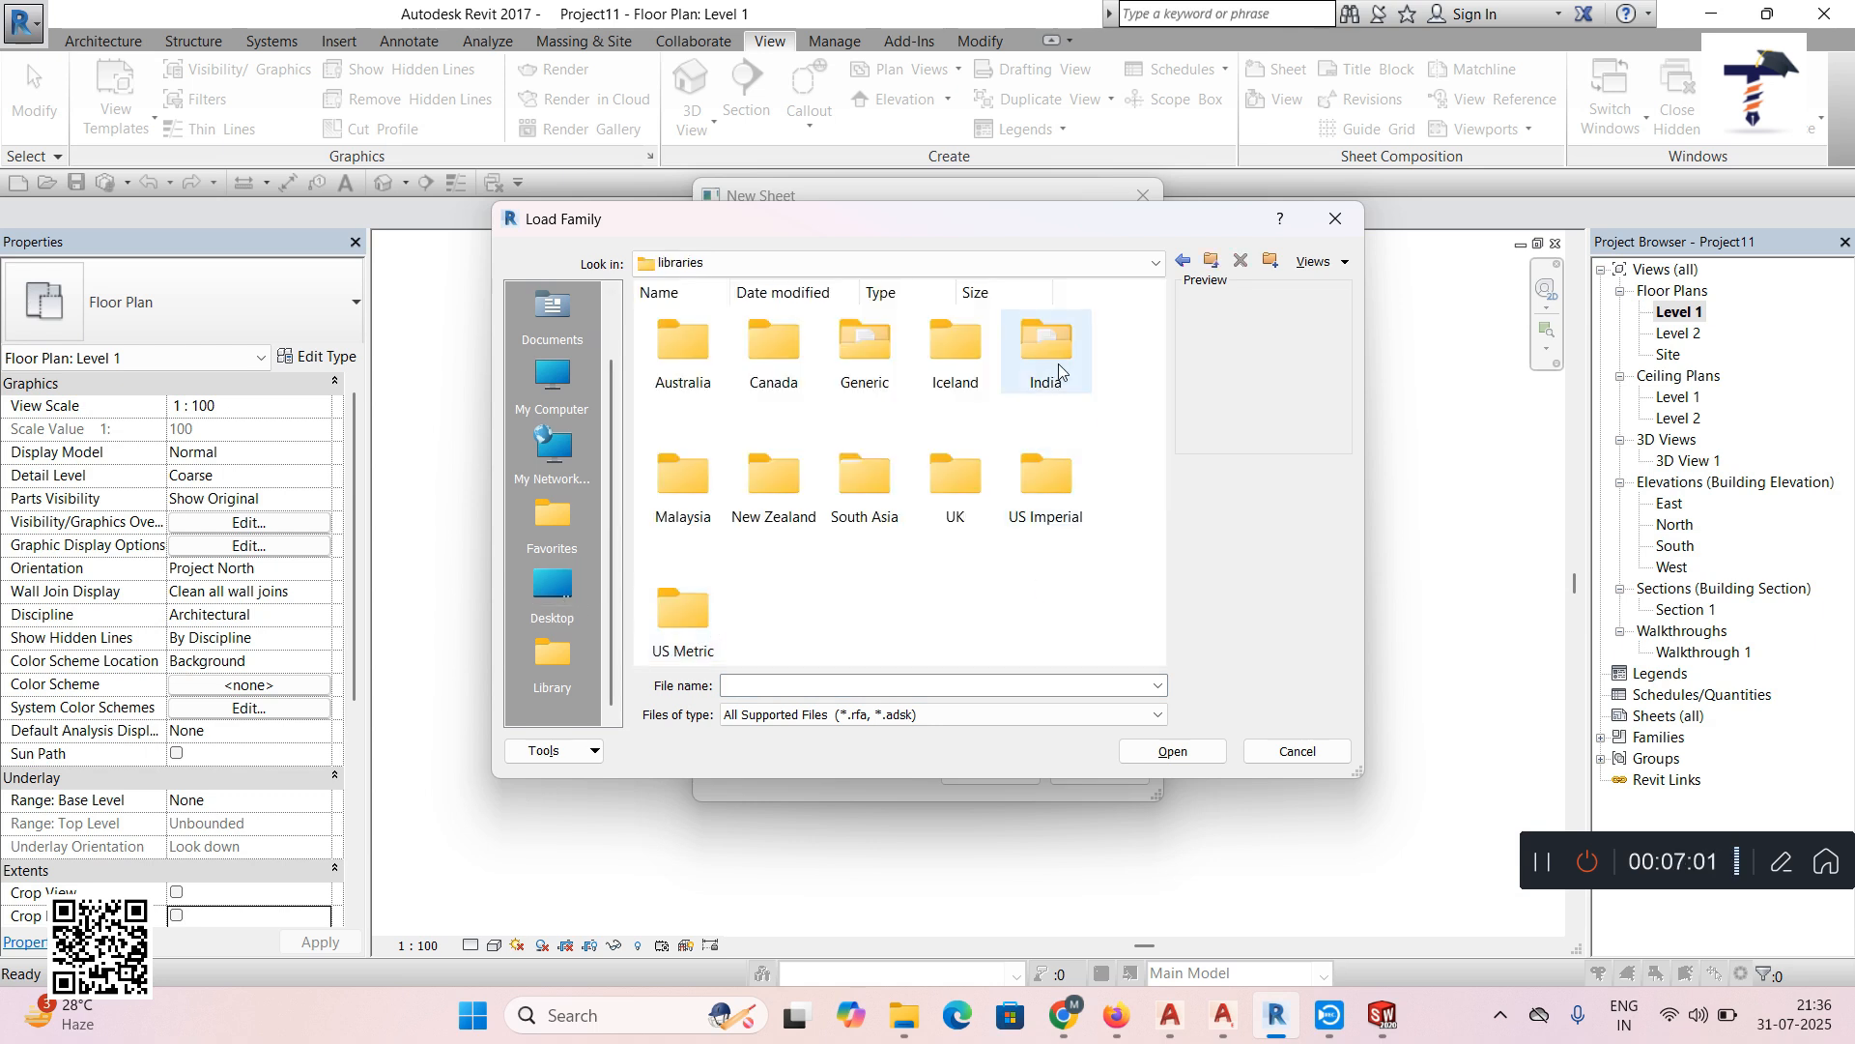
double_click(1058, 363)
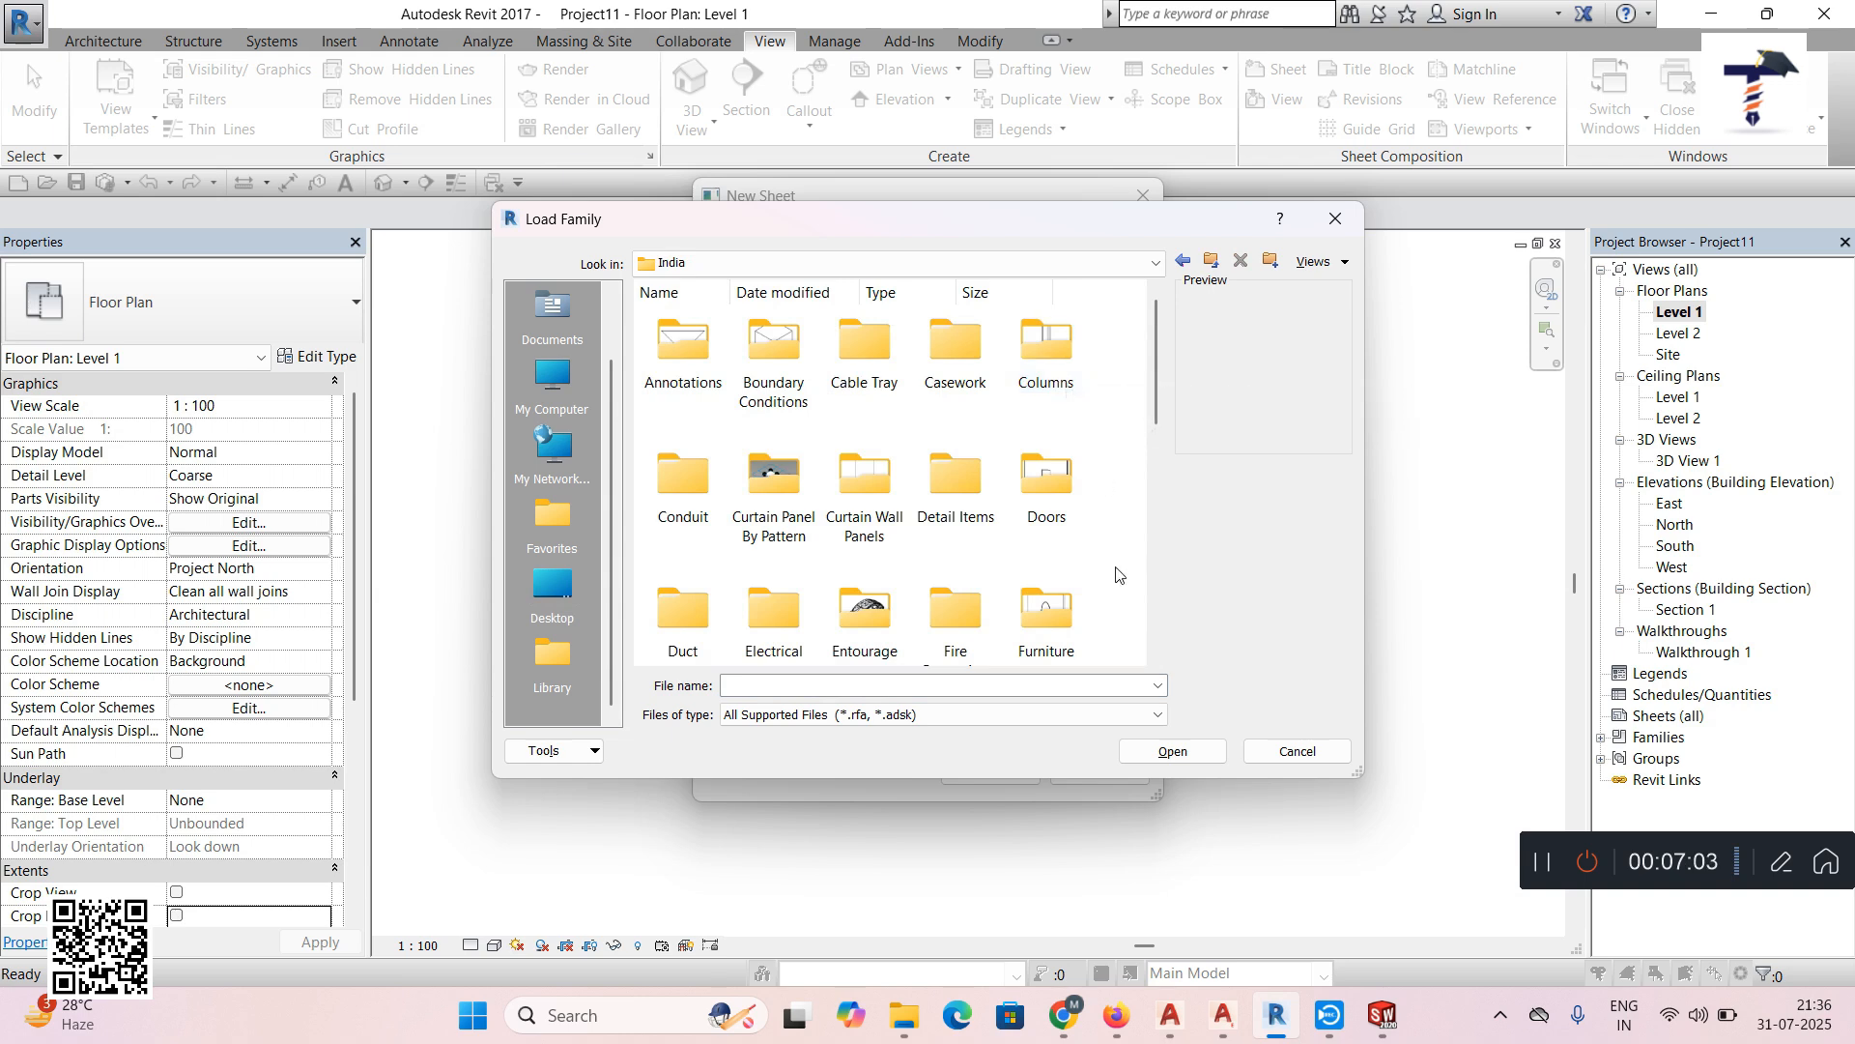
scroll(1116, 600, down, 5)
double_click(789, 606)
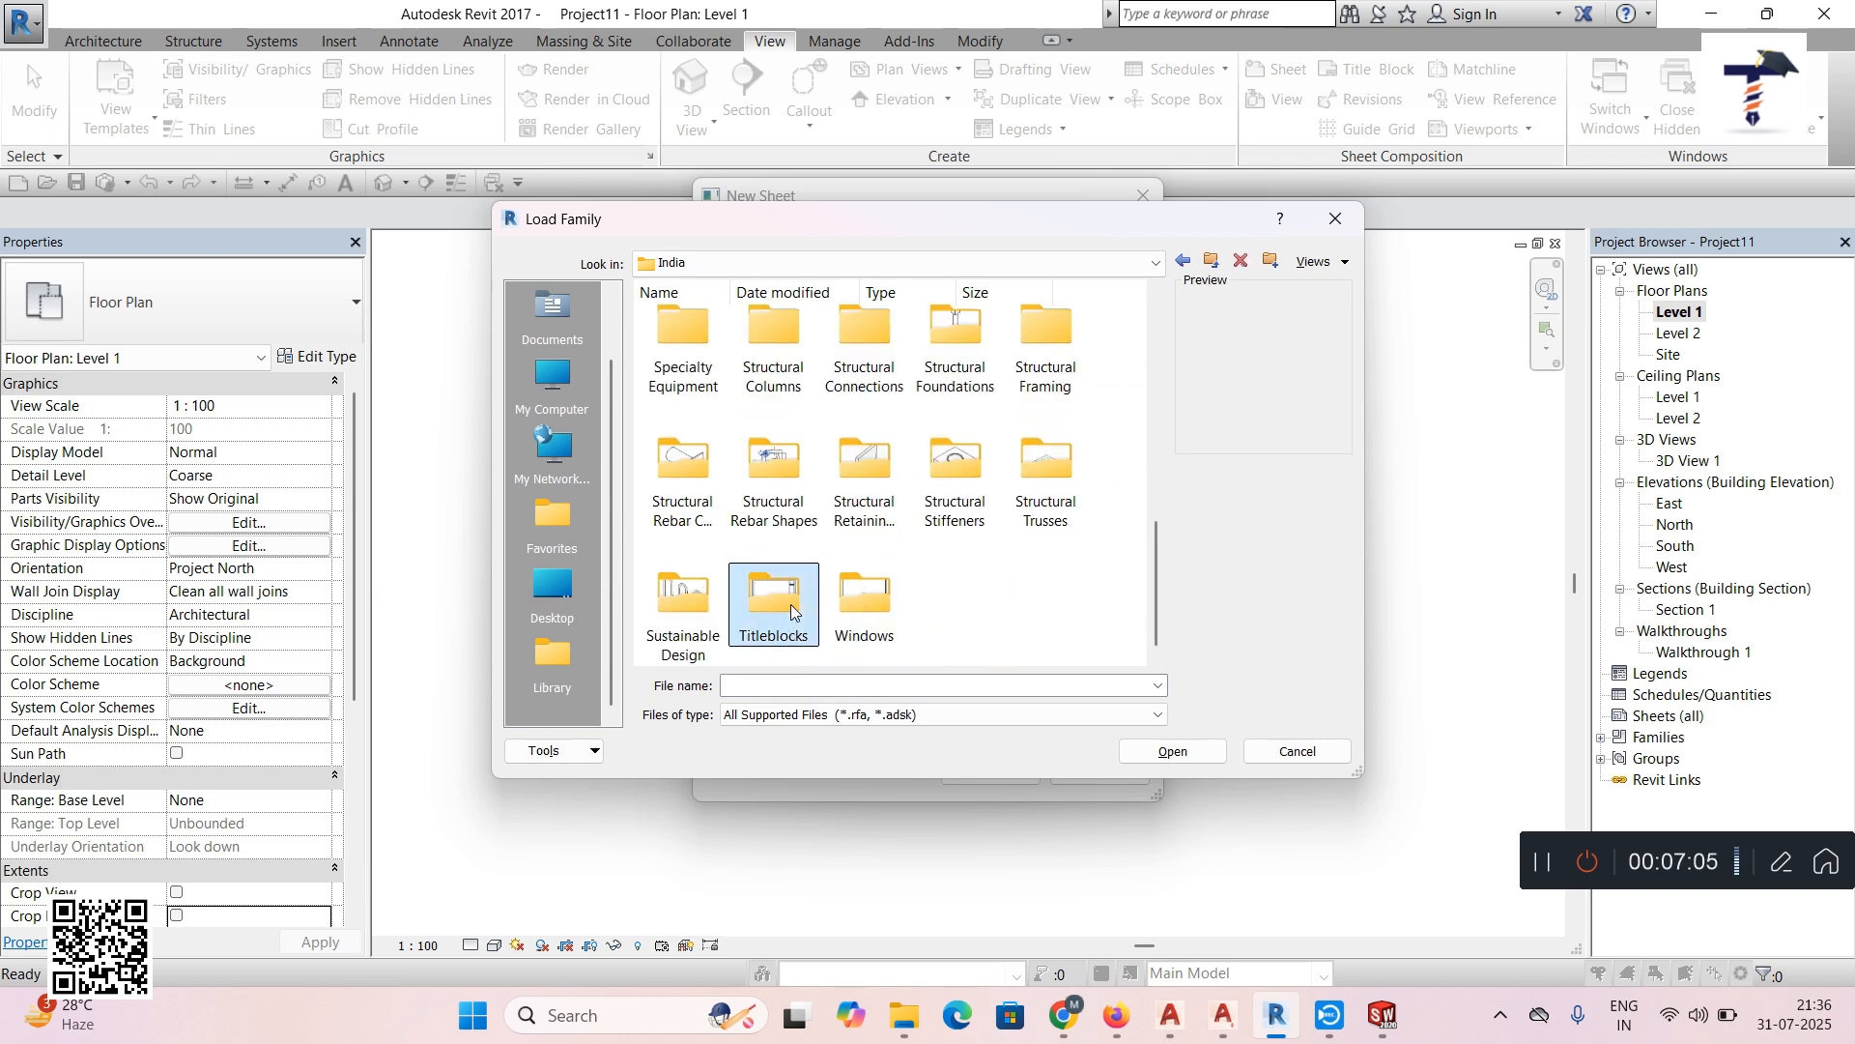
Load the A1 metric titleblock and create the new sheet with it
click(778, 342)
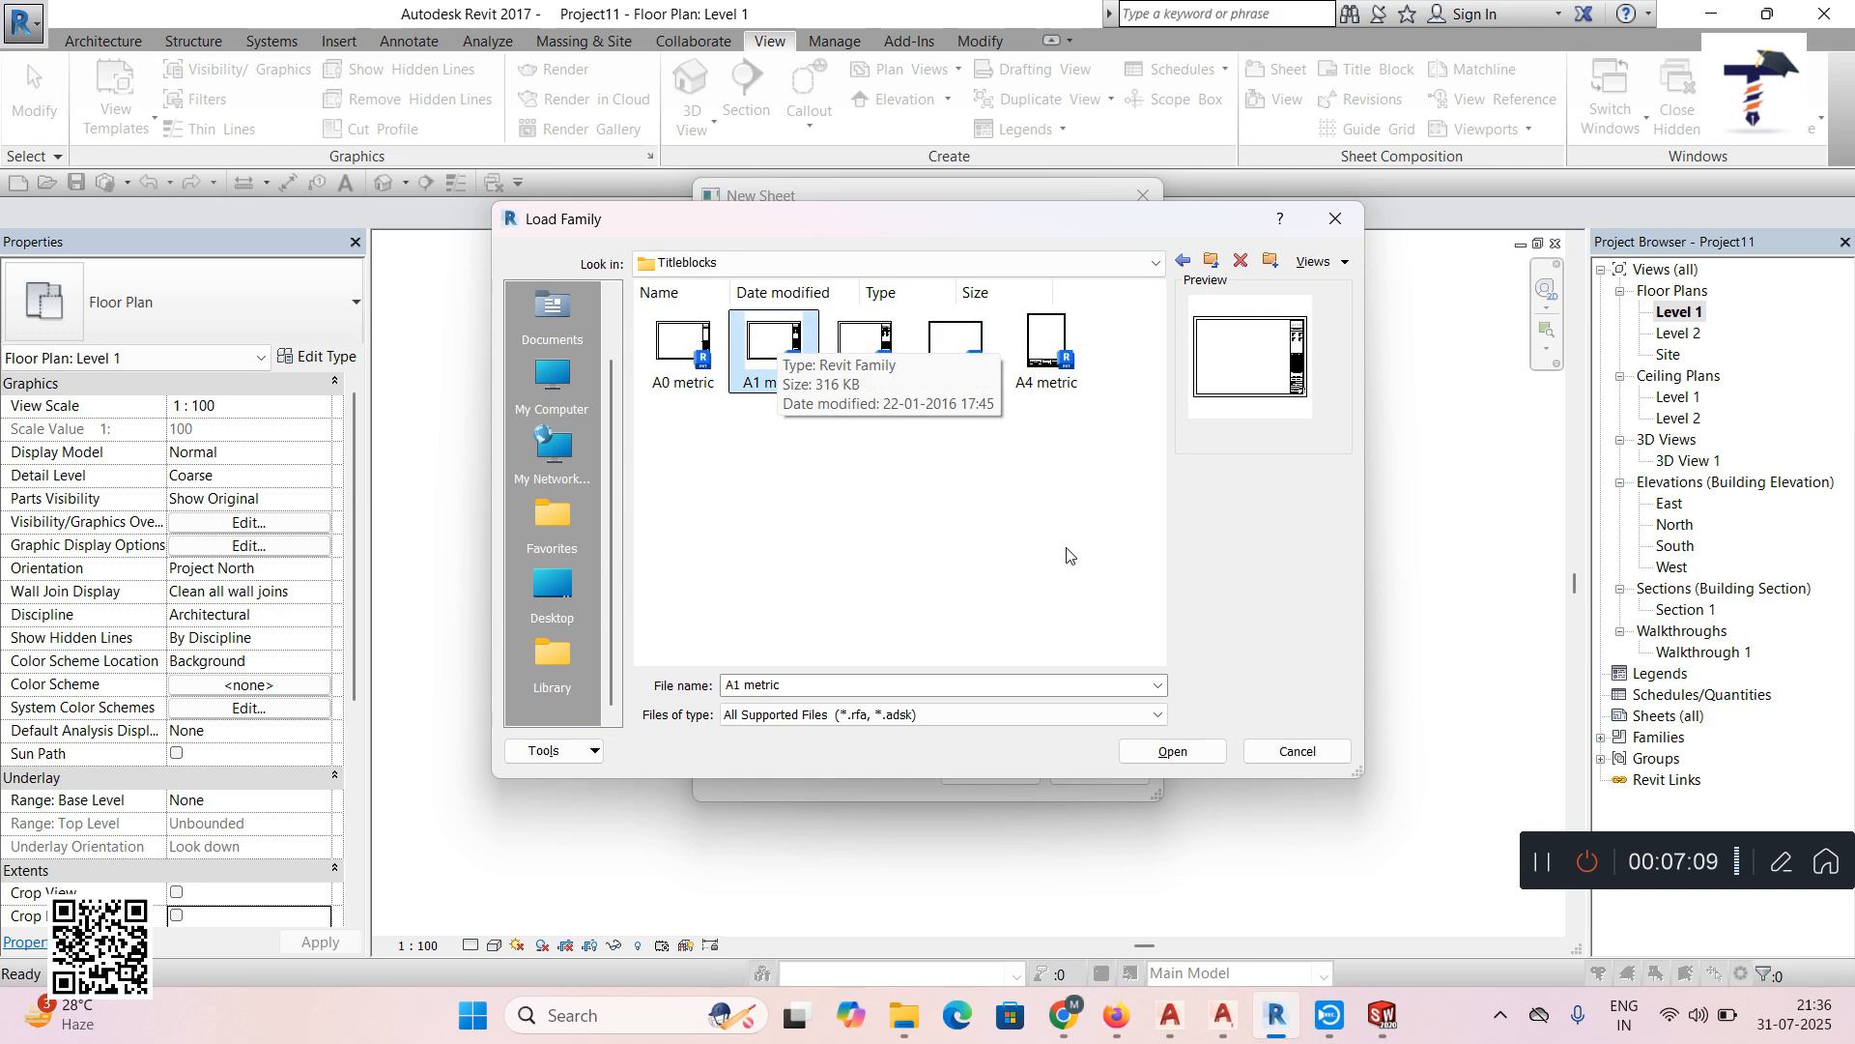
click(1173, 750)
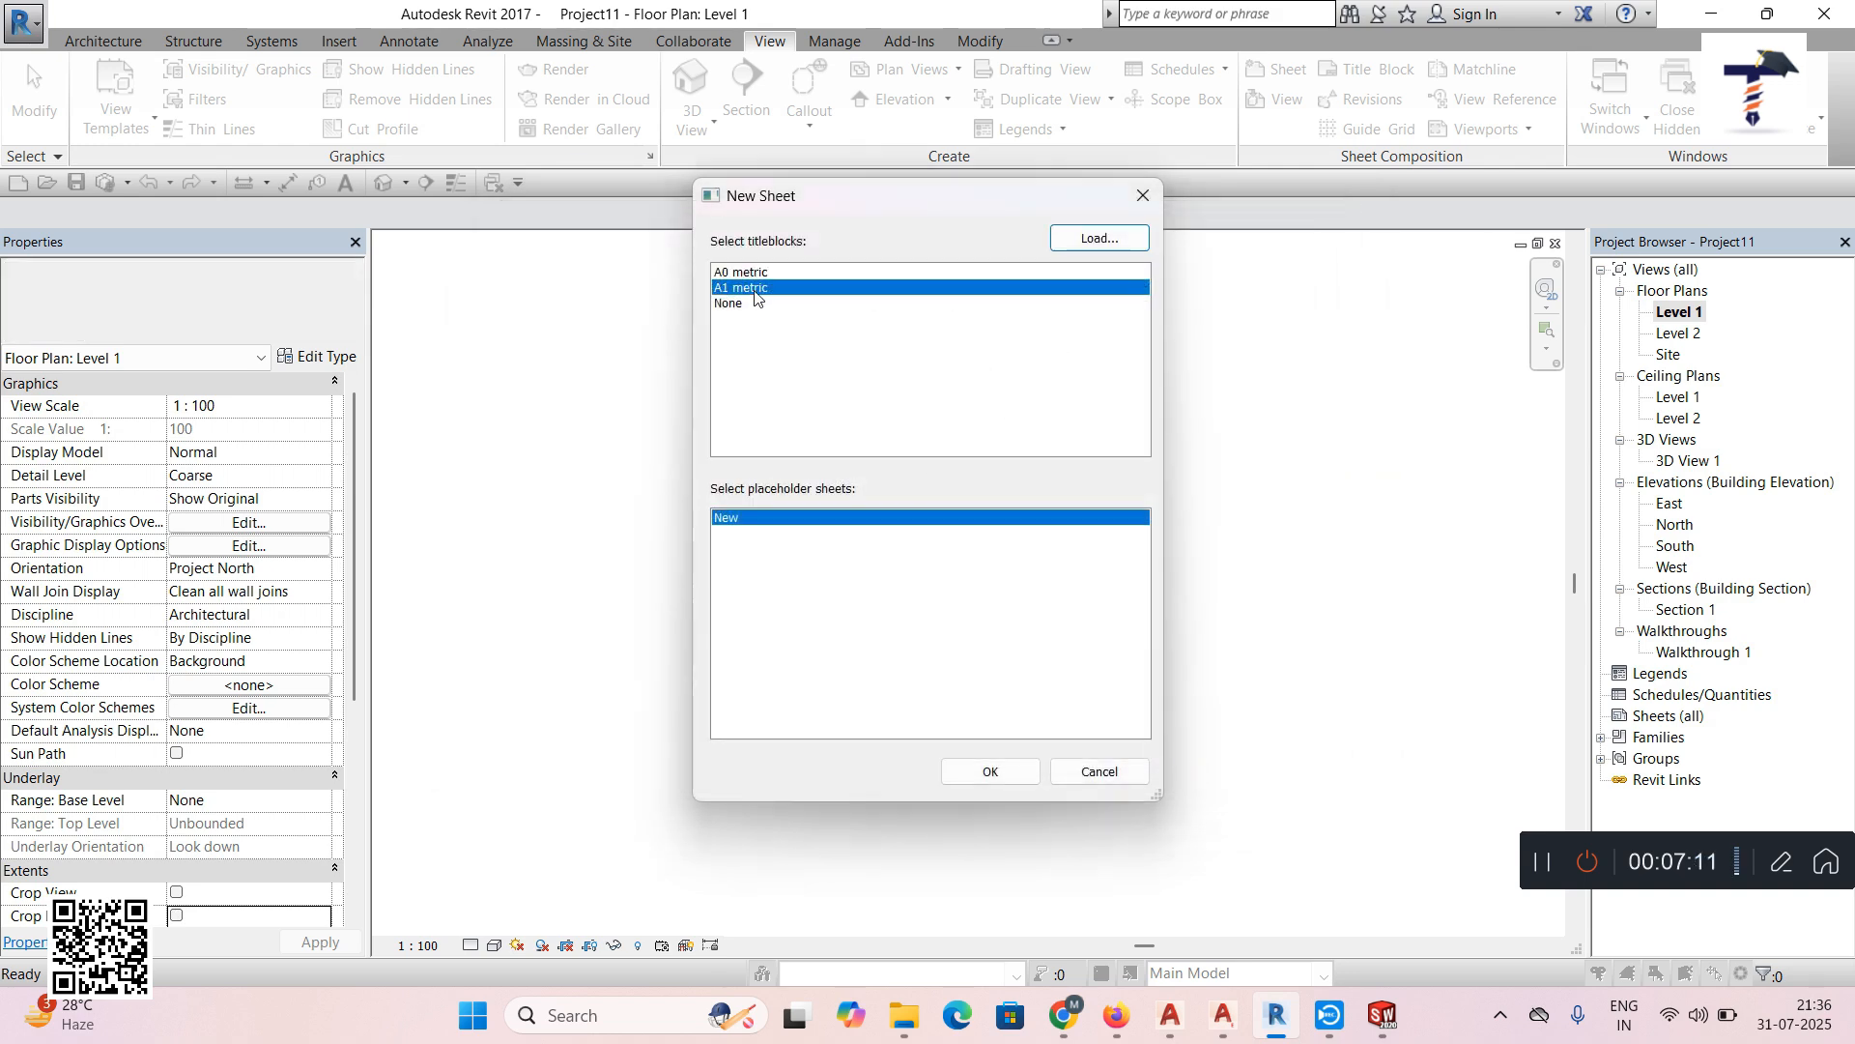
click(990, 771)
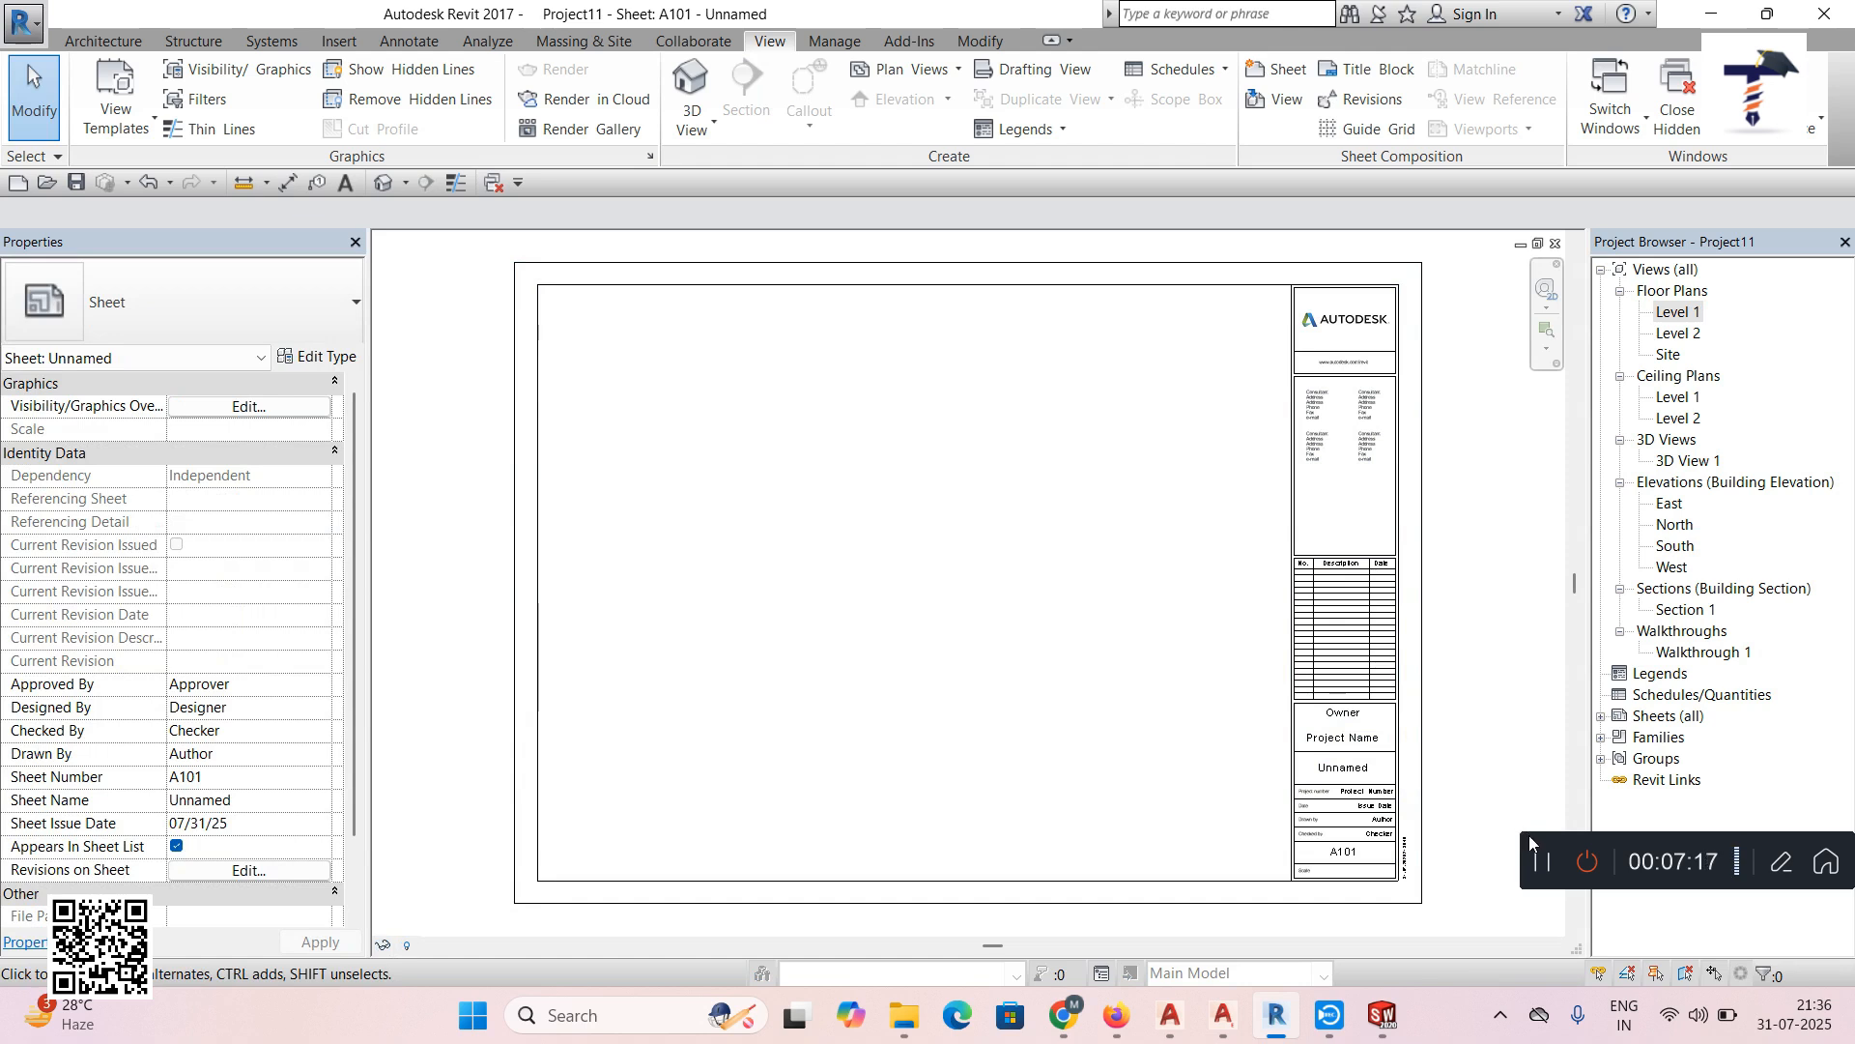
Set the sheet name in the A1 titleblock's properties to "sheet 1"
drag(1530, 837, 1560, 1018)
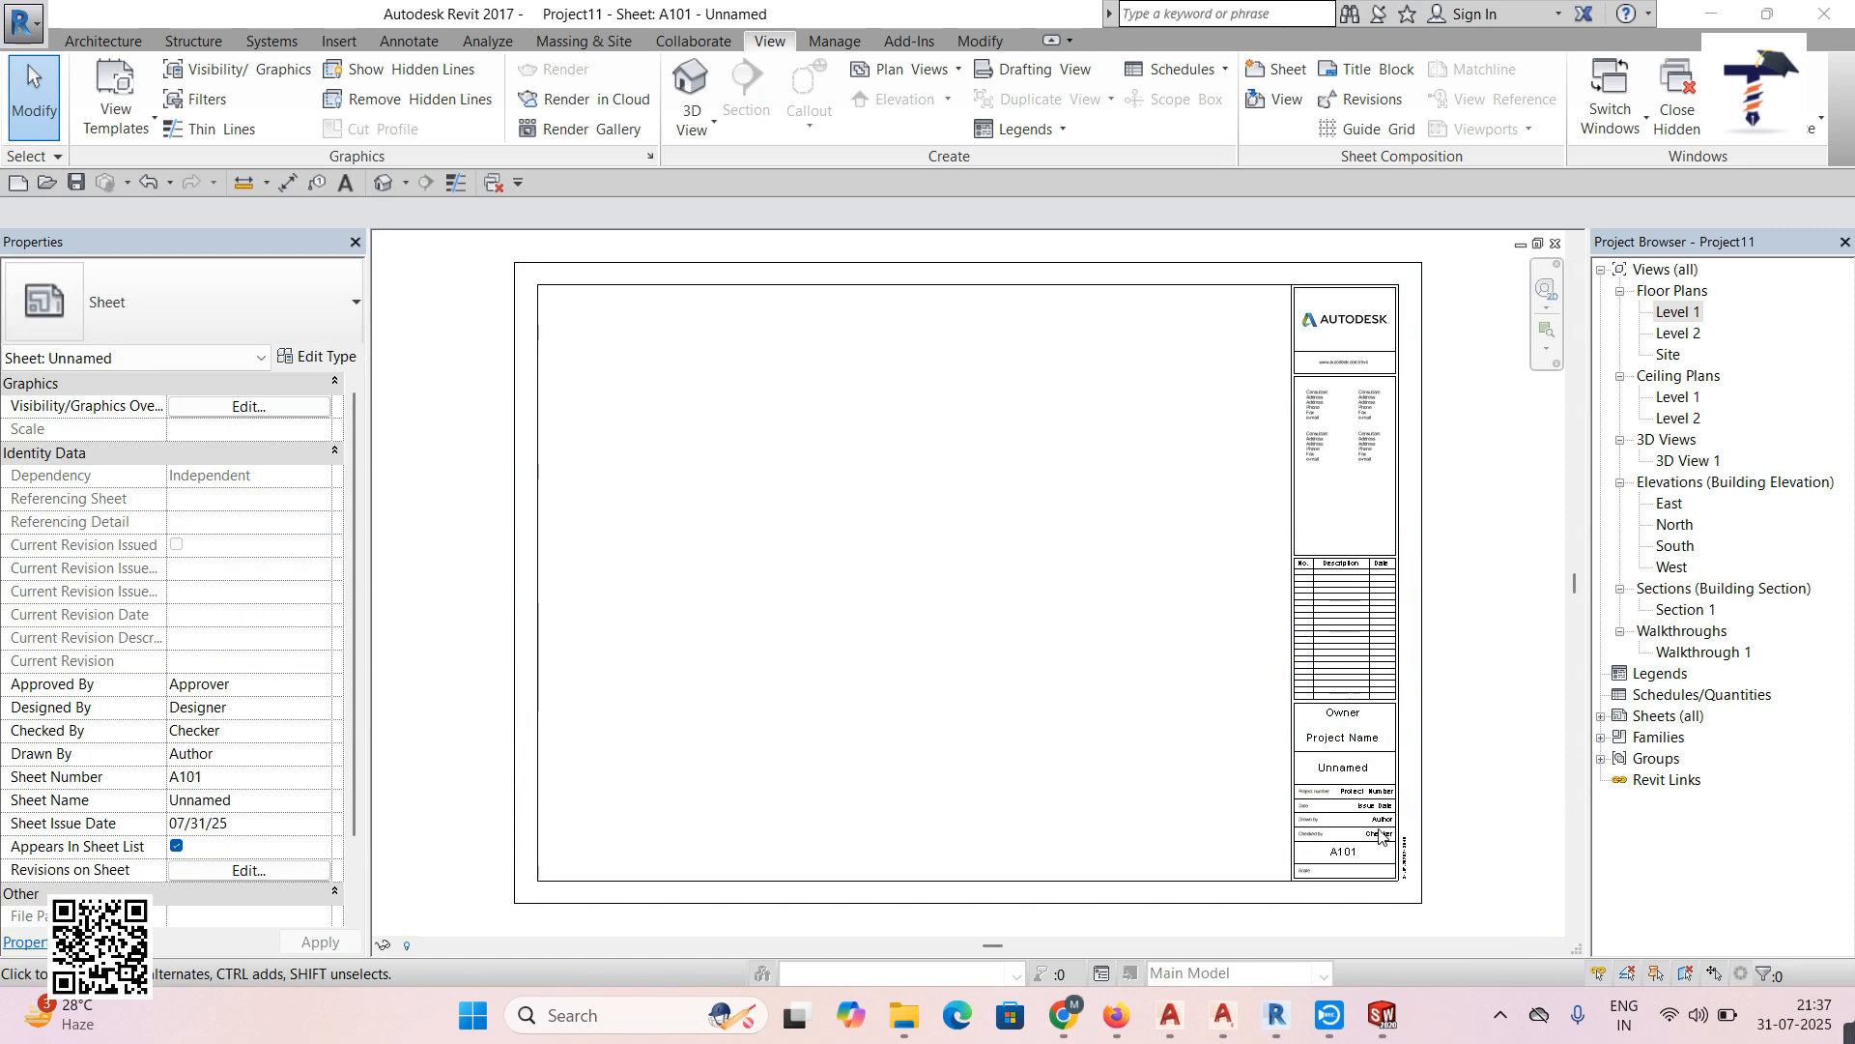
scroll(1363, 775, up, 3)
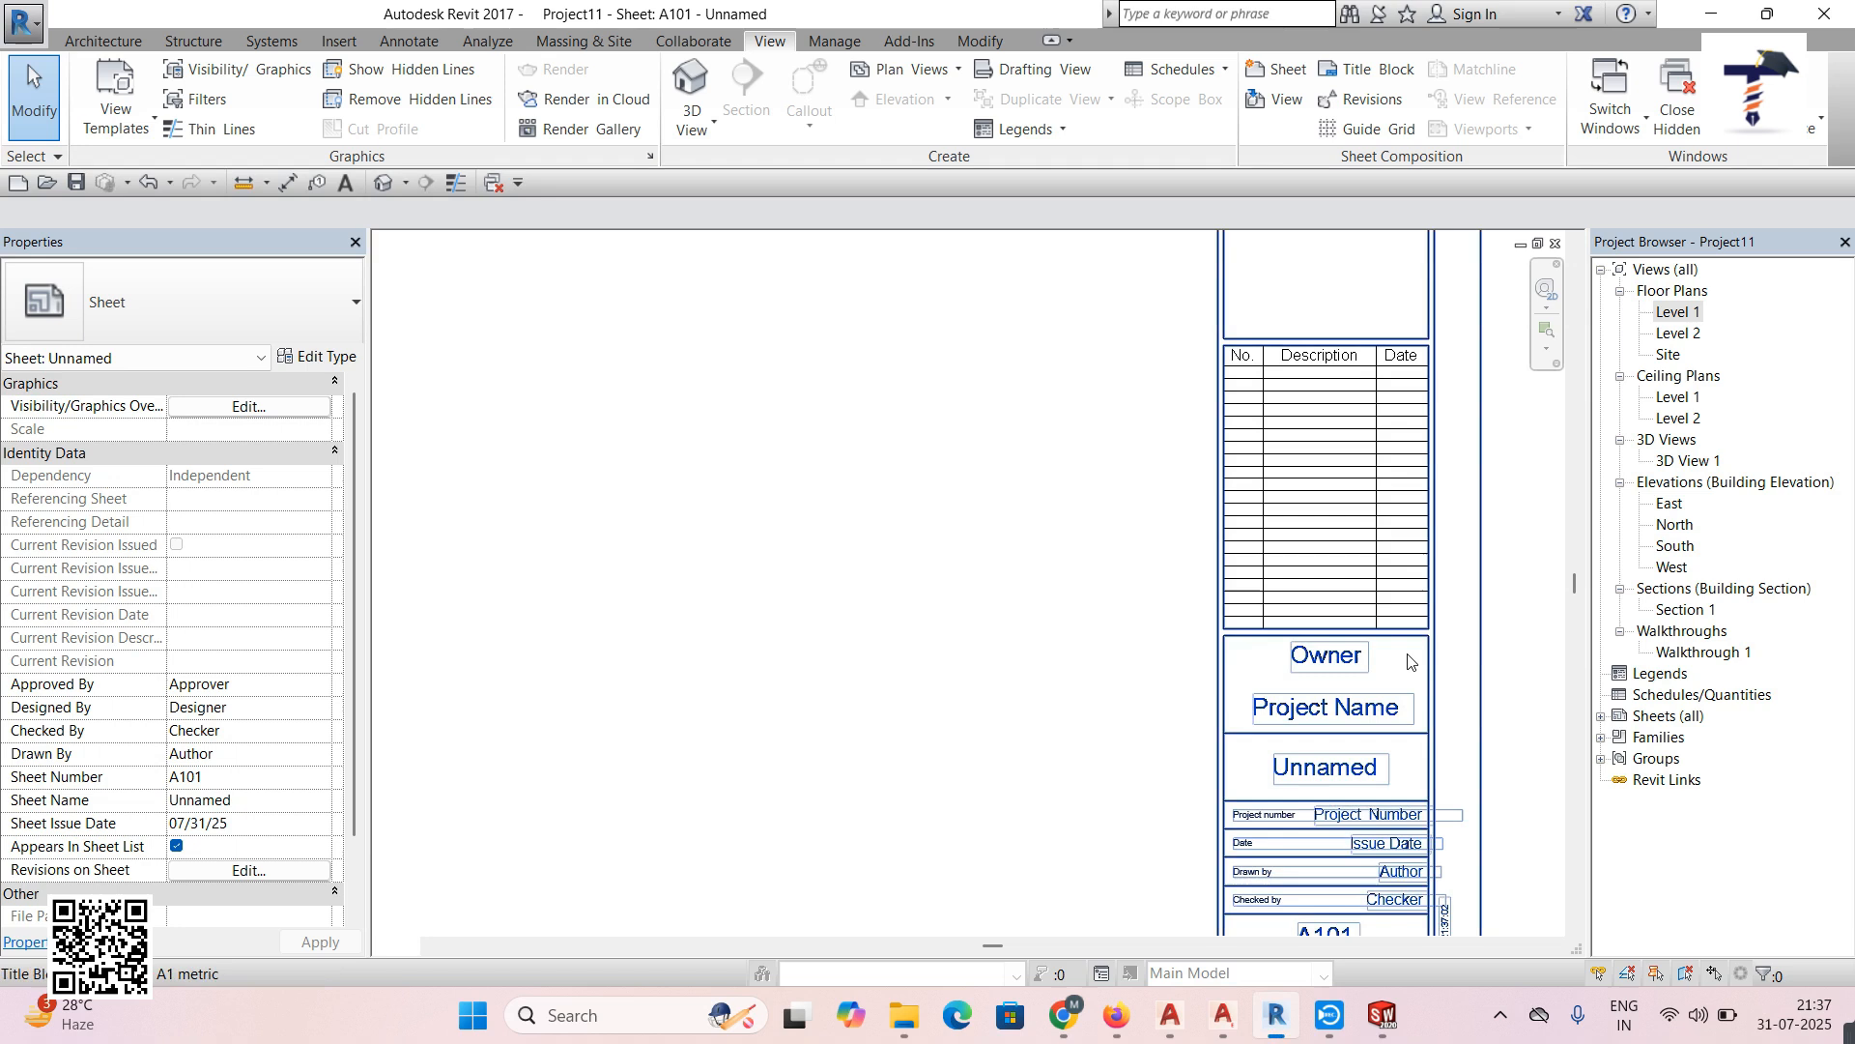
click(1340, 773)
click(275, 450)
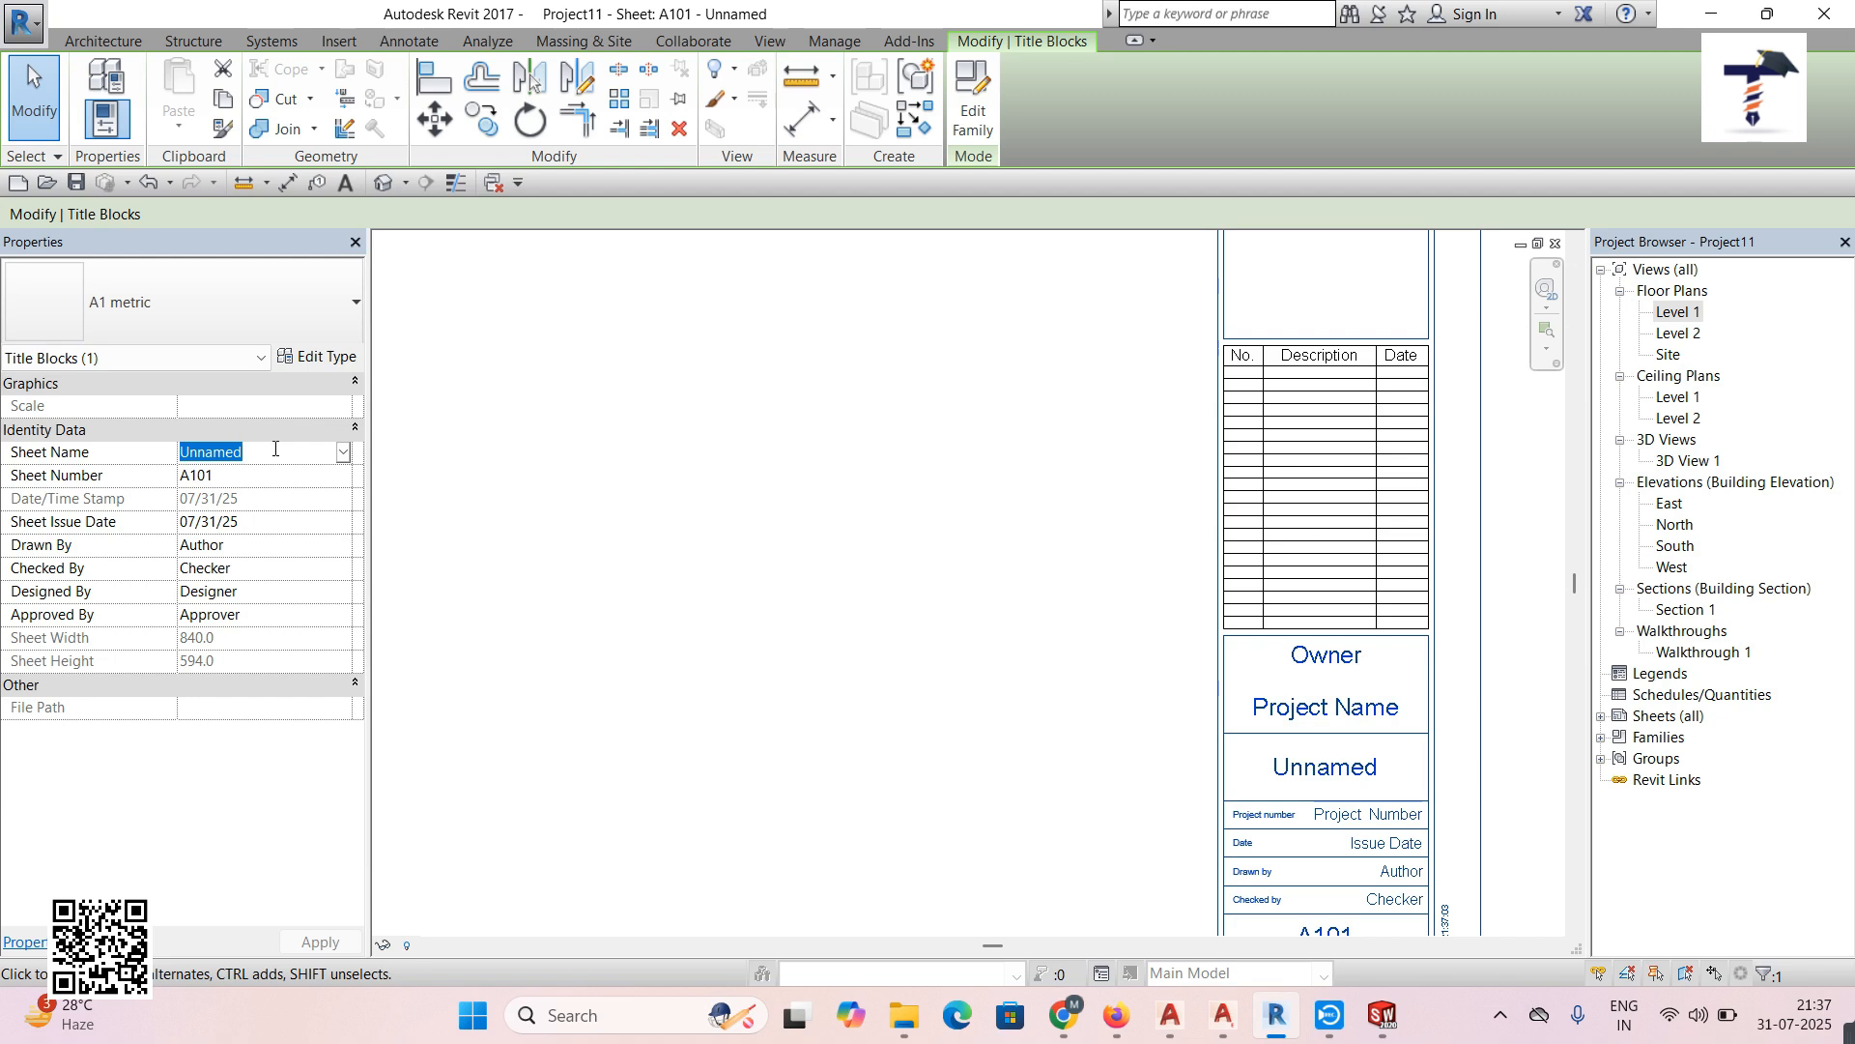
text(sheet)
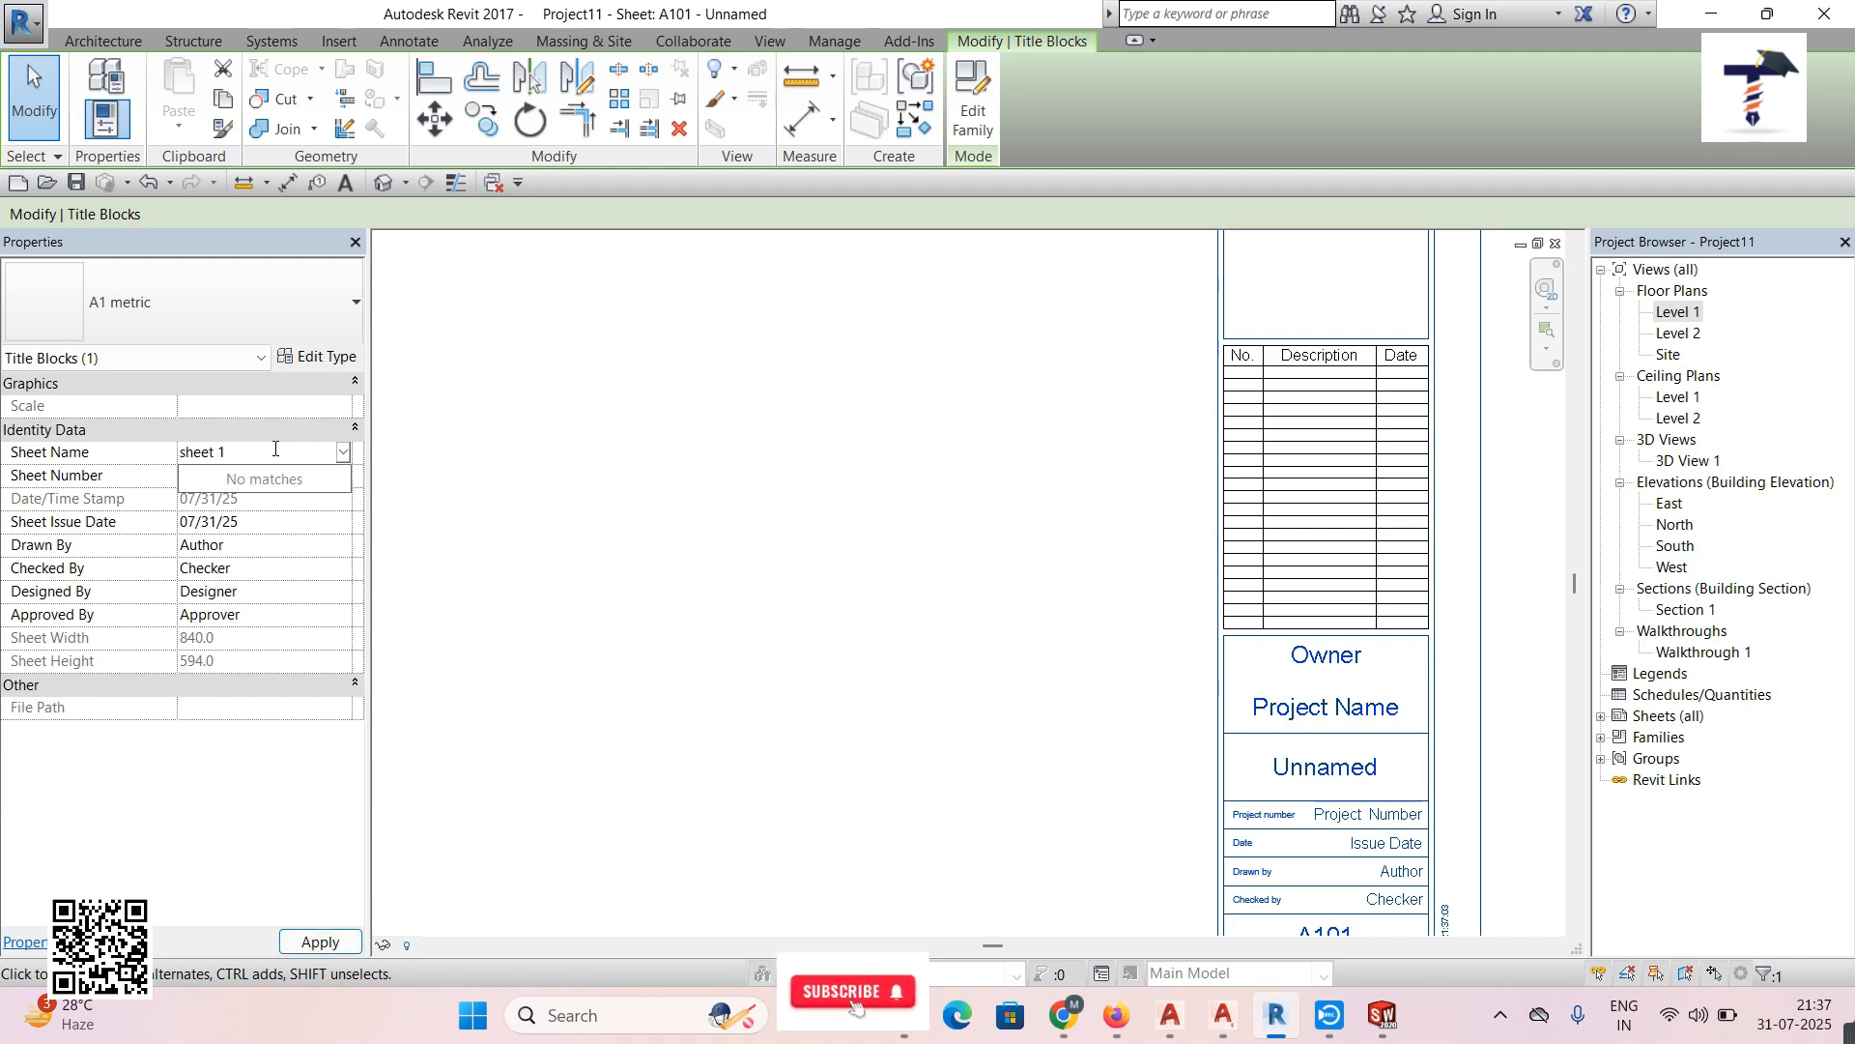
text( 1)
key(Return)
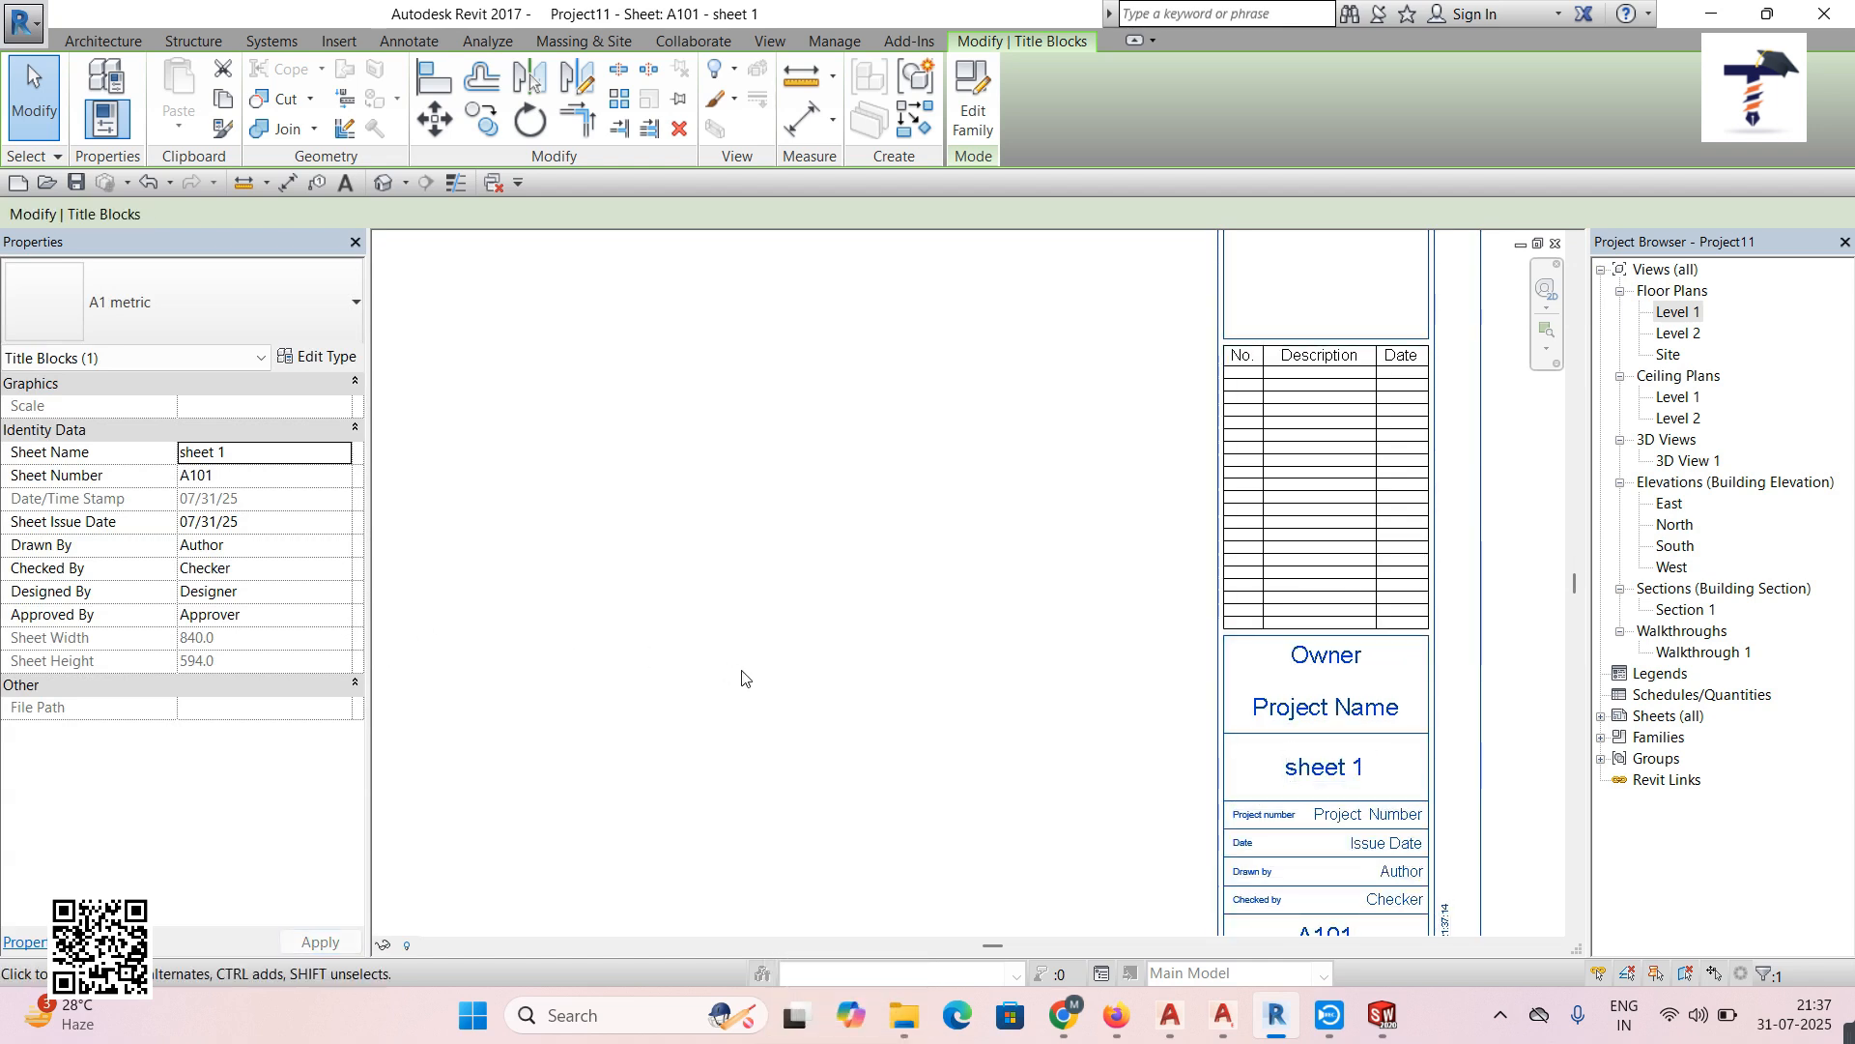
Place the Level 1 floor plan view on the sheet
scroll(742, 677, down, 5)
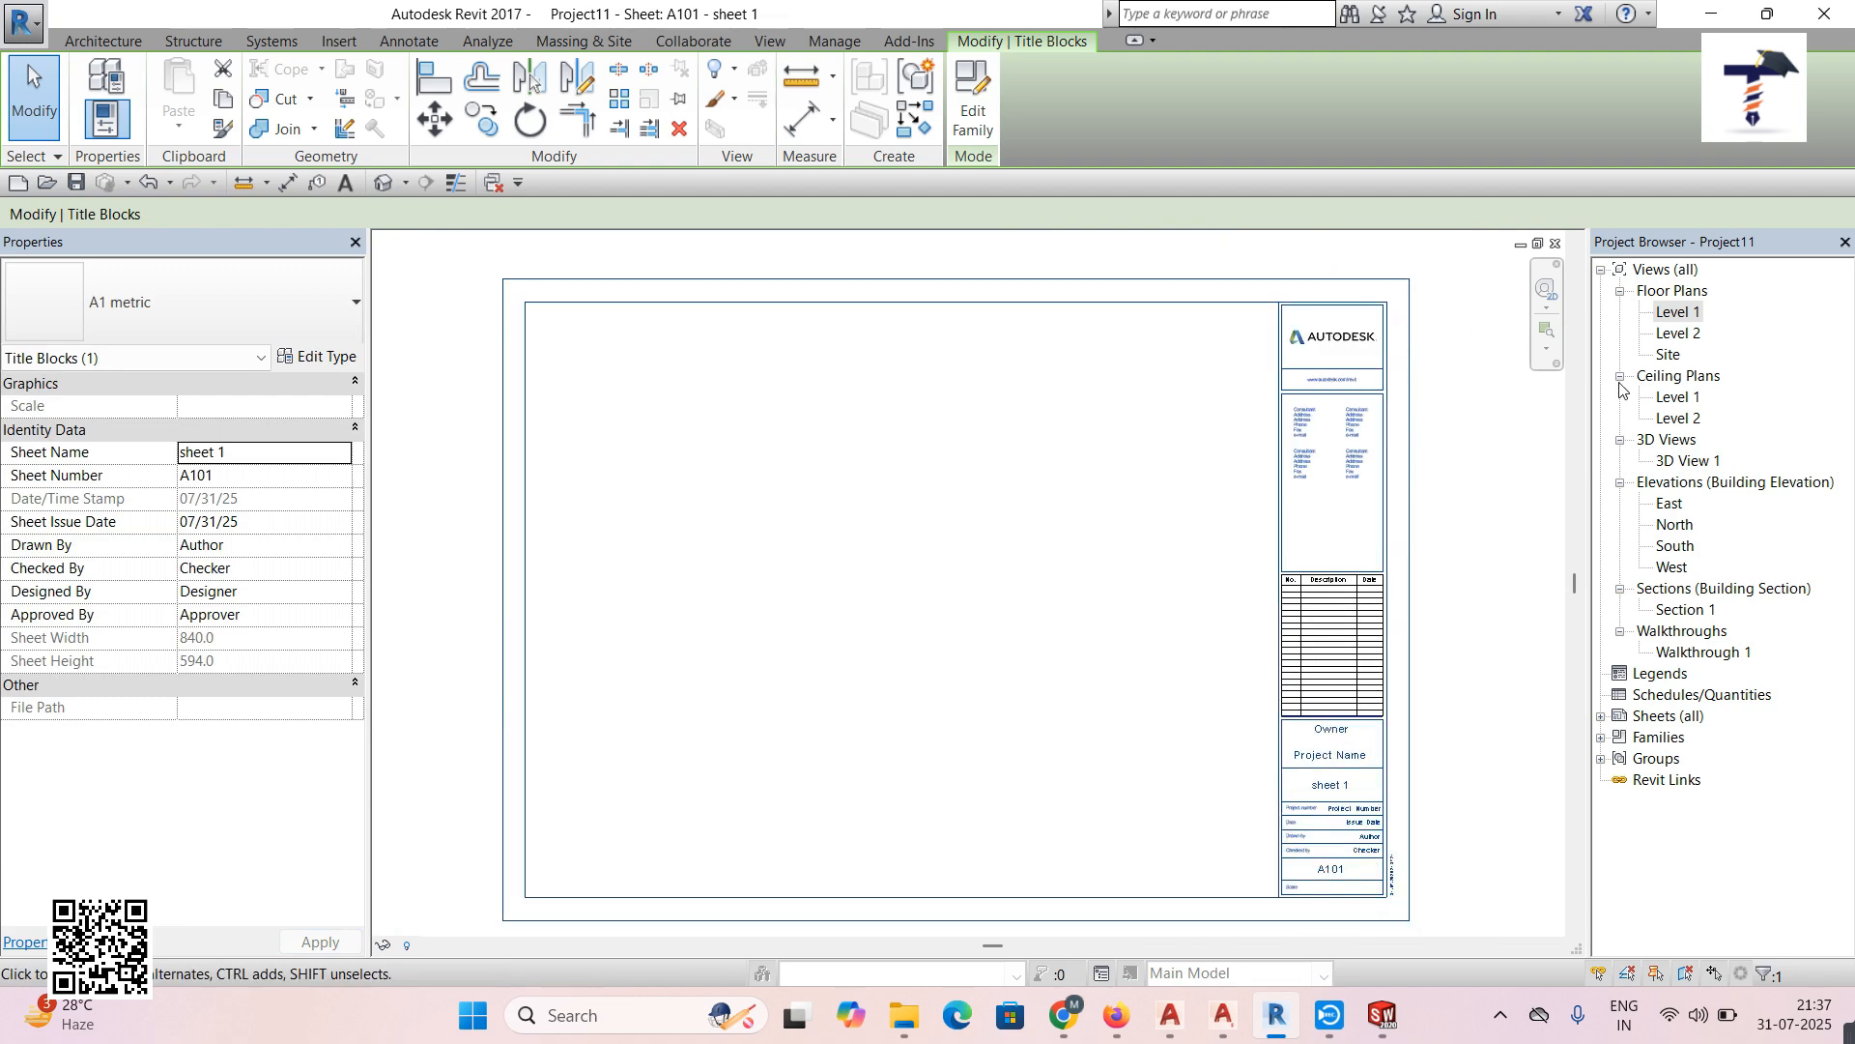
click(1681, 312)
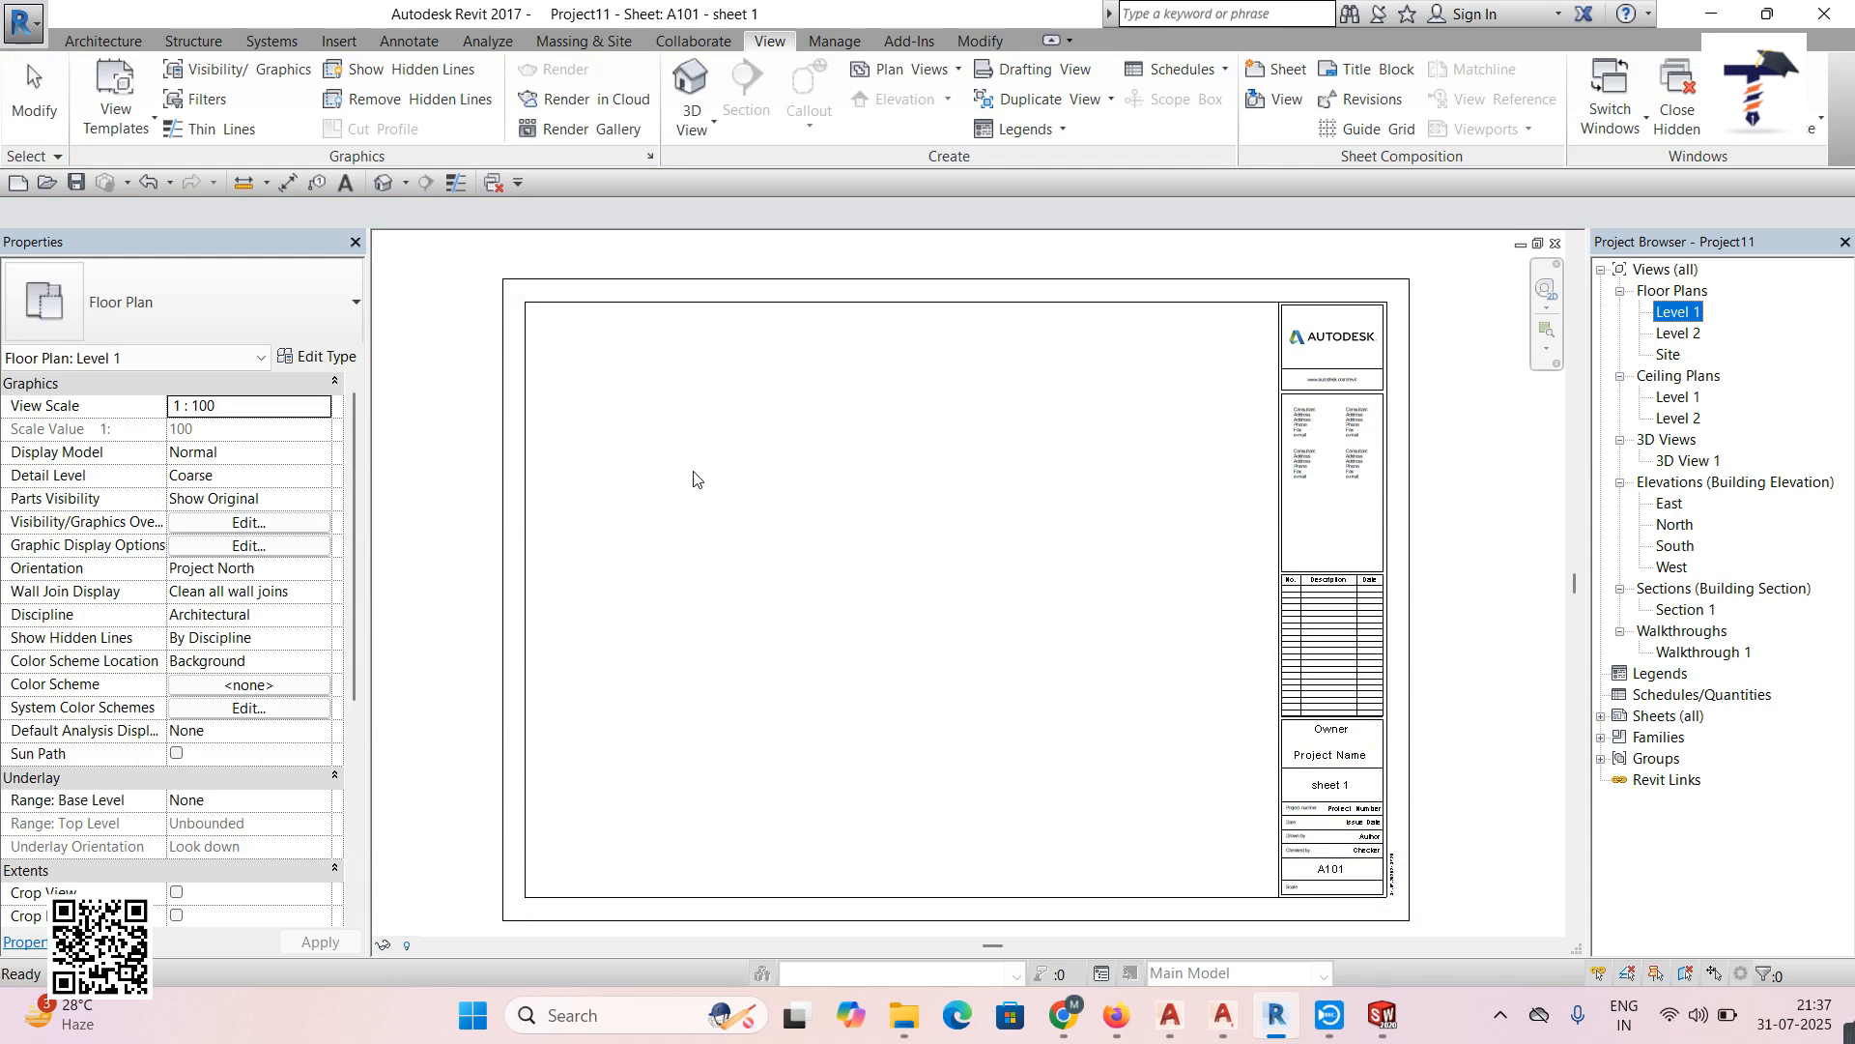
drag(1680, 312, 693, 473)
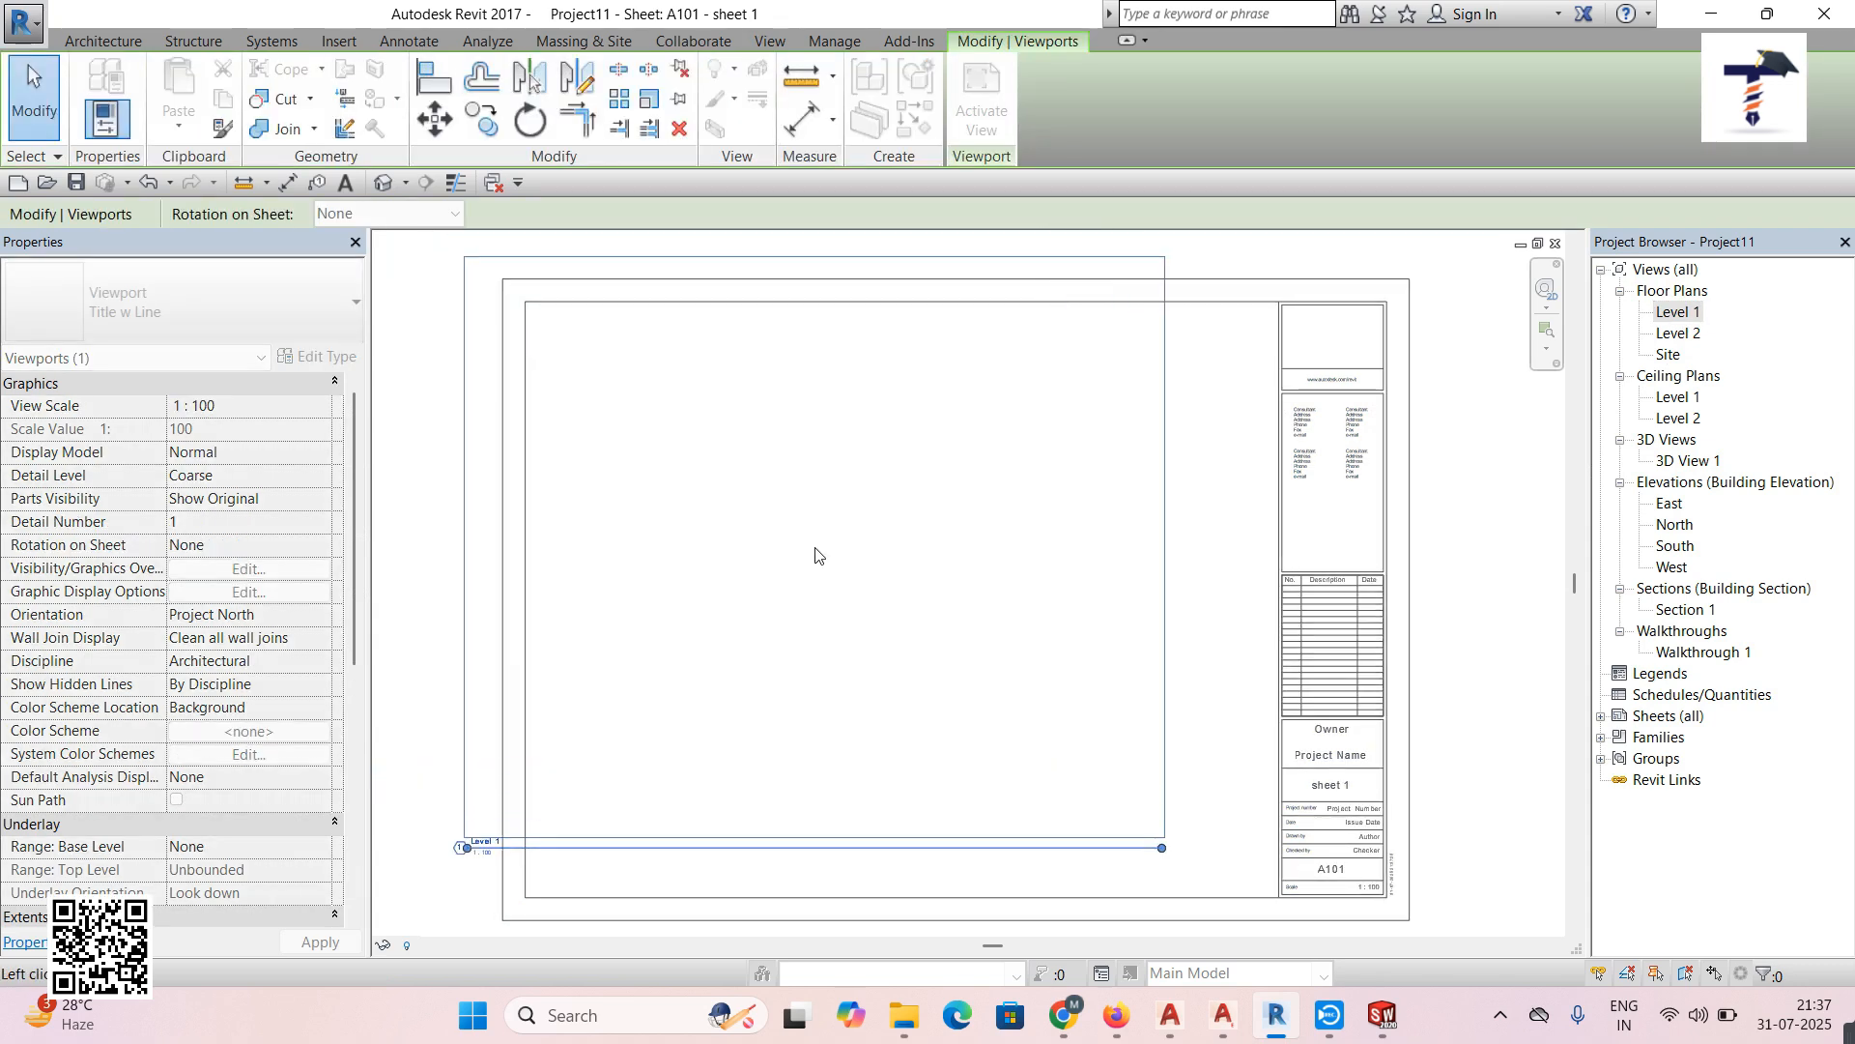
click(815, 555)
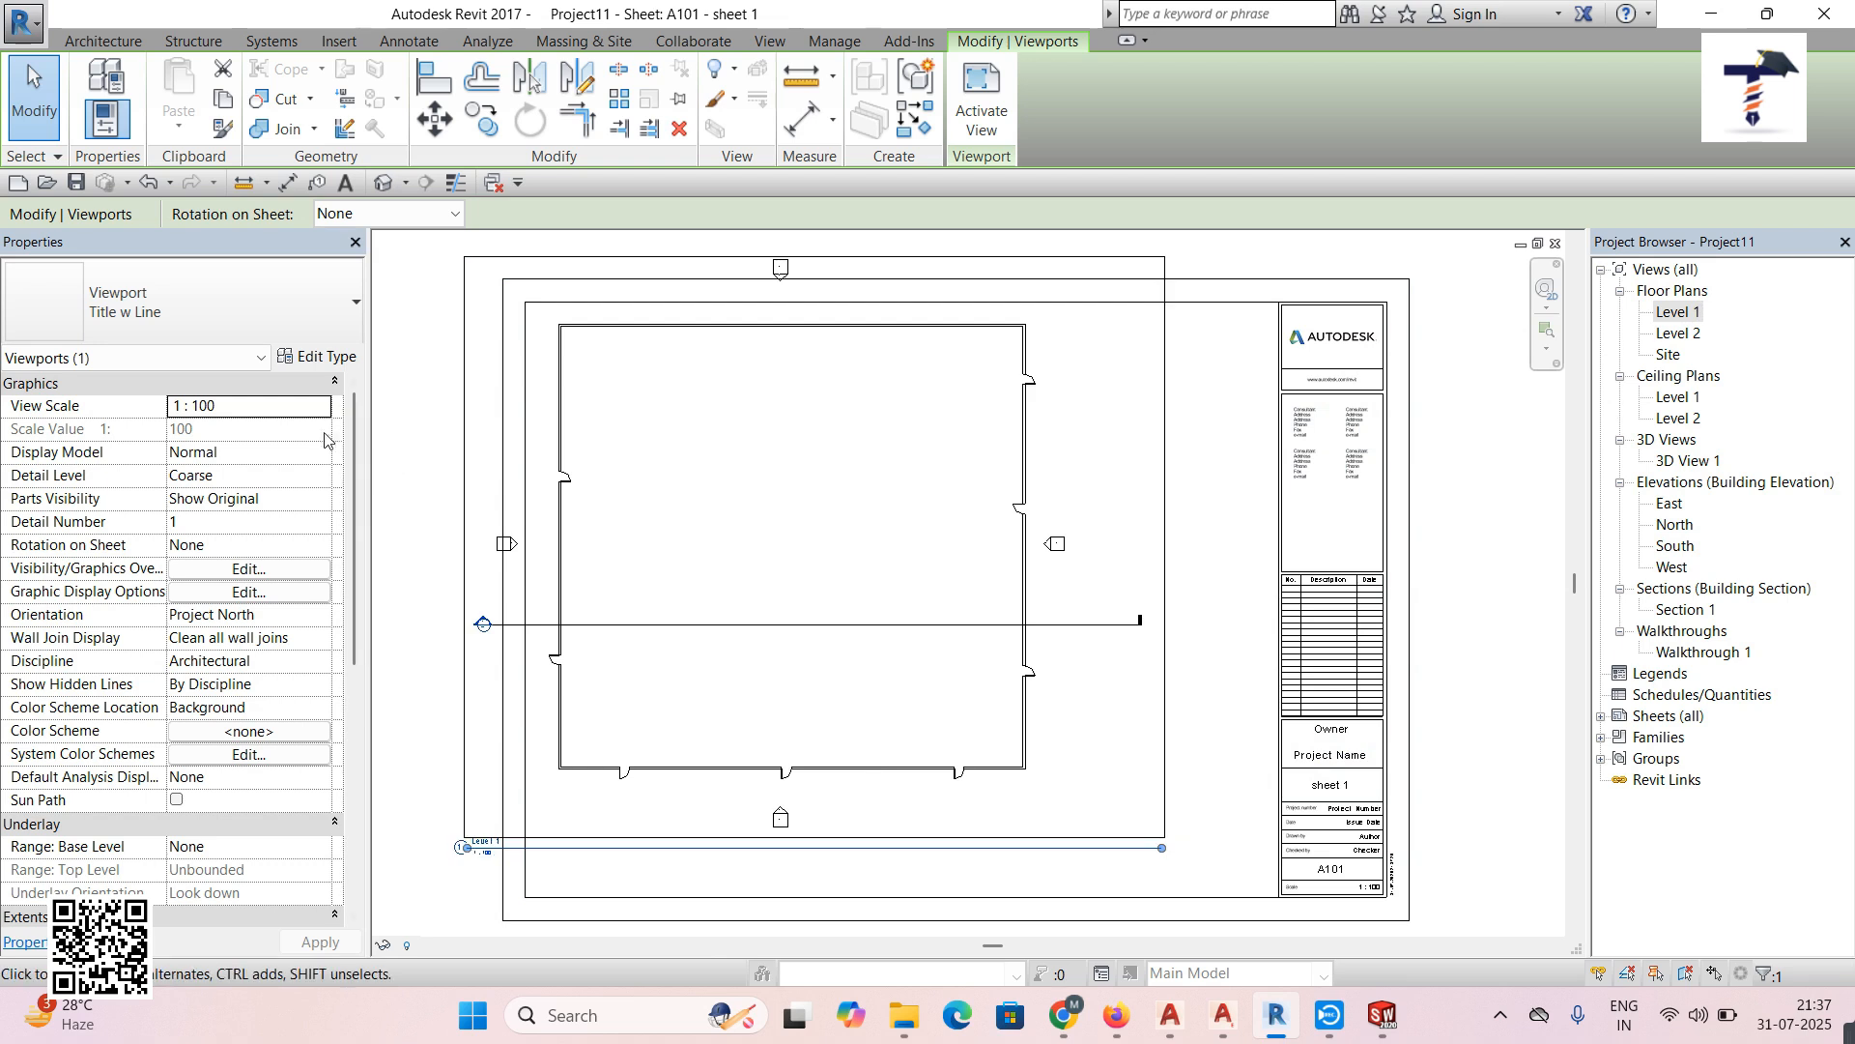
Set the Level 1 viewport's view scale to 1 : 200 and move it into the sheet's upper-left corner
click(322, 408)
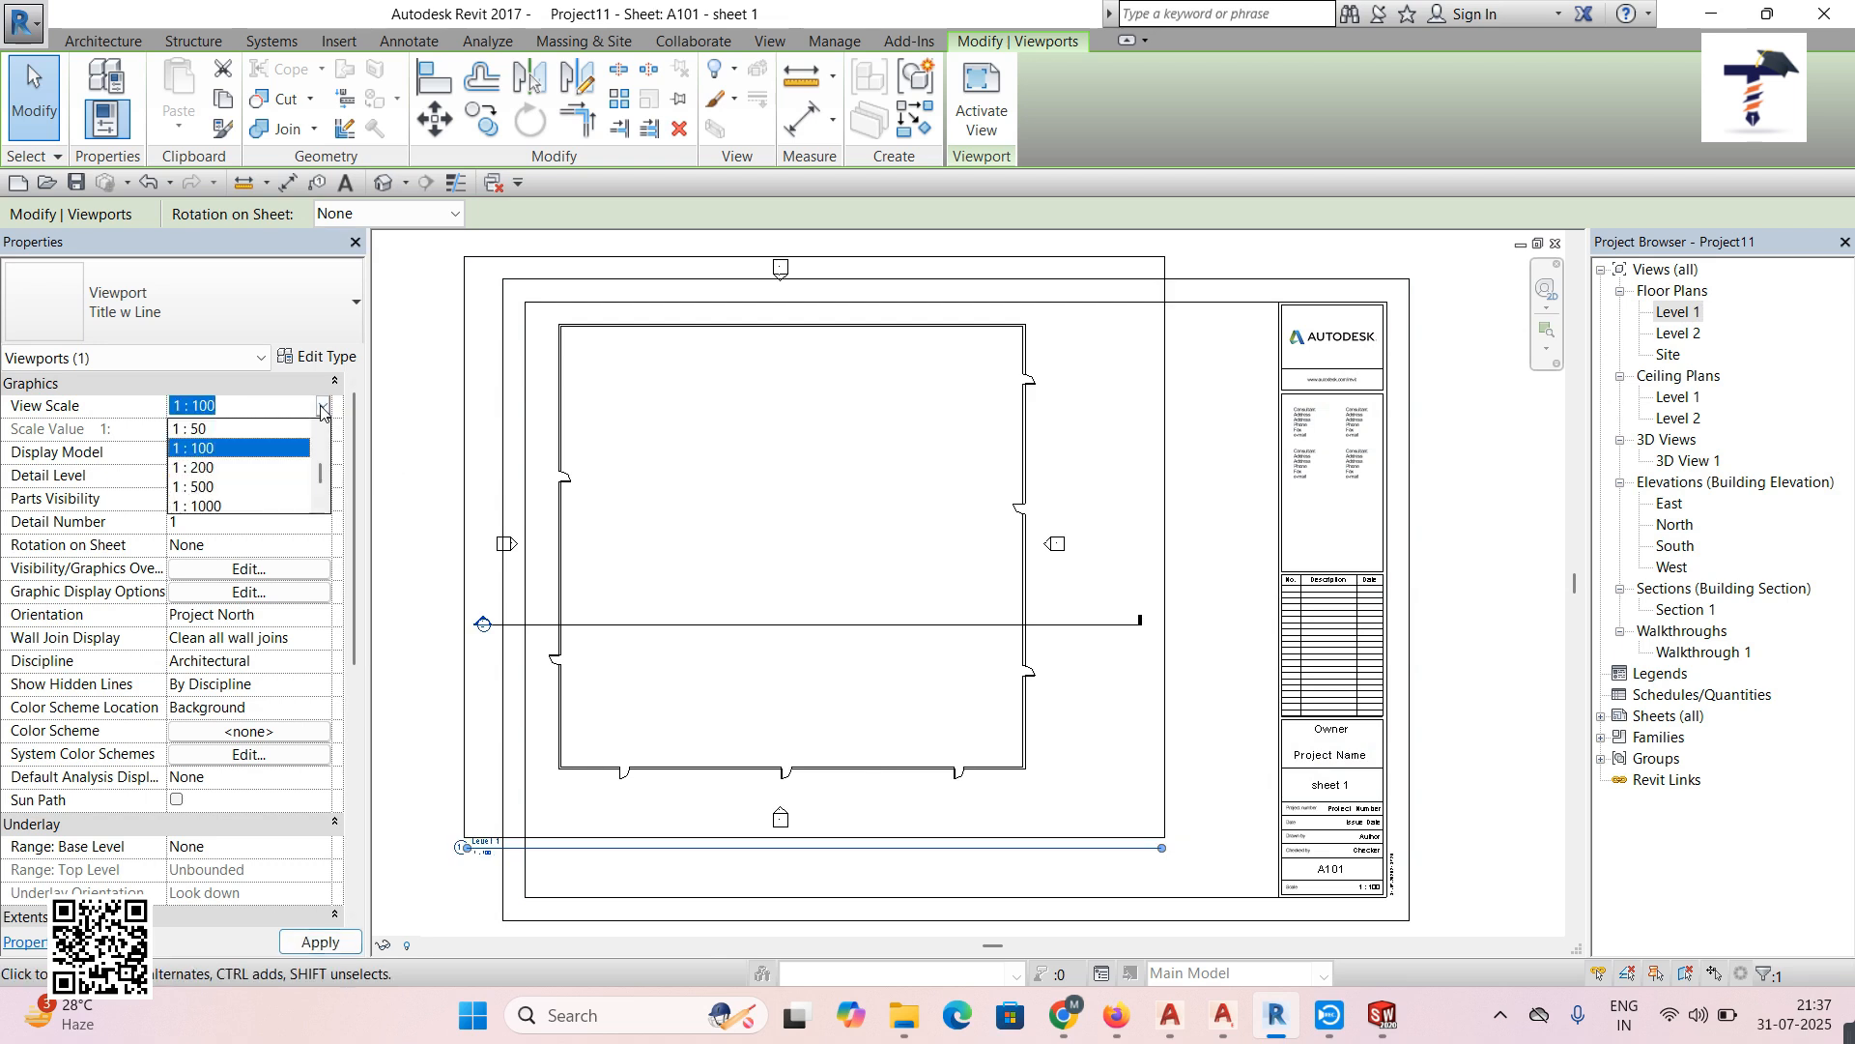
click(224, 468)
drag(730, 616, 800, 375)
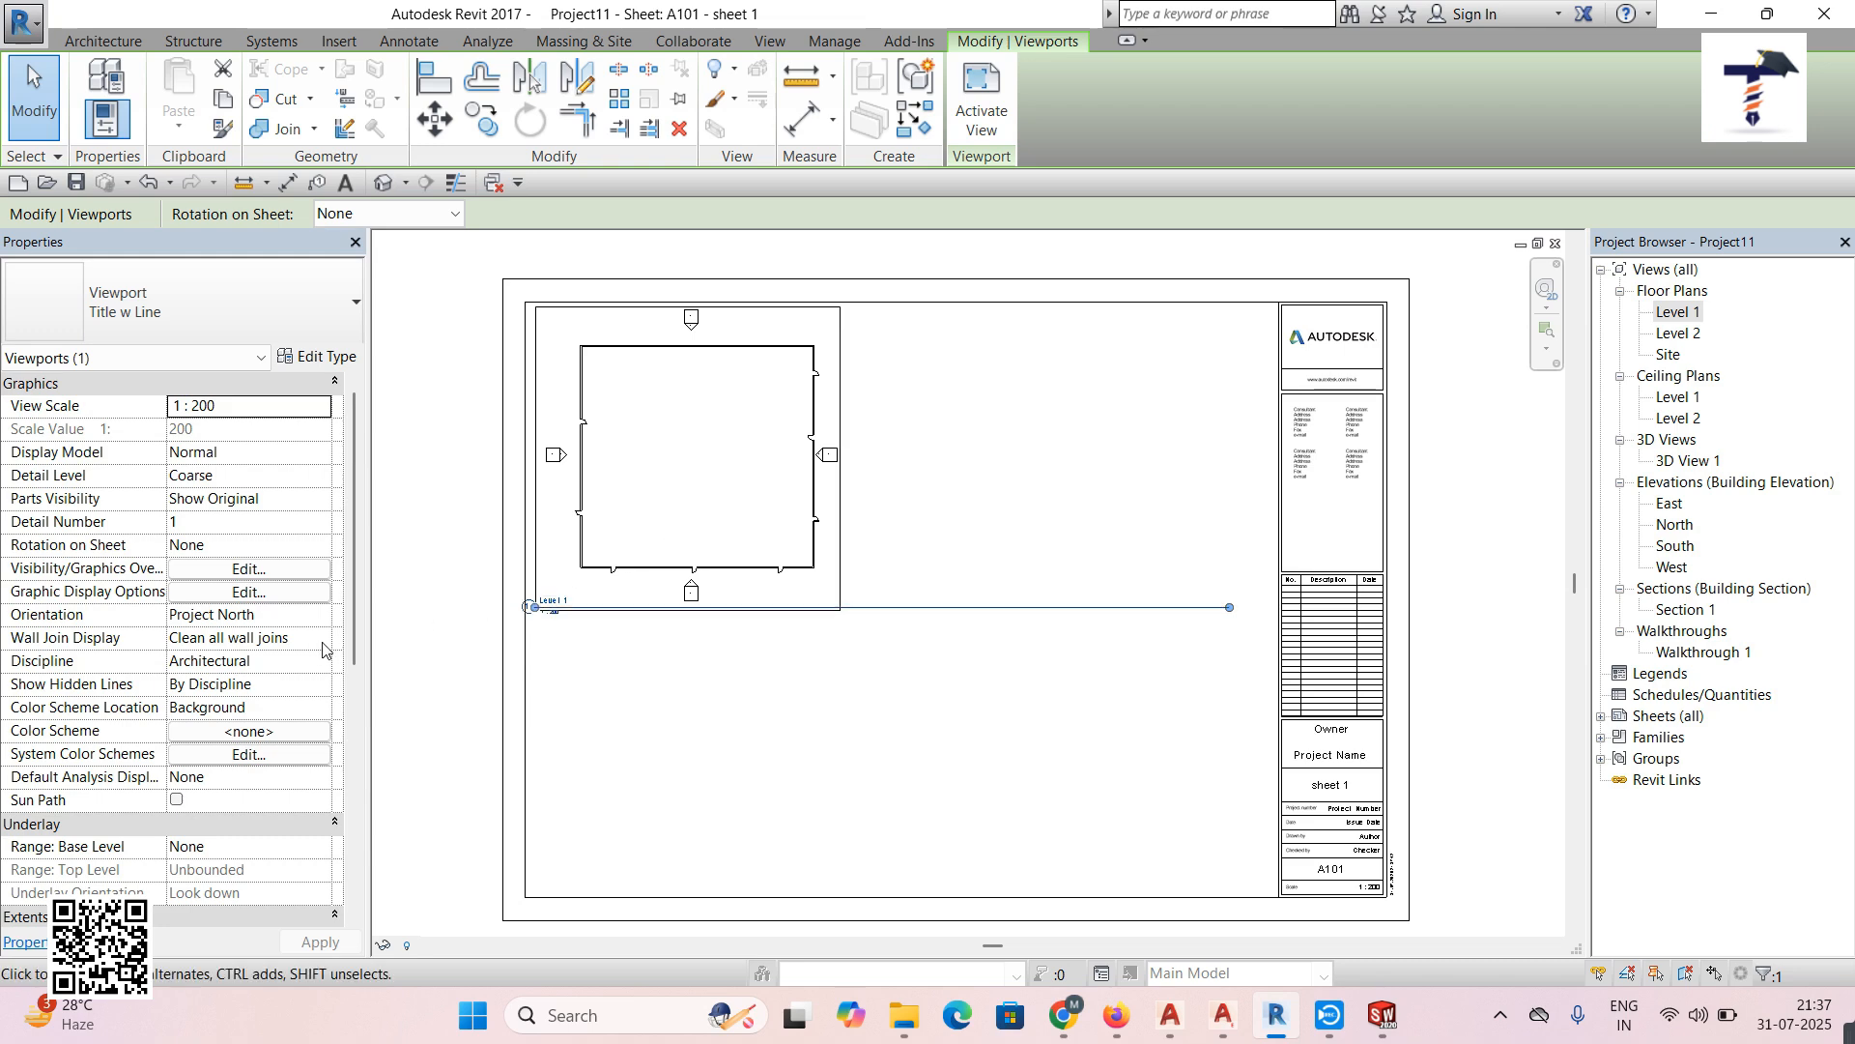
Review the Level 1 viewport's Visibility/Graphic Overrides and Graphic Display Options, closing both without changes
drag(351, 634, 390, 569)
click(271, 568)
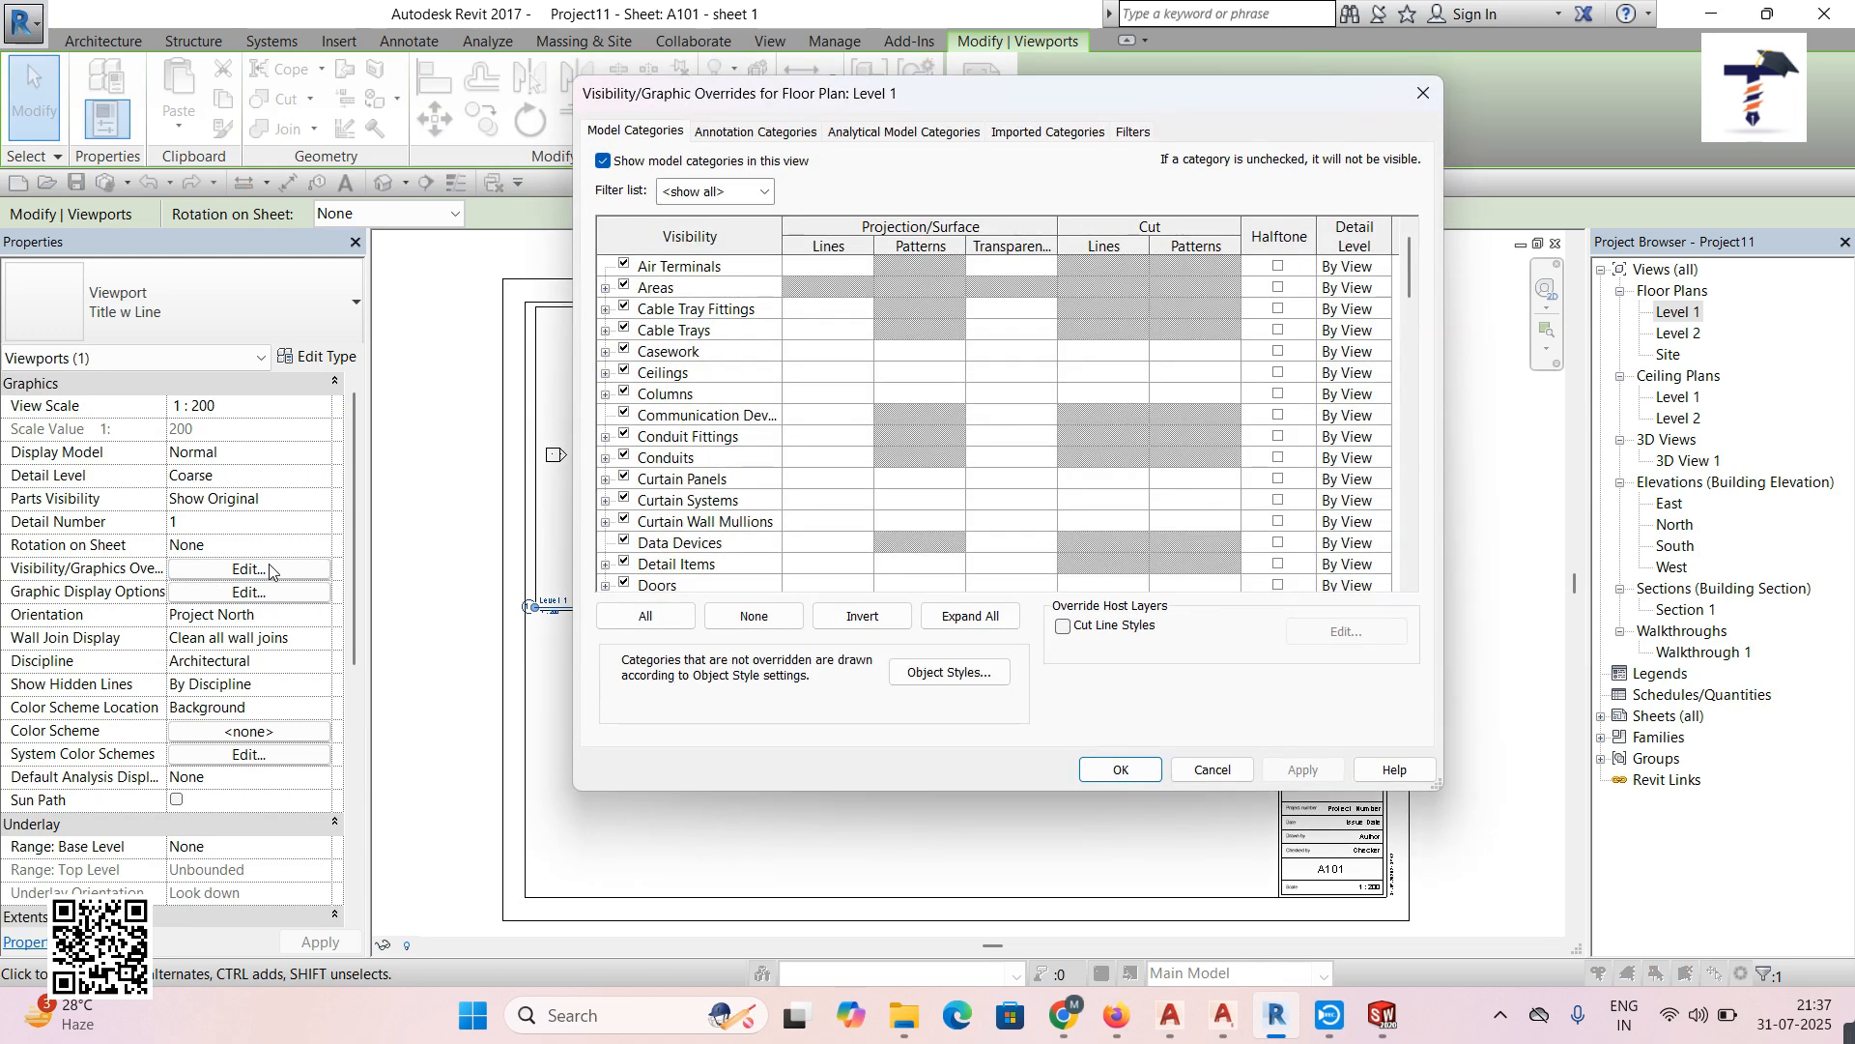
click(1213, 769)
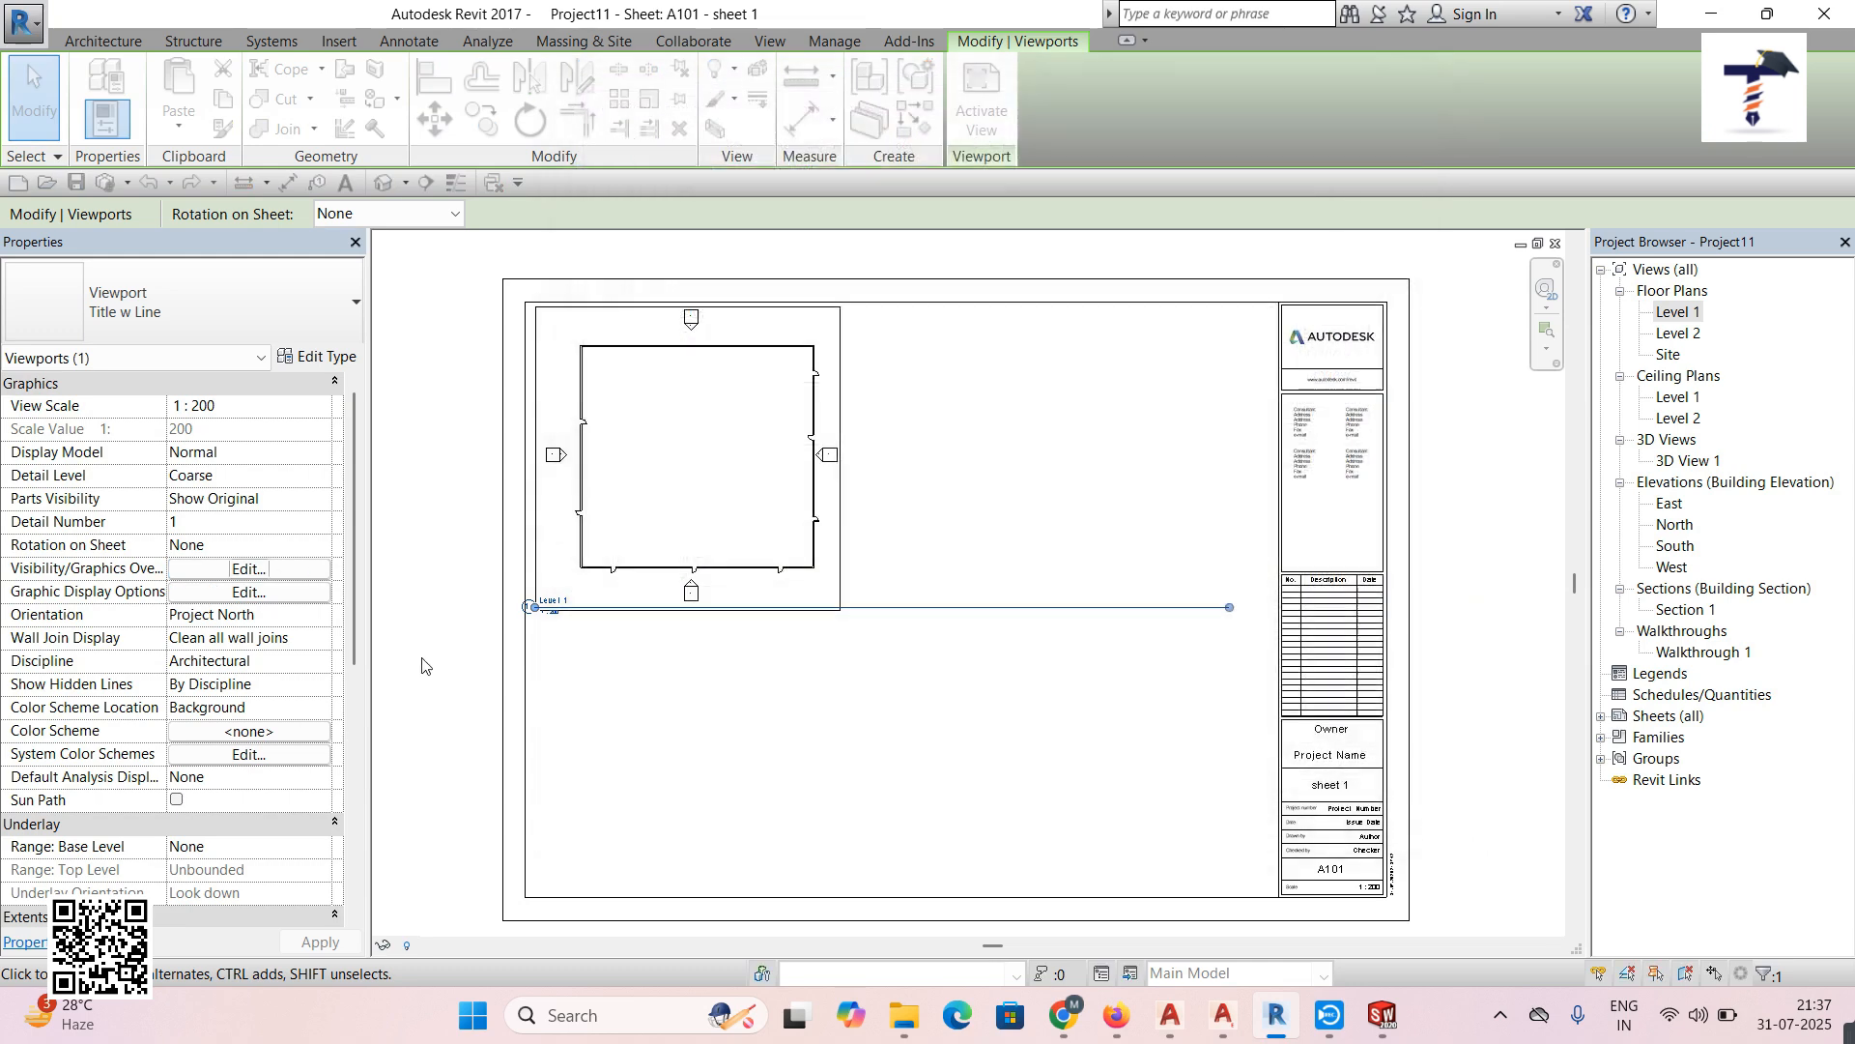
click(253, 599)
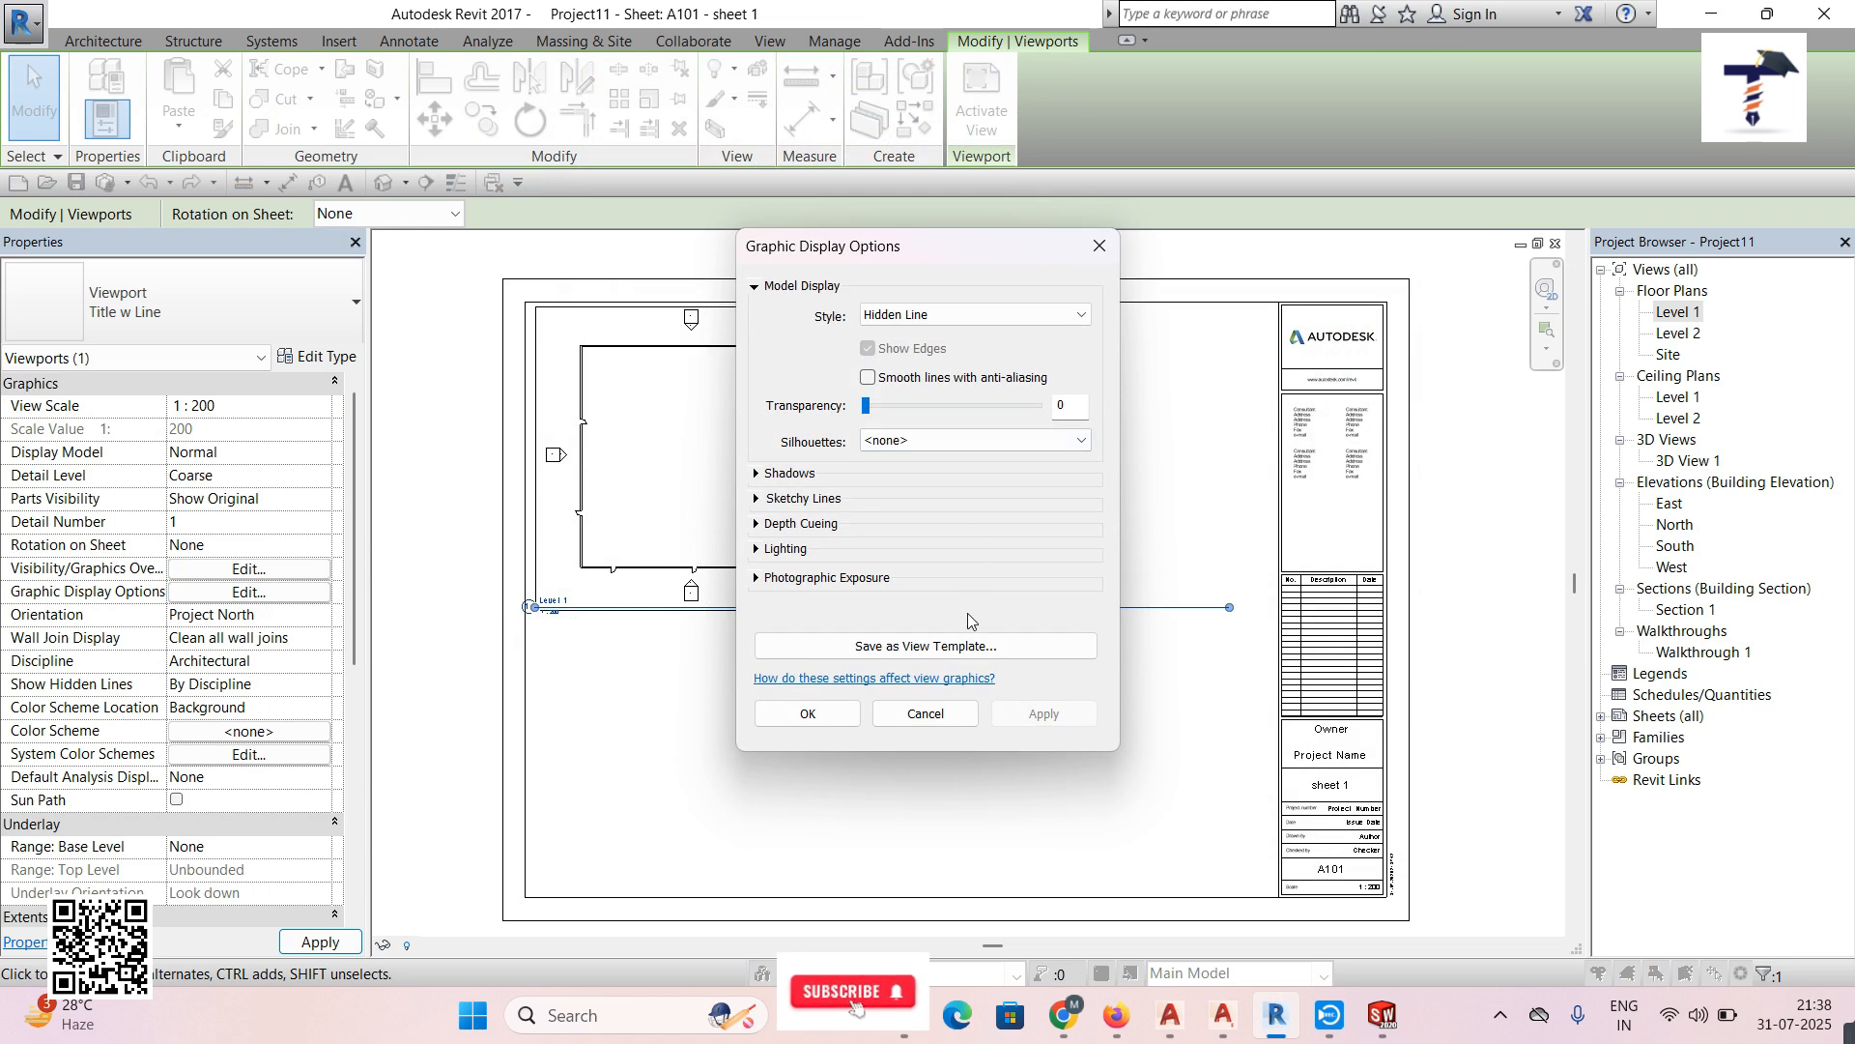
click(928, 713)
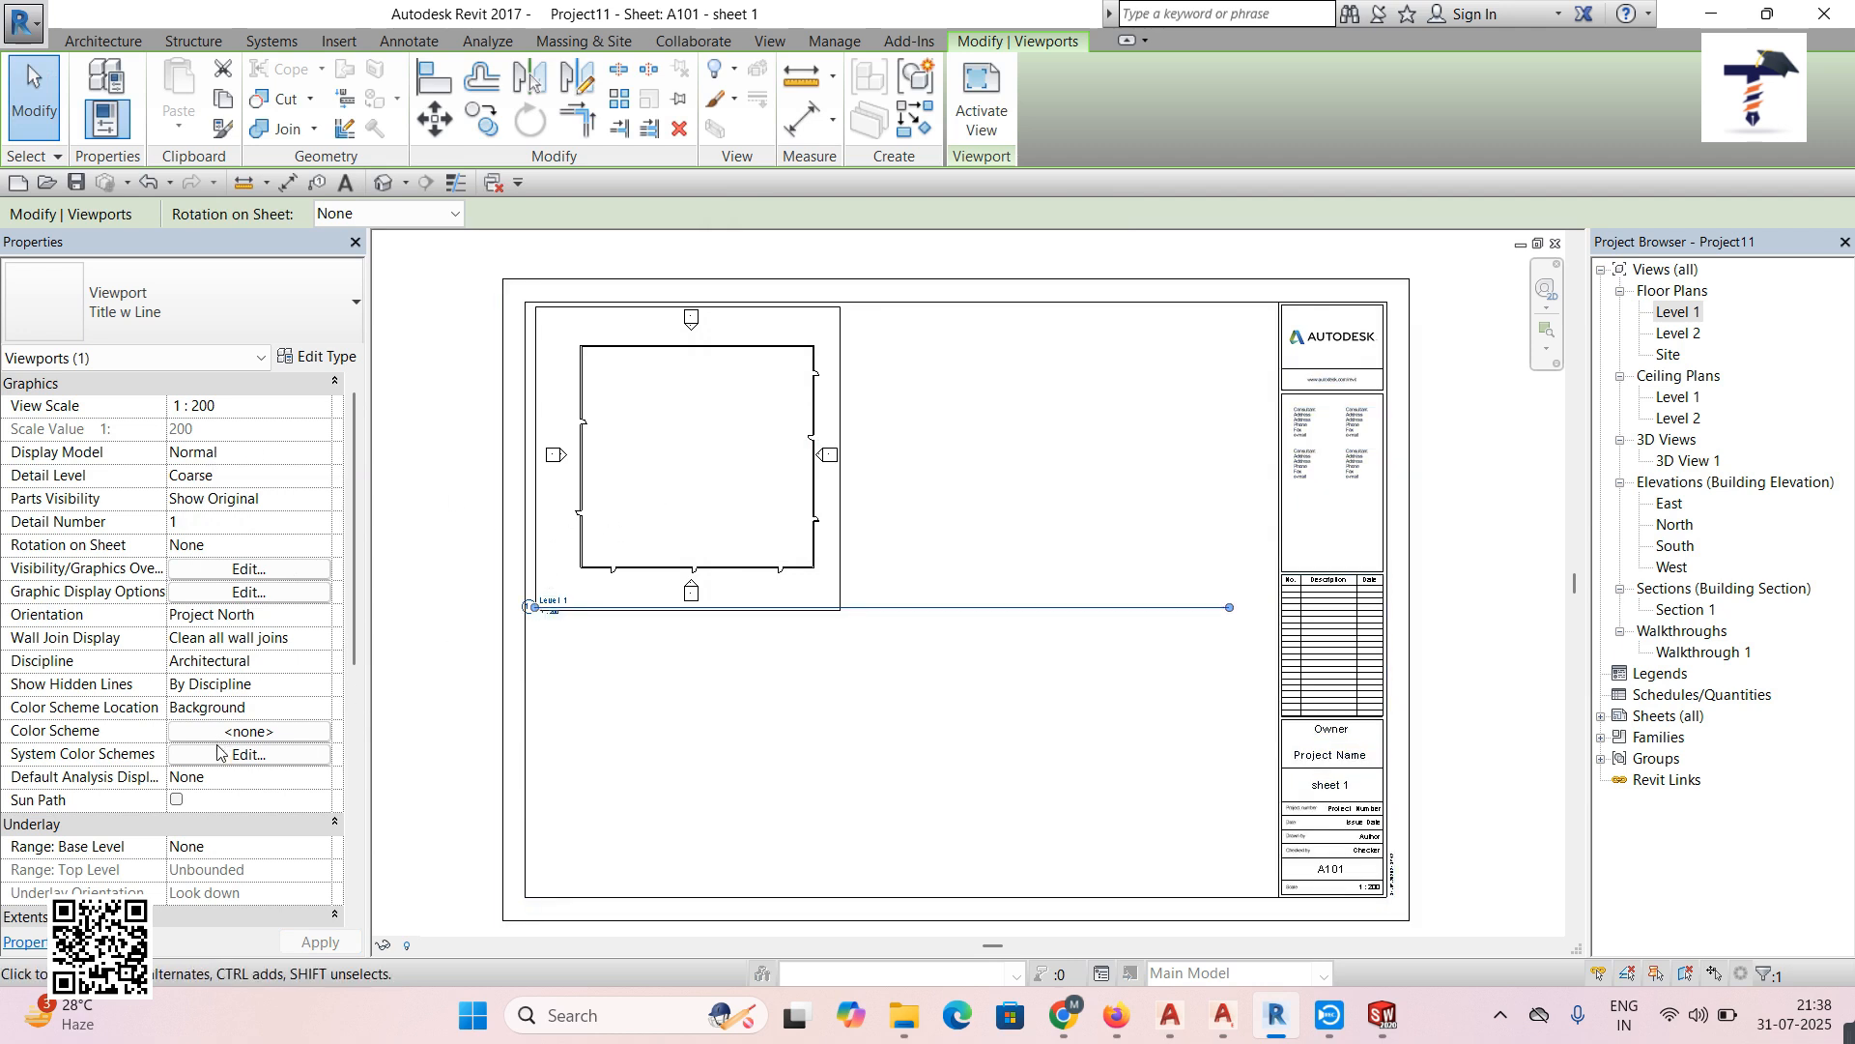
Rename the Level 1 viewport's view to "floor 1", including the corresponding level and views, and check its title on the sheet
scroll(353, 676, down, 2)
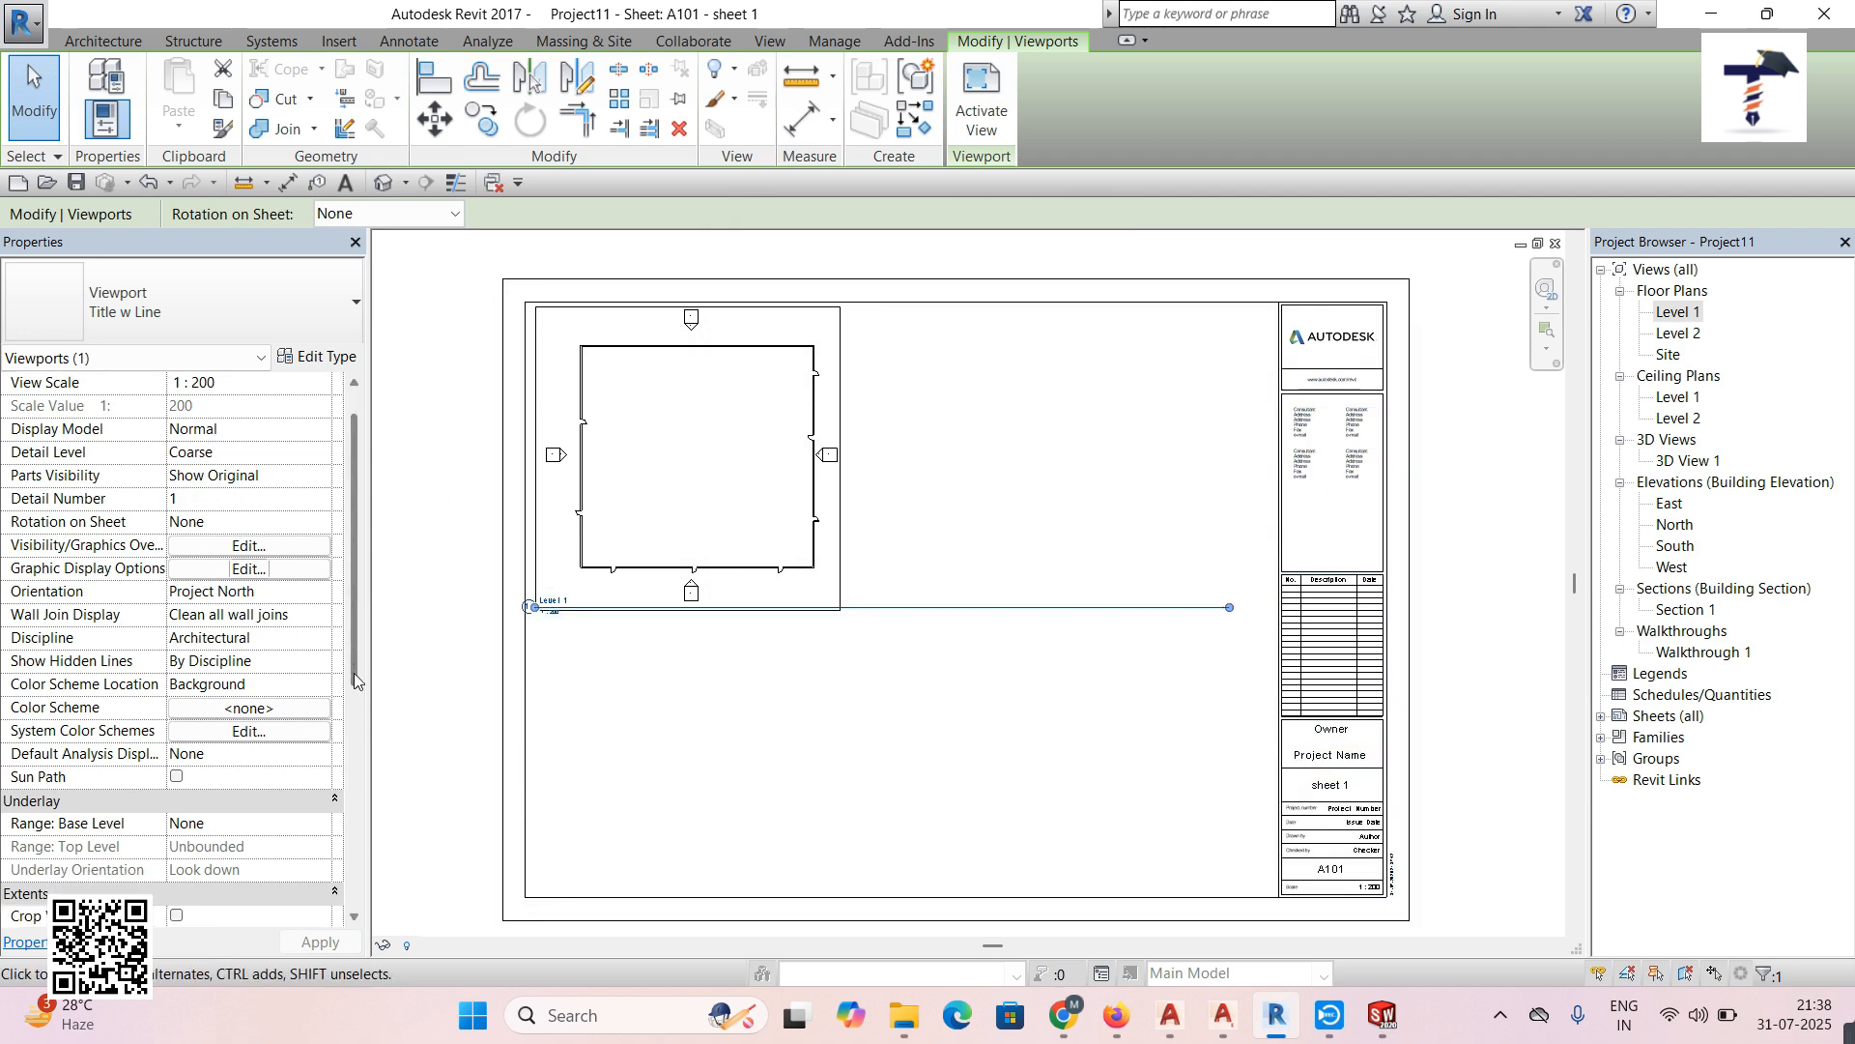
drag(354, 708, 365, 867)
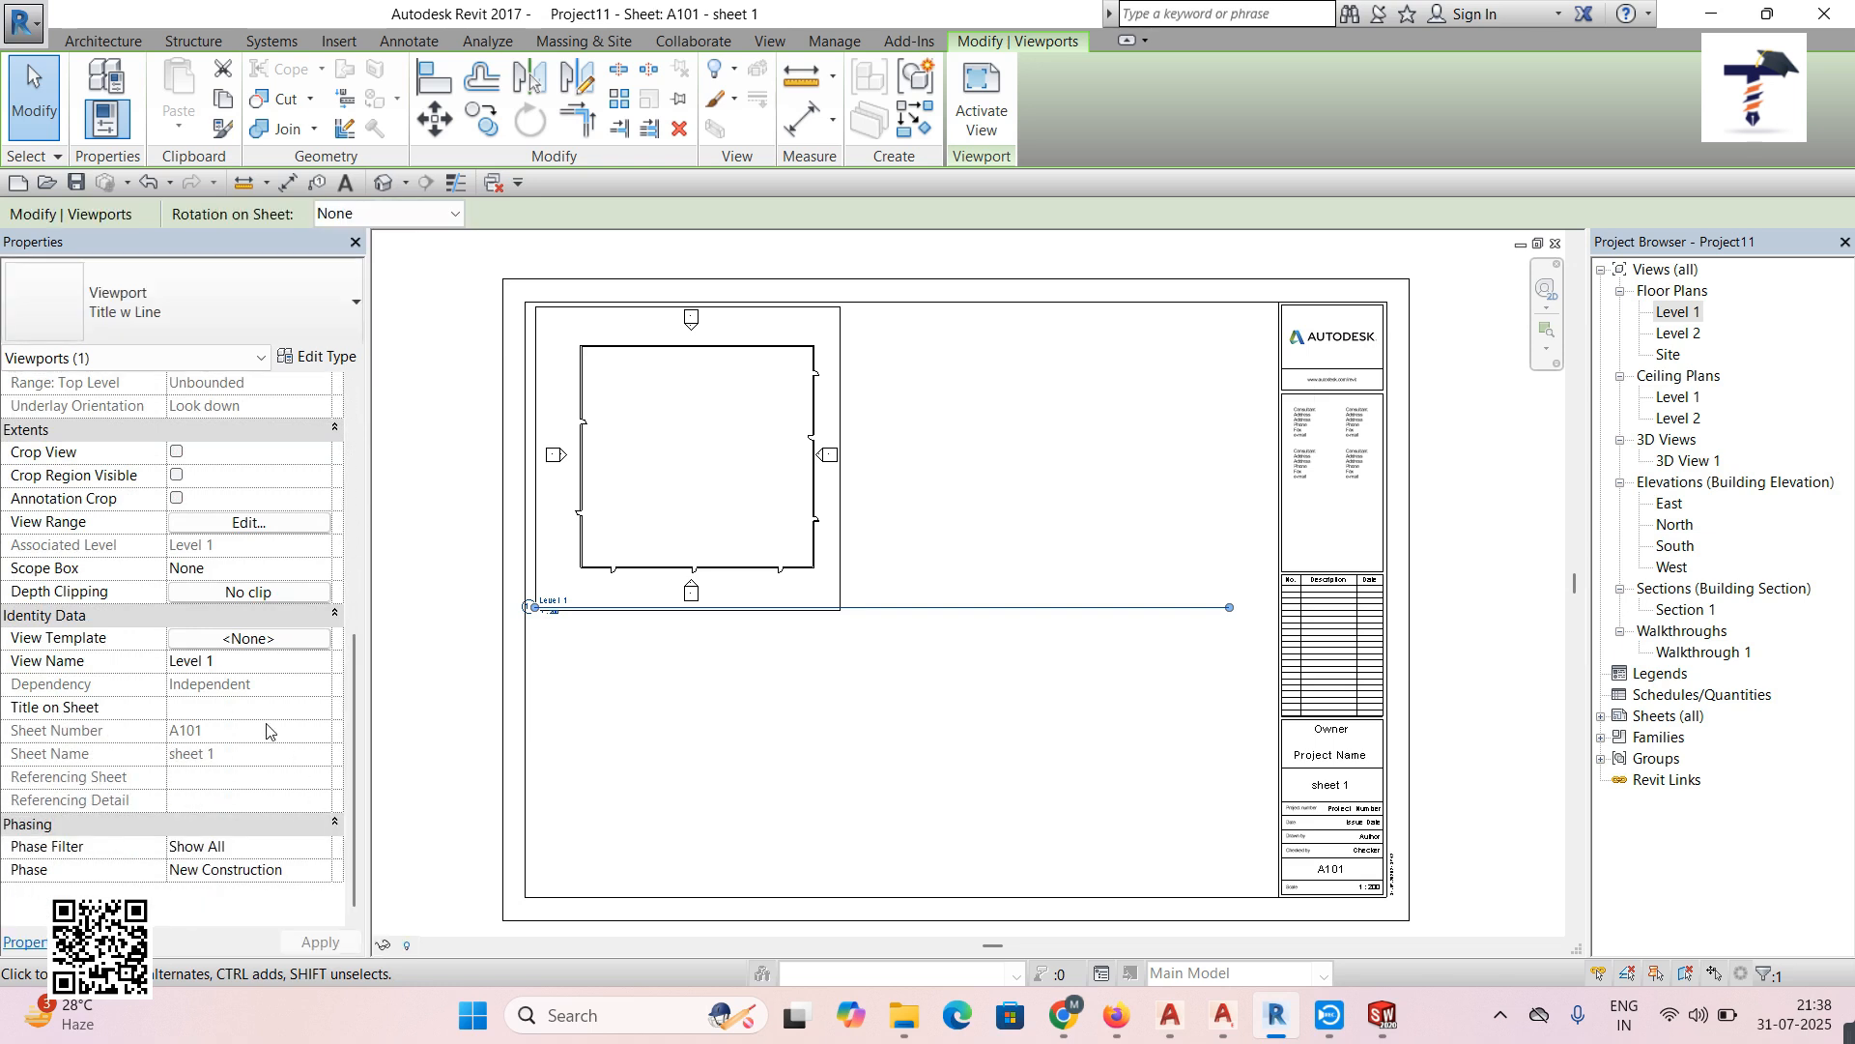
click(253, 667)
click(325, 660)
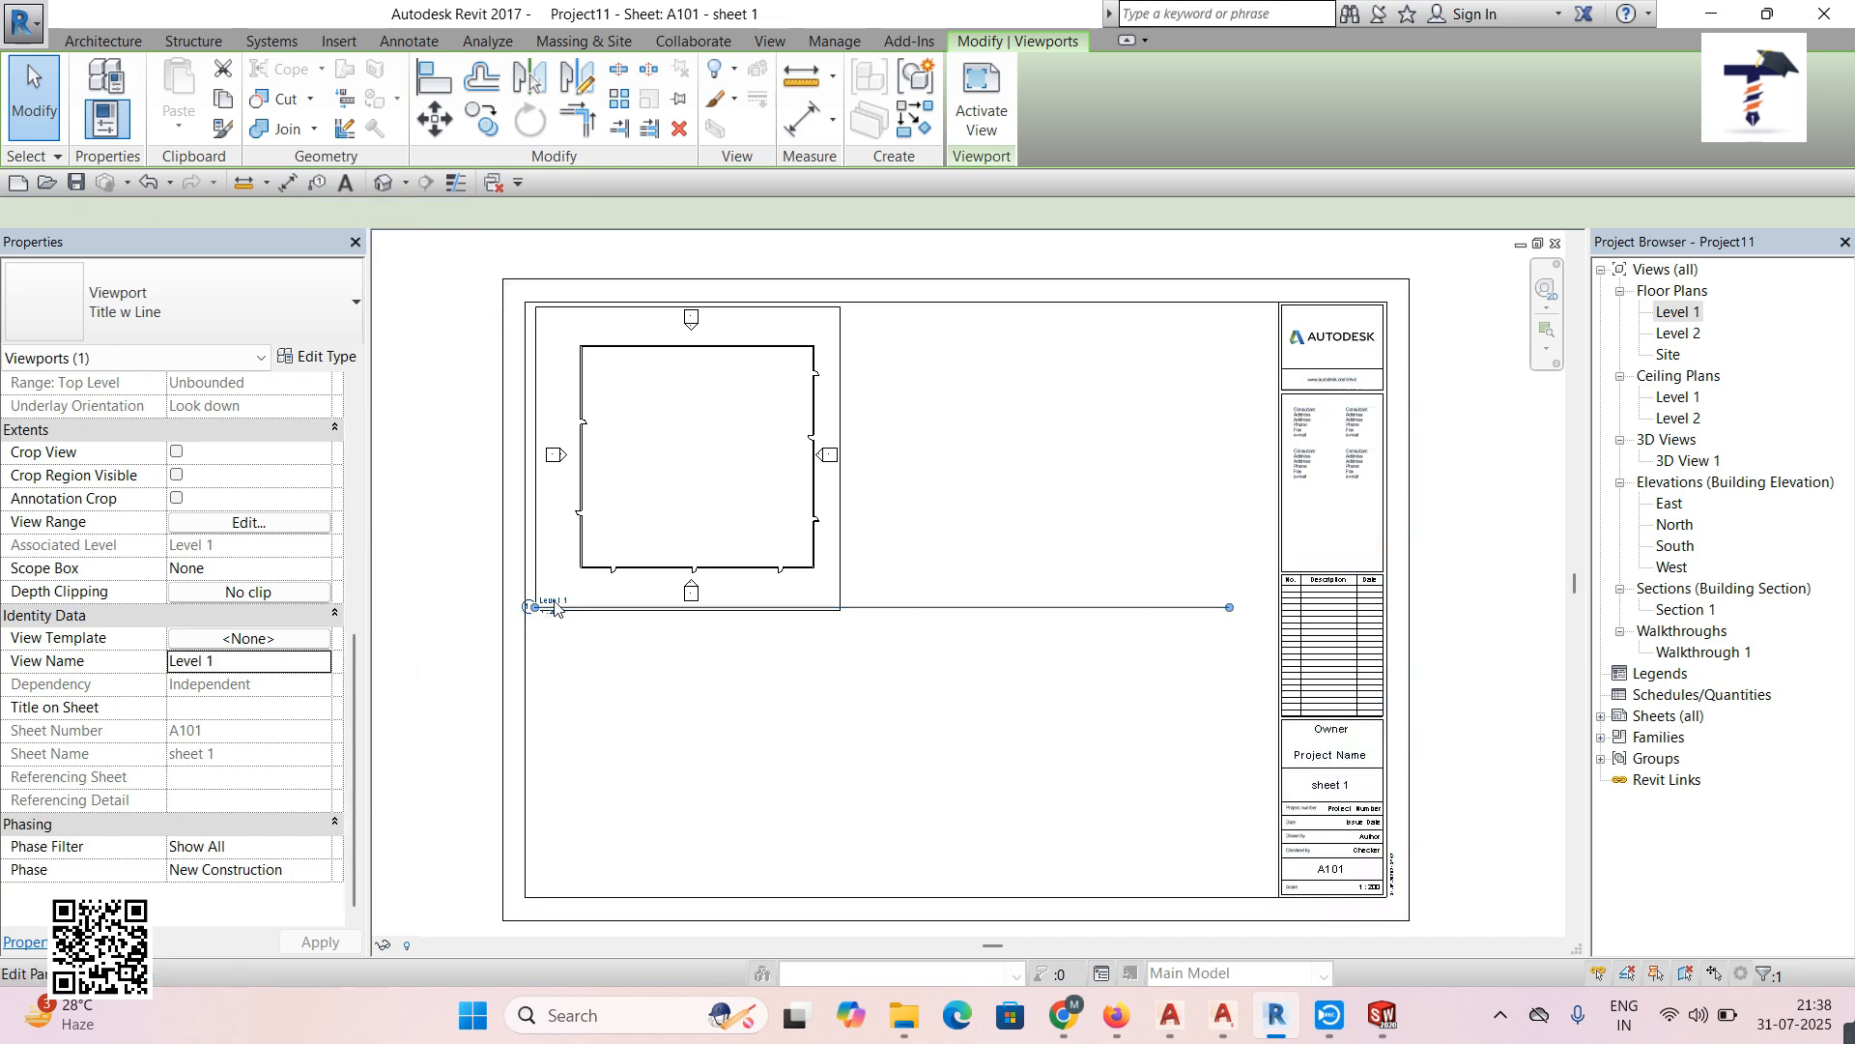
click(228, 654)
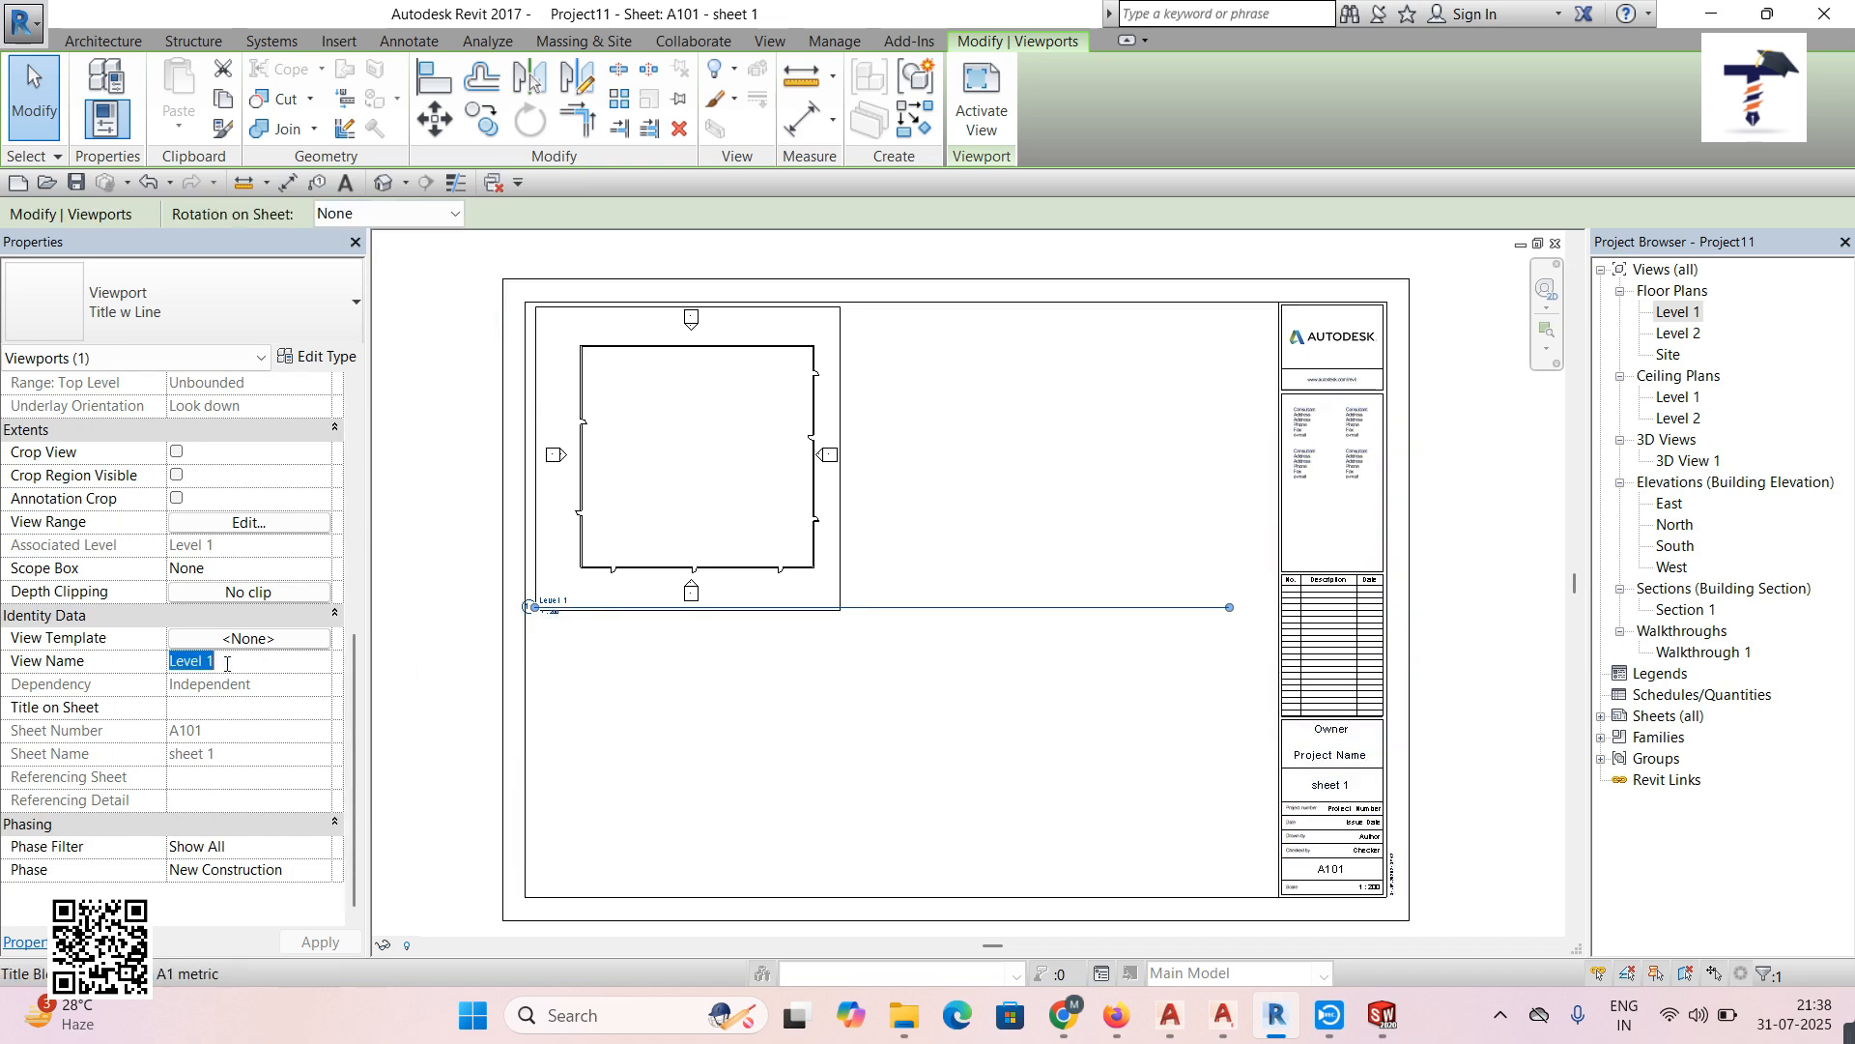
text(floor)
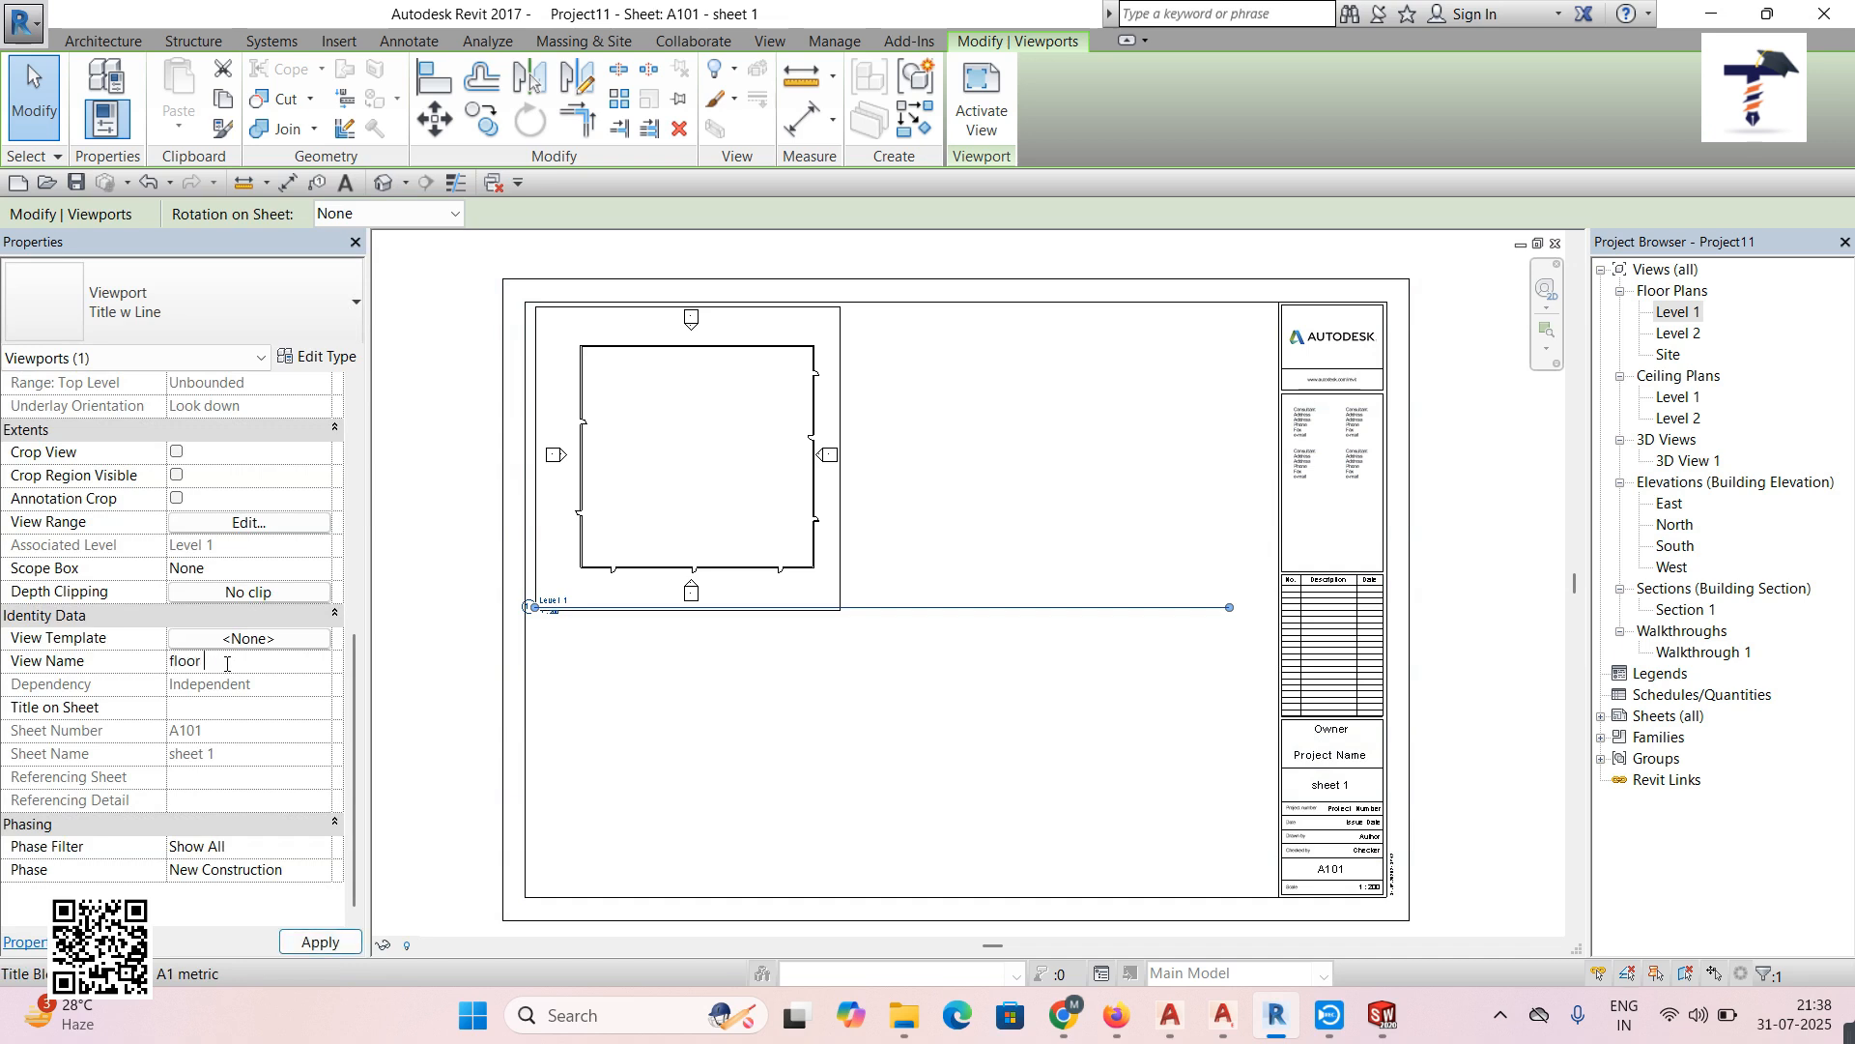
text( 1)
key(Return)
click(978, 522)
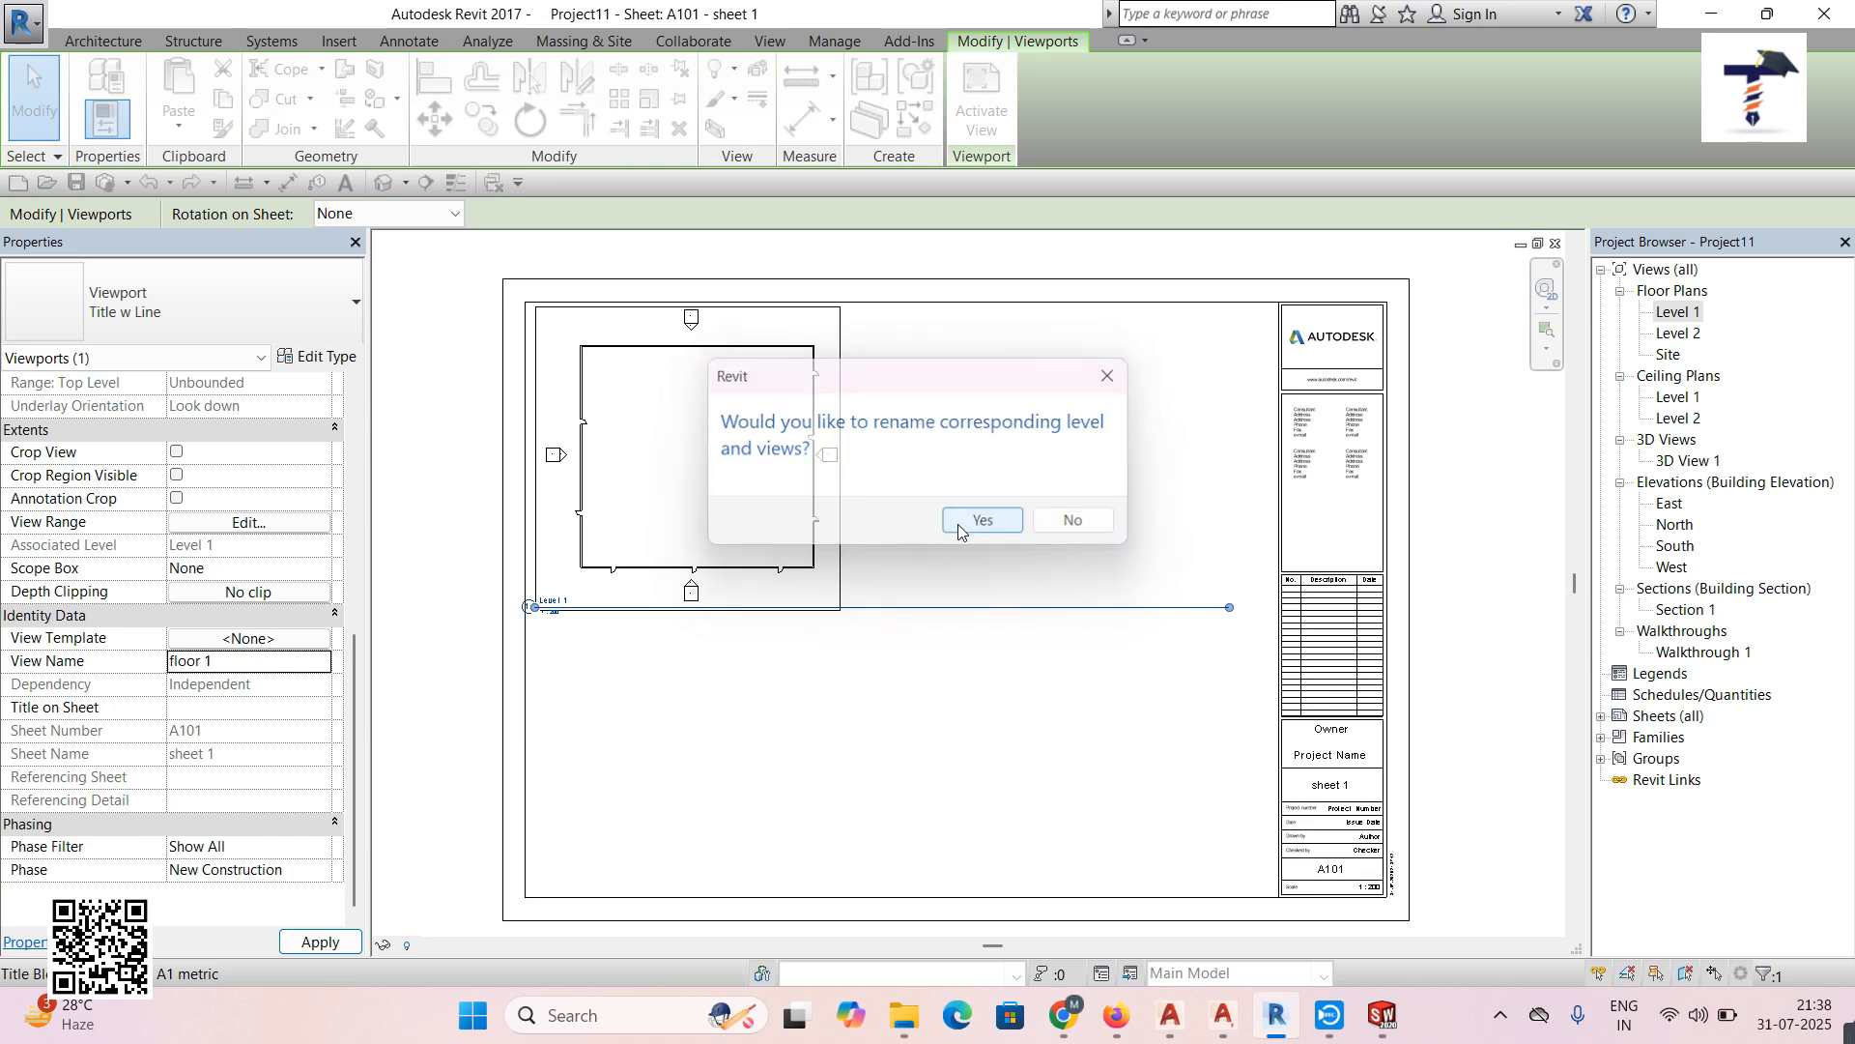
scroll(580, 628, up, 6)
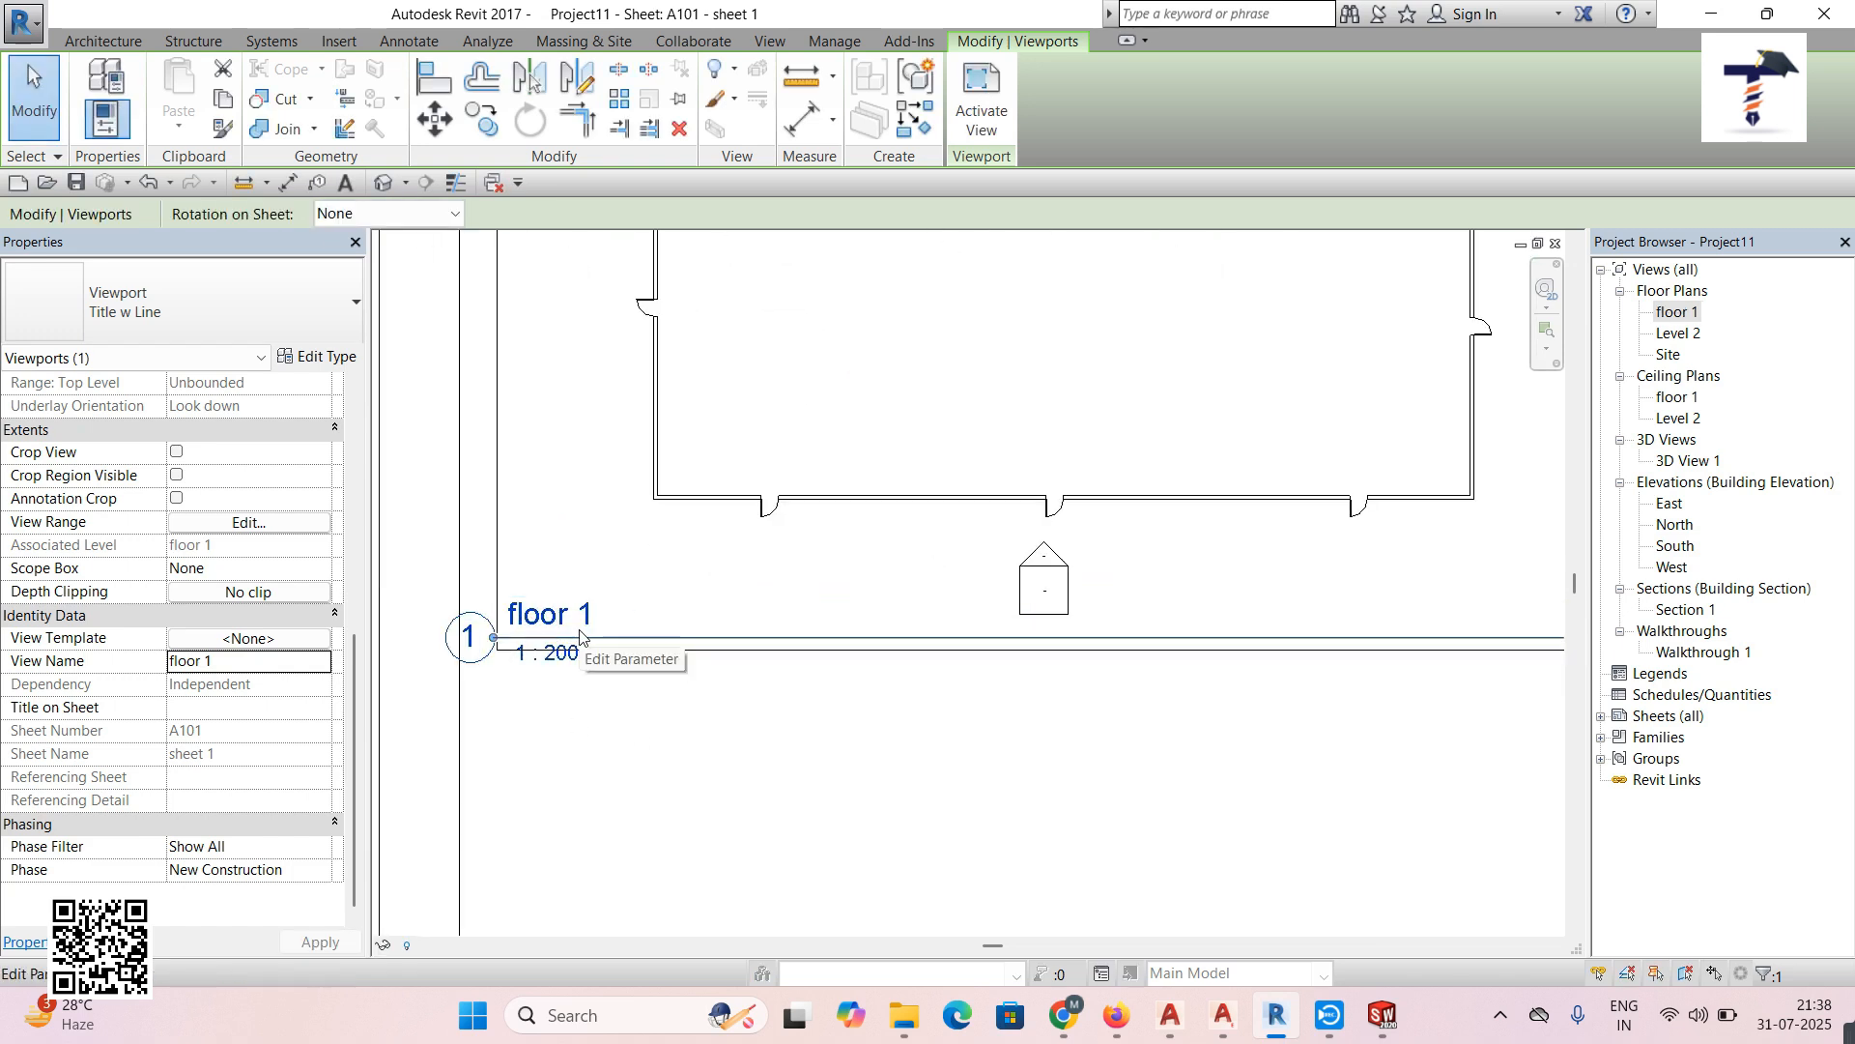
scroll(580, 637, down, 6)
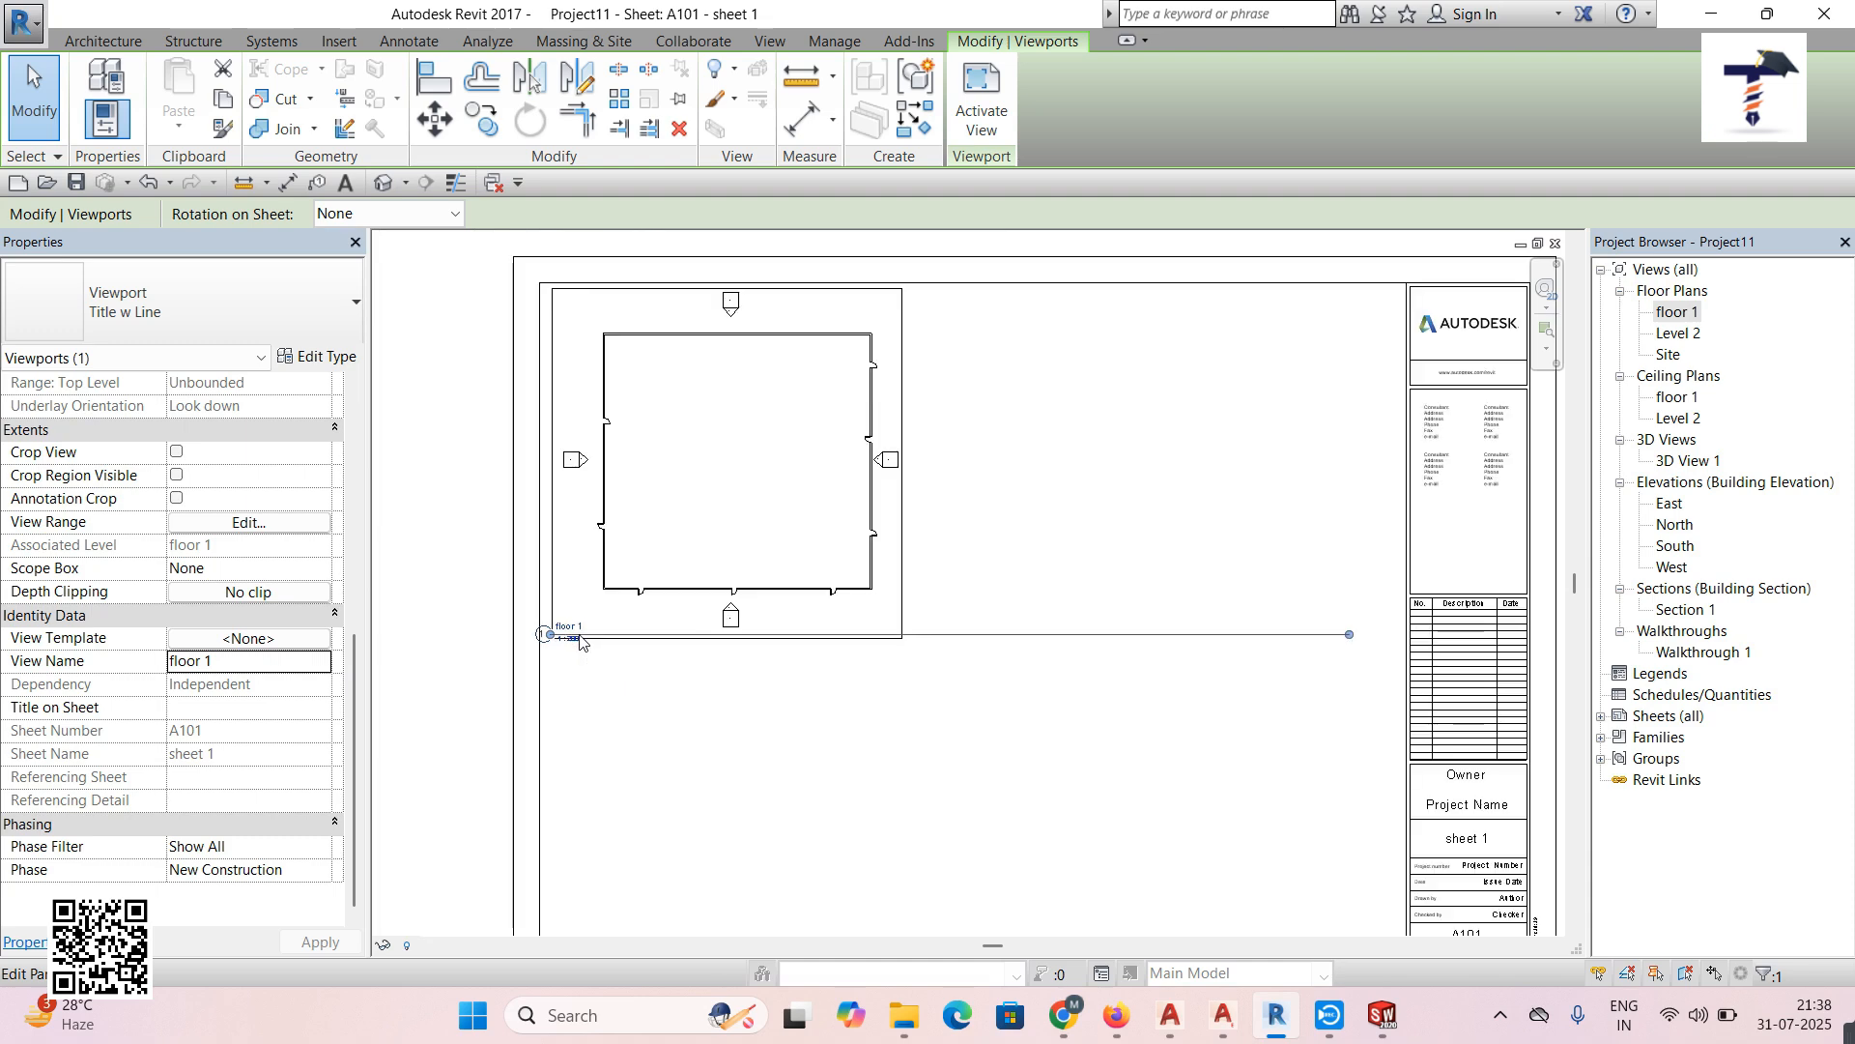
scroll(275, 663, up, 10)
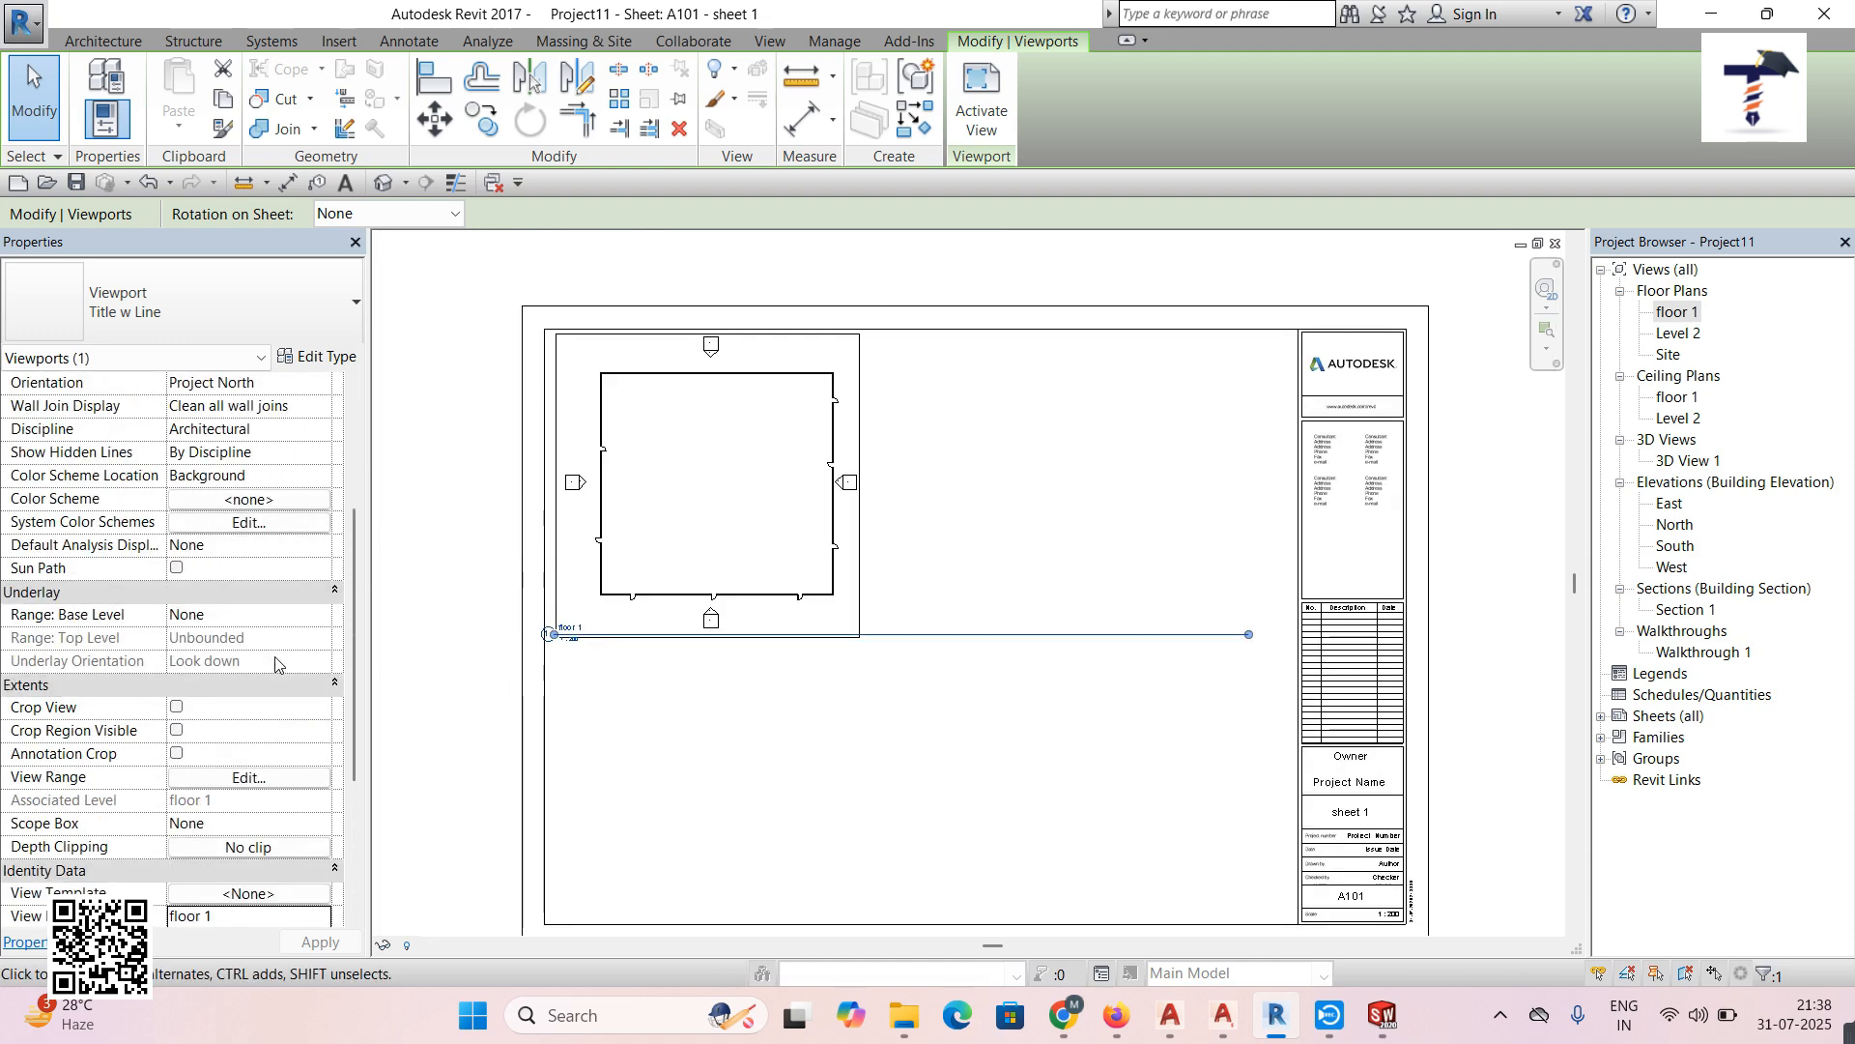
scroll(275, 663, up, 1)
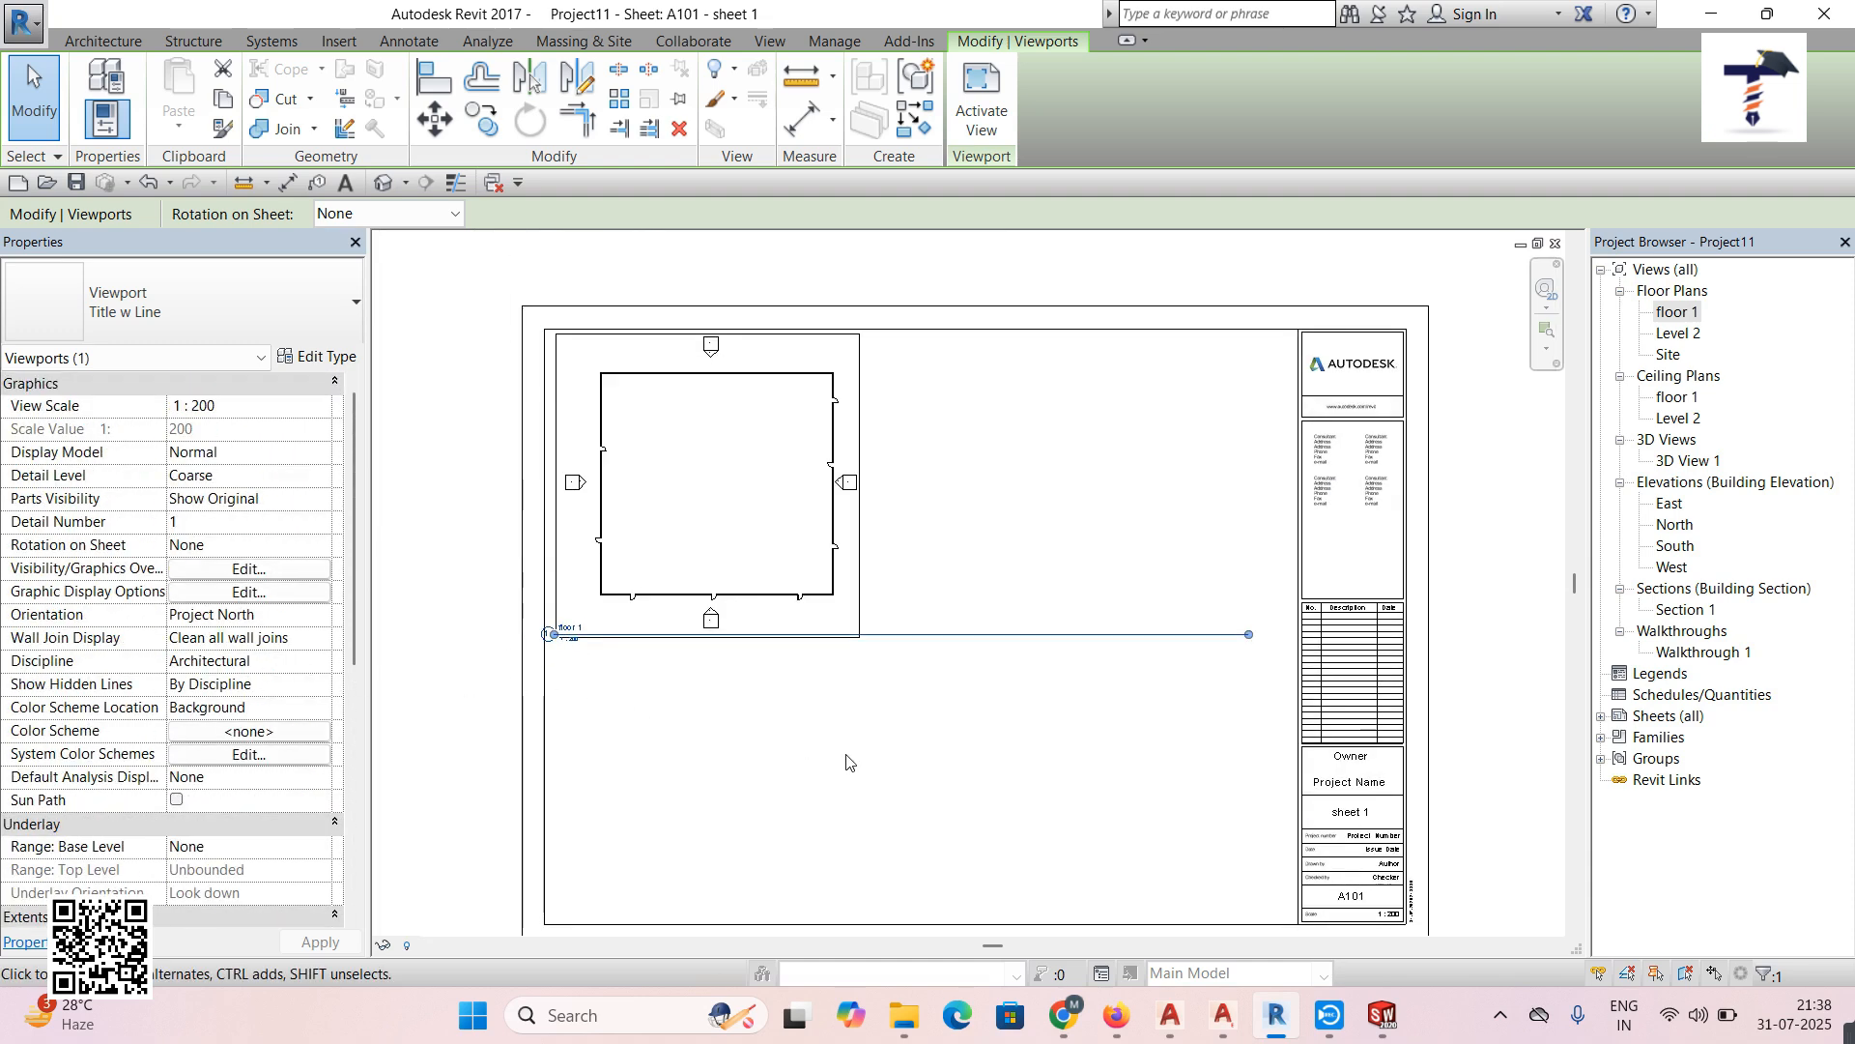
scroll(845, 755, up, 2)
scroll(598, 653, down, 3)
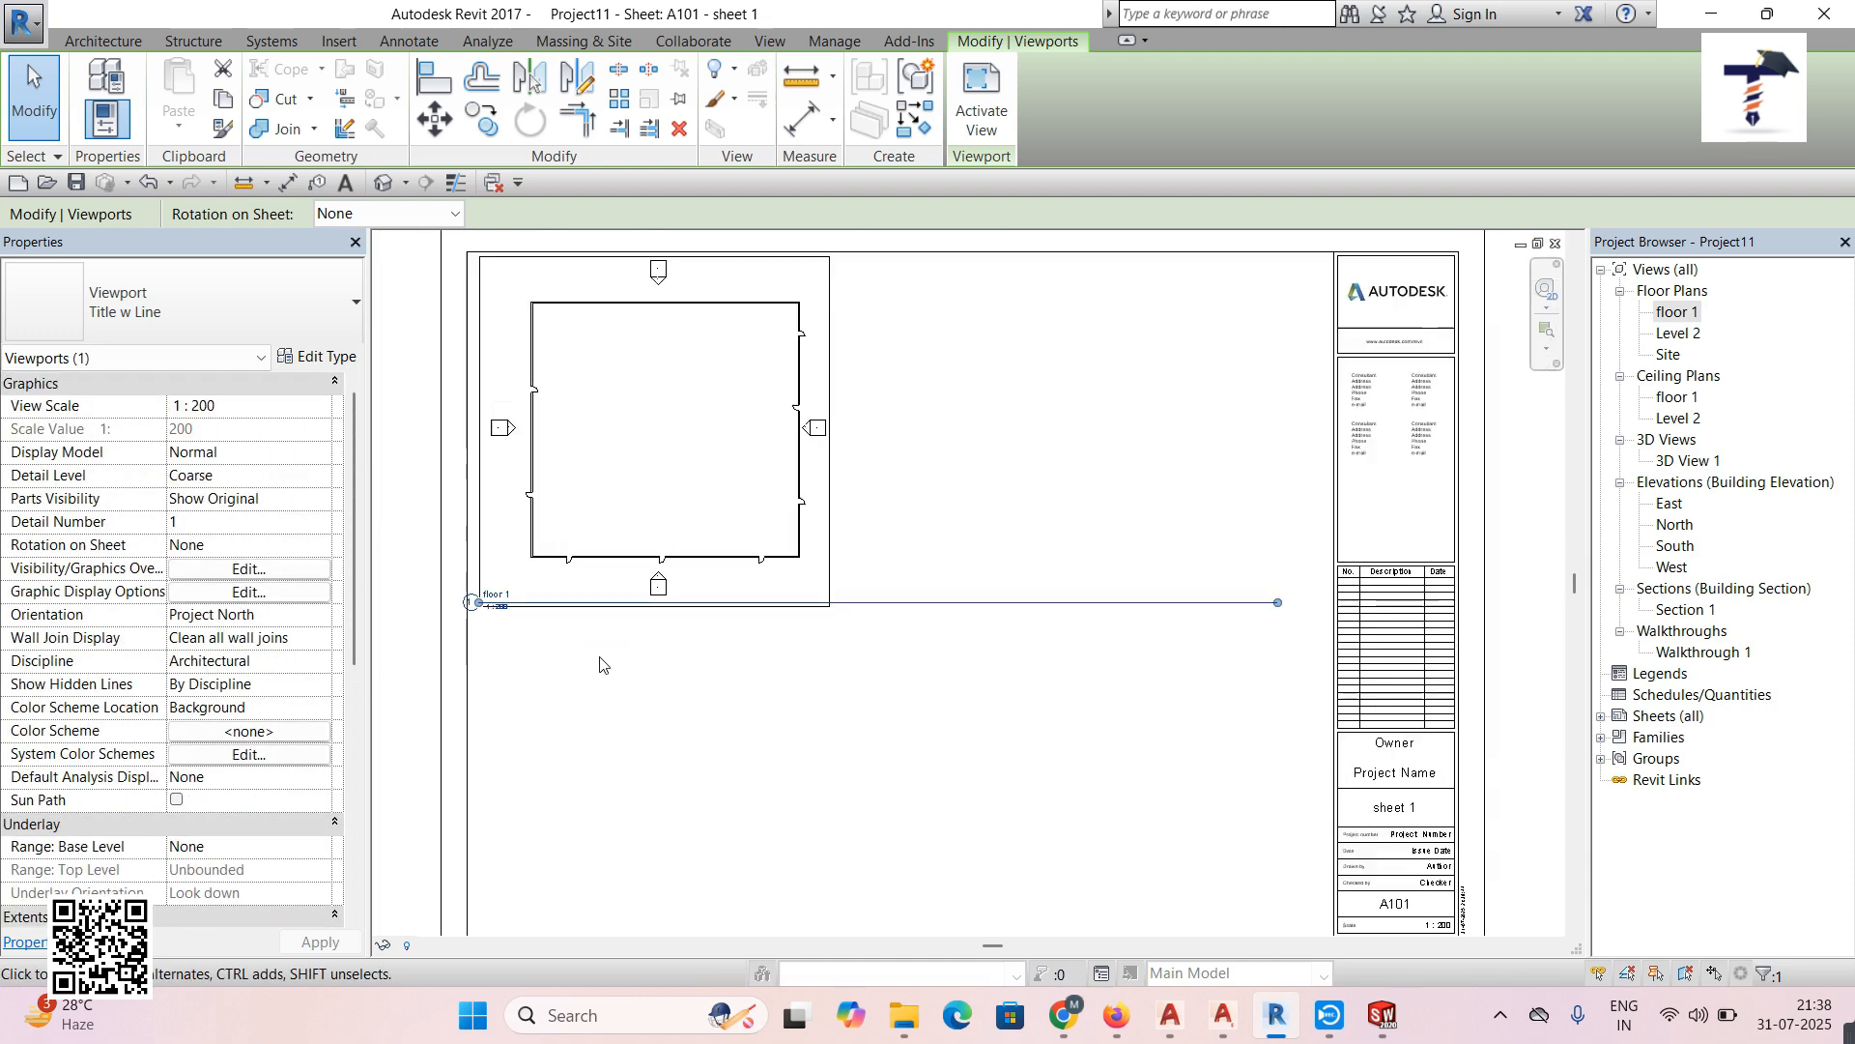
scroll(522, 615, up, 2)
click(522, 612)
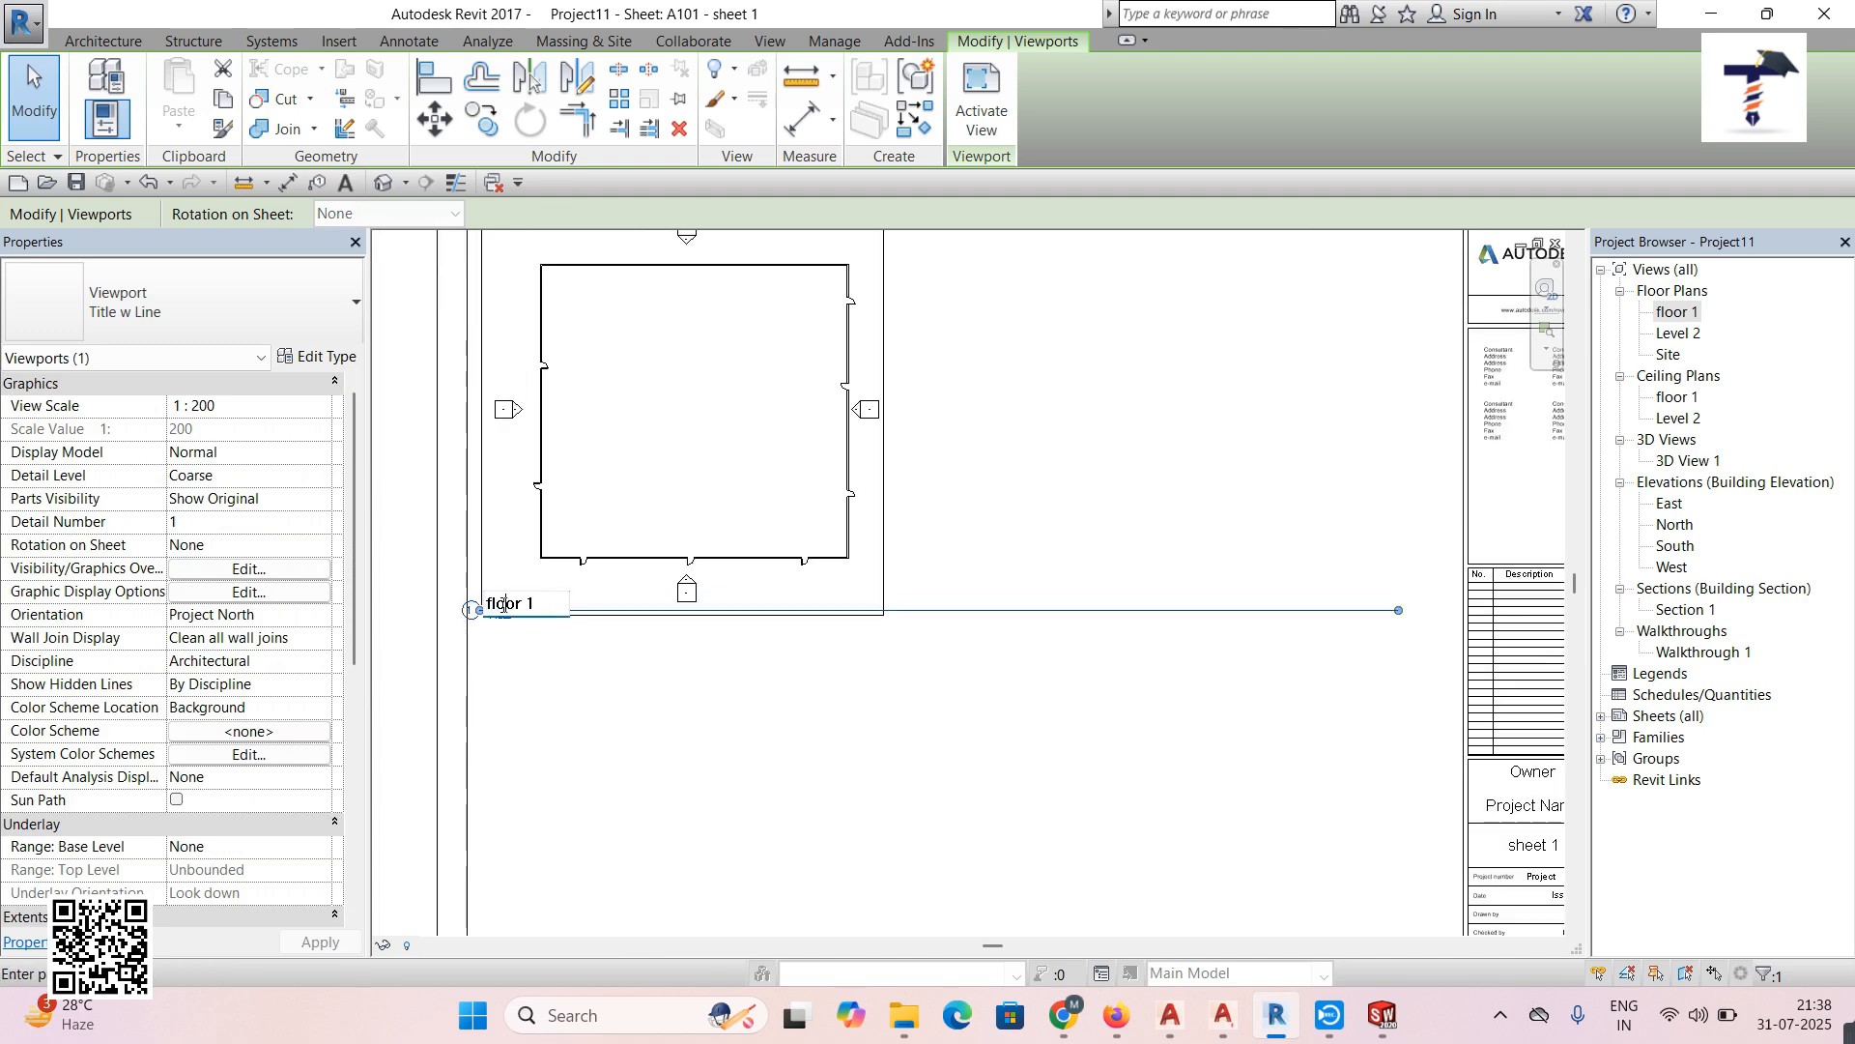
click(524, 651)
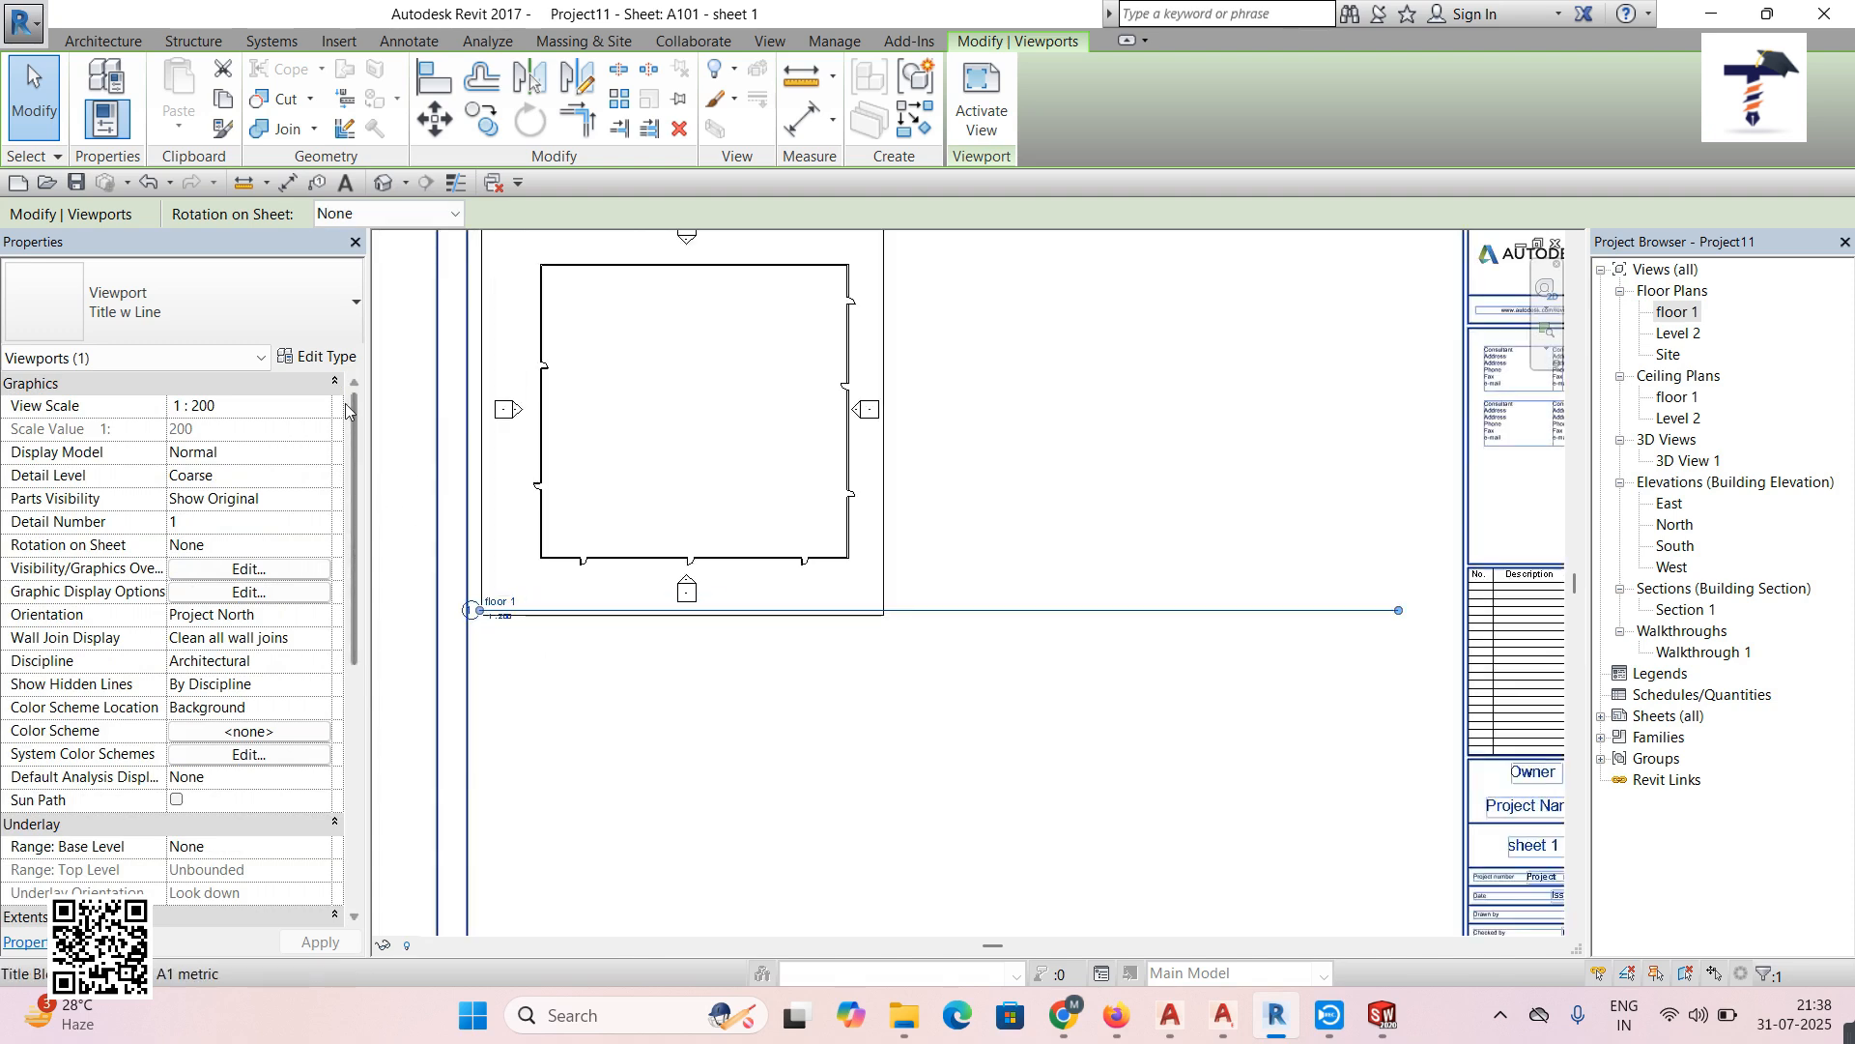
Set the Title parameter of the floor 1 viewport's type, Title w Line, to <none>
click(319, 356)
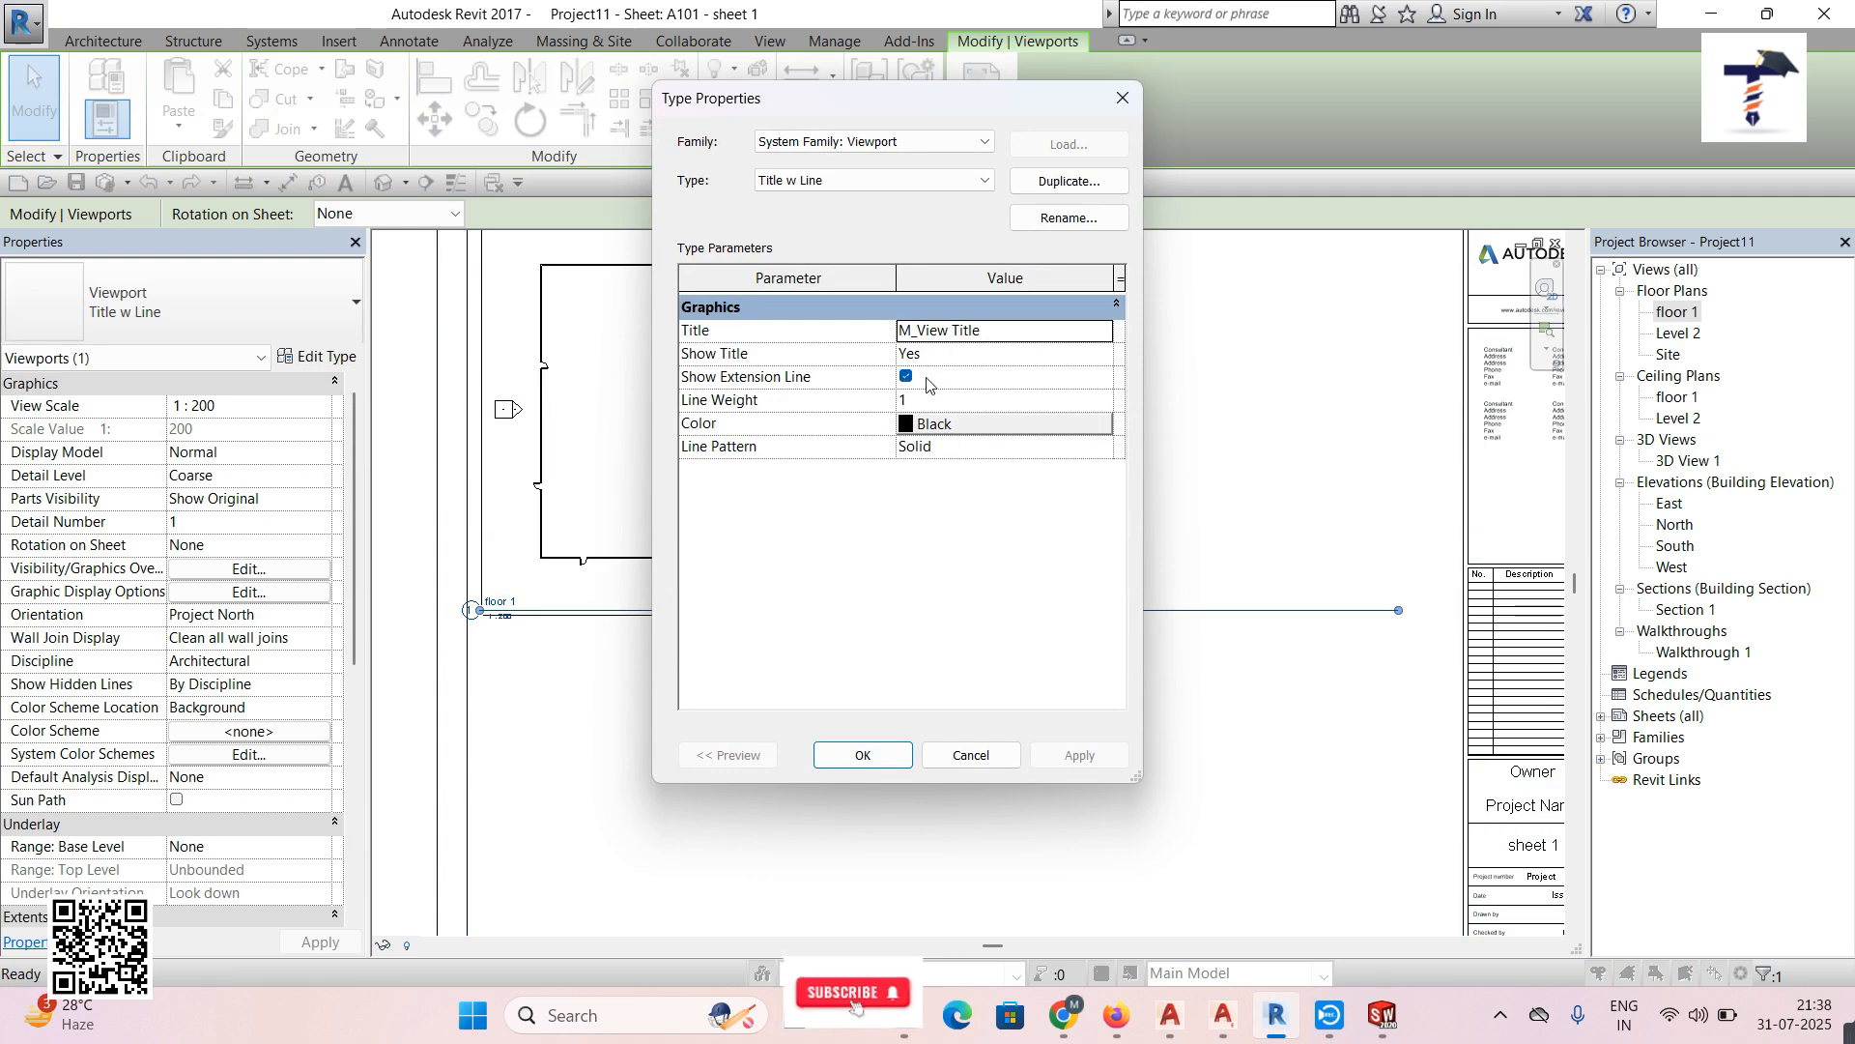
click(939, 333)
click(1104, 331)
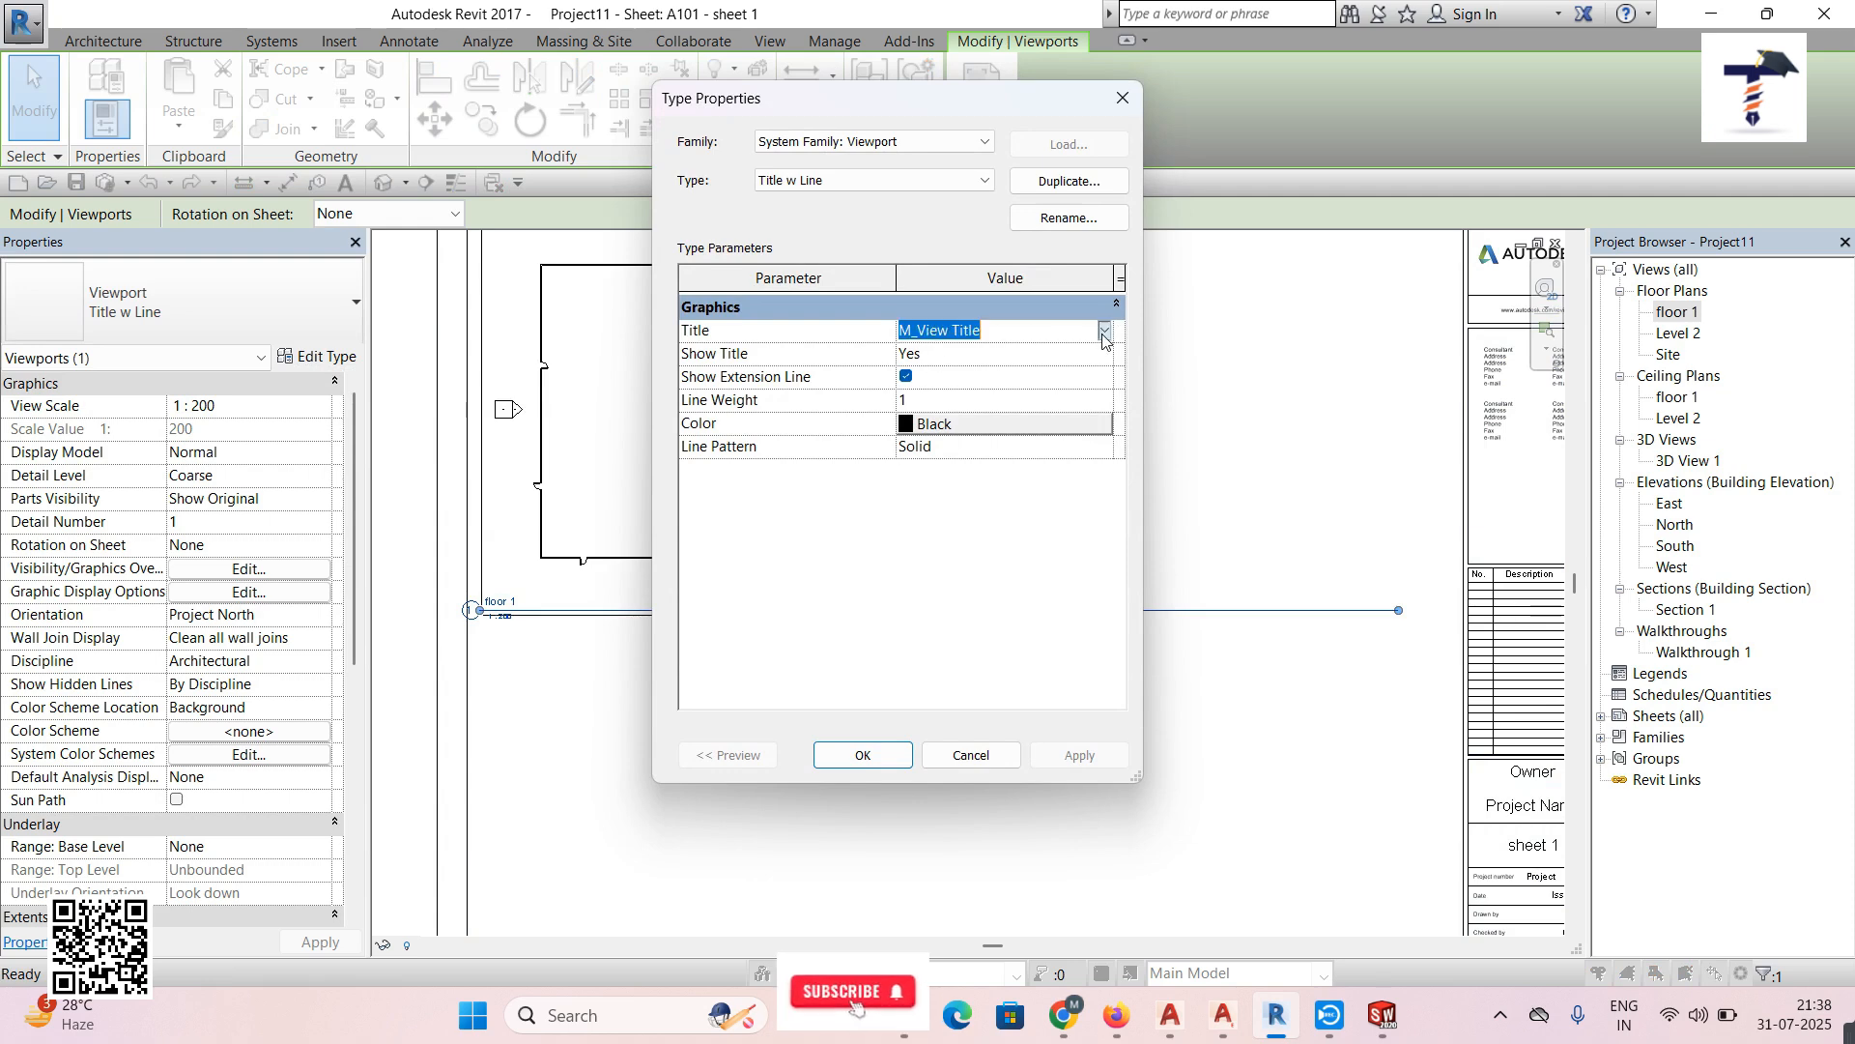
click(952, 354)
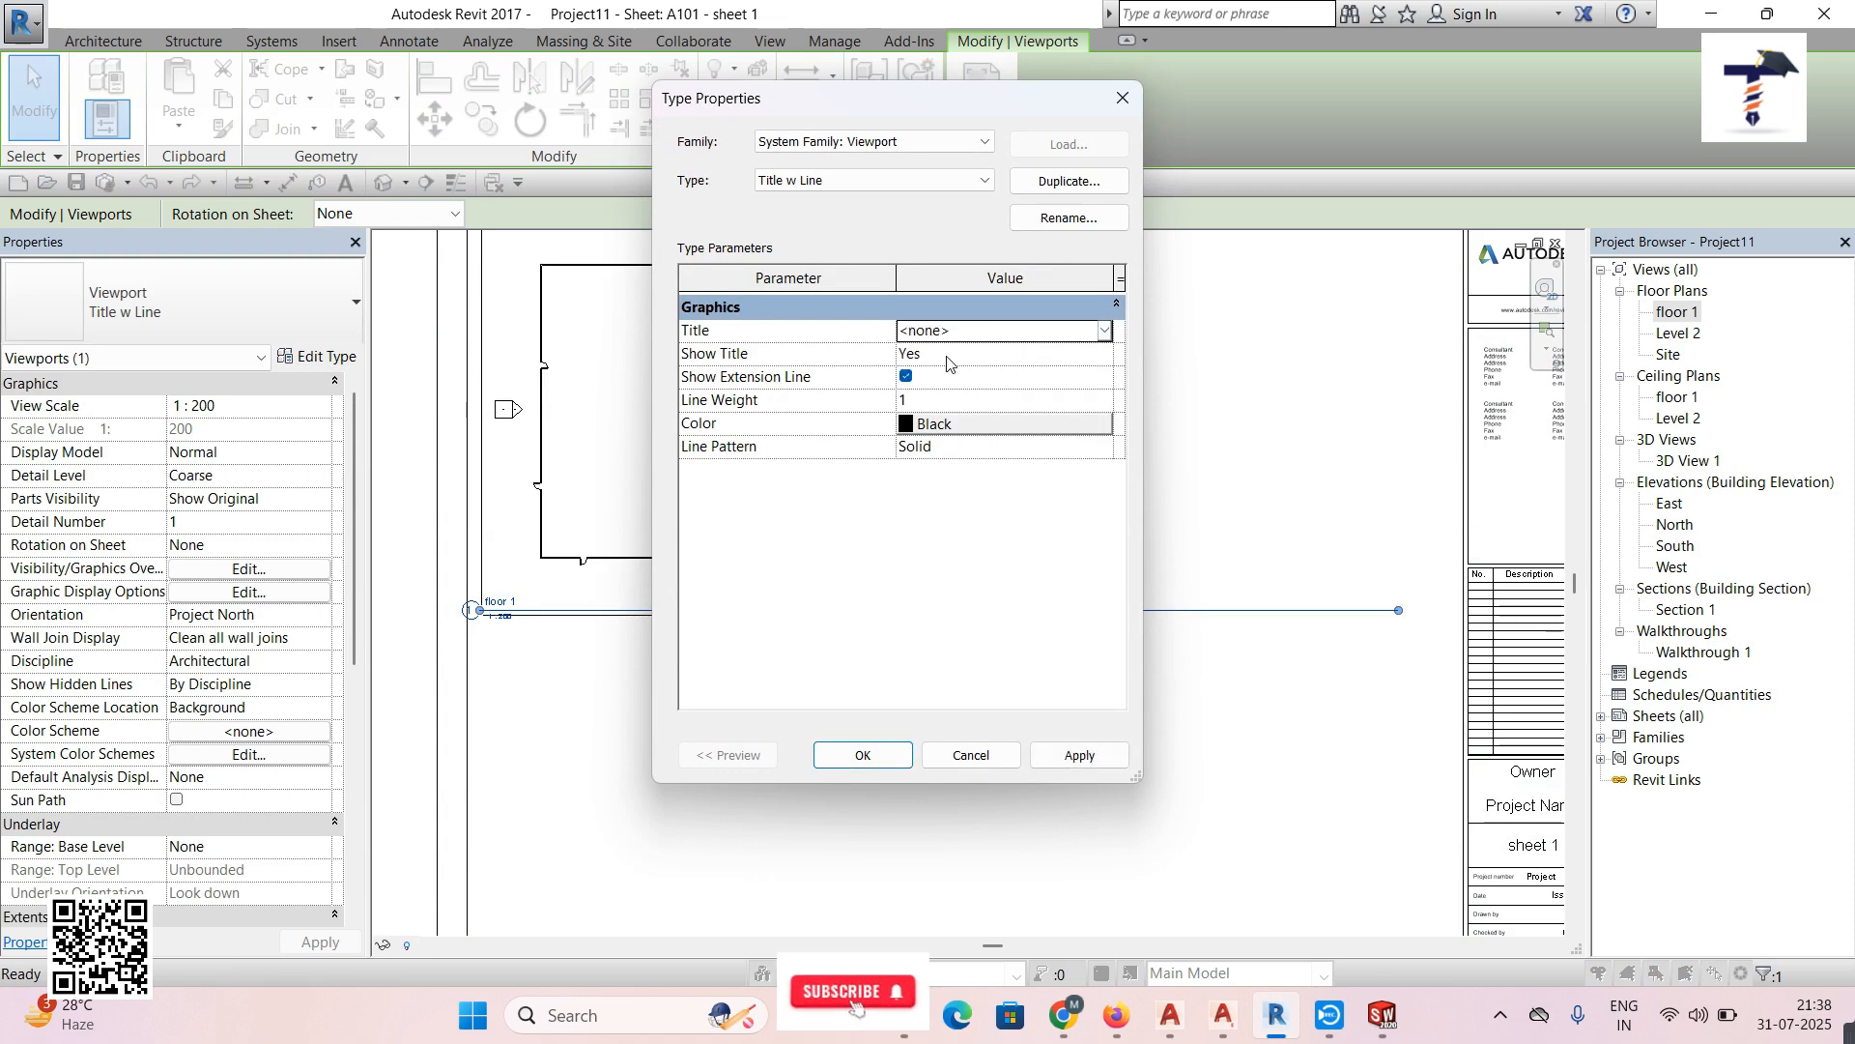
click(863, 755)
click(688, 734)
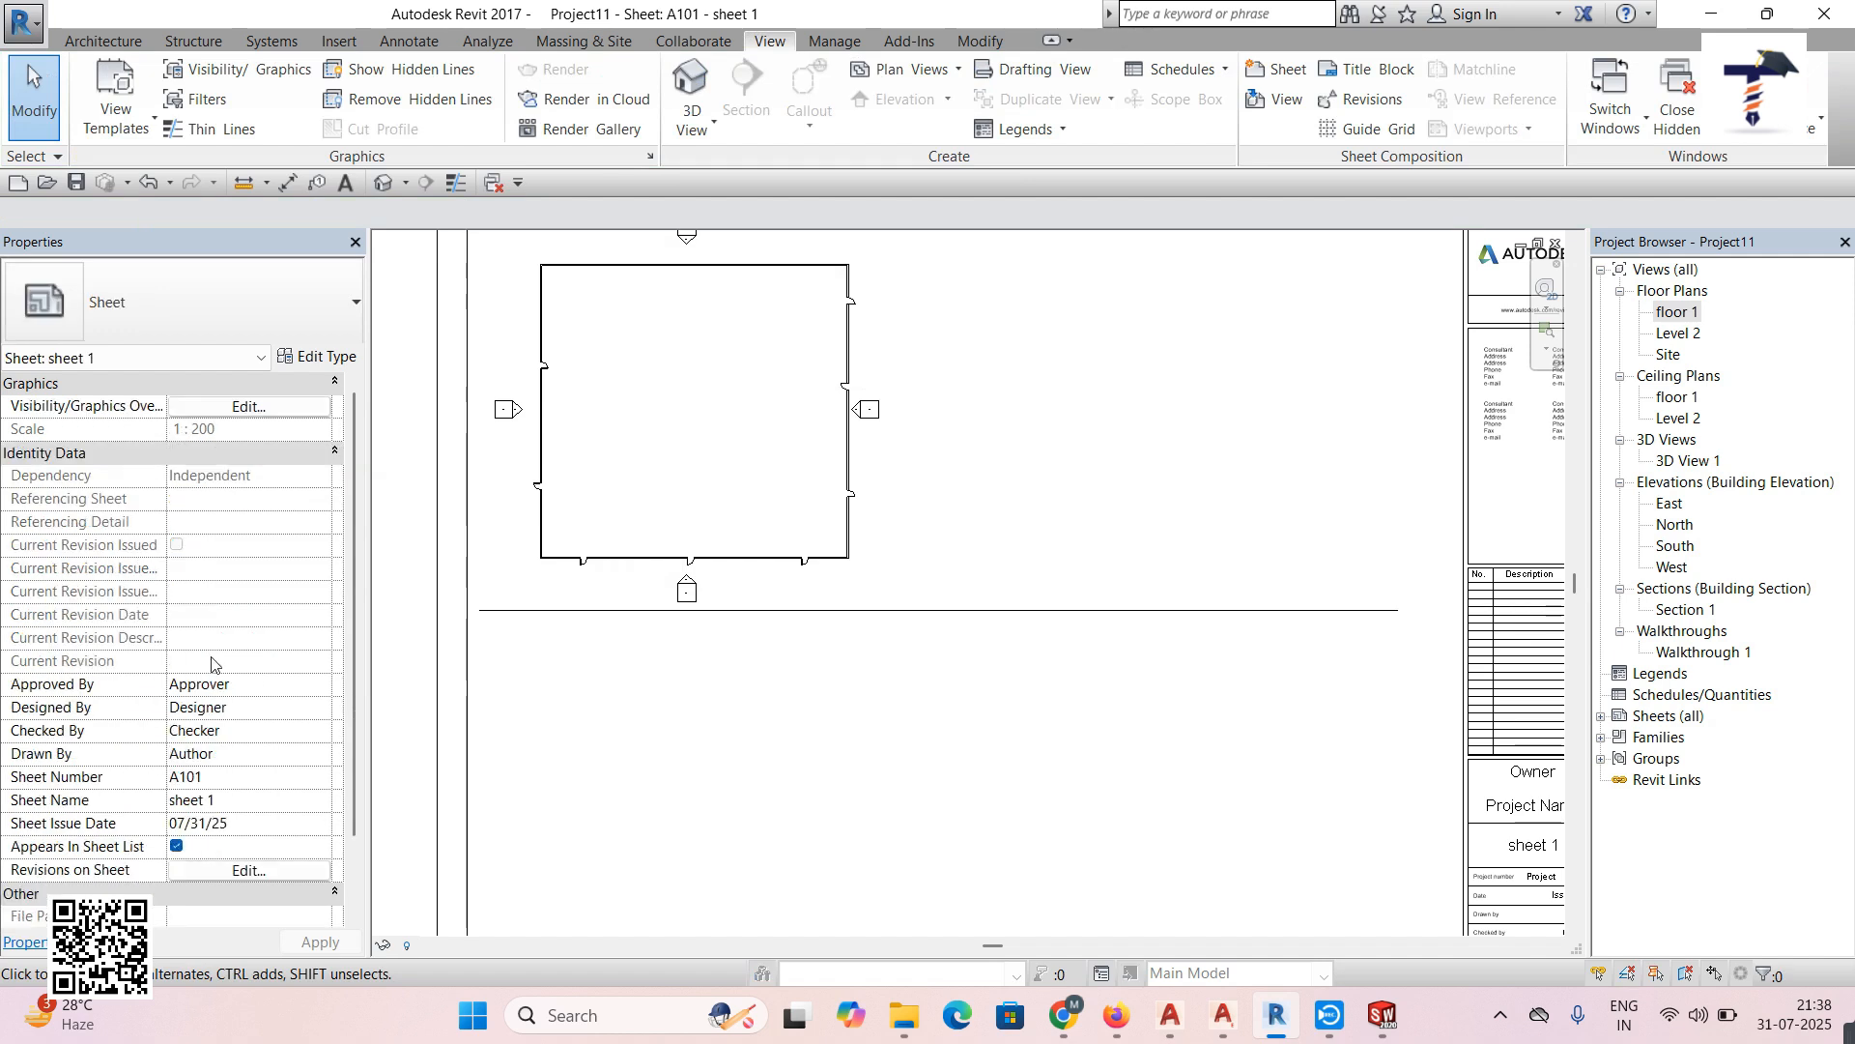
Place the Level 2 floor plan view on the sheet
scroll(257, 636, down, 3)
scroll(259, 650, up, 3)
middle_drag(973, 745, 973, 821)
scroll(587, 667, down, 4)
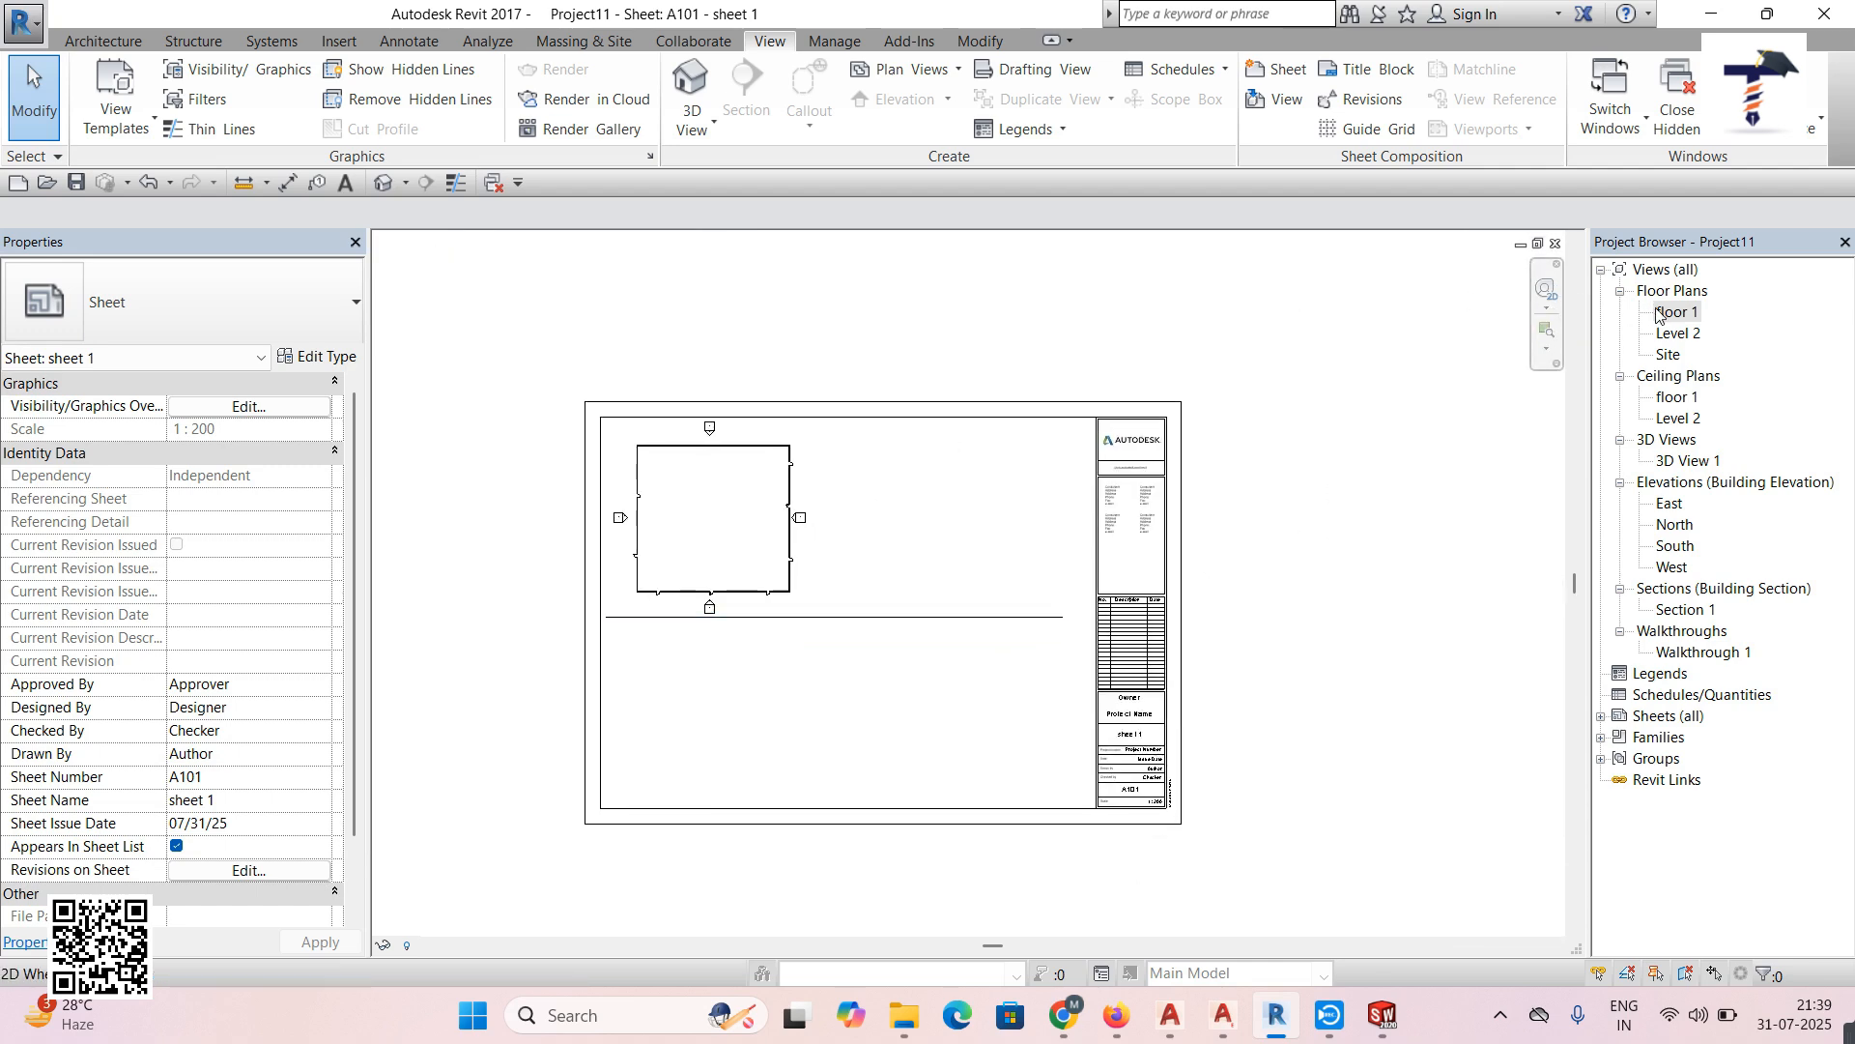
drag(1681, 333, 930, 501)
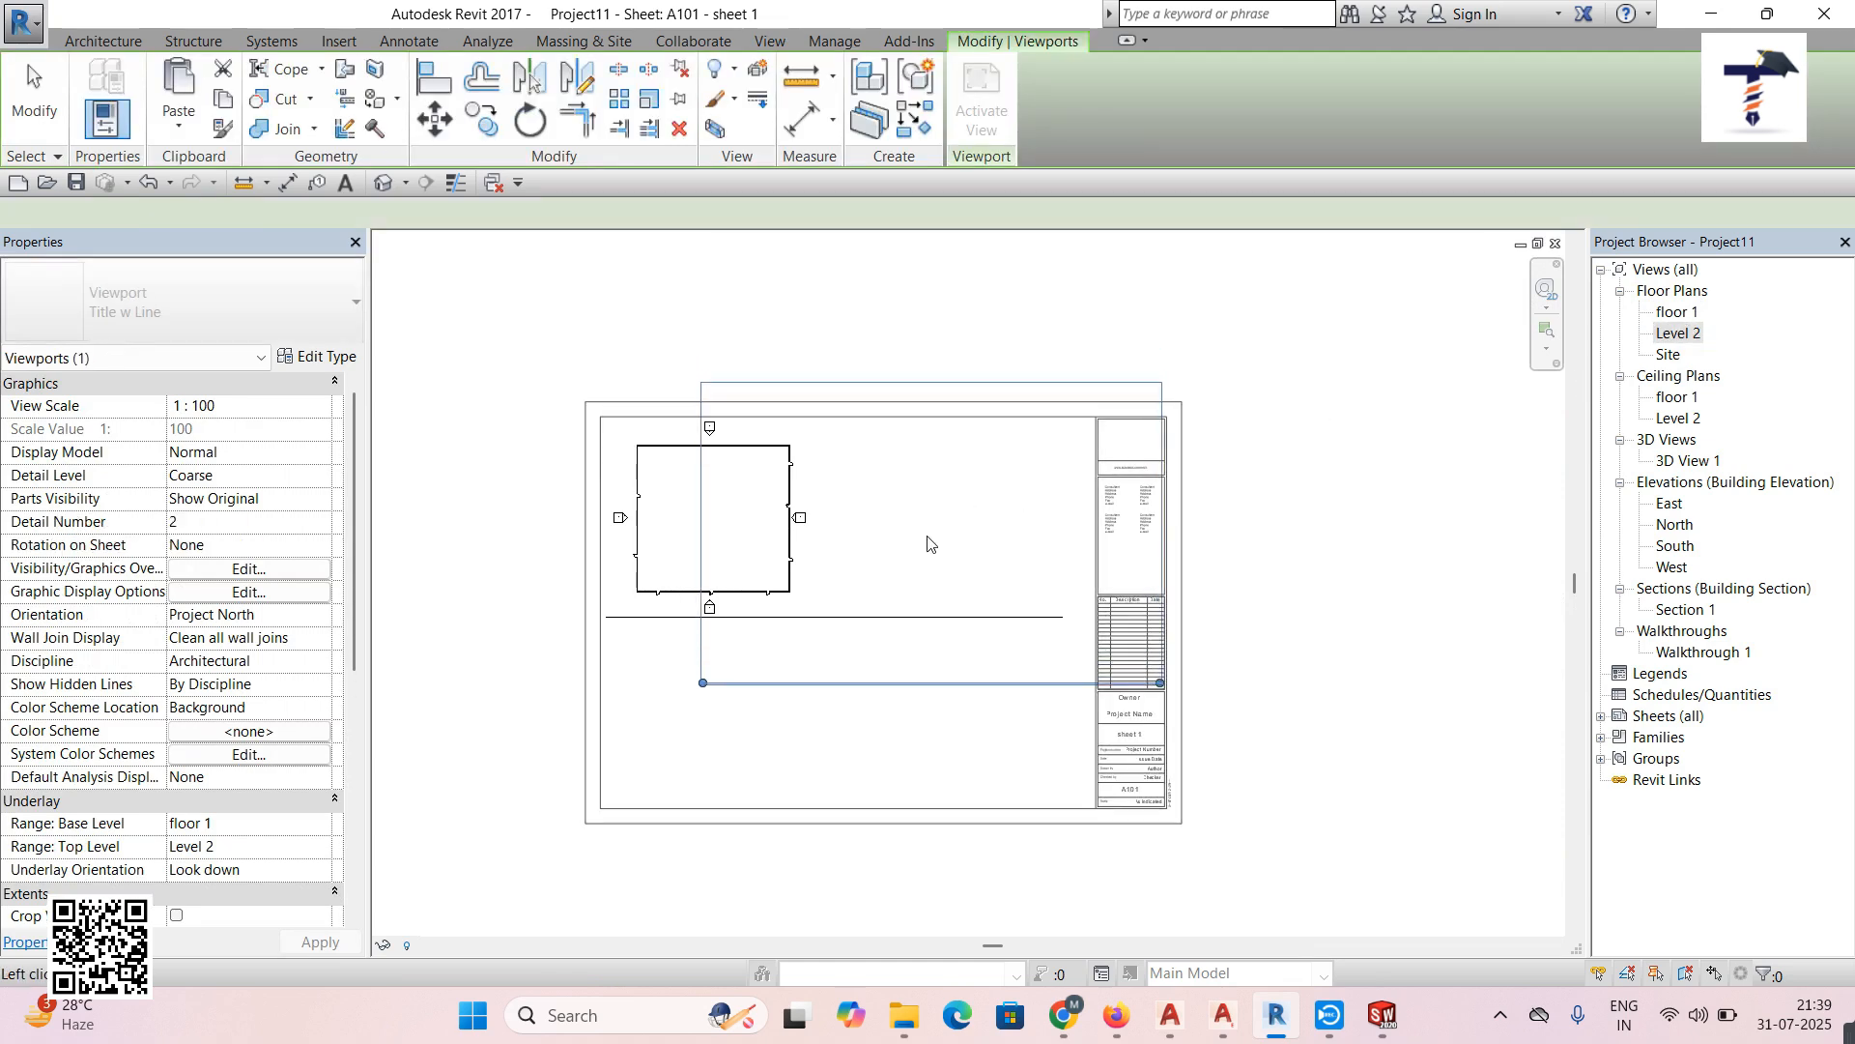
click(911, 556)
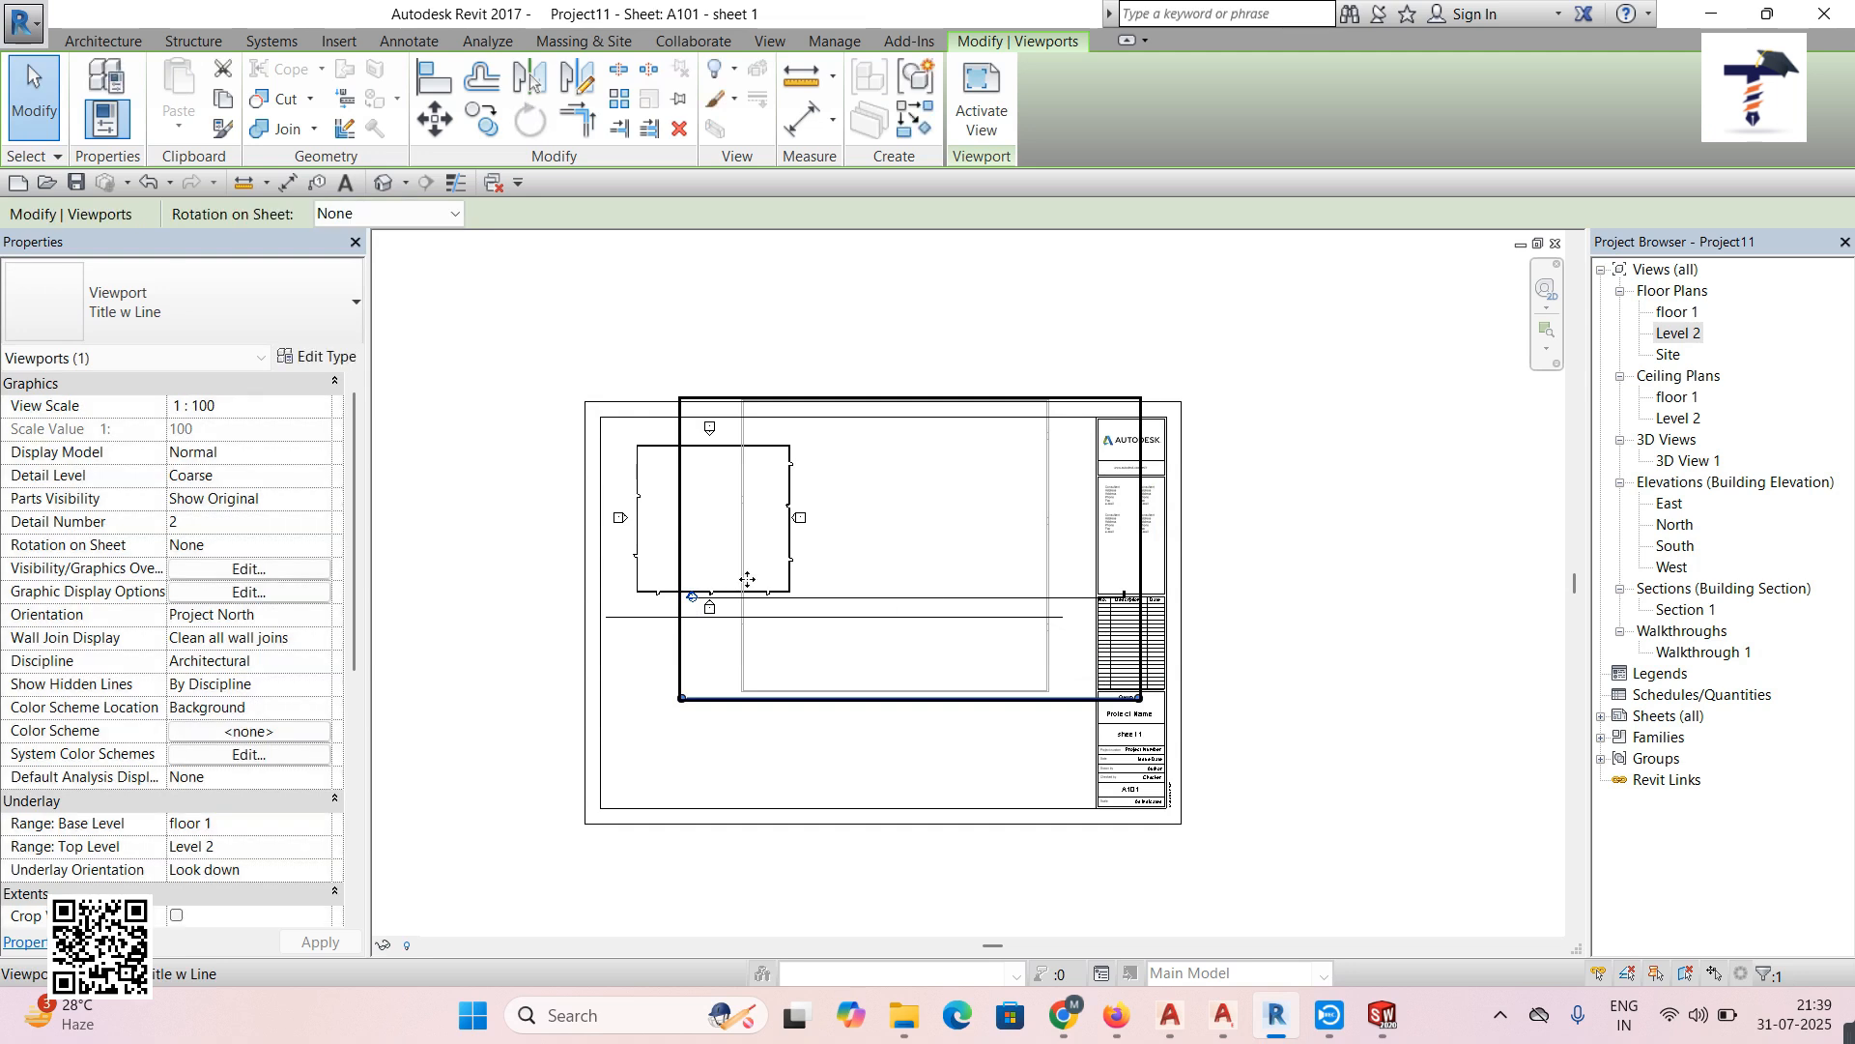
Set the Level 2 viewport's view scale to 1 : 200 and move it beside the floor 1 plan
click(294, 406)
click(322, 407)
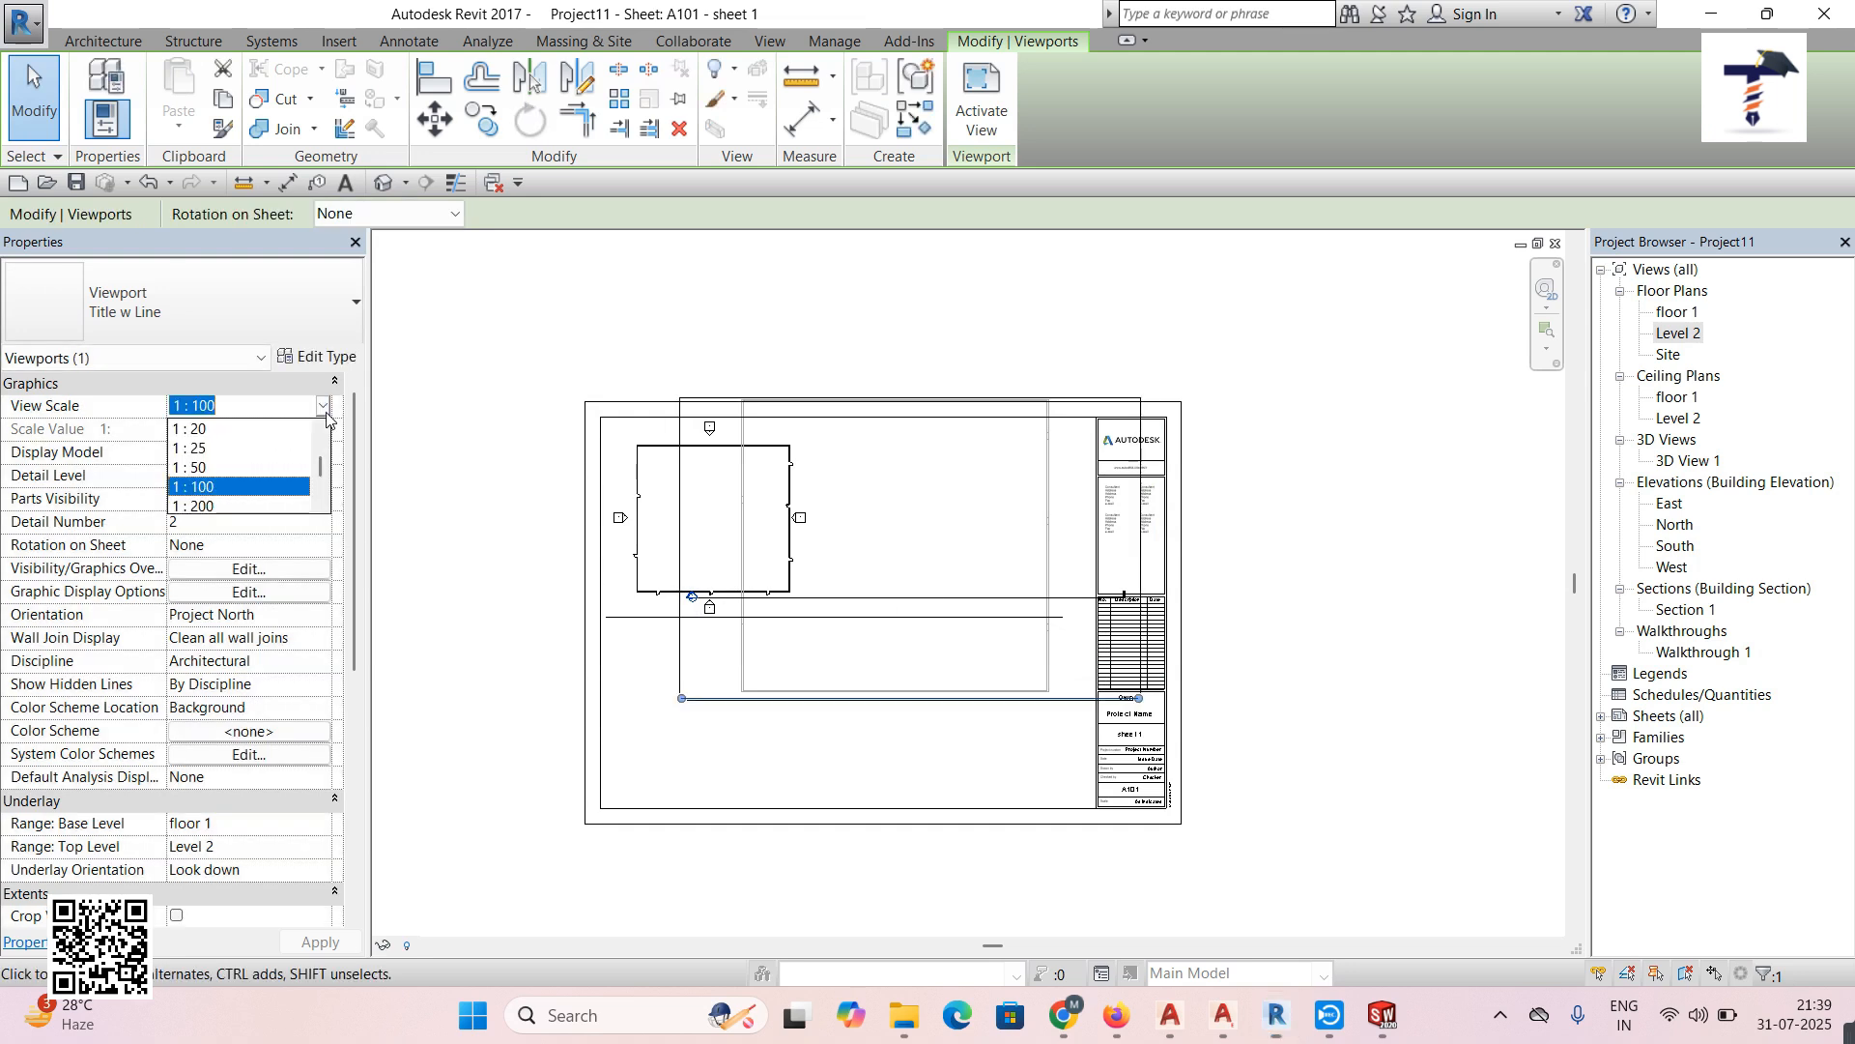
click(215, 506)
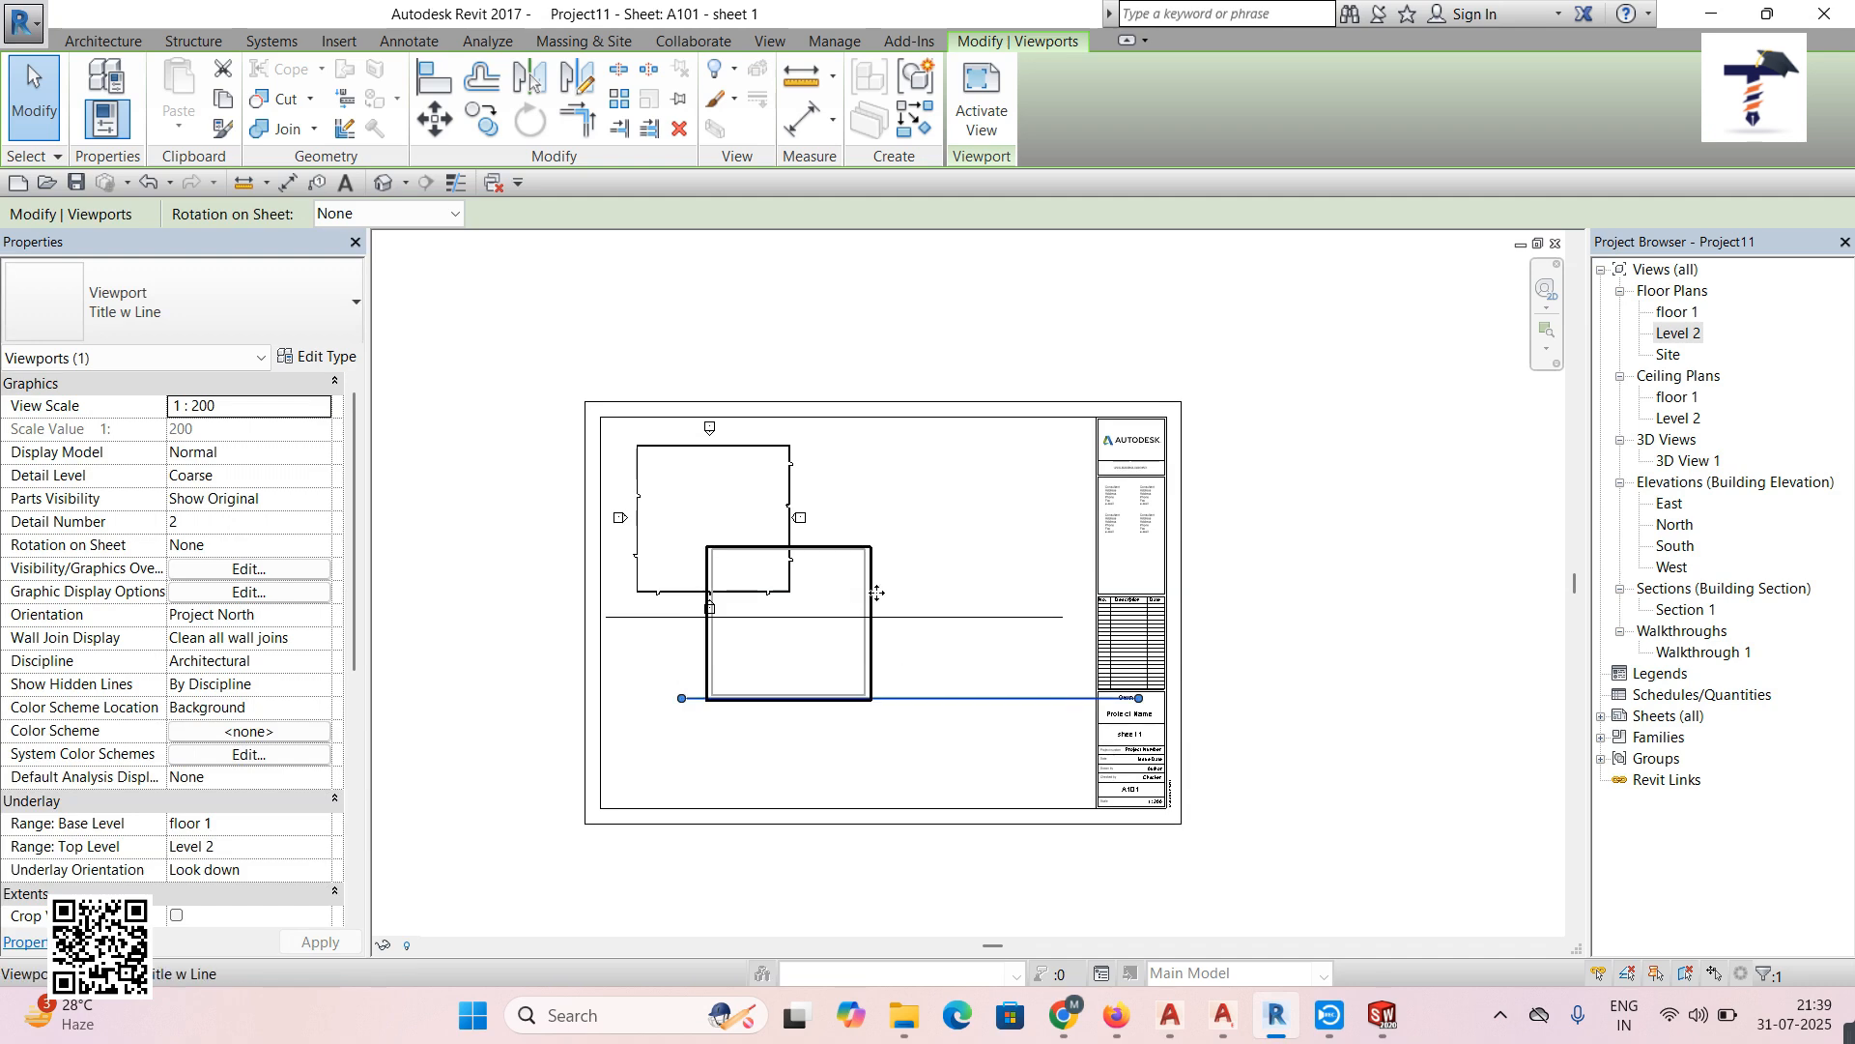
drag(852, 600, 978, 496)
click(1515, 643)
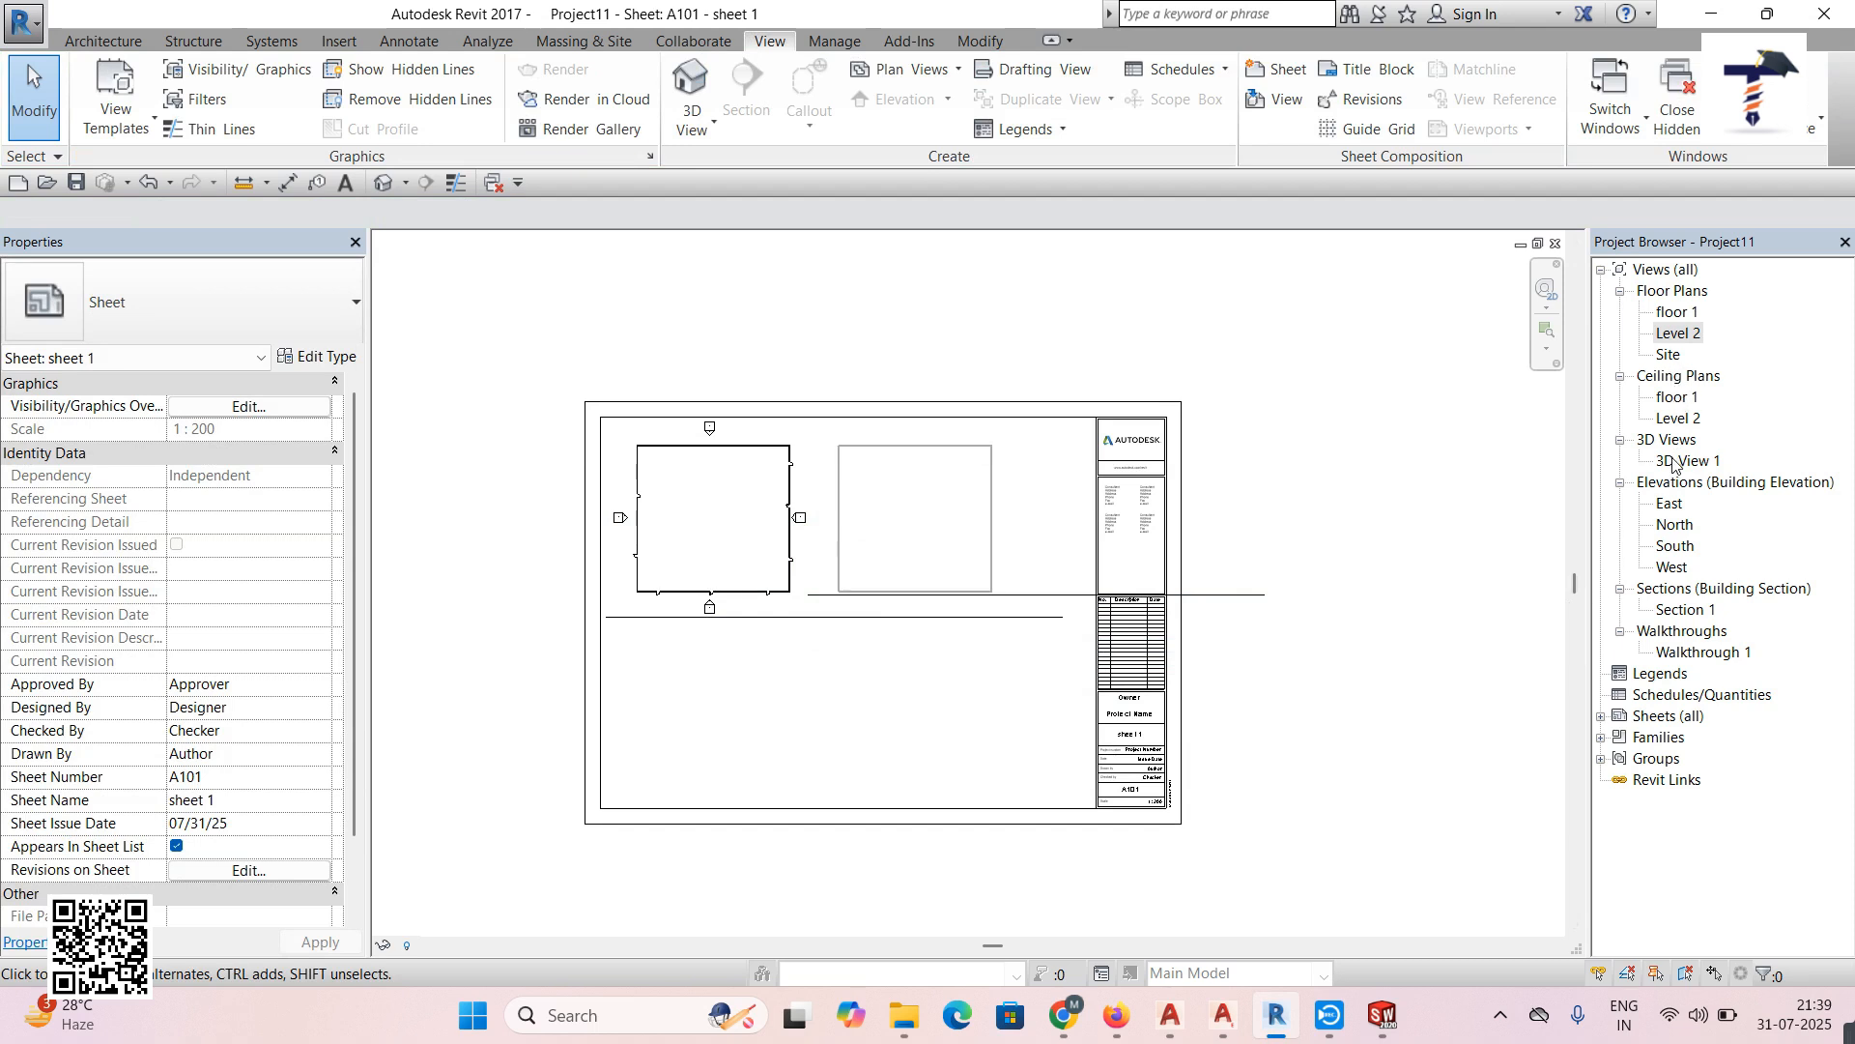
Place the 3D View 1 camera view on the sheet below the Level 2 plan
drag(1684, 460, 885, 692)
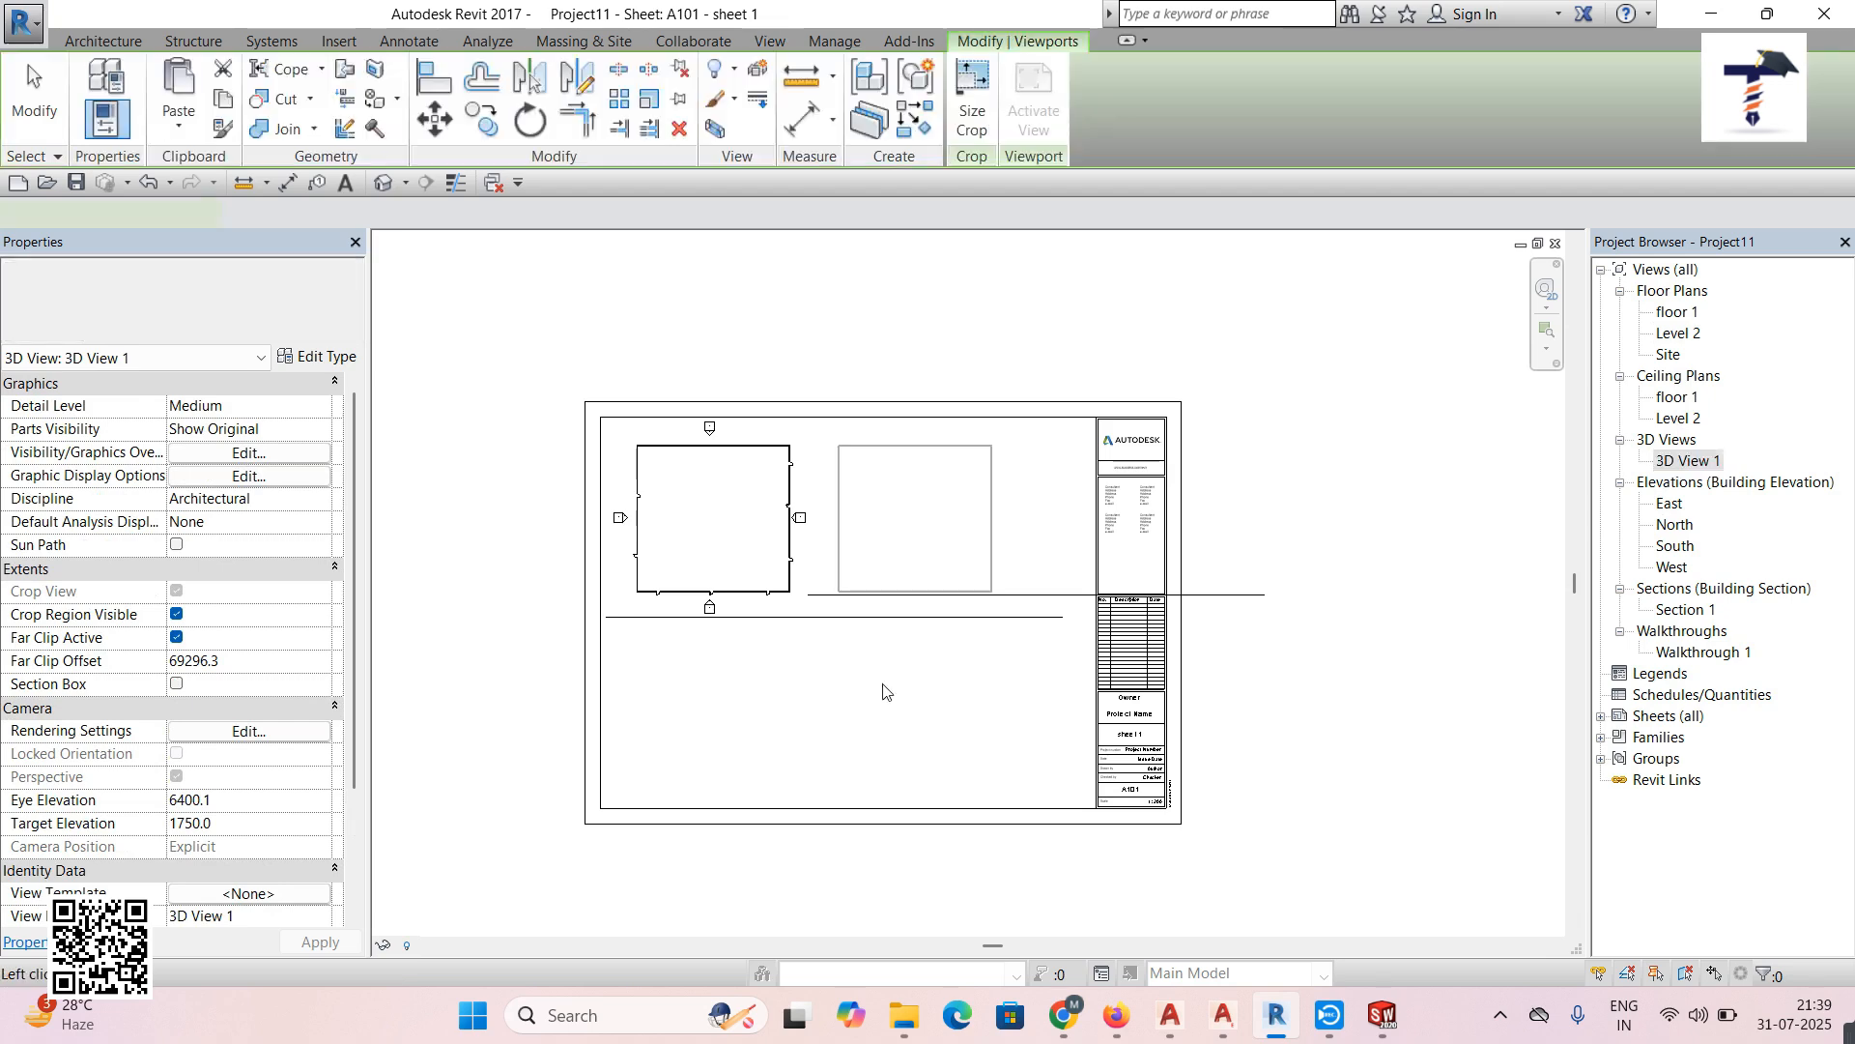
click(974, 696)
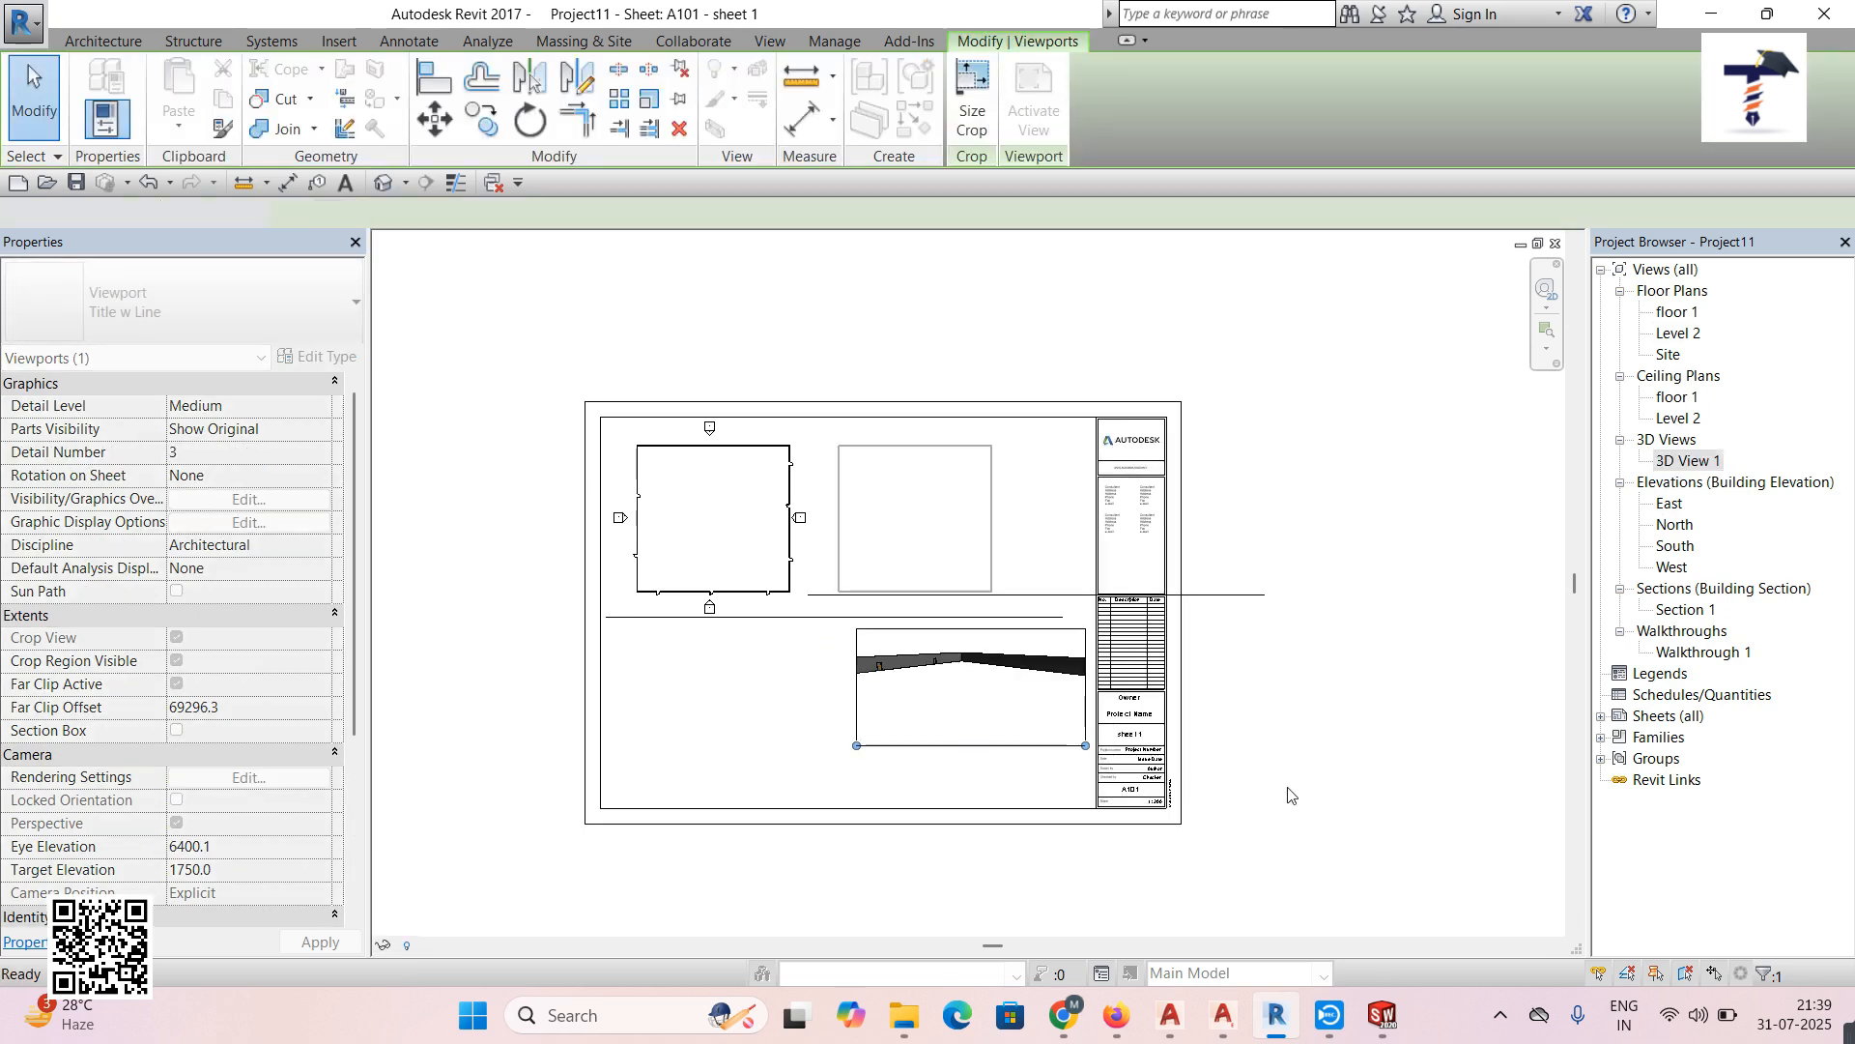
key(Escape)
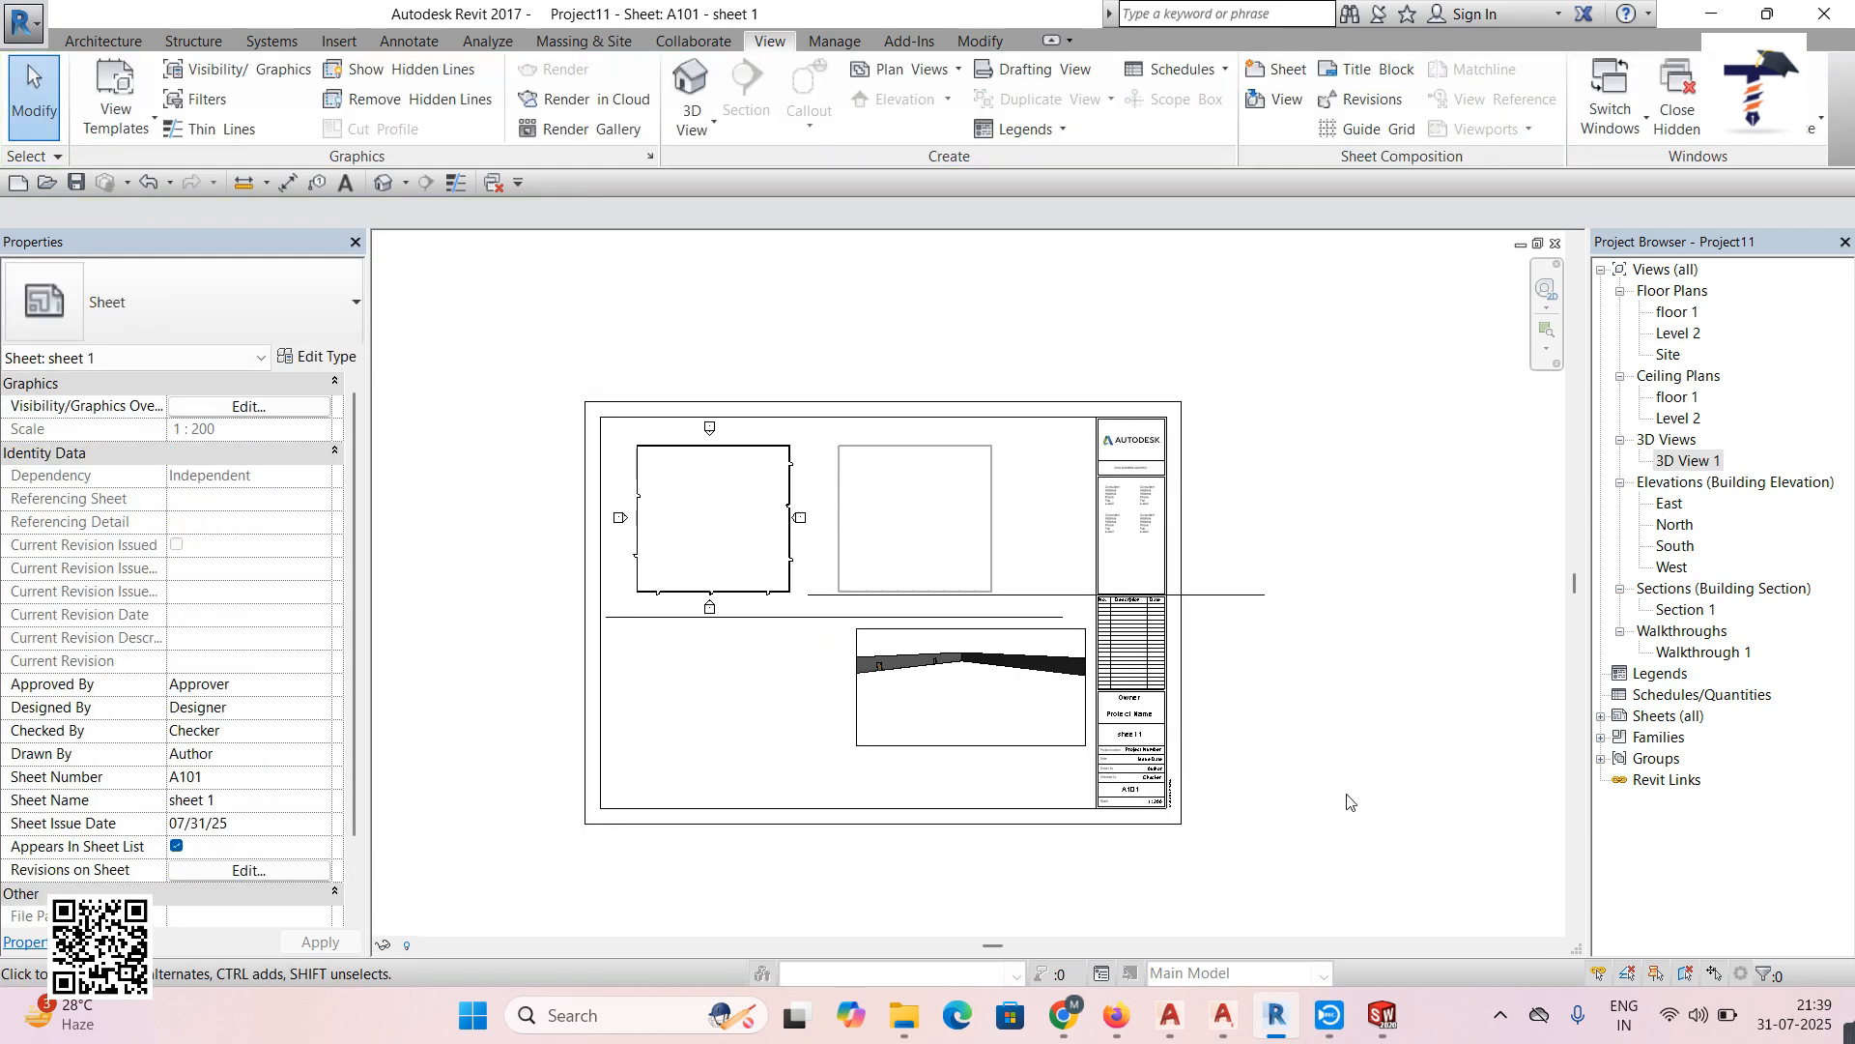
Place the Section 1 view on the sheet beneath the two floor plans
click(1687, 609)
drag(1609, 654, 816, 663)
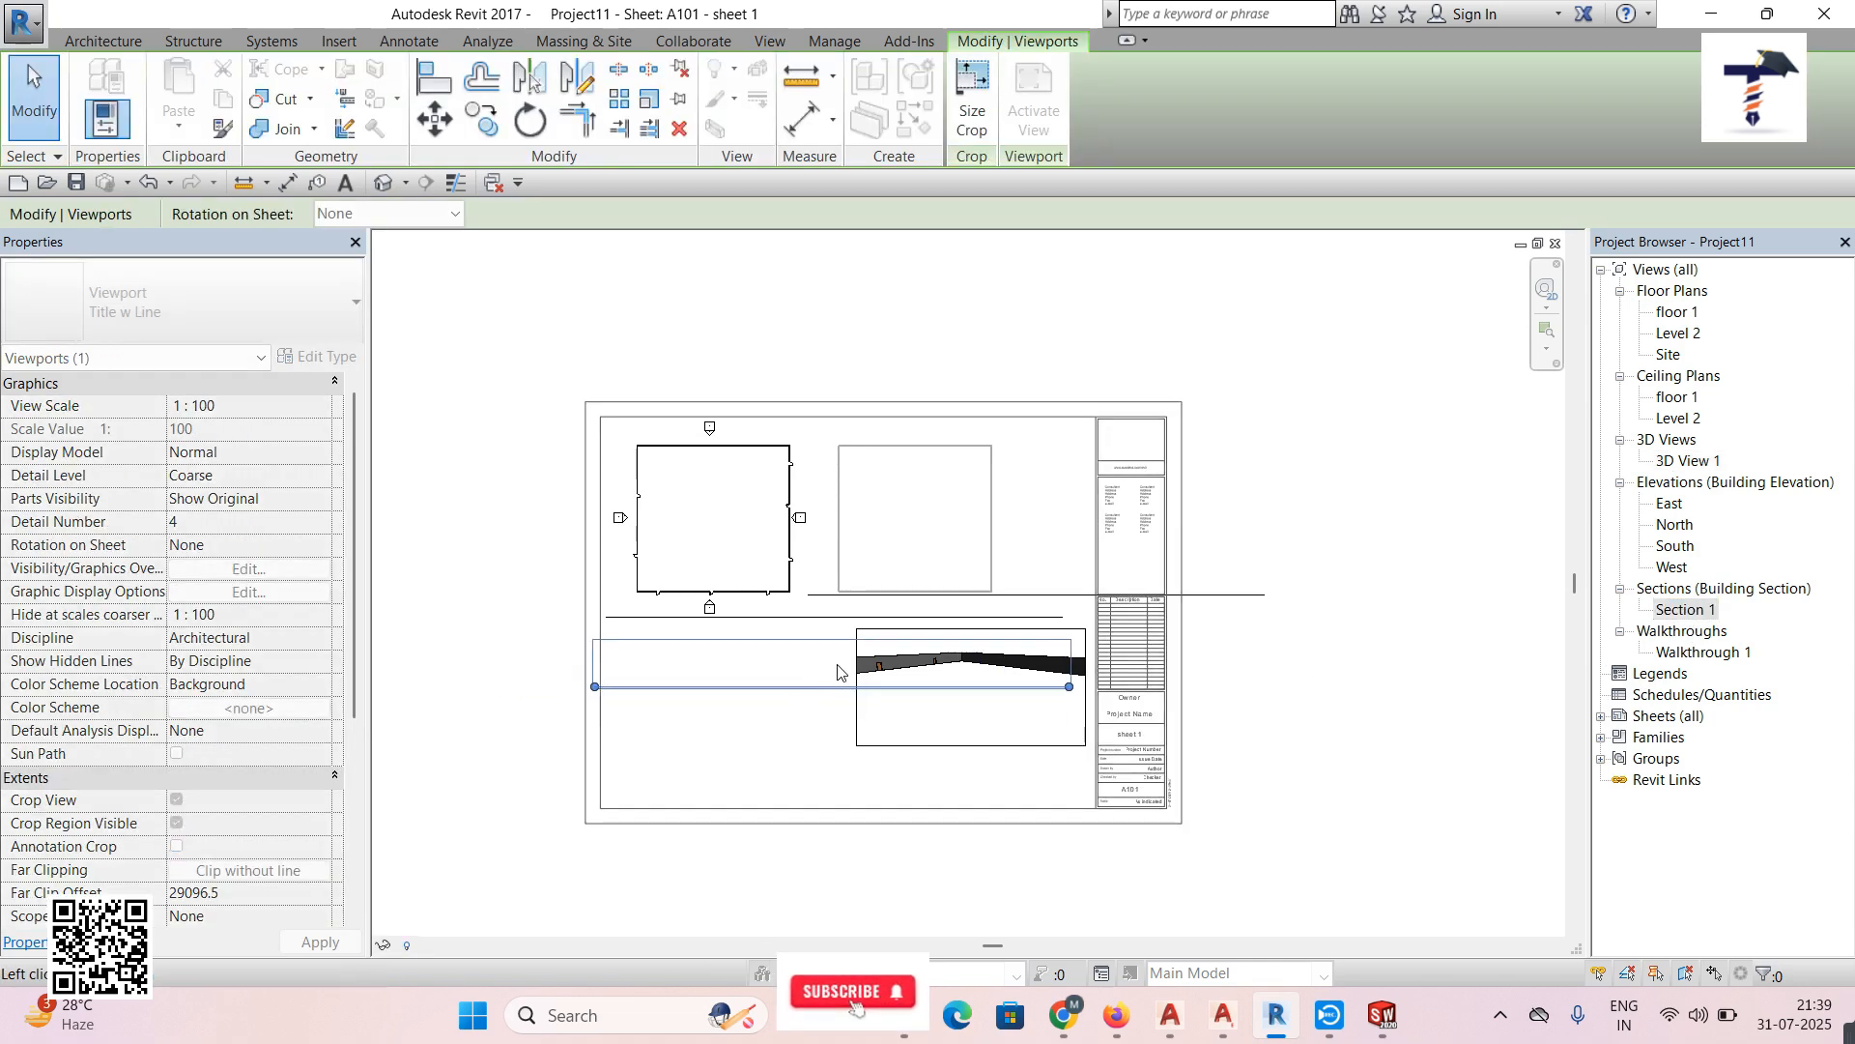
click(844, 671)
click(1320, 753)
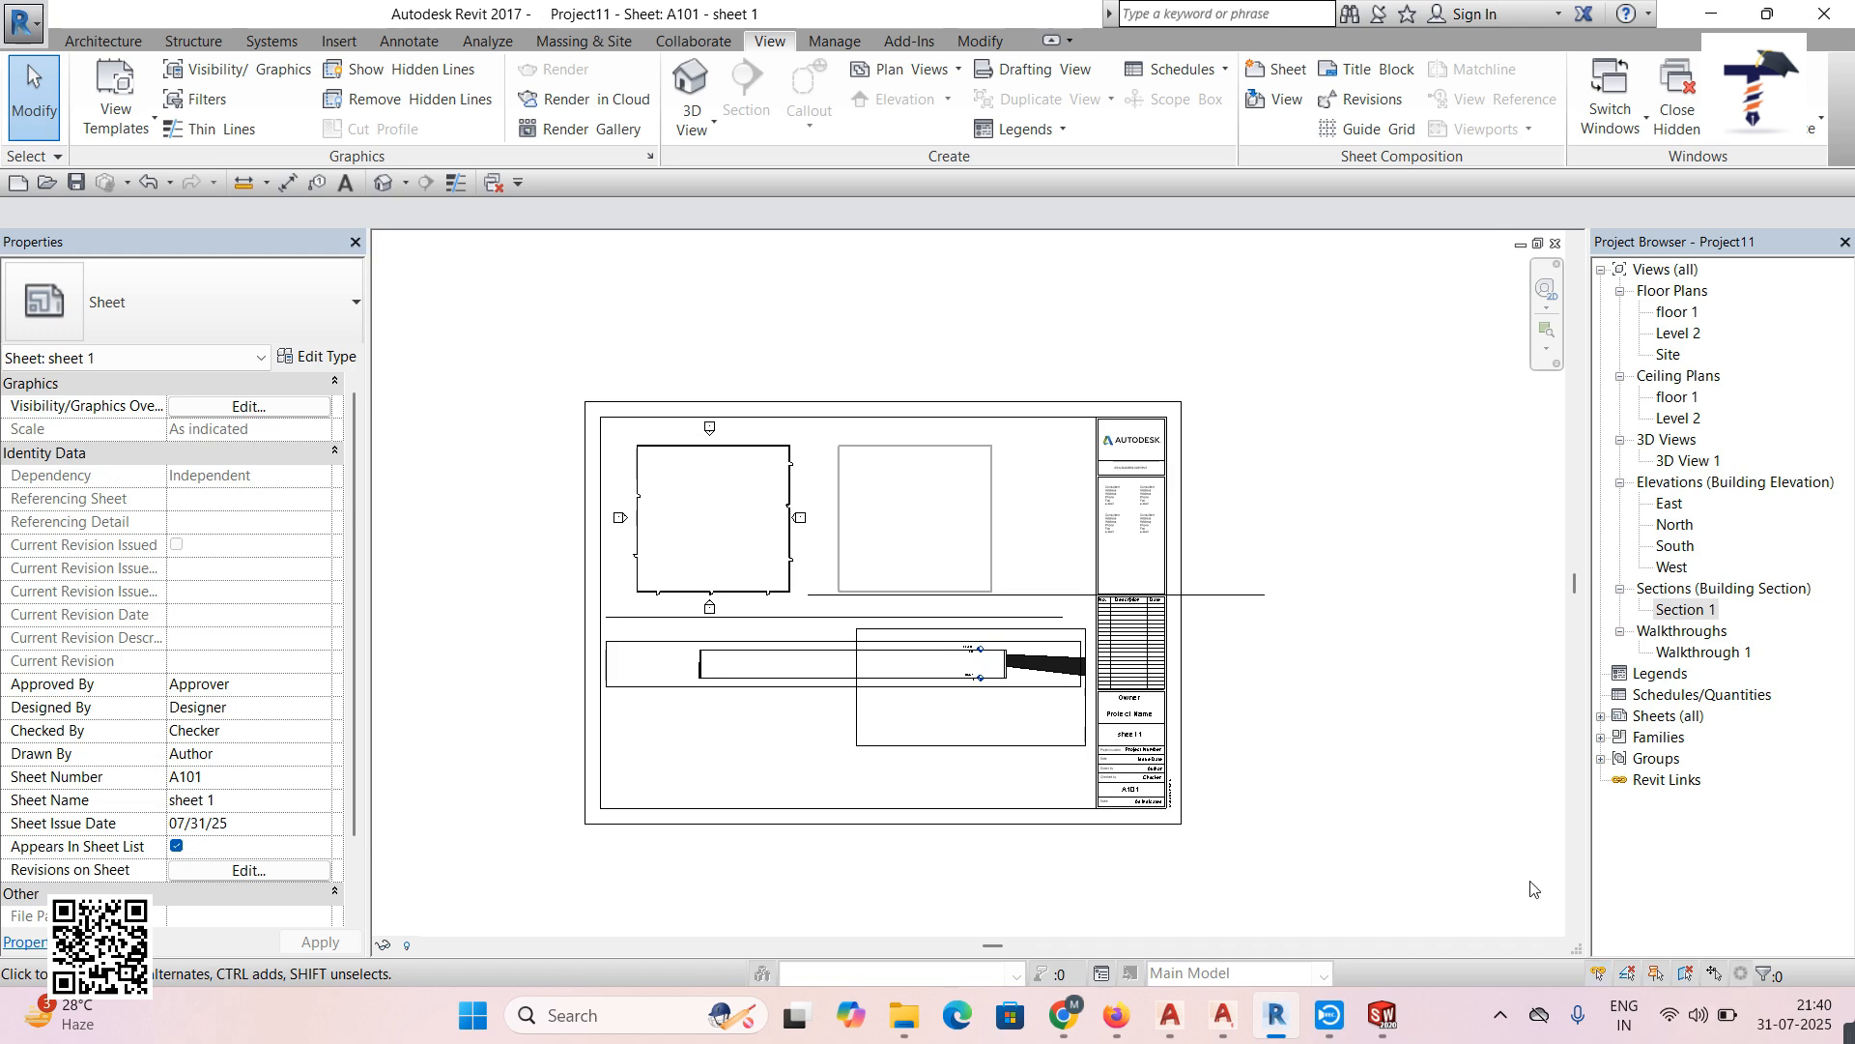
Export the current sheet to the Desktop as an AutoCAD 2013 DWG file named "Project11 - Sheet - A101 - sheet 1"
click(29, 29)
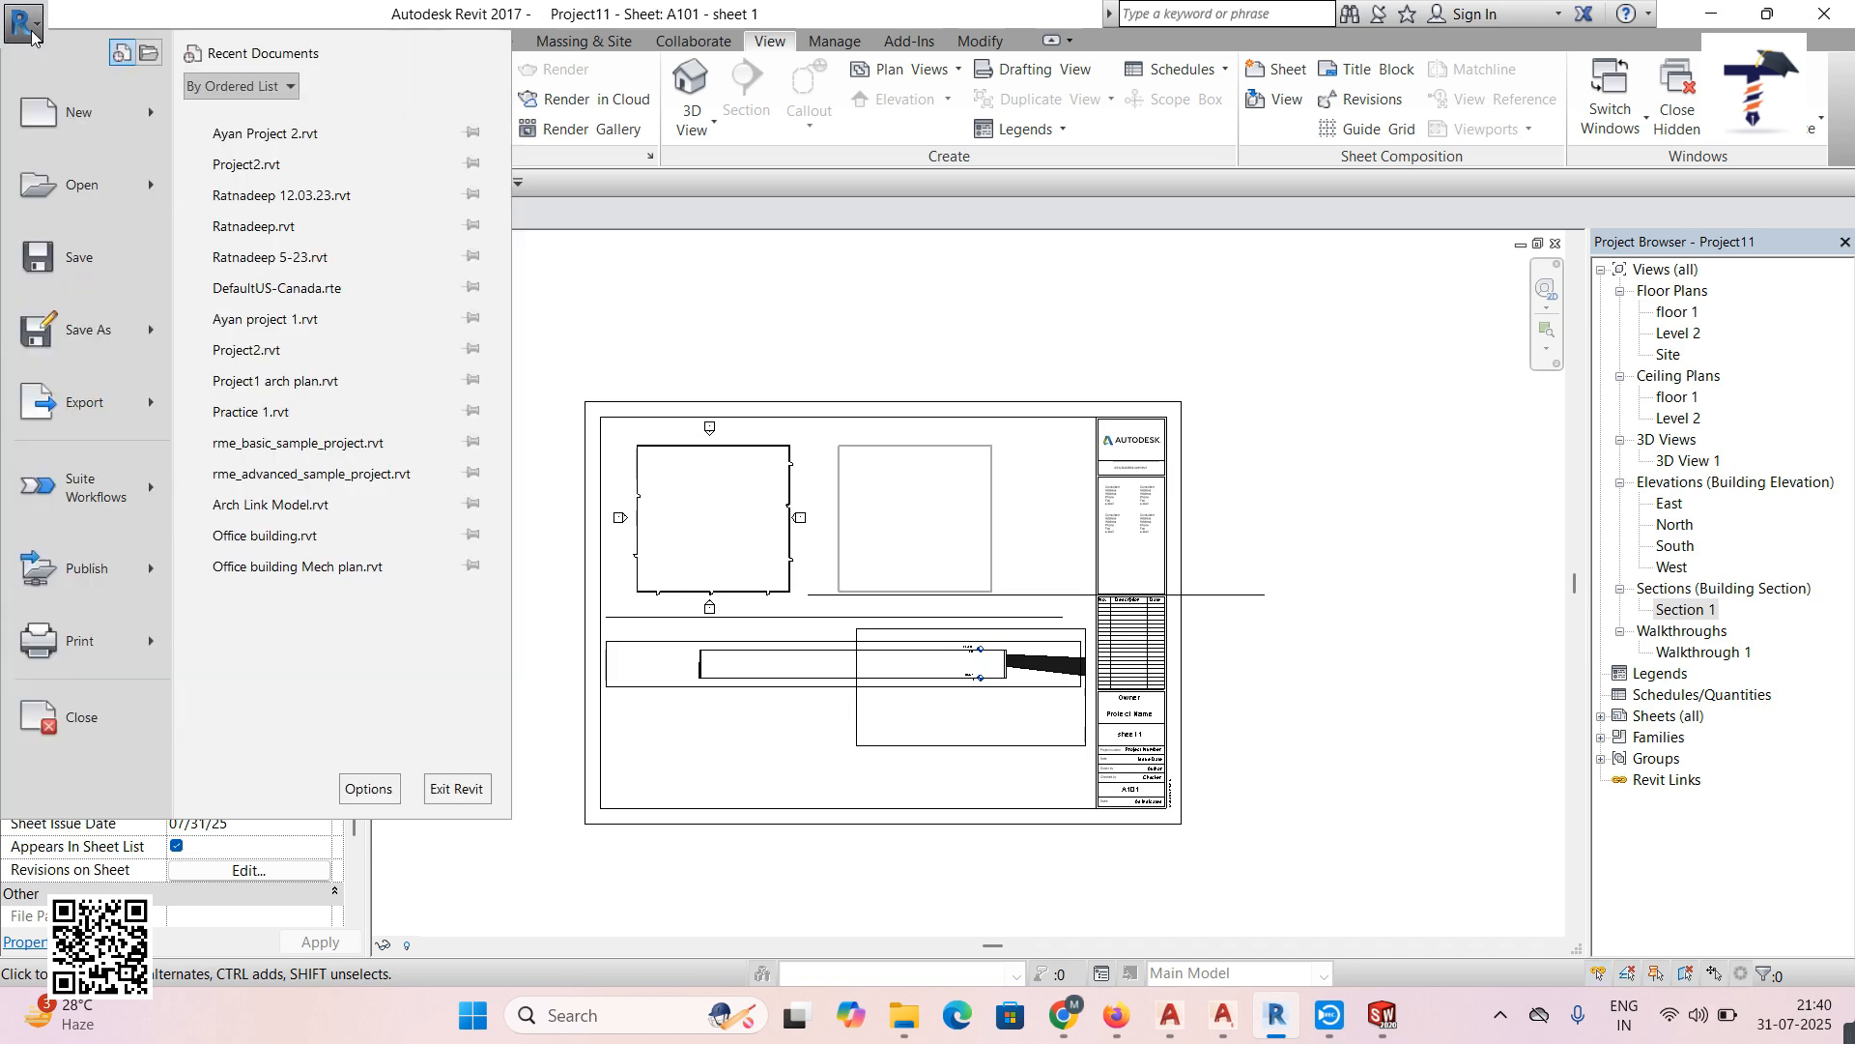
mouse_move(123, 400)
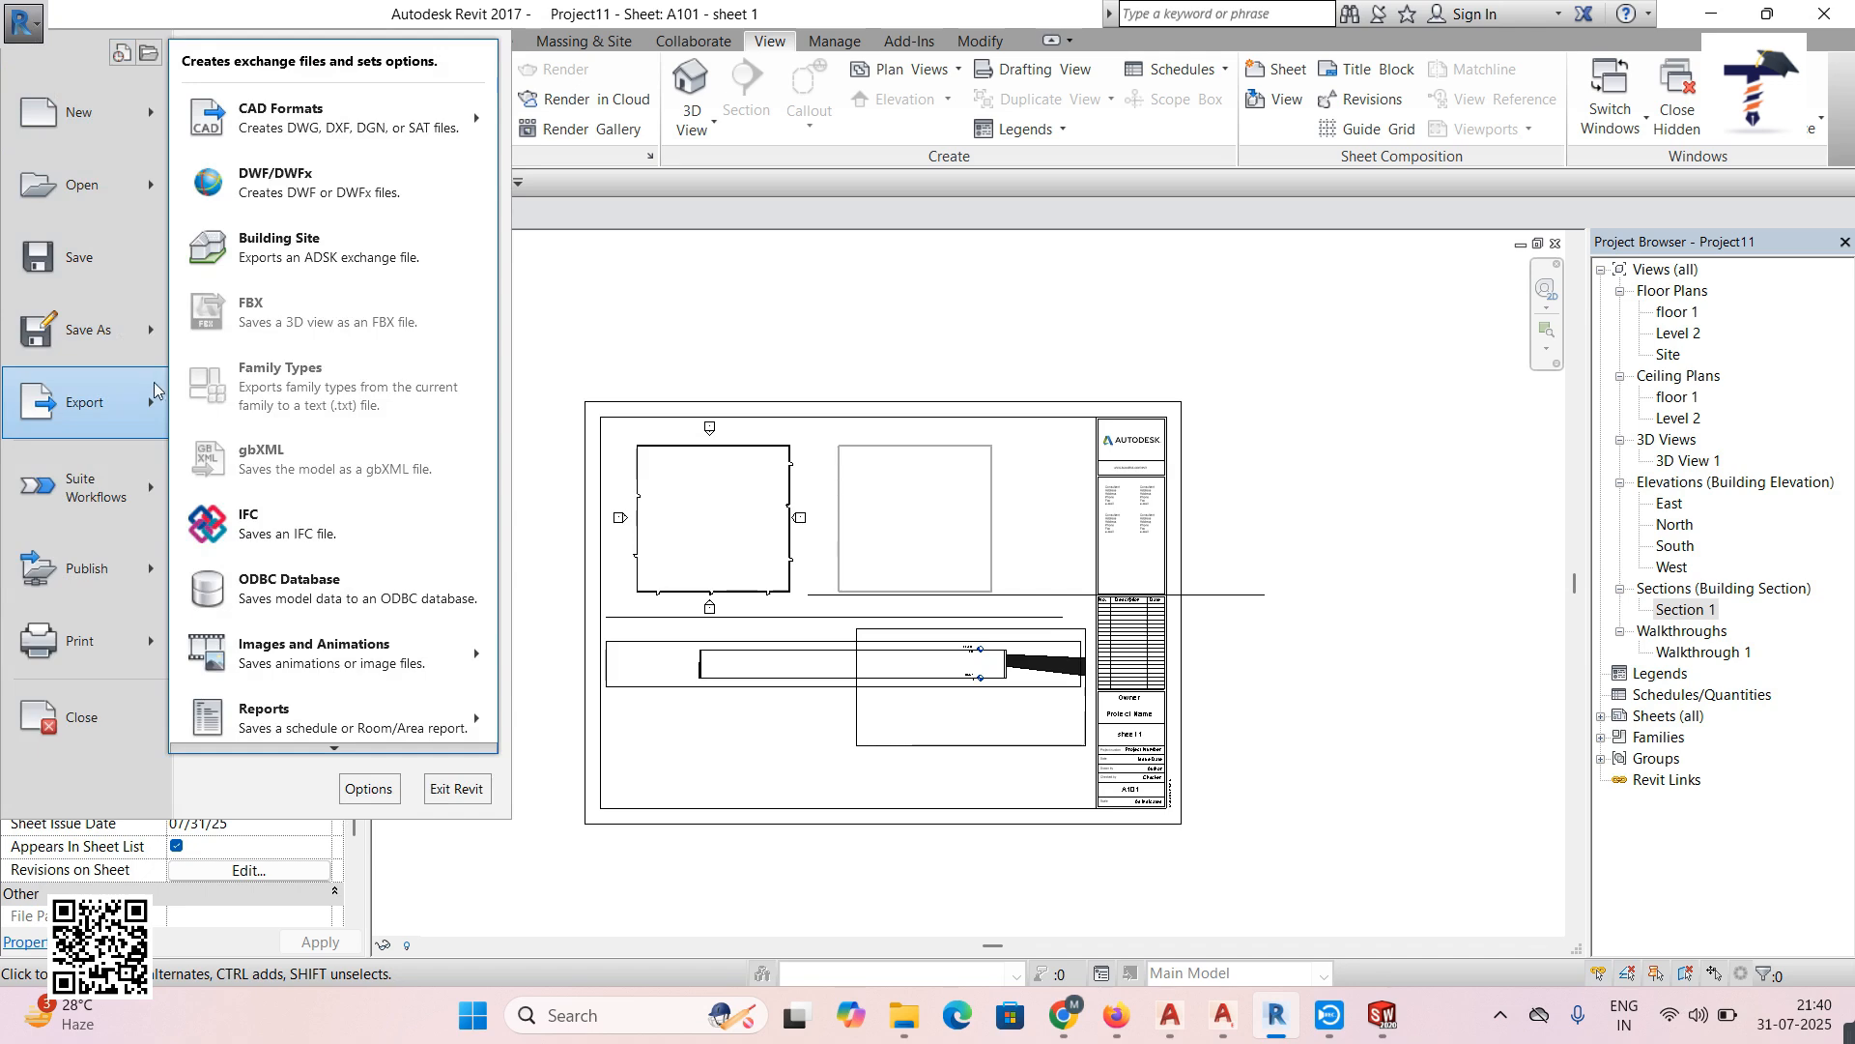
mouse_move(400, 135)
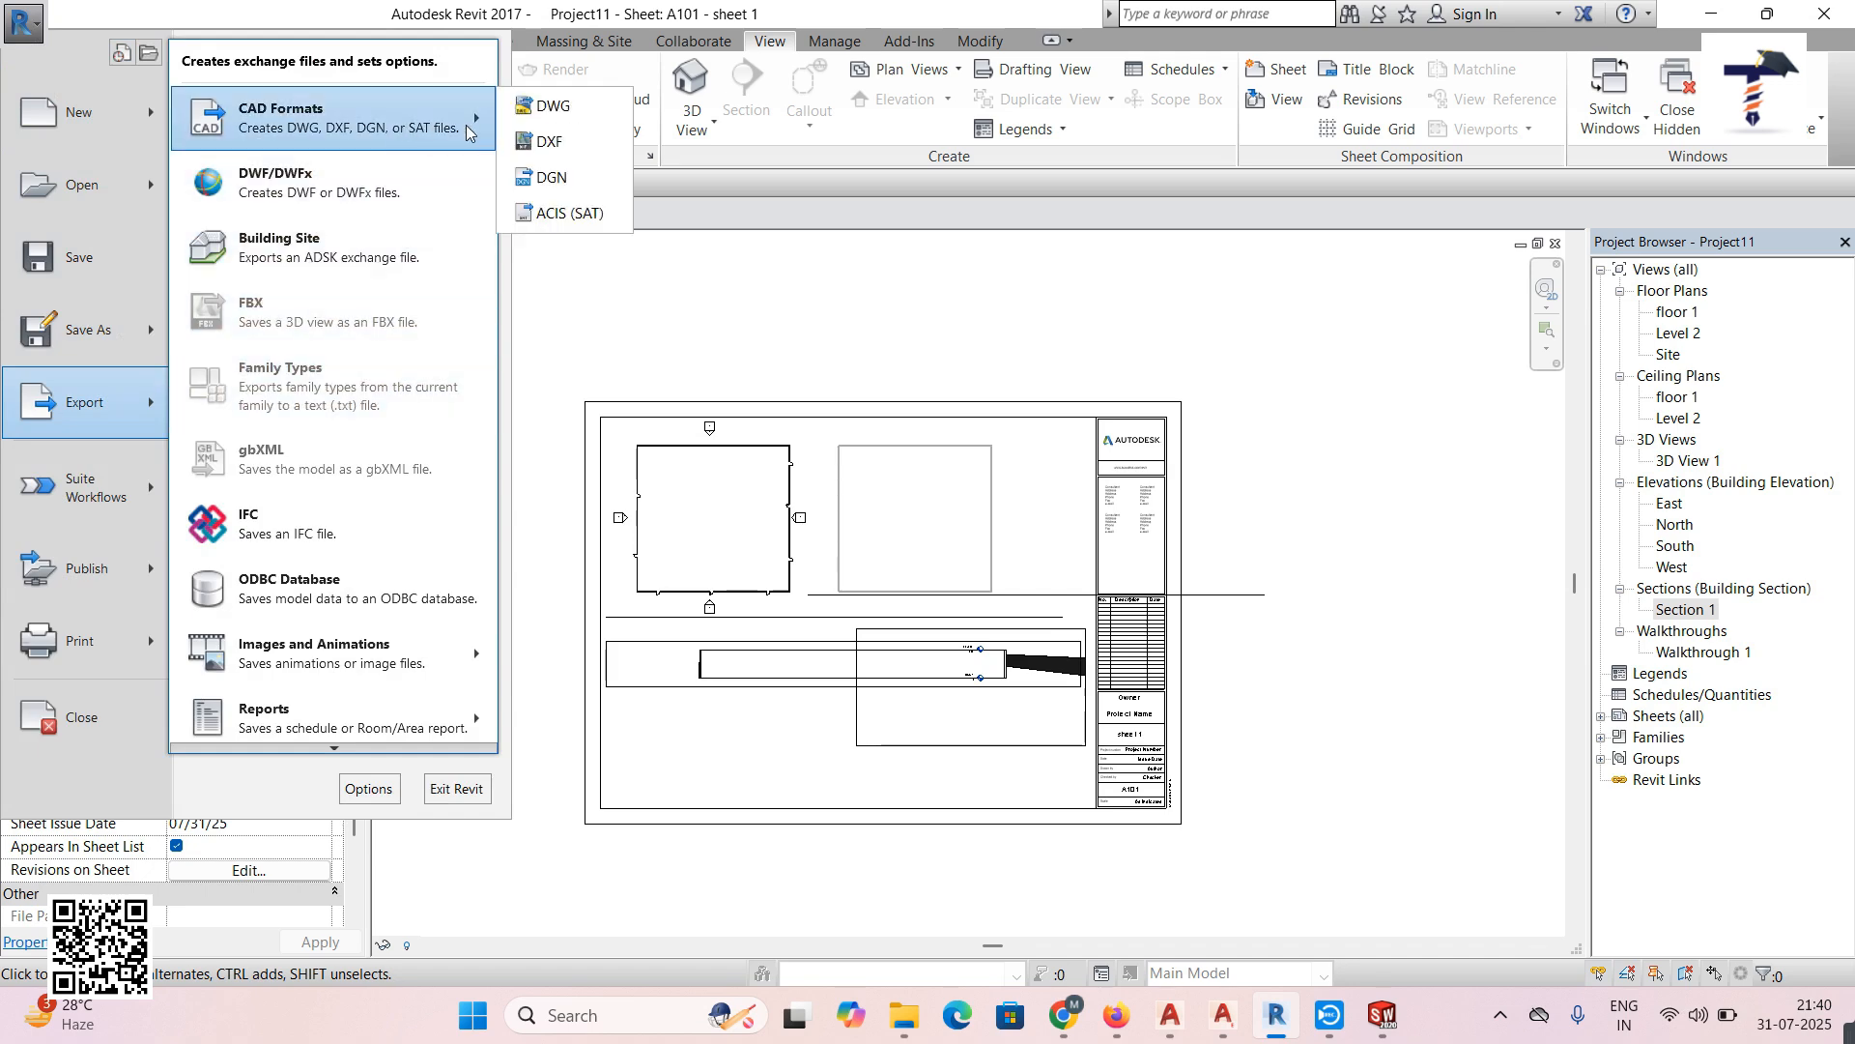
click(554, 108)
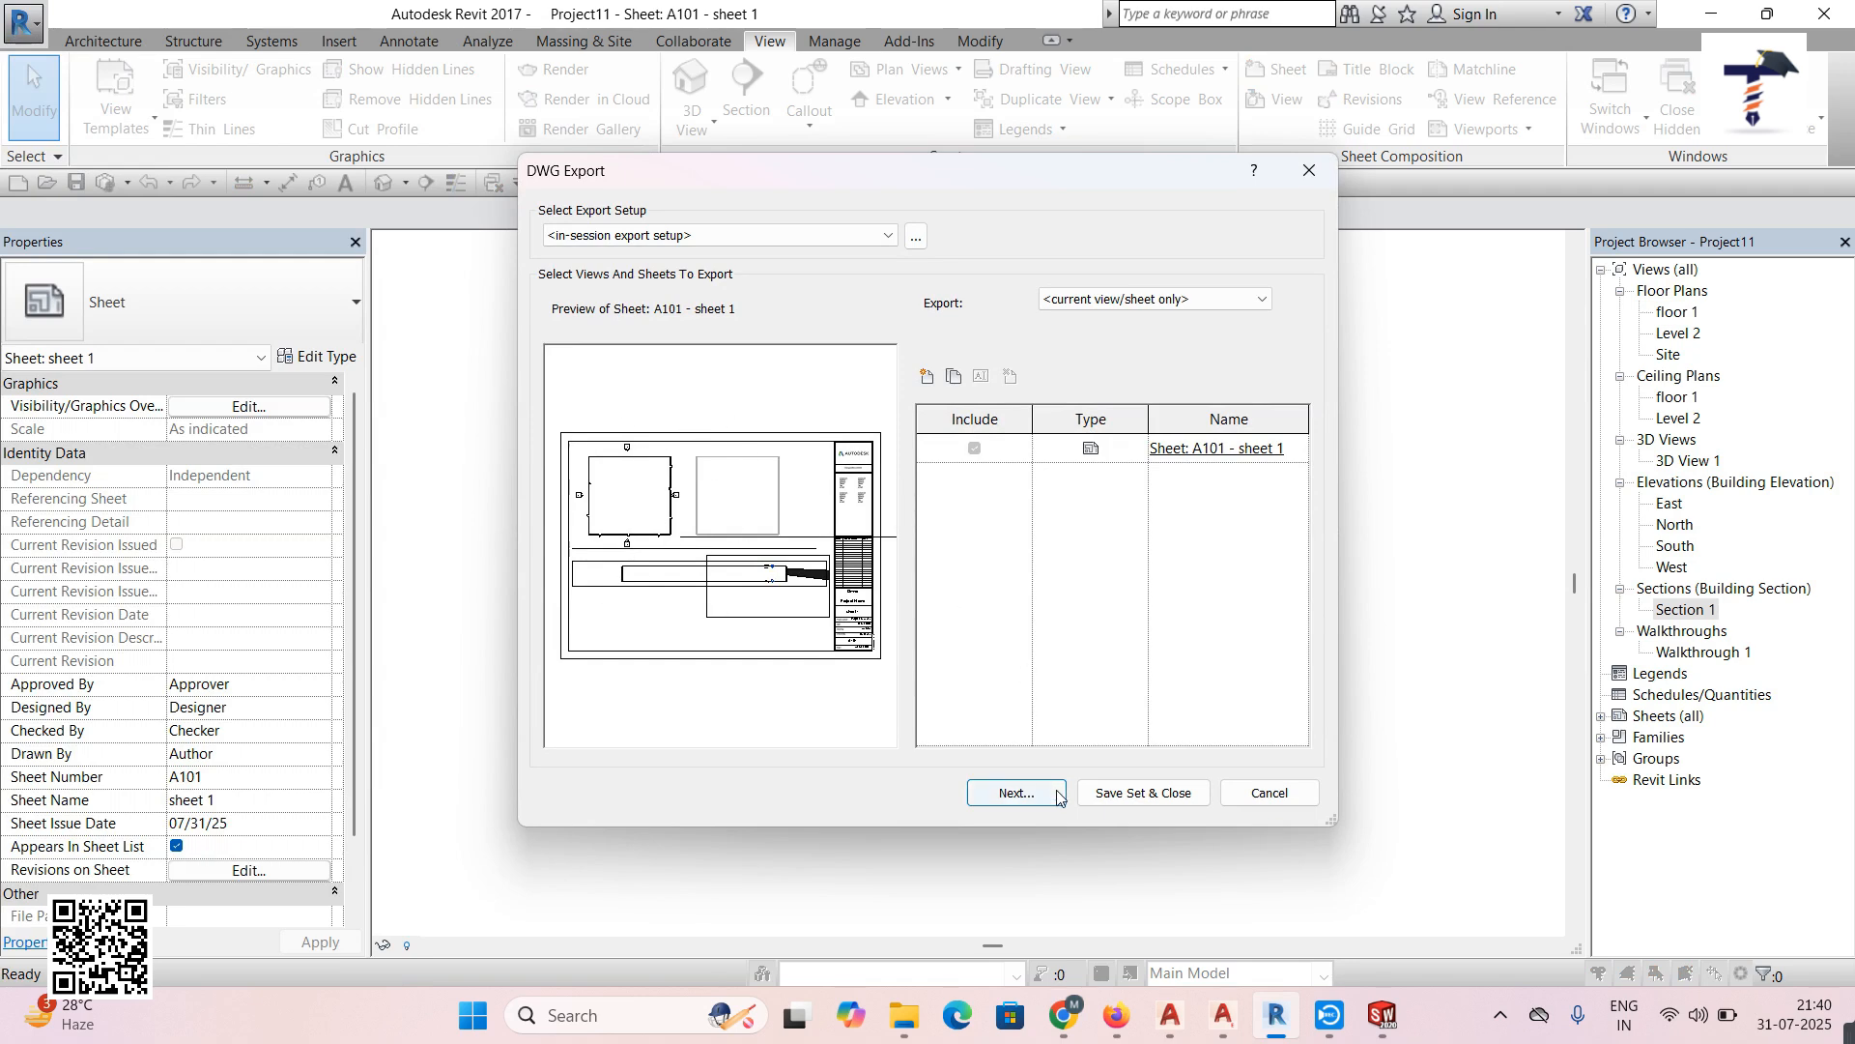
click(1016, 793)
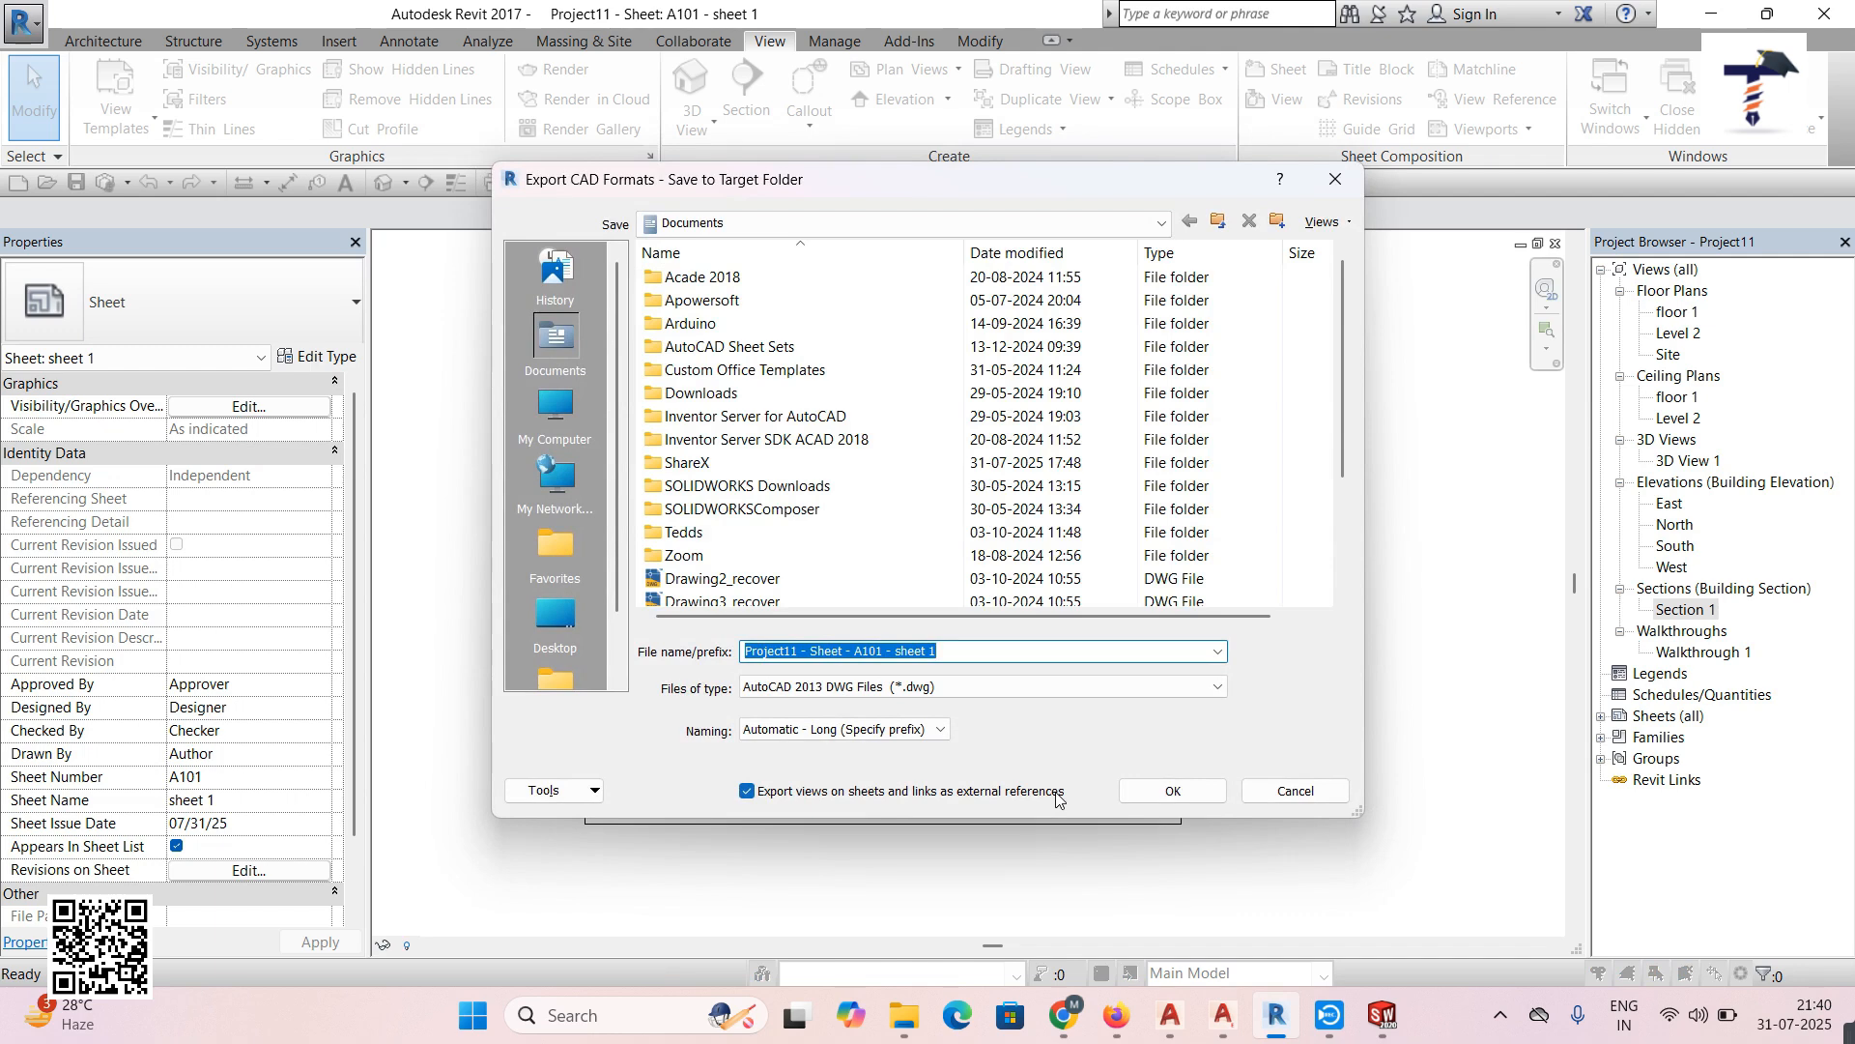
click(570, 628)
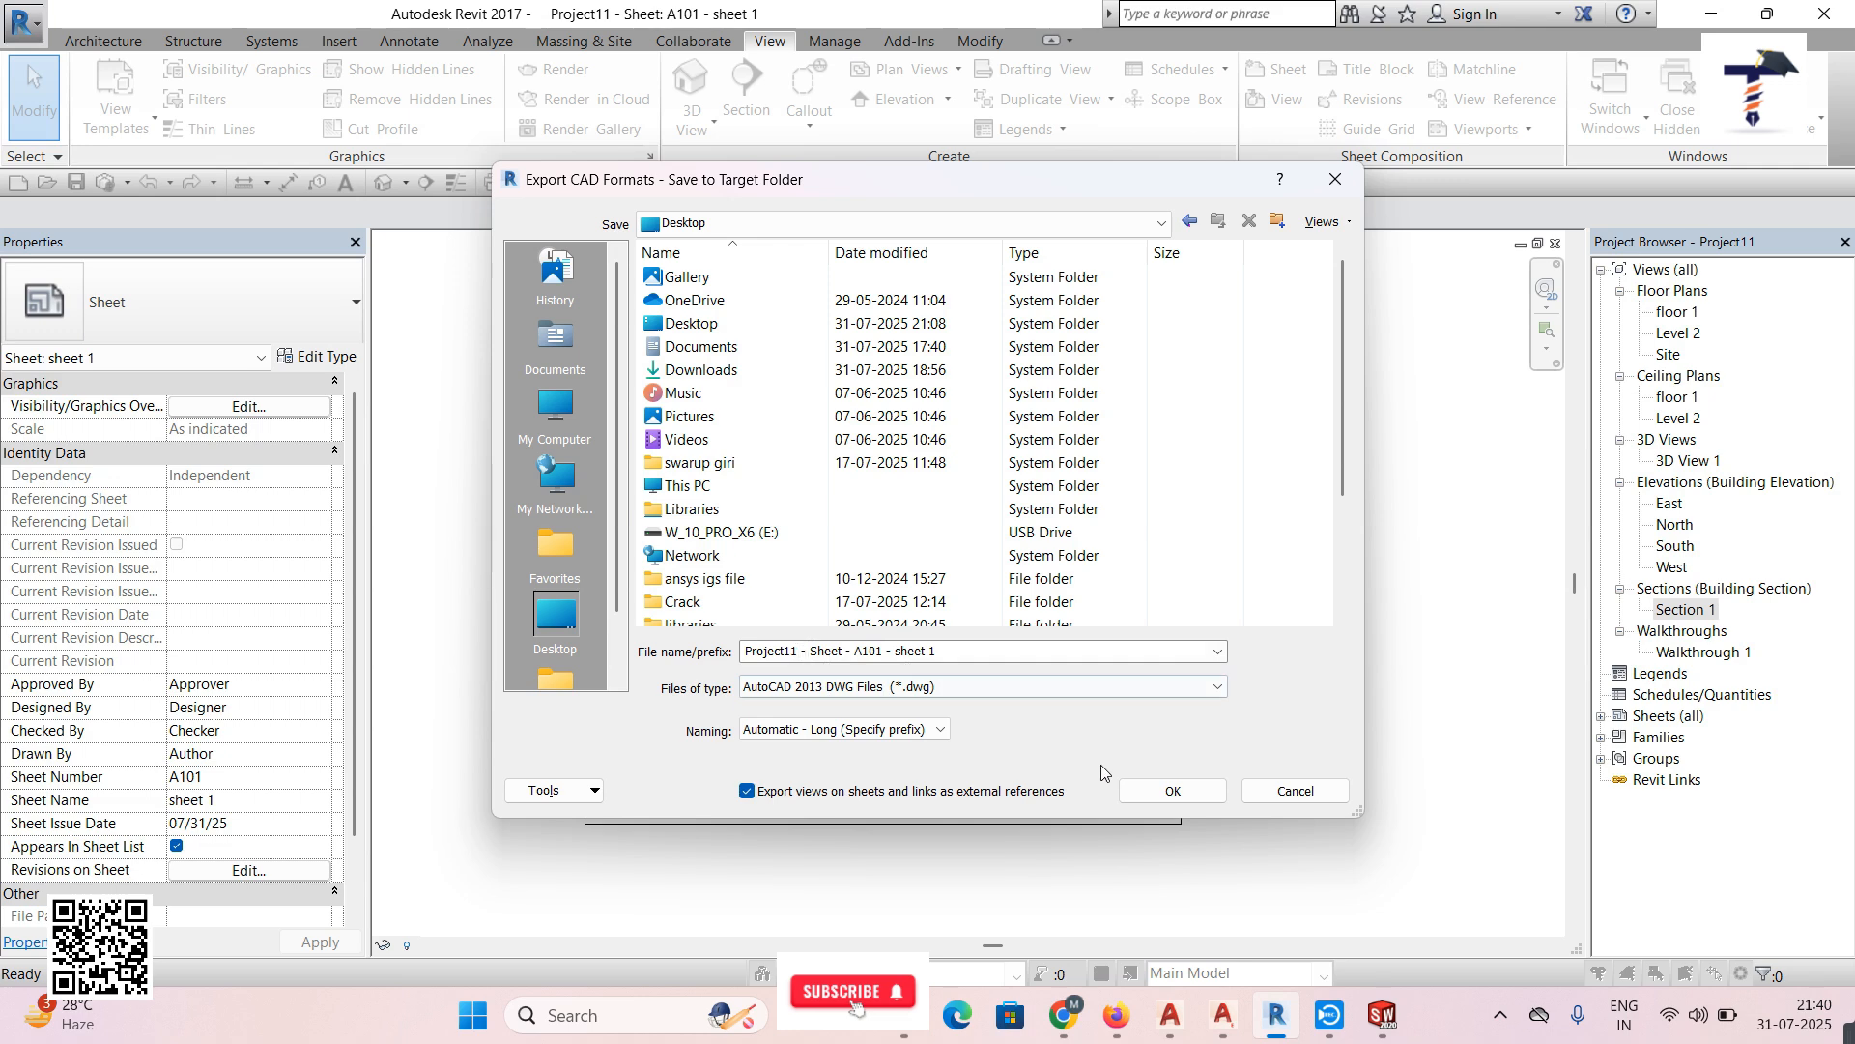
click(1172, 790)
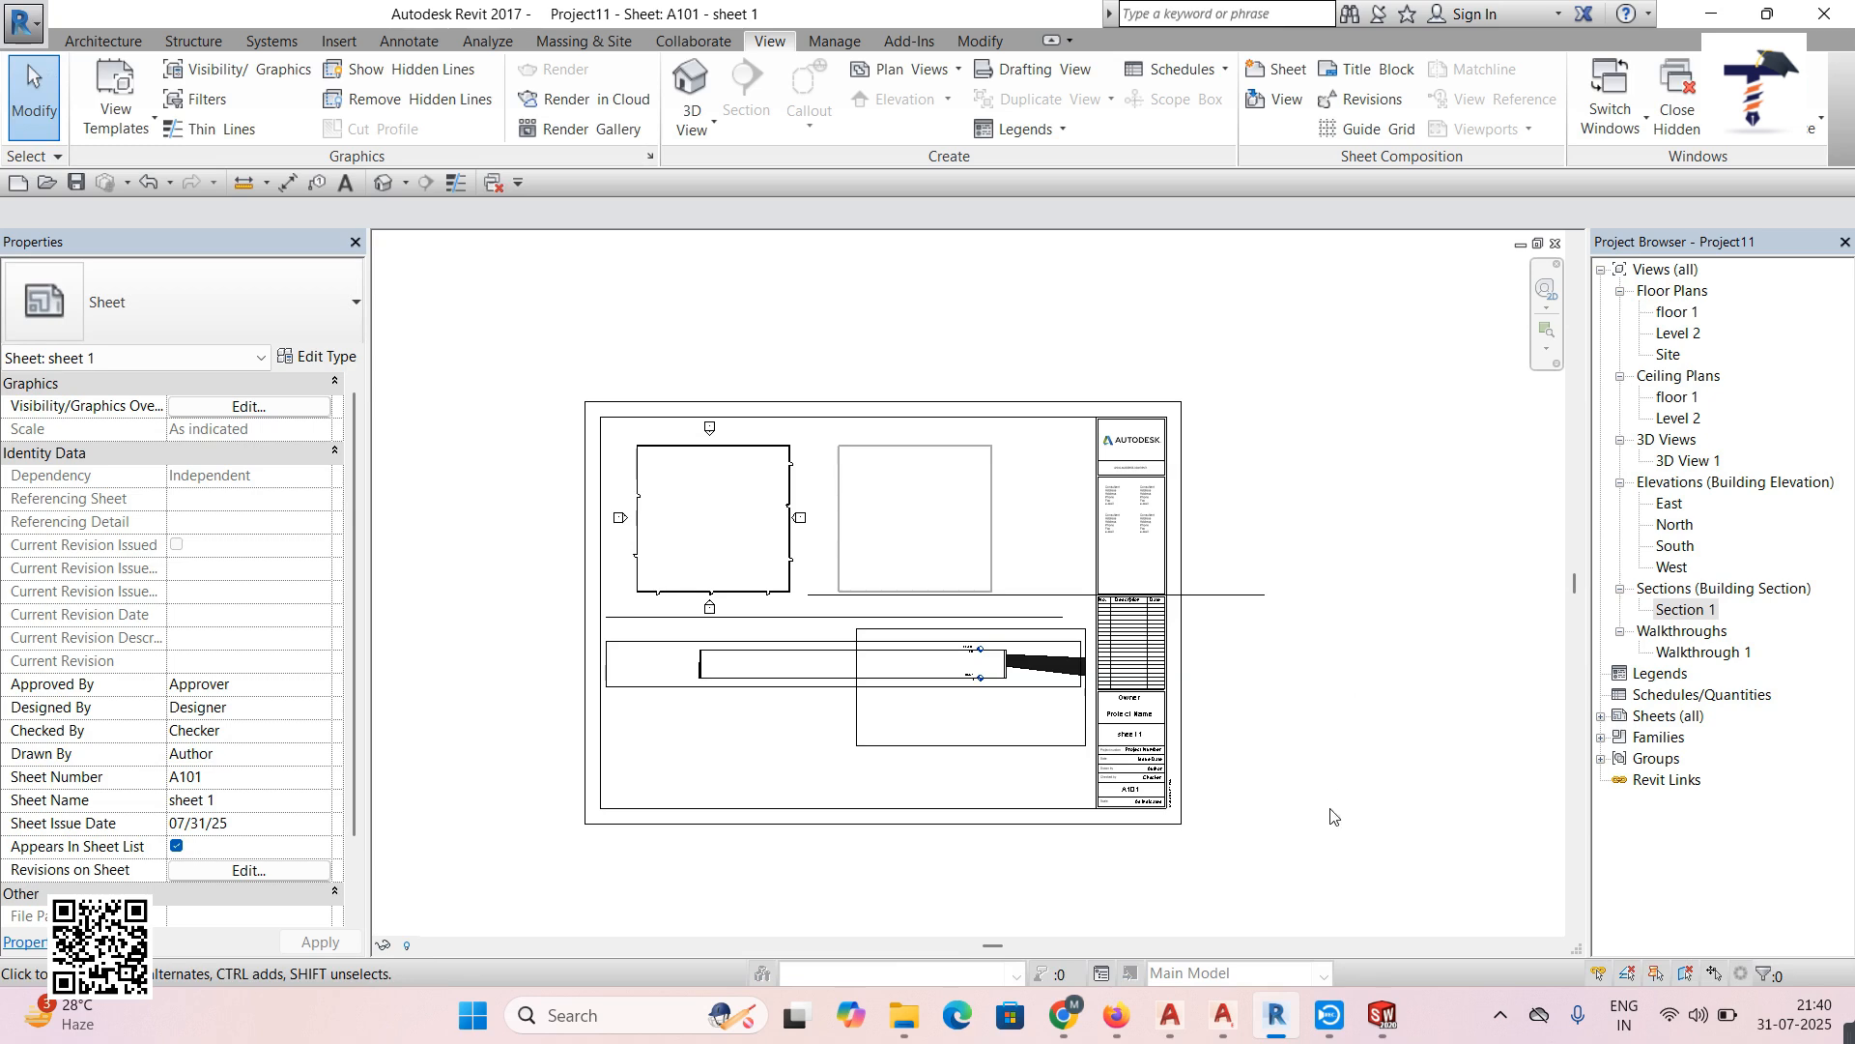
Switch to AutoCAD and browse to the Desktop folder to choose a drawing to open
mouse_move(1225, 1019)
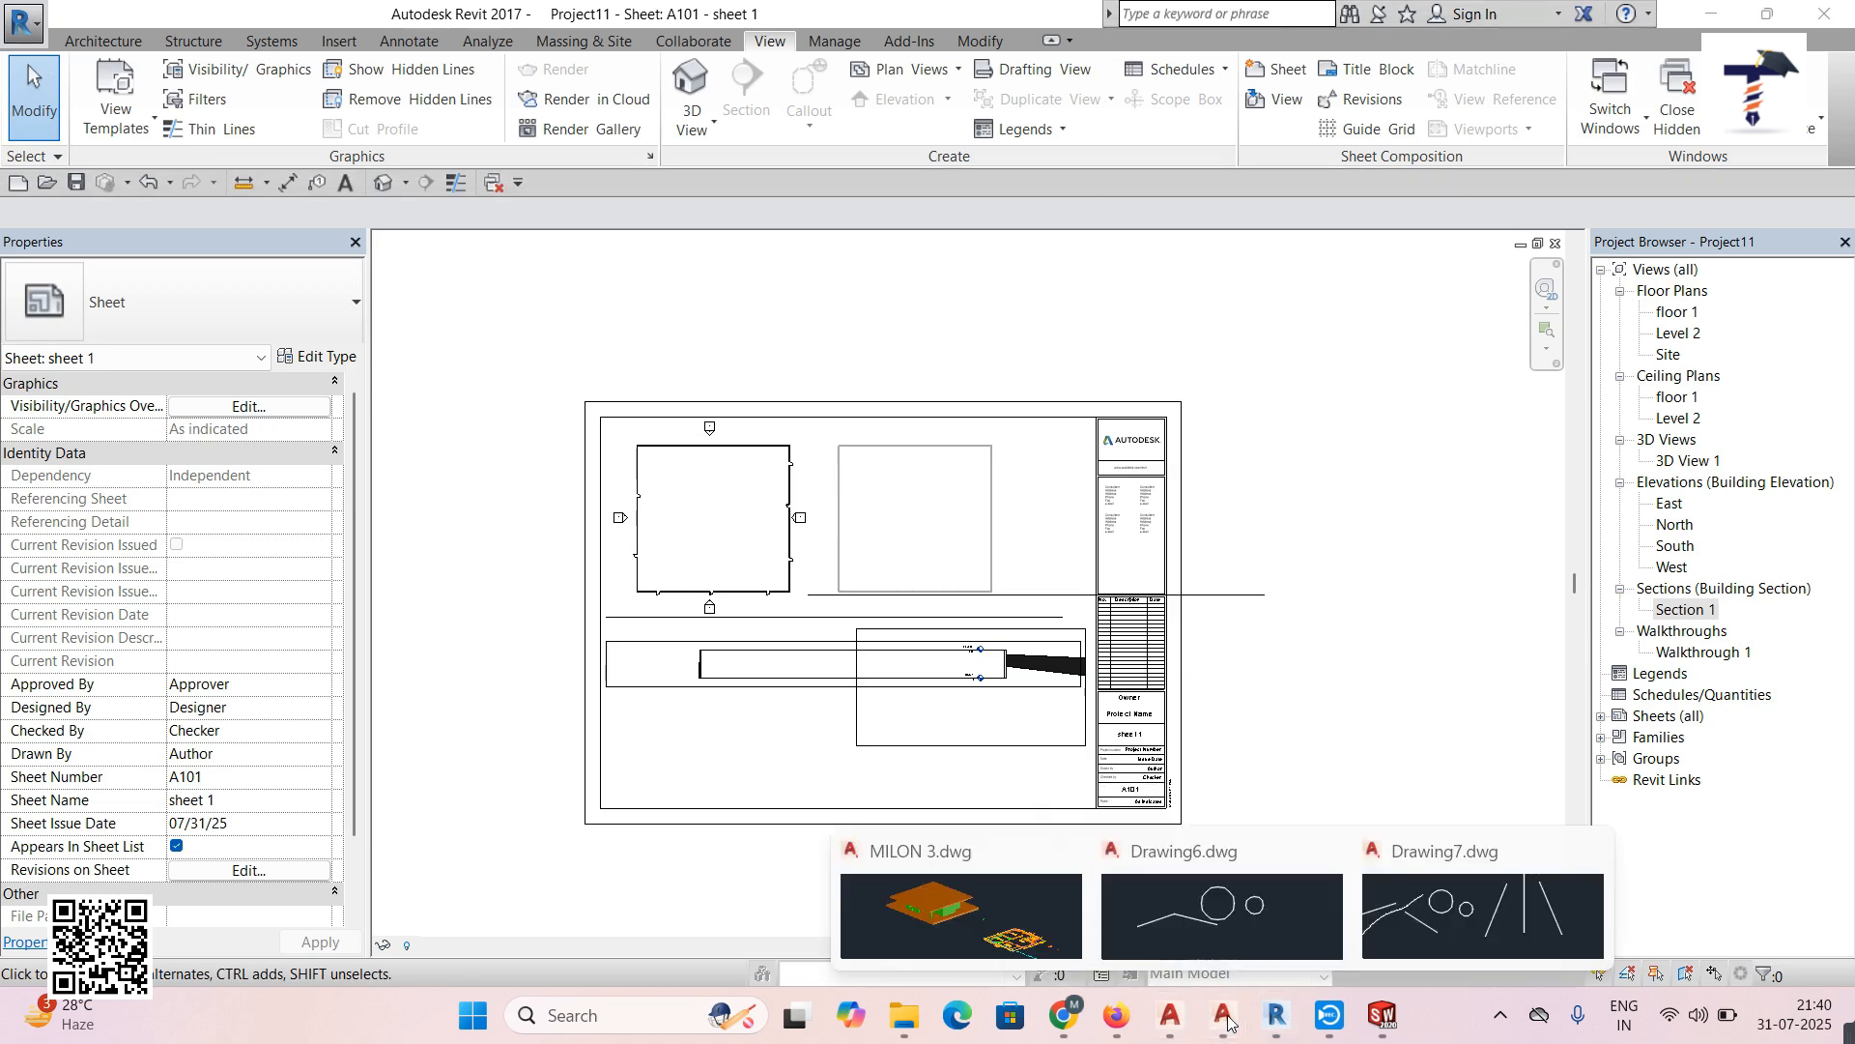
click(1170, 1014)
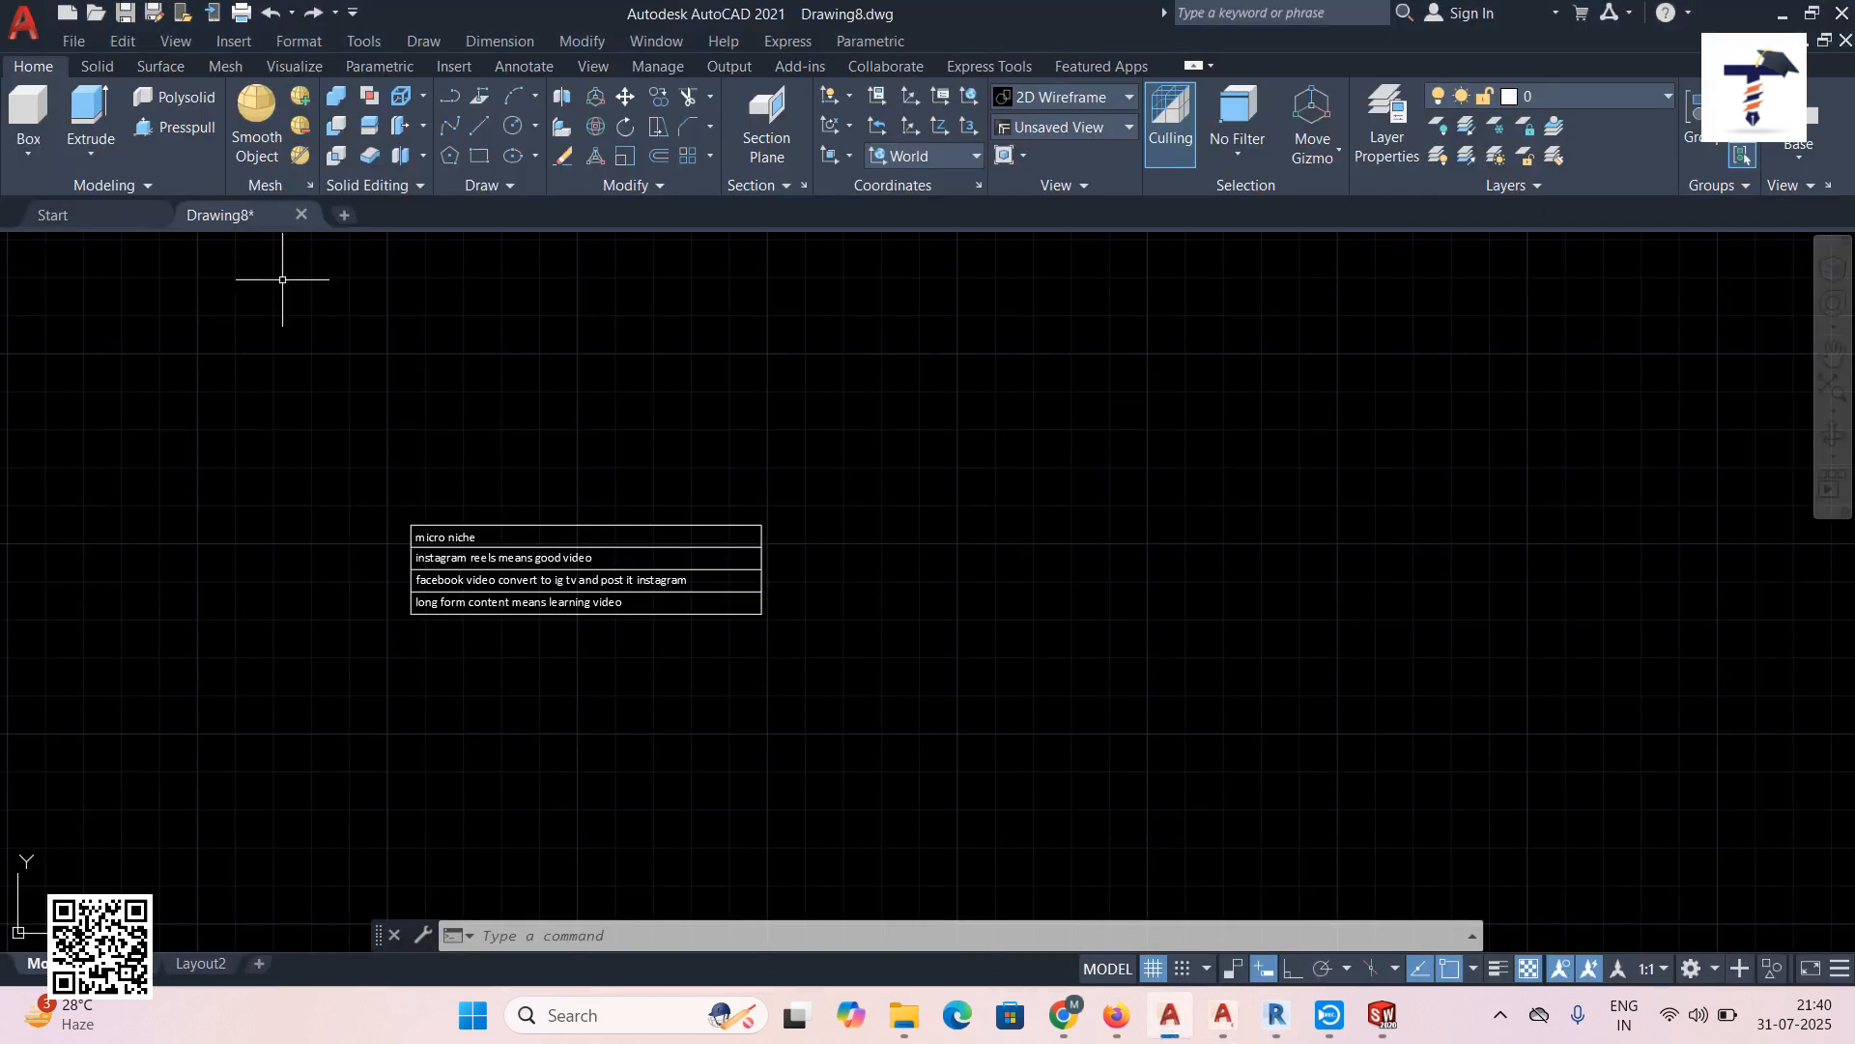
middle_drag(324, 454, 413, 417)
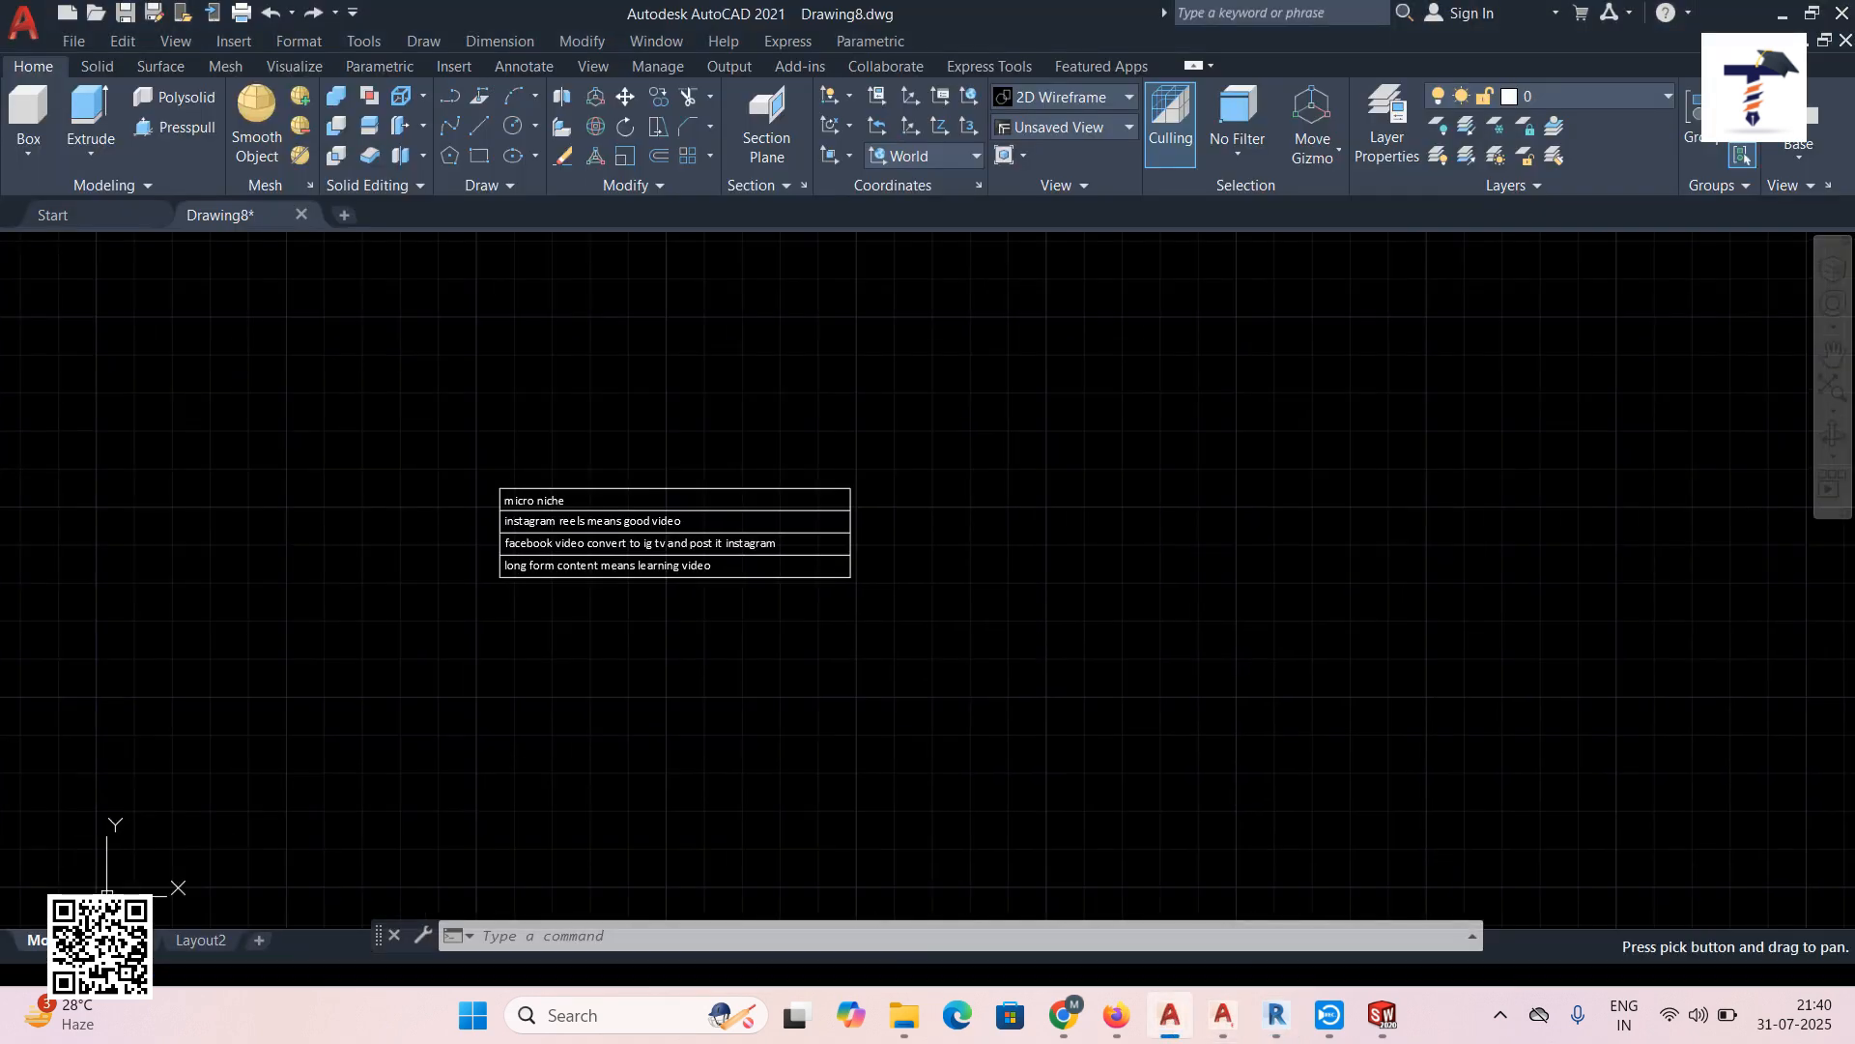
click(74, 42)
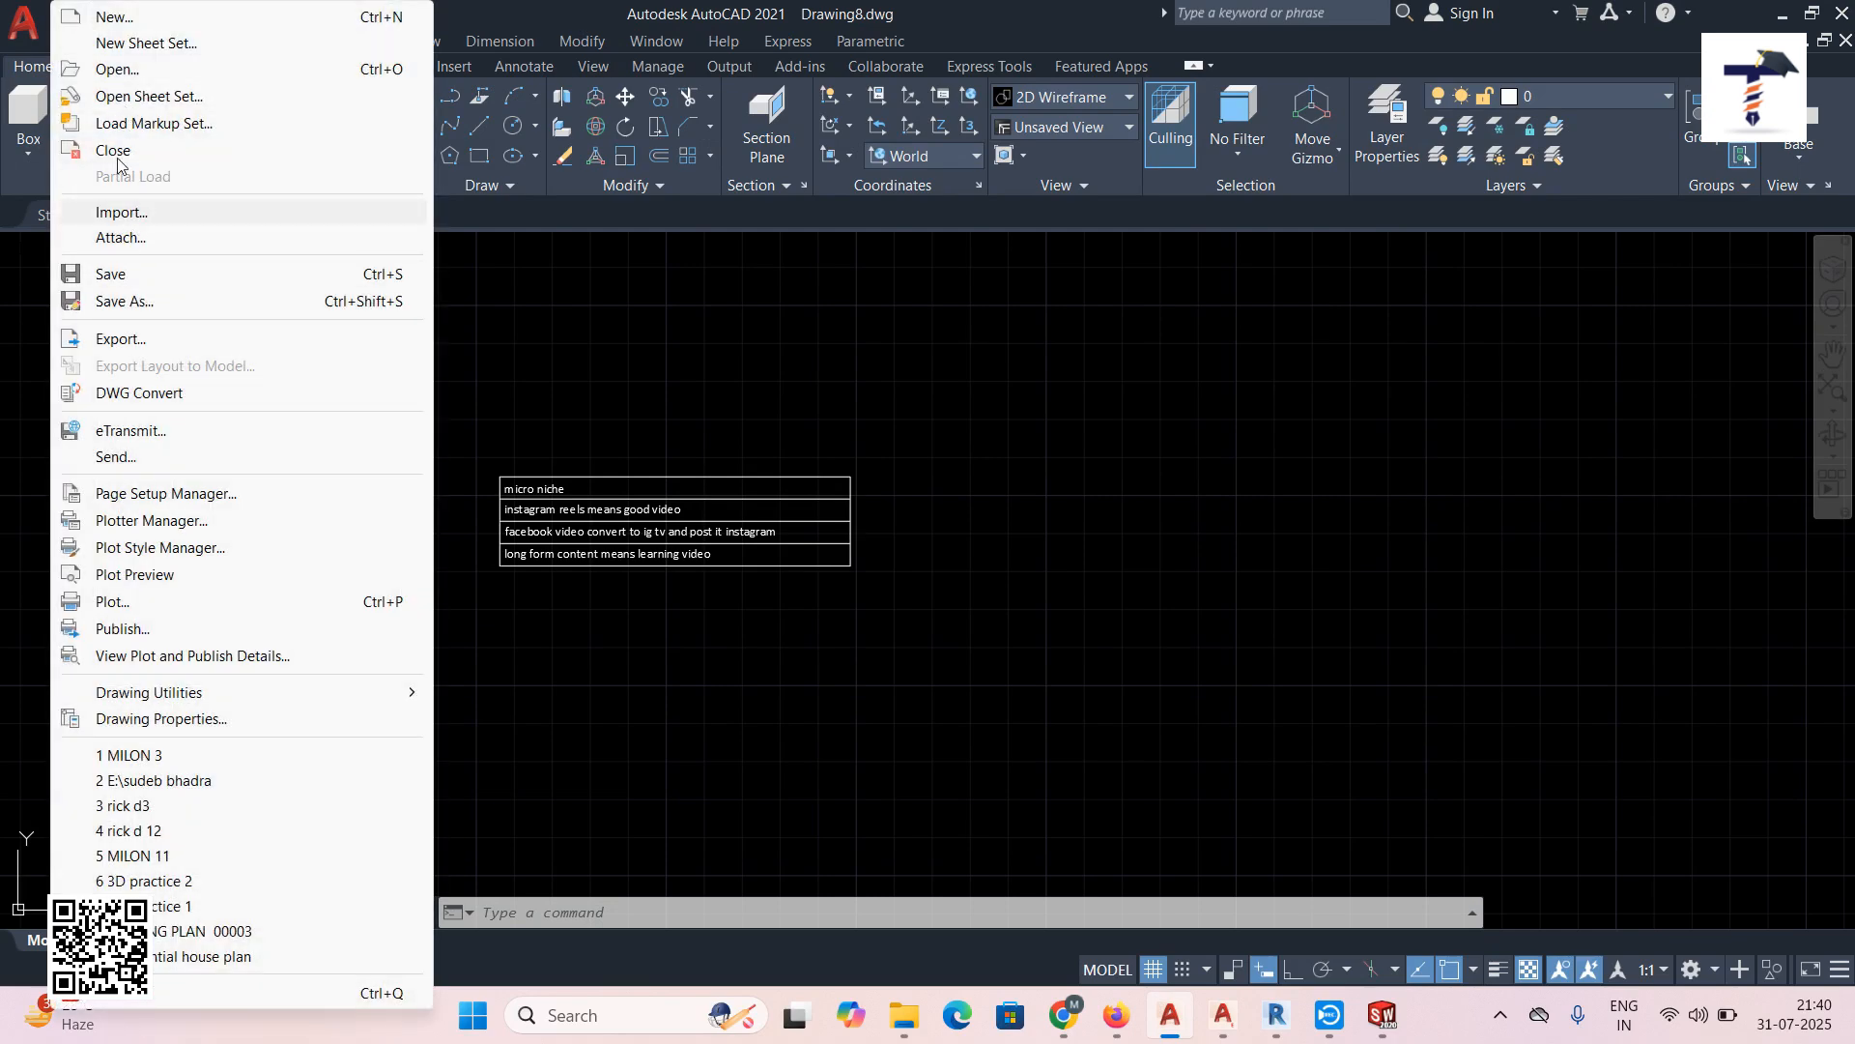
click(117, 69)
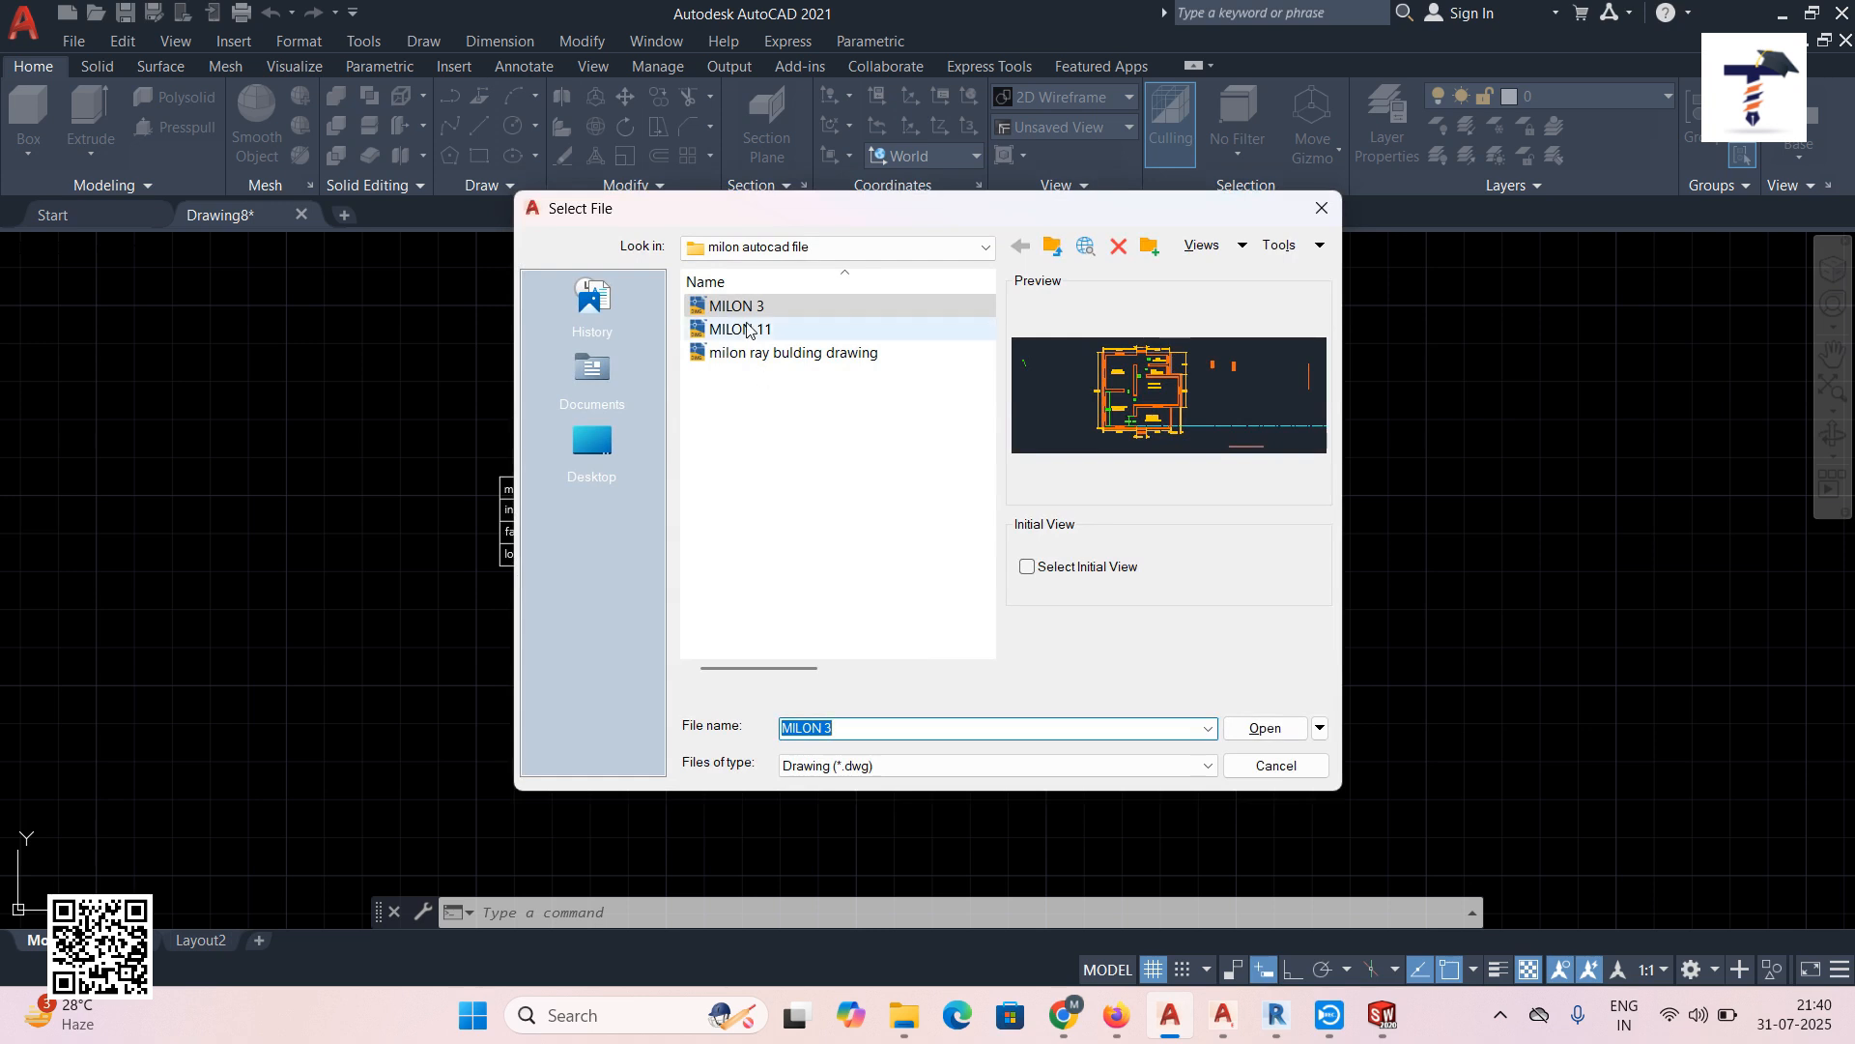
click(593, 443)
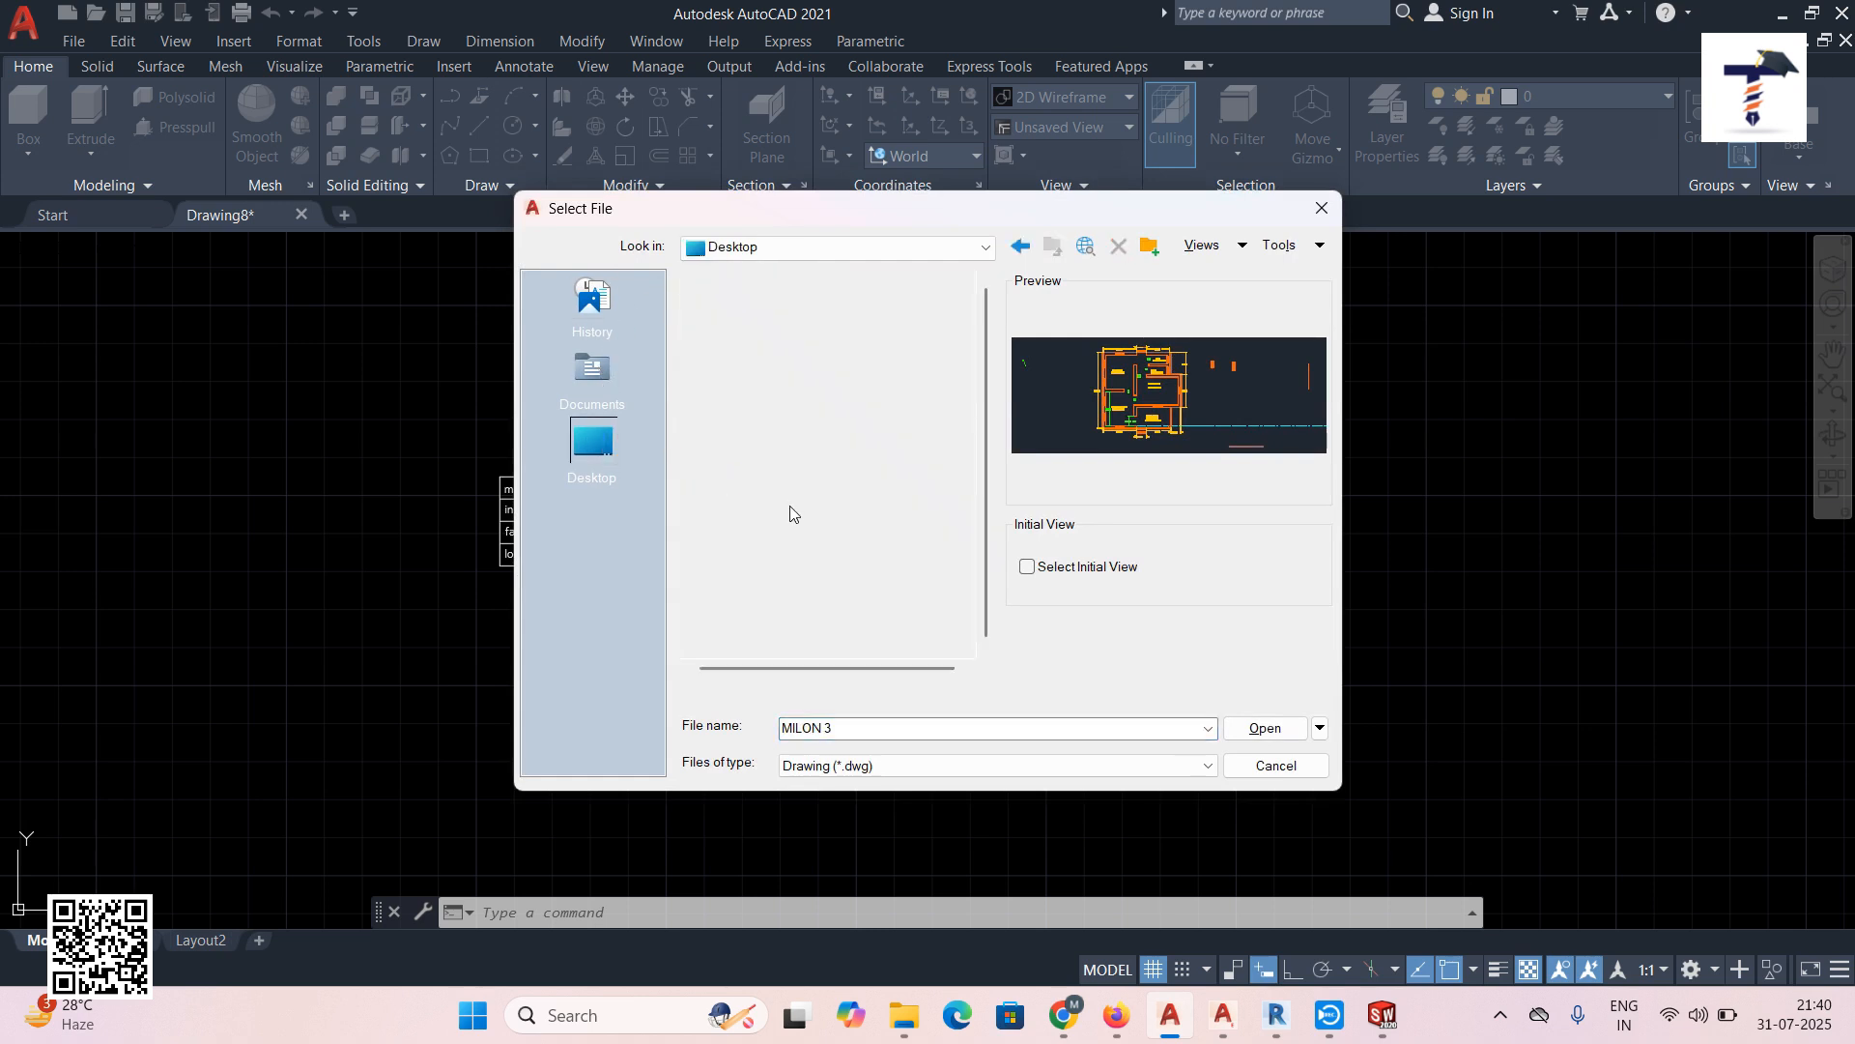
Open the drawing "Project11 - Sheet - A101 - sheet 1" from the Desktop and inspect its sheet layout and title block
scroll(826, 589, down, 4)
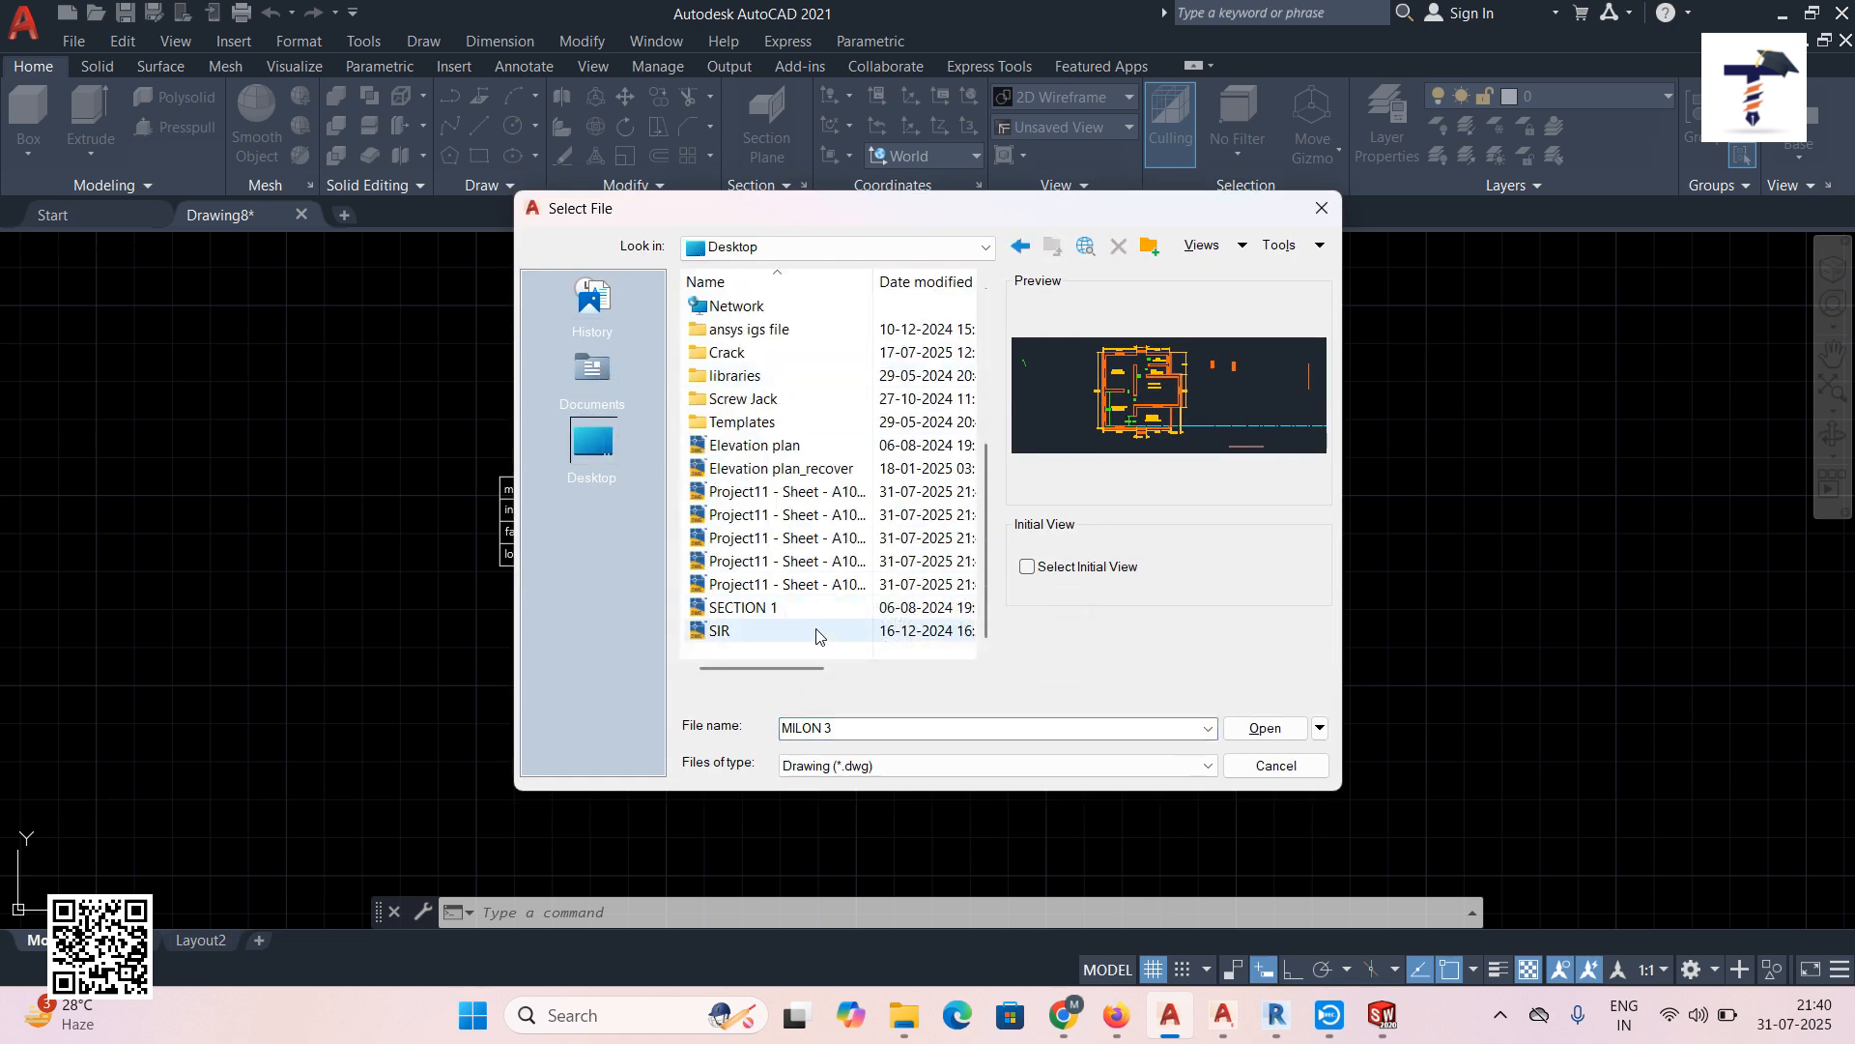
click(802, 568)
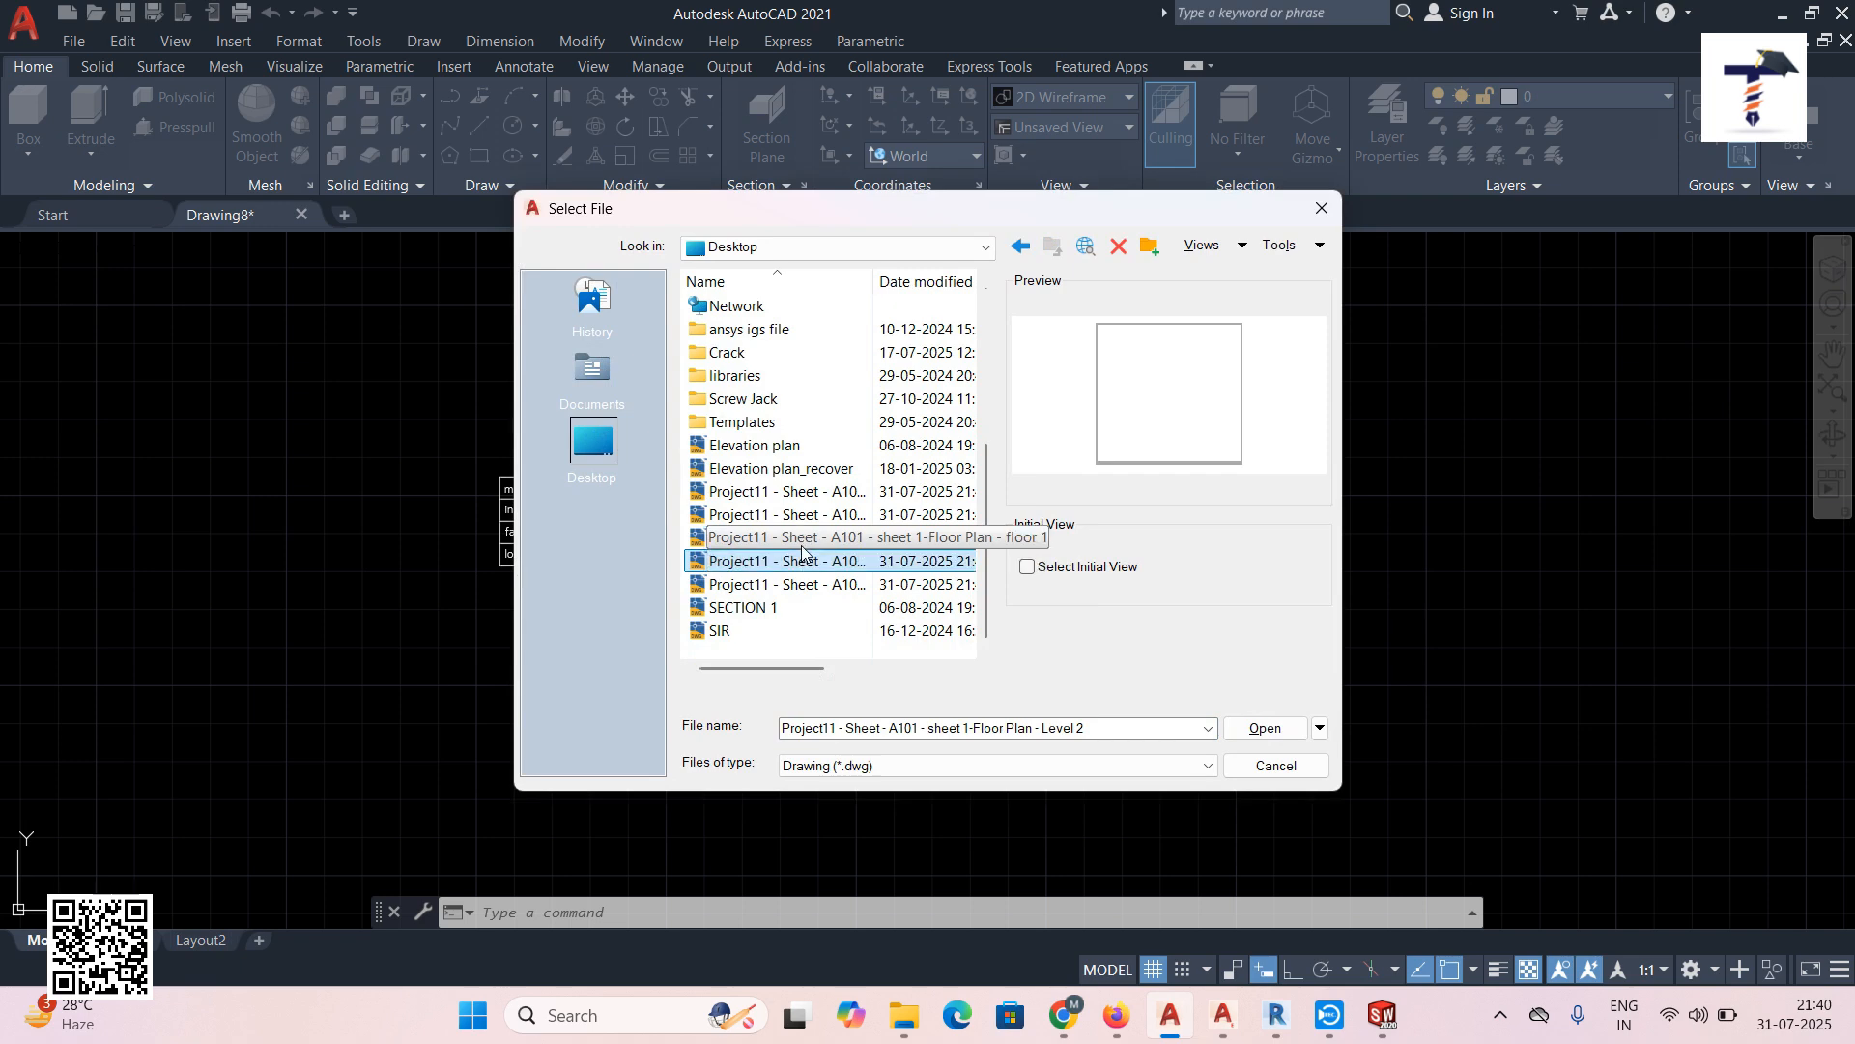
click(803, 538)
click(805, 515)
click(806, 493)
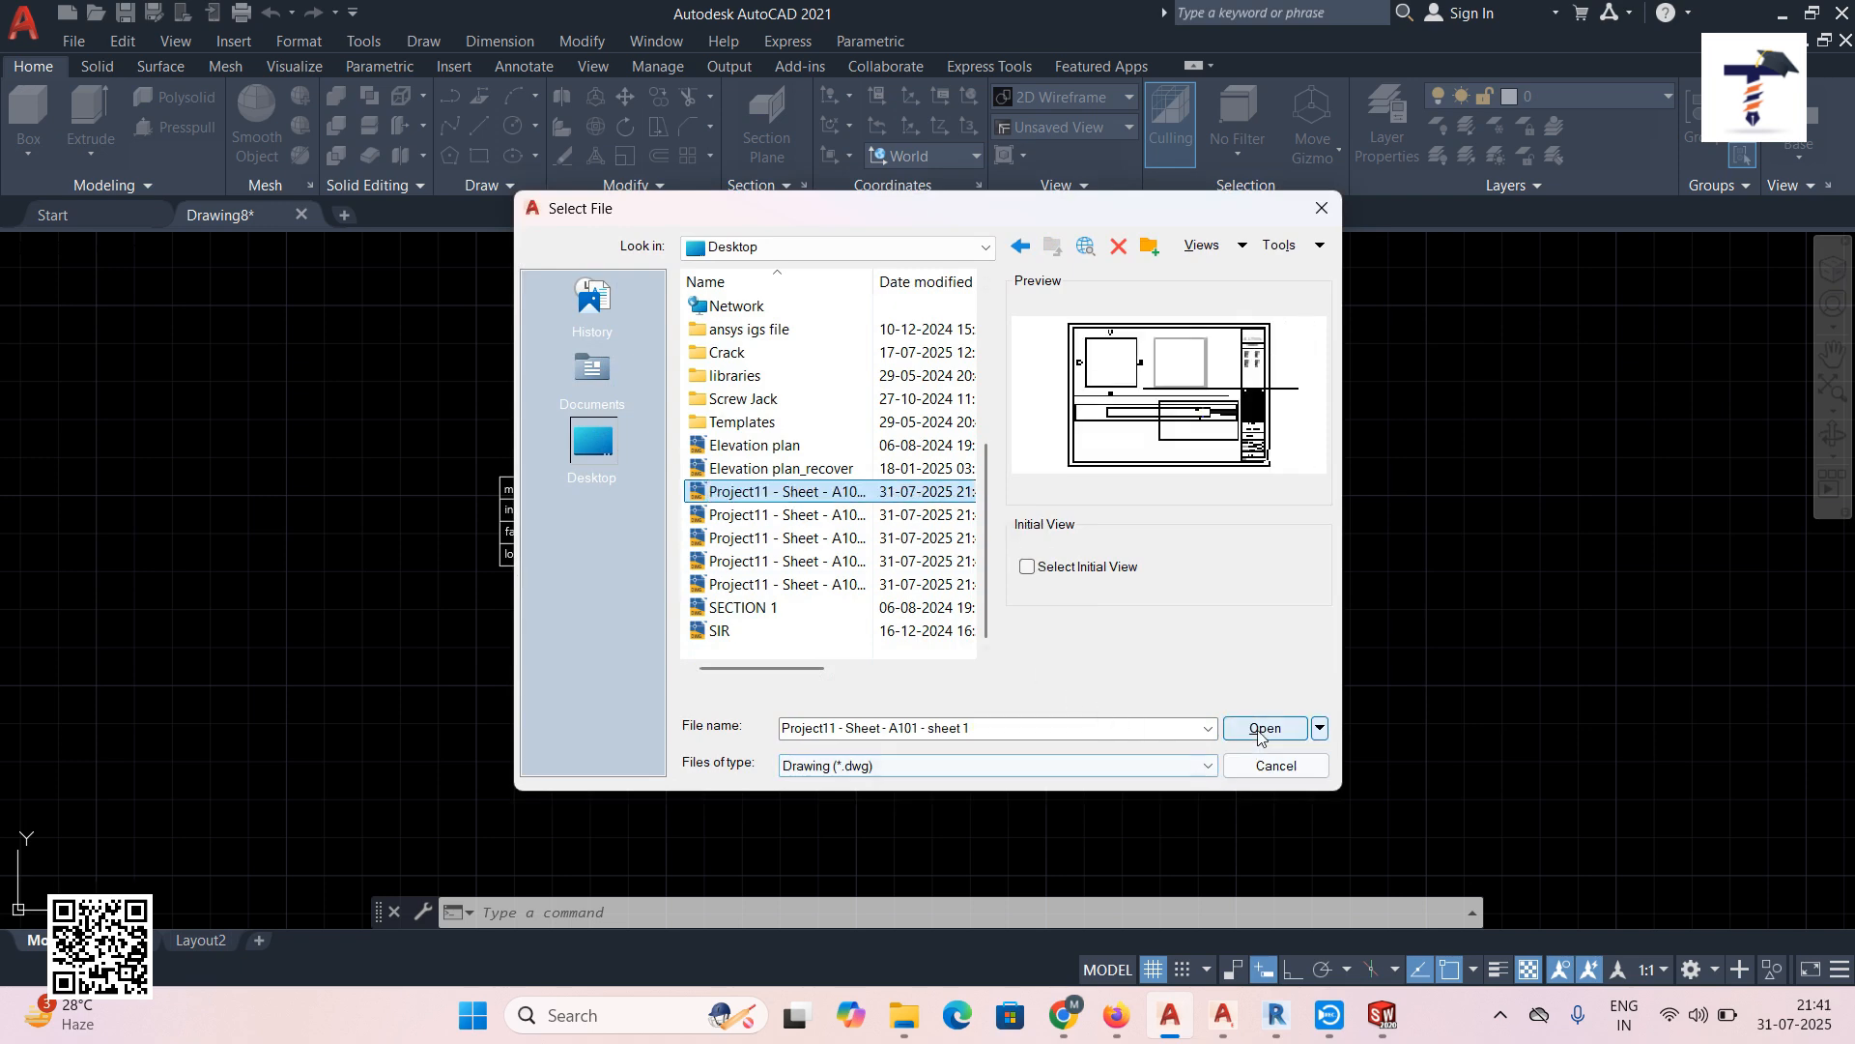
click(1256, 728)
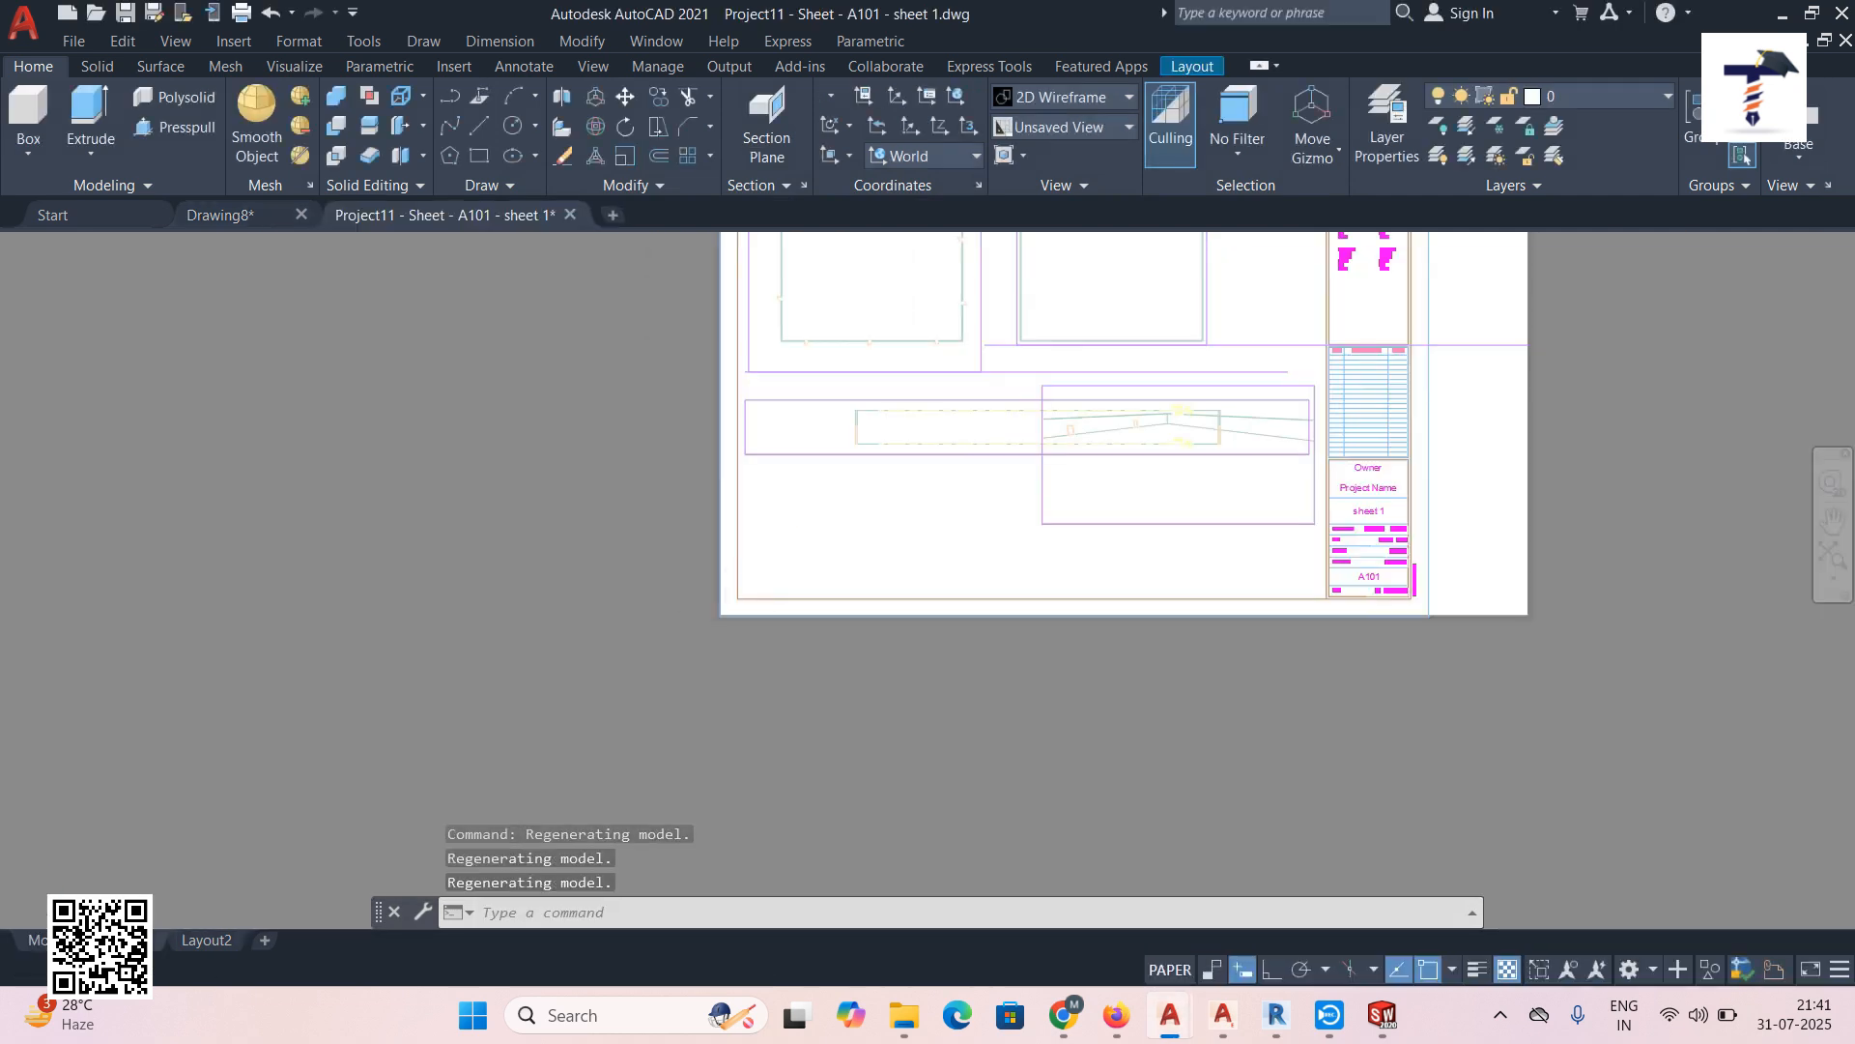
scroll(778, 542, up, 6)
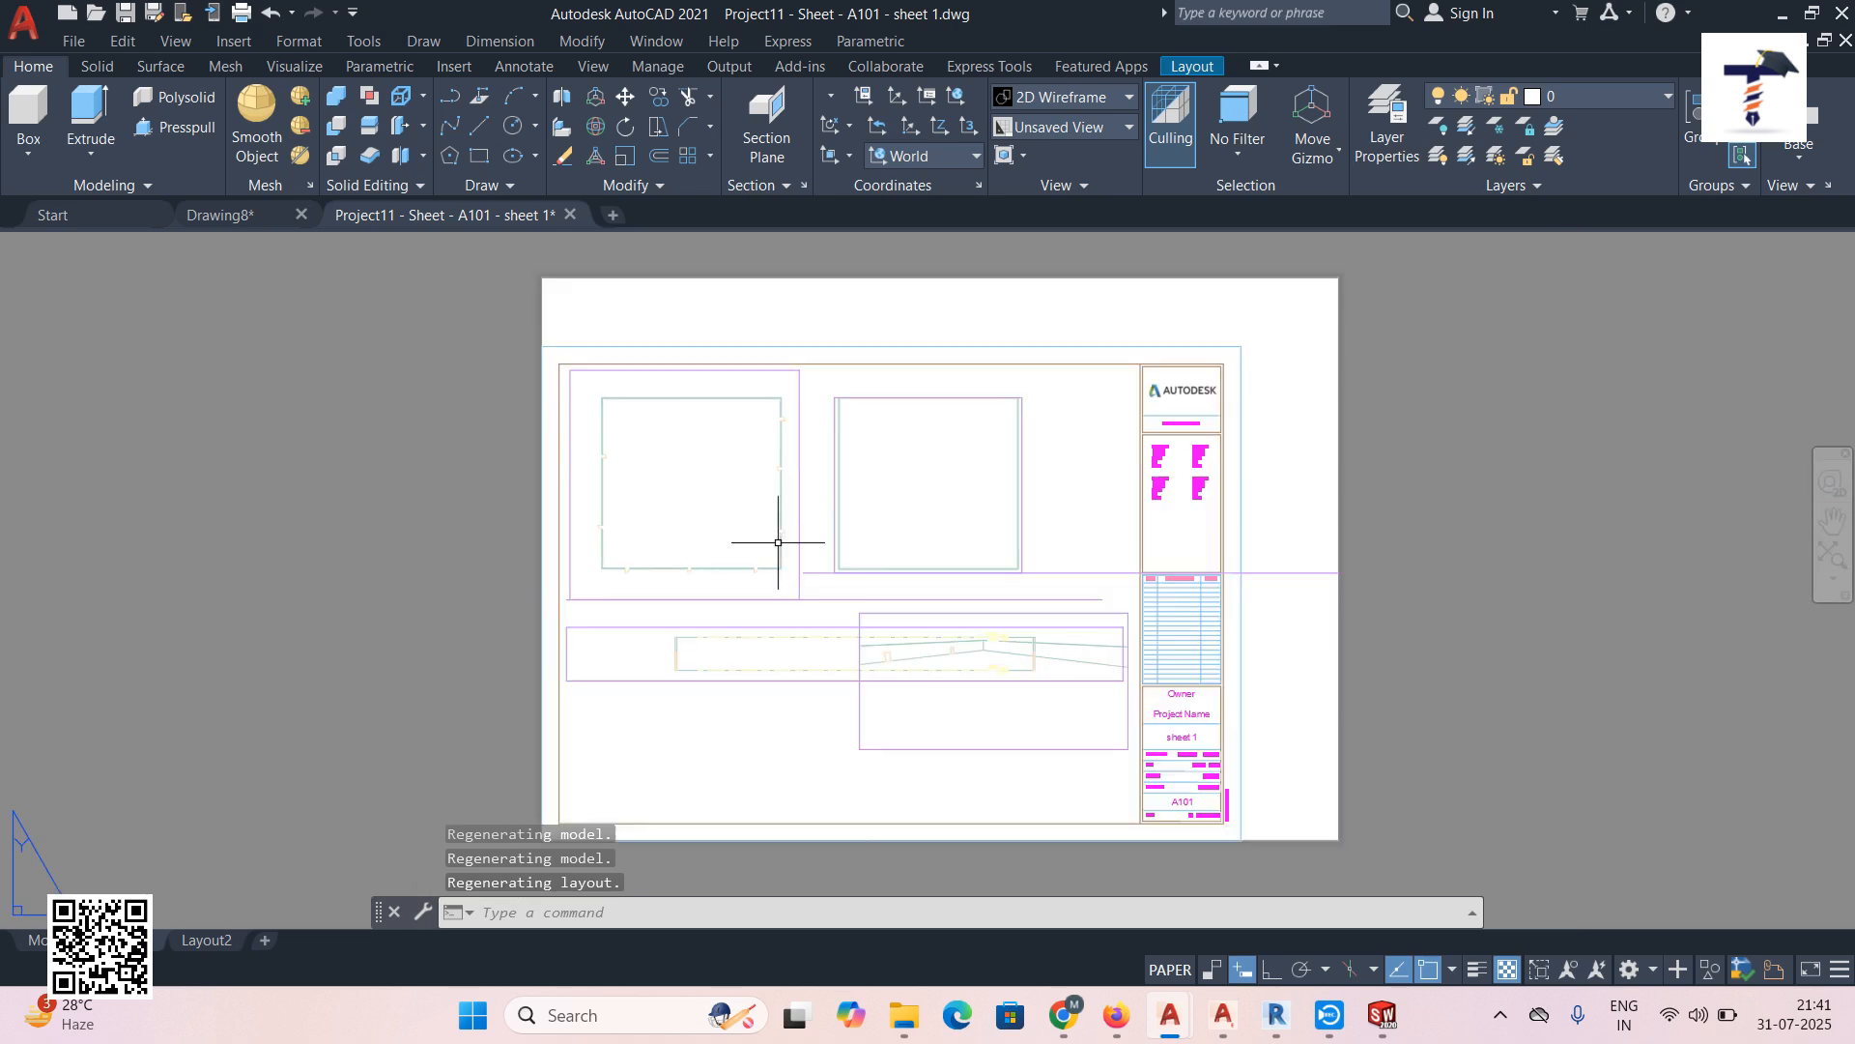
scroll(983, 720, up, 4)
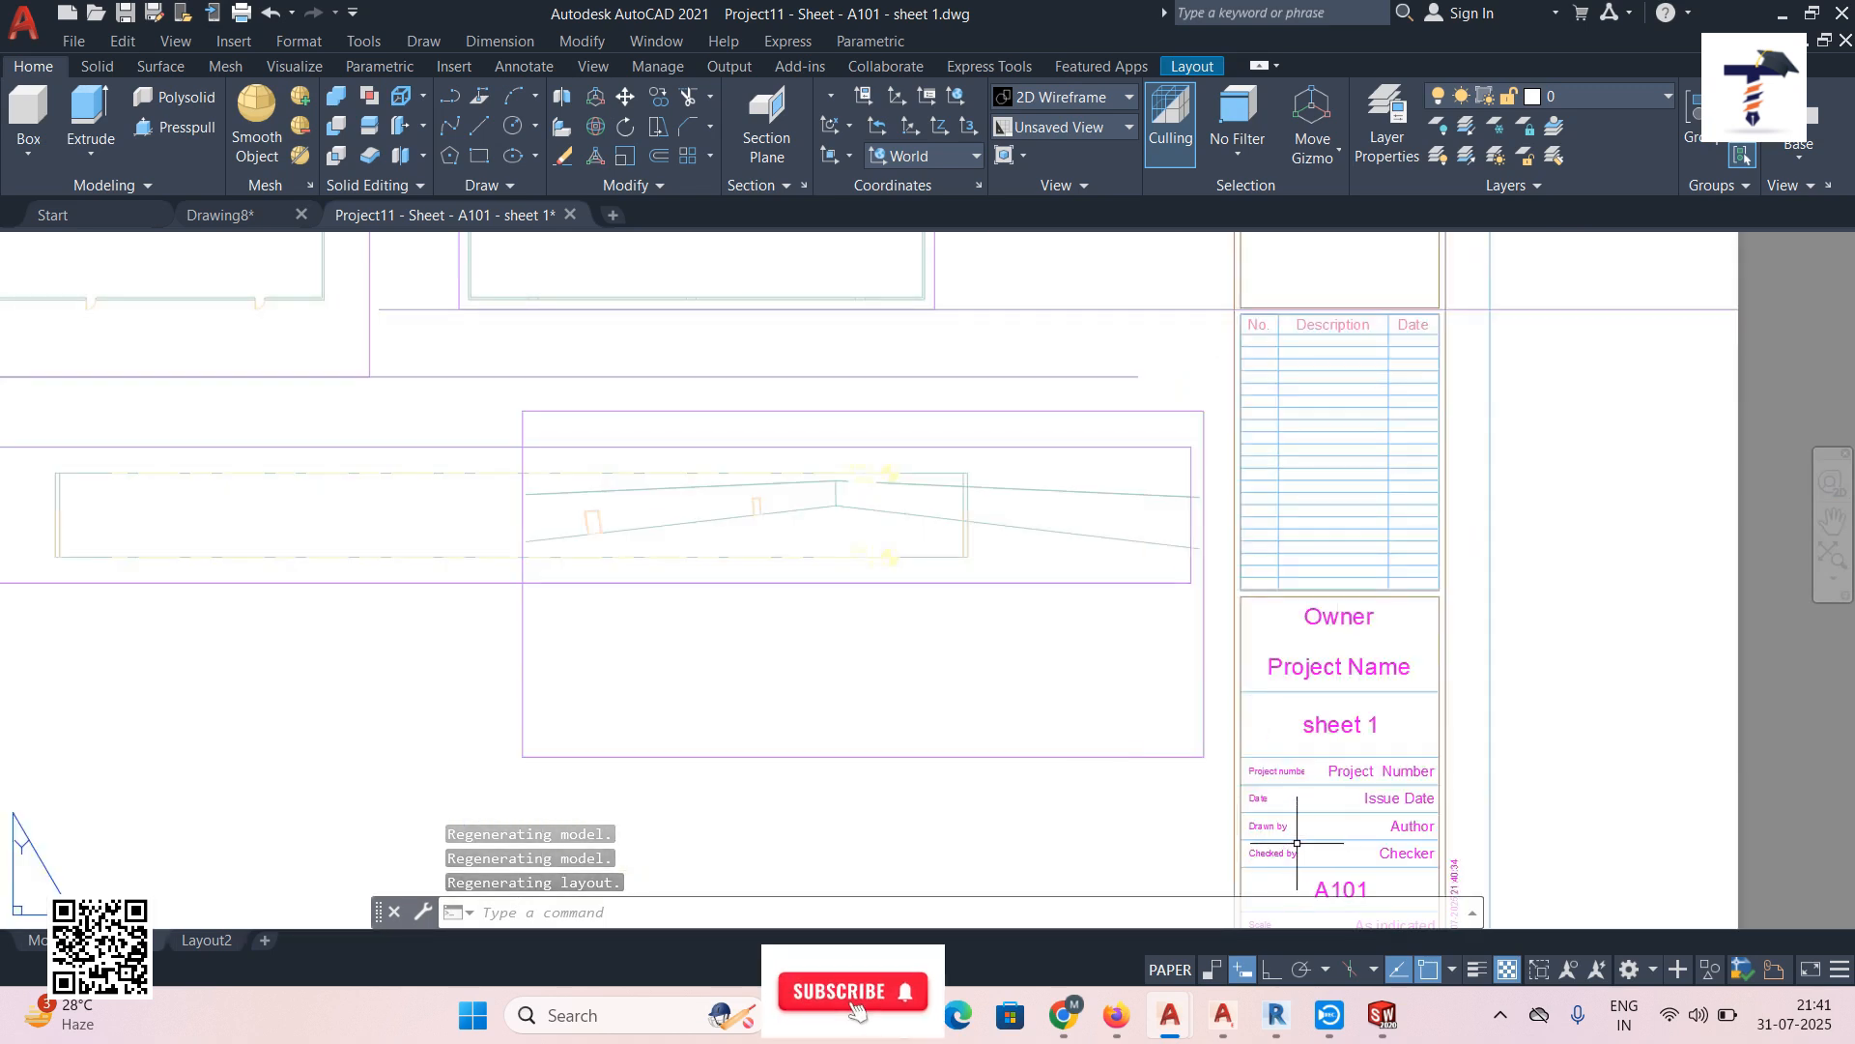
scroll(1167, 746, down, 4)
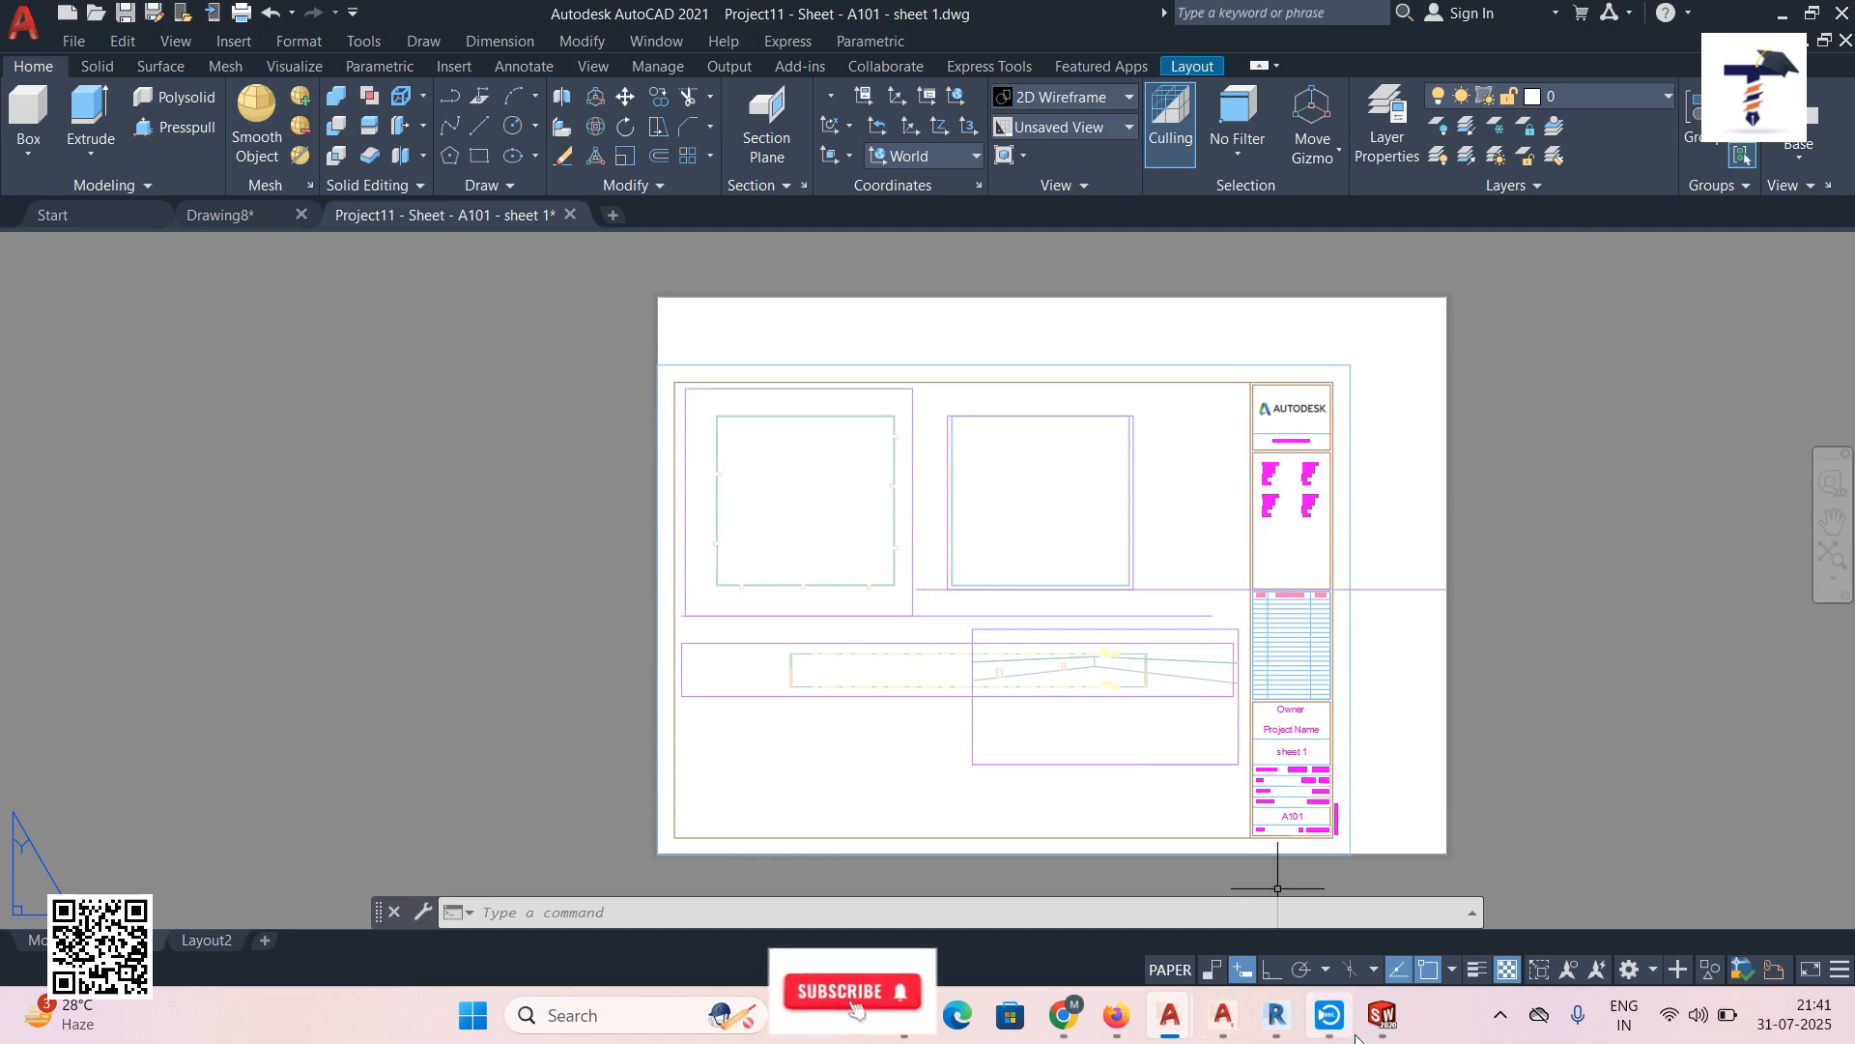
Switch back to Revit and start a DWG export of sheet A101 from the CAD formats
mouse_move(1350, 1034)
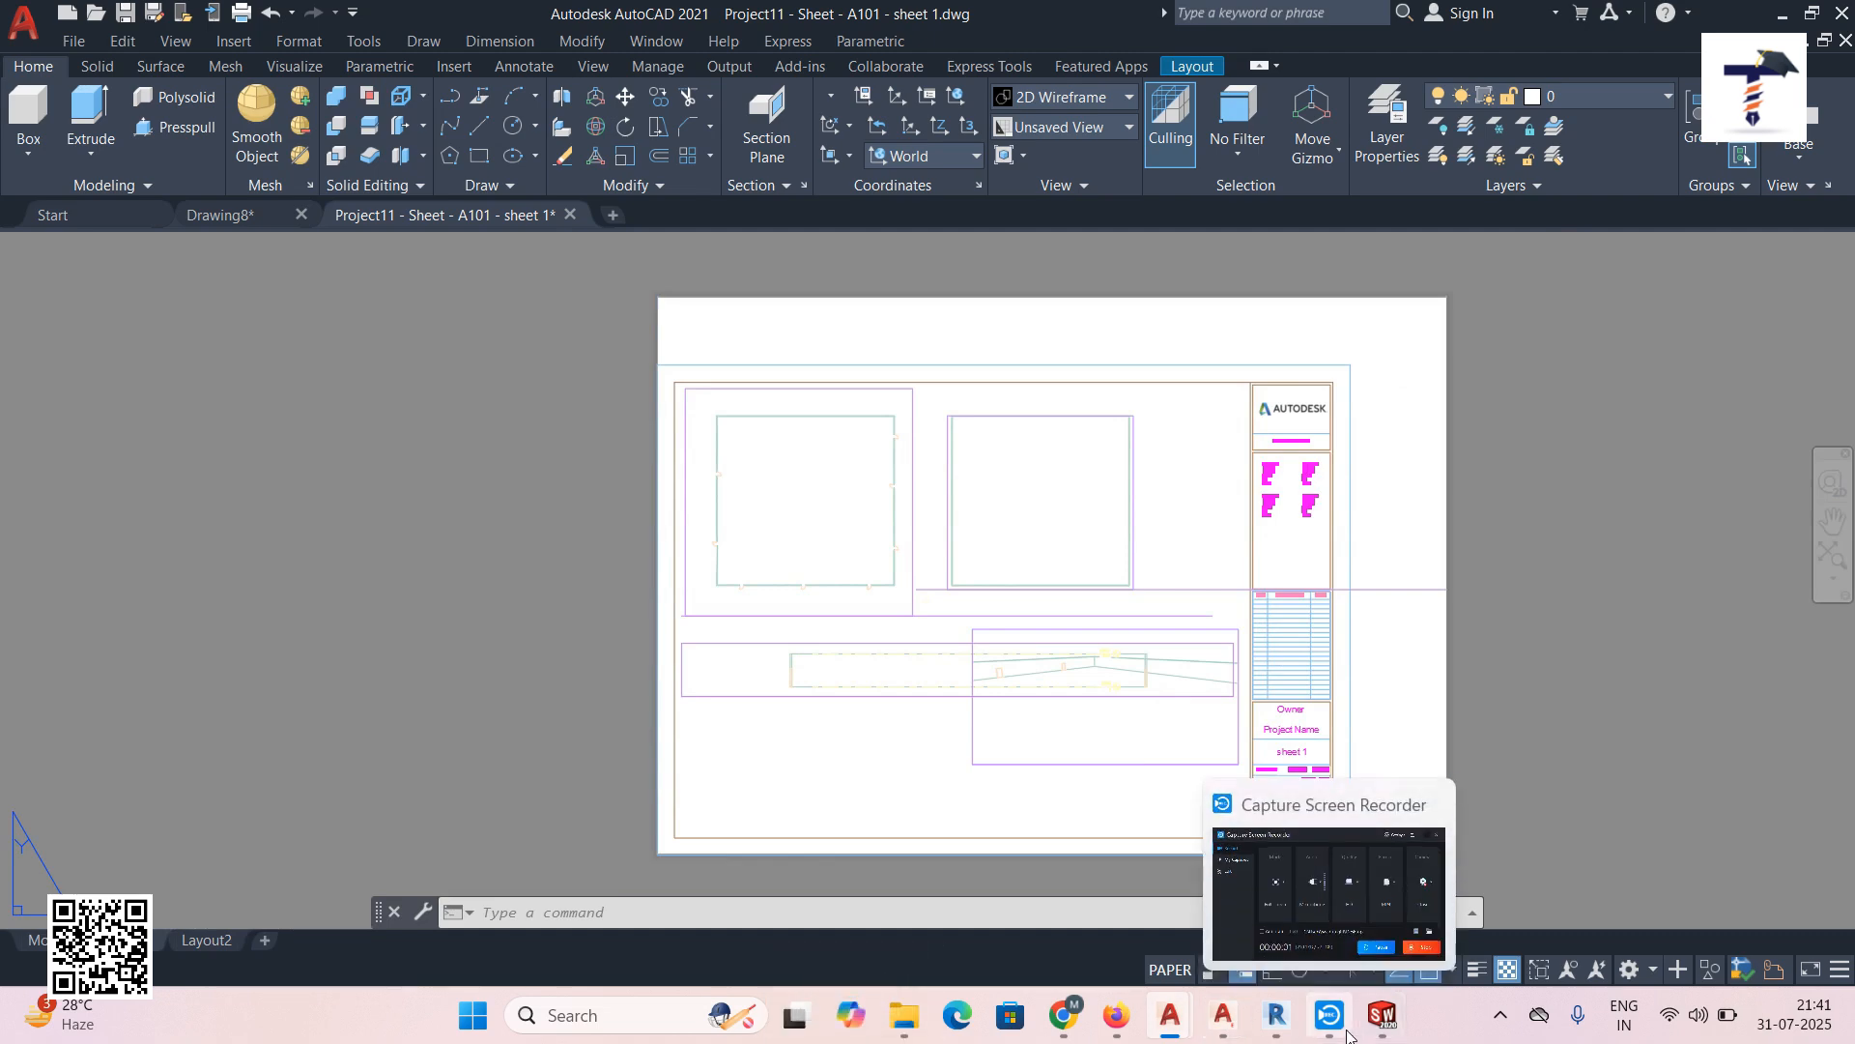
mouse_move(1121, 1008)
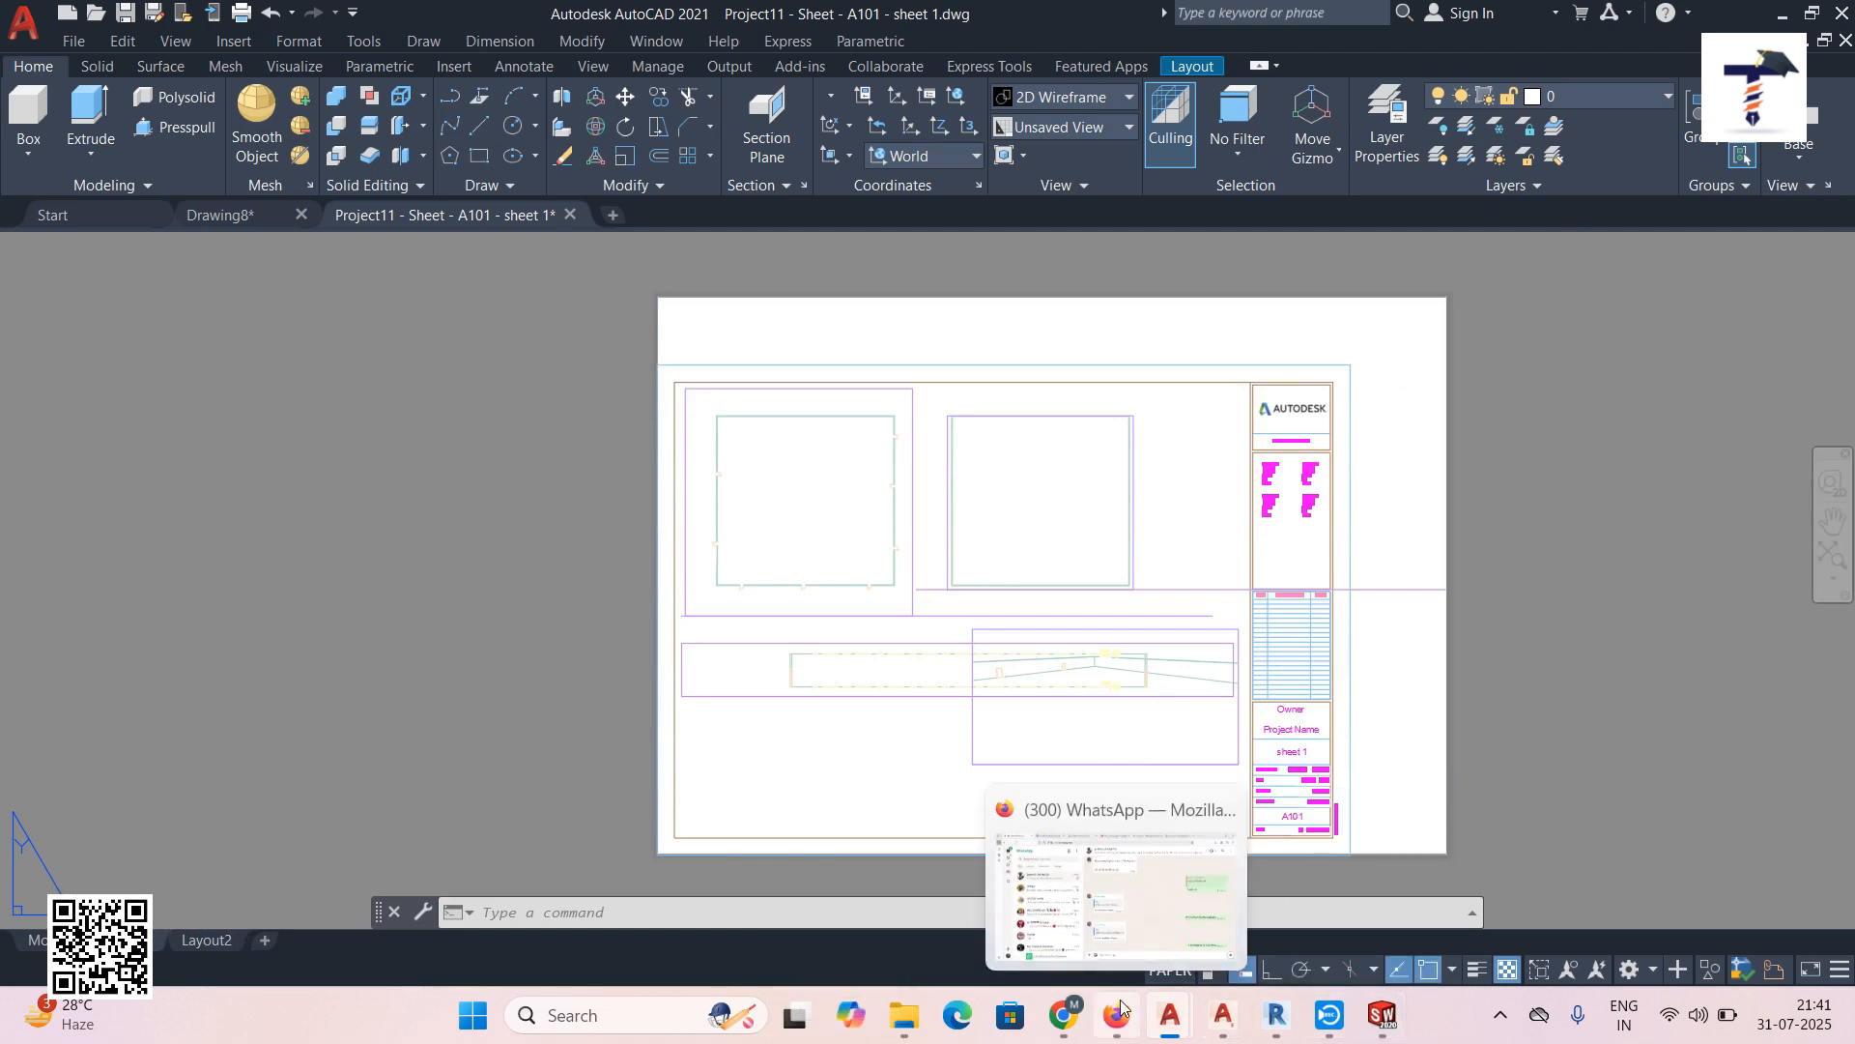
click(1276, 1014)
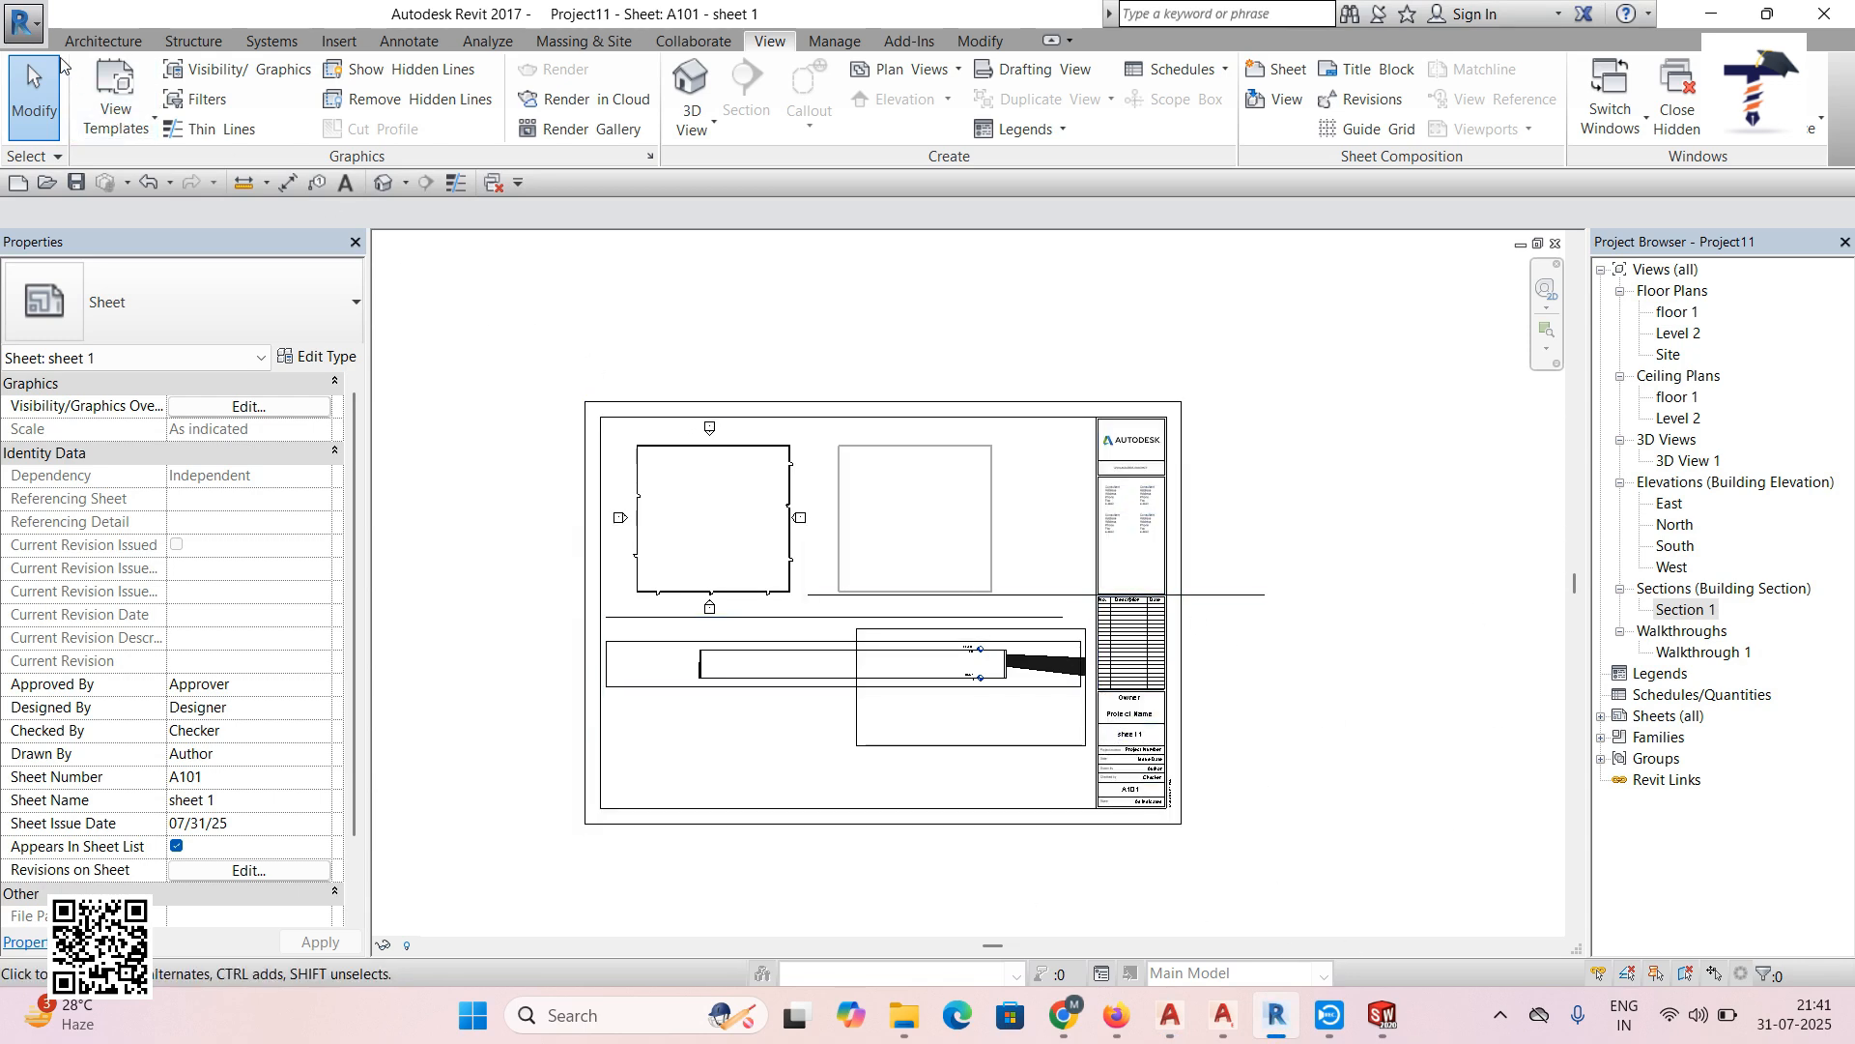
click(23, 24)
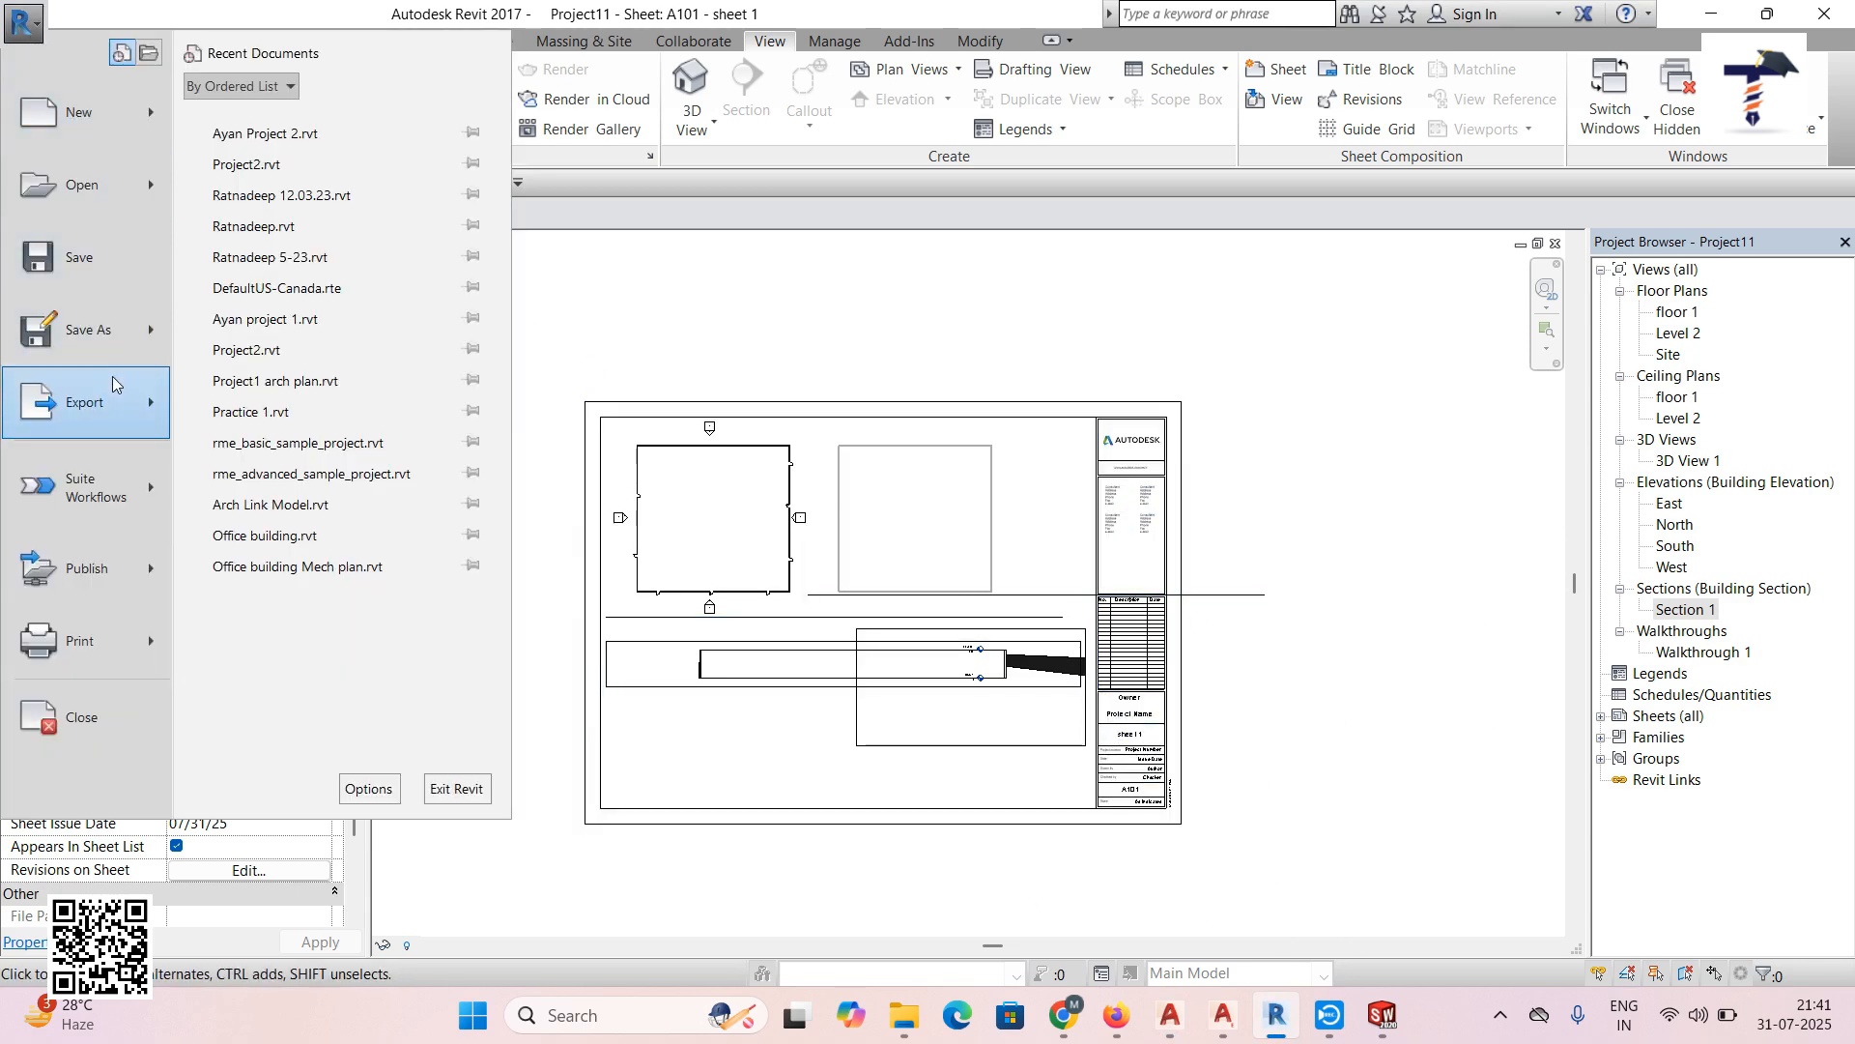
mouse_move(112, 383)
mouse_move(454, 116)
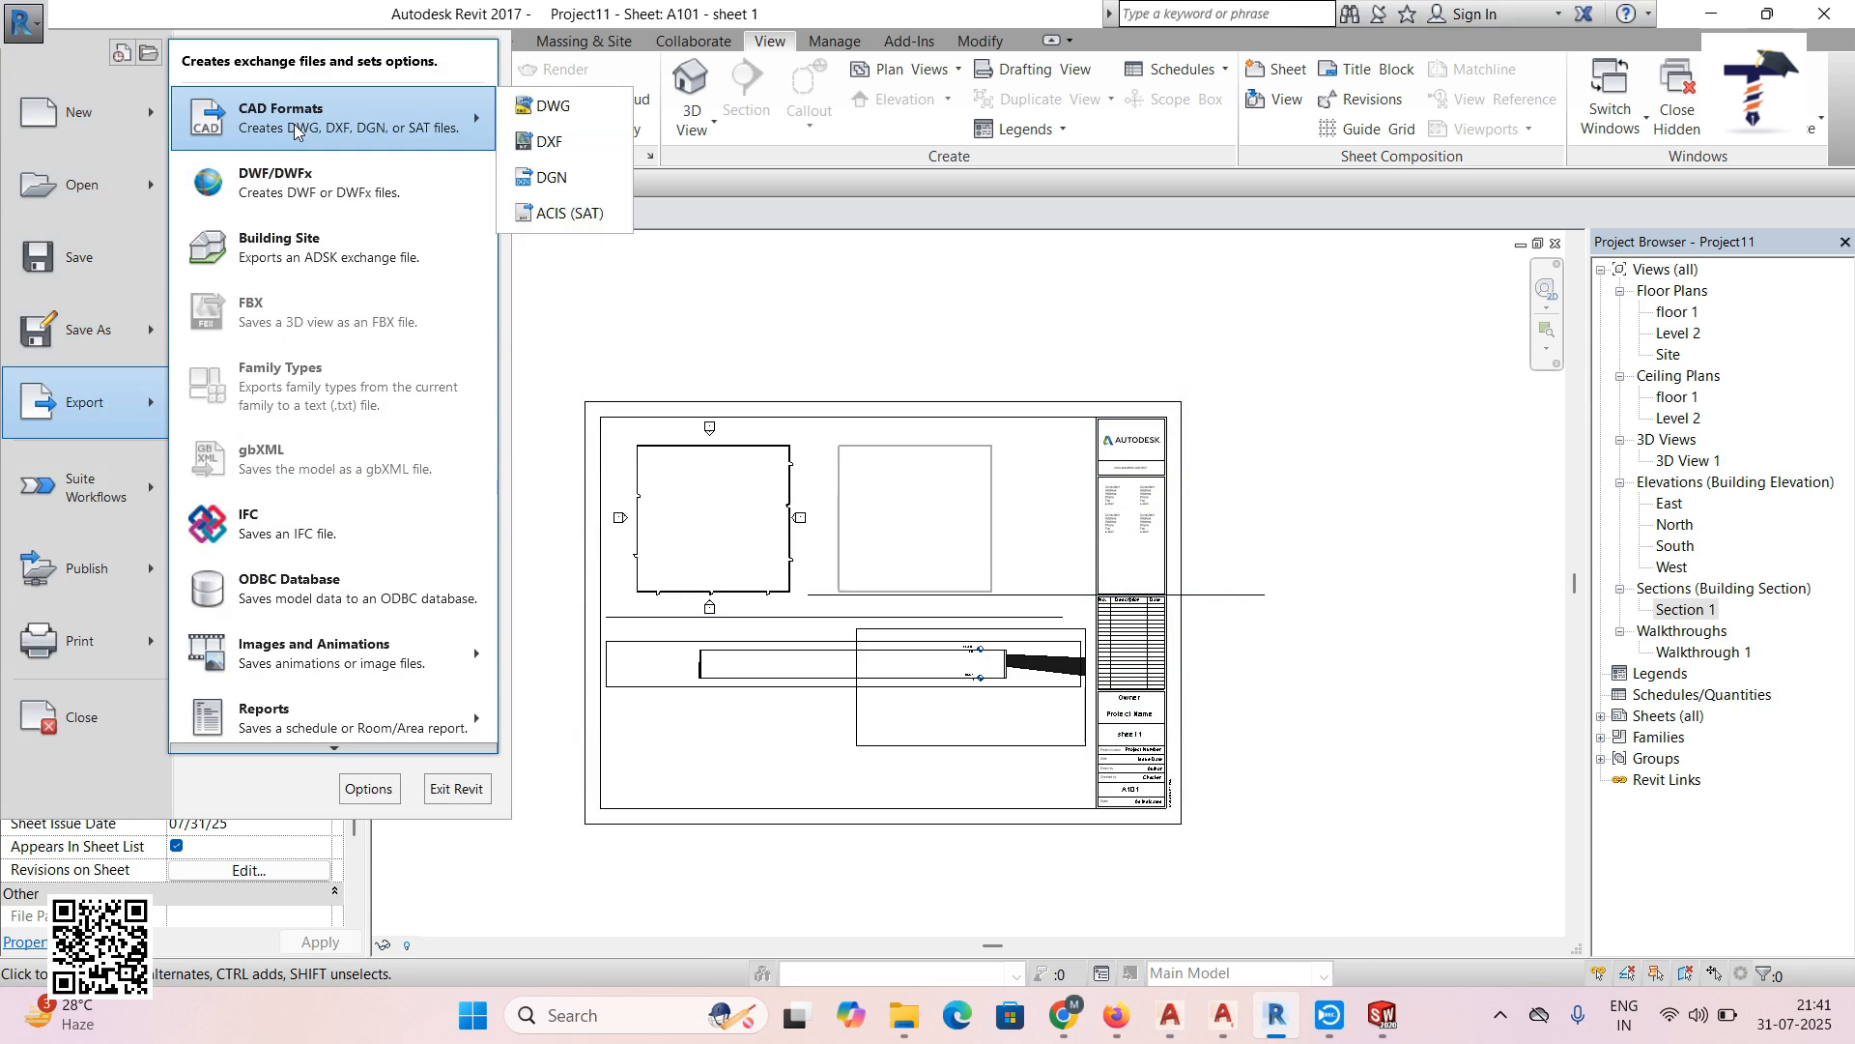
click(580, 105)
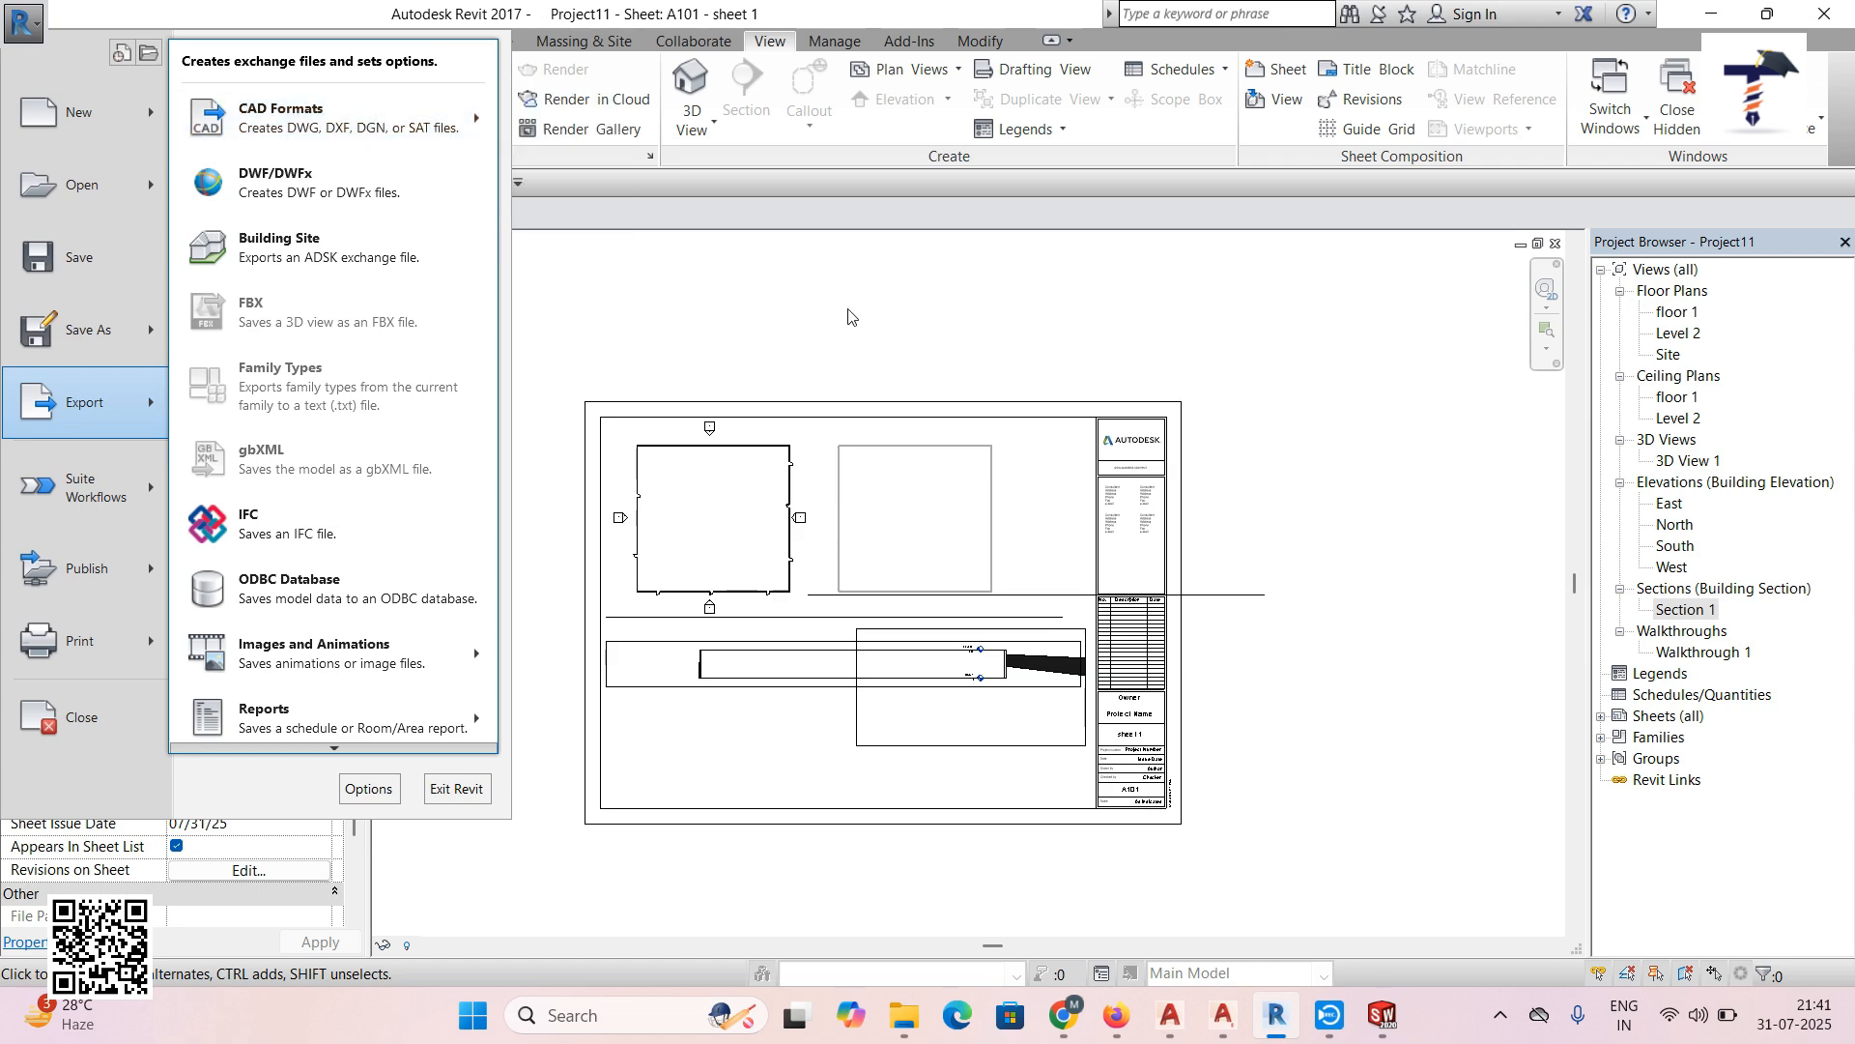